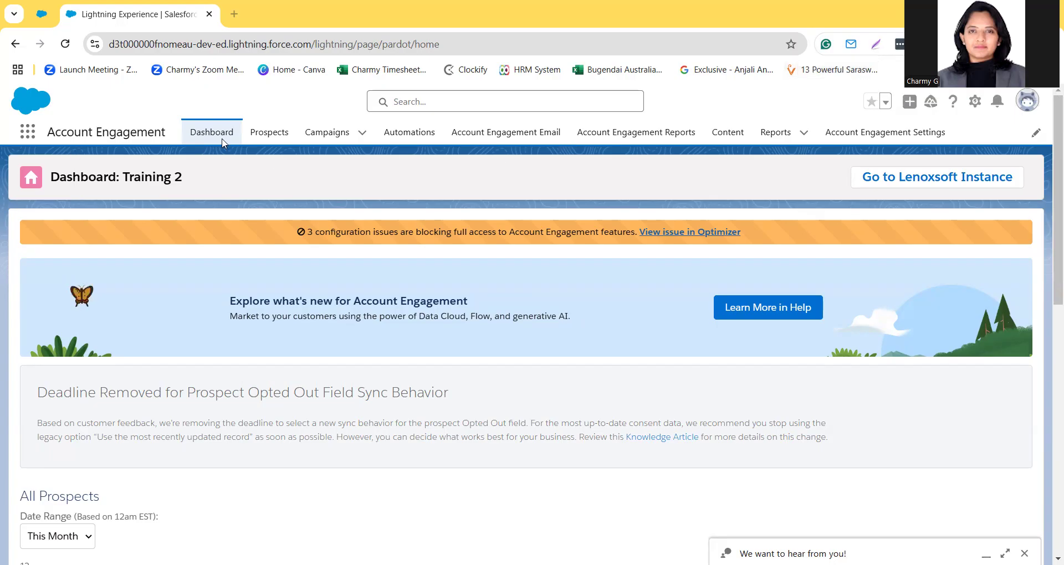
- Start a new email template from the Email Template Drafts section of Account Engagement Email
{"action": "left_click", "coordinate": [498, 136]}
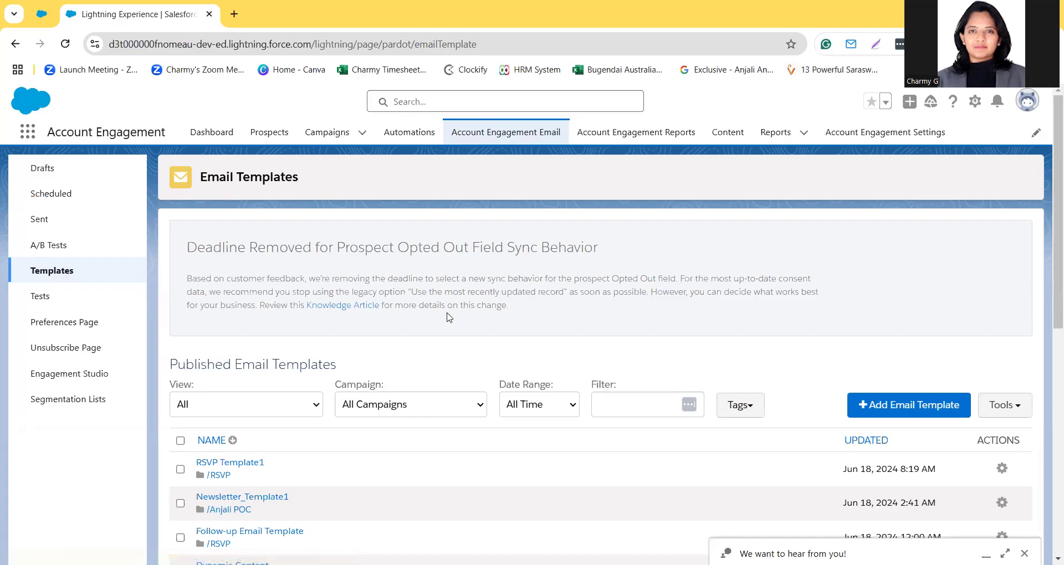
{"action": "scroll", "coordinate": [449, 317], "scroll_direction": "down", "scroll_amount": 3}
{"action": "scroll", "coordinate": [450, 317], "scroll_direction": "down", "scroll_amount": 4}
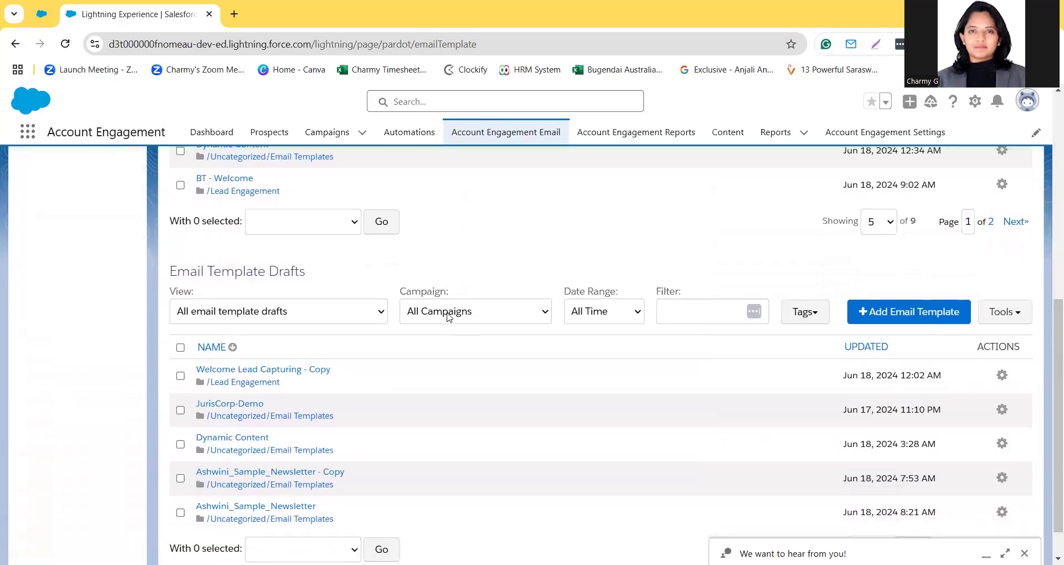
{"action": "left_click", "coordinate": [881, 320]}
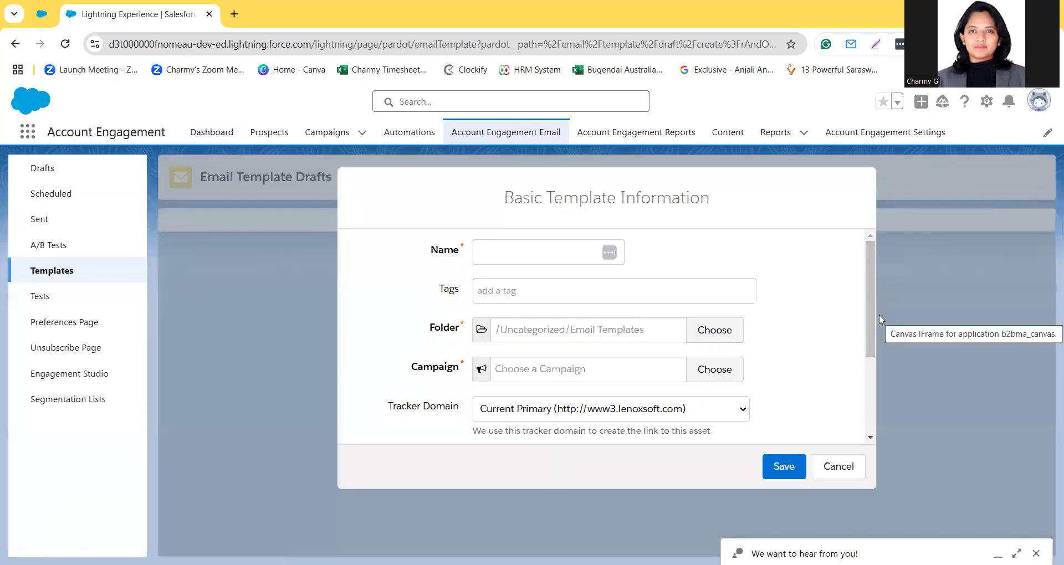
- Name the template "Chapter 2 - MCAE Email" and give it the tag "test"
{"action": "left_click", "coordinate": [557, 250]}
{"action": "type", "text": "Chapter 2 - "}
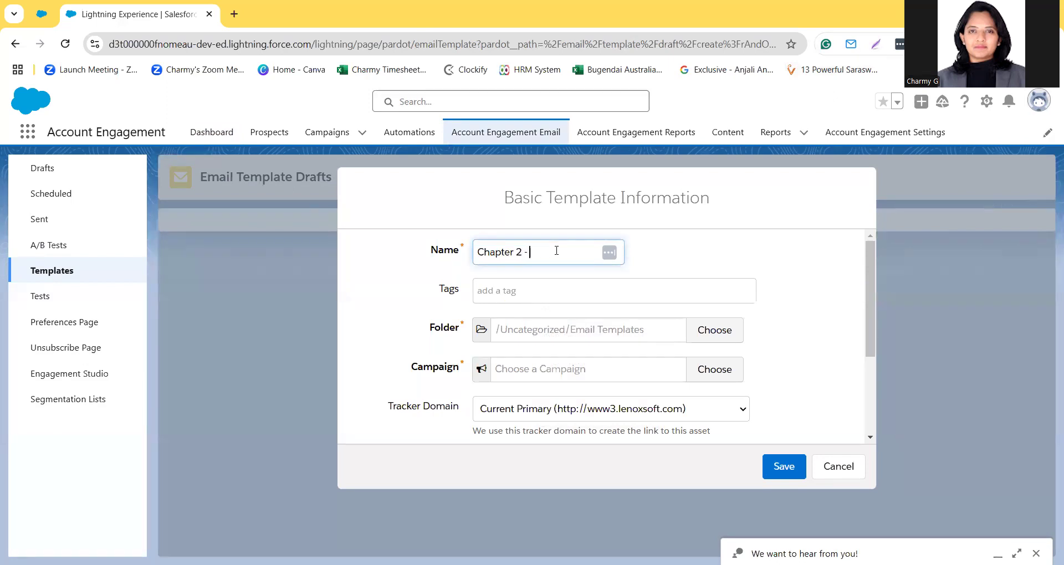
{"action": "type", "text": "MCAE Email"}
{"action": "left_click", "coordinate": [551, 285]}
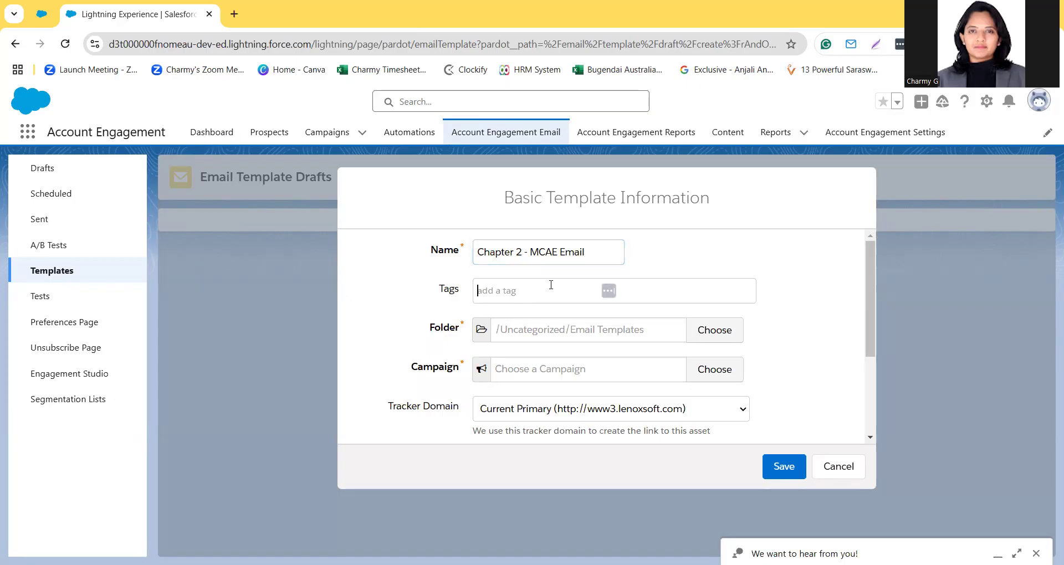
{"action": "type", "text": "tets"}
{"action": "key", "text": "BackSpace"}
{"action": "key", "text": "BackSpace"}
{"action": "type", "text": "st"}
- Choose RSVP as the template's folder
{"action": "left_click", "coordinate": [708, 332]}
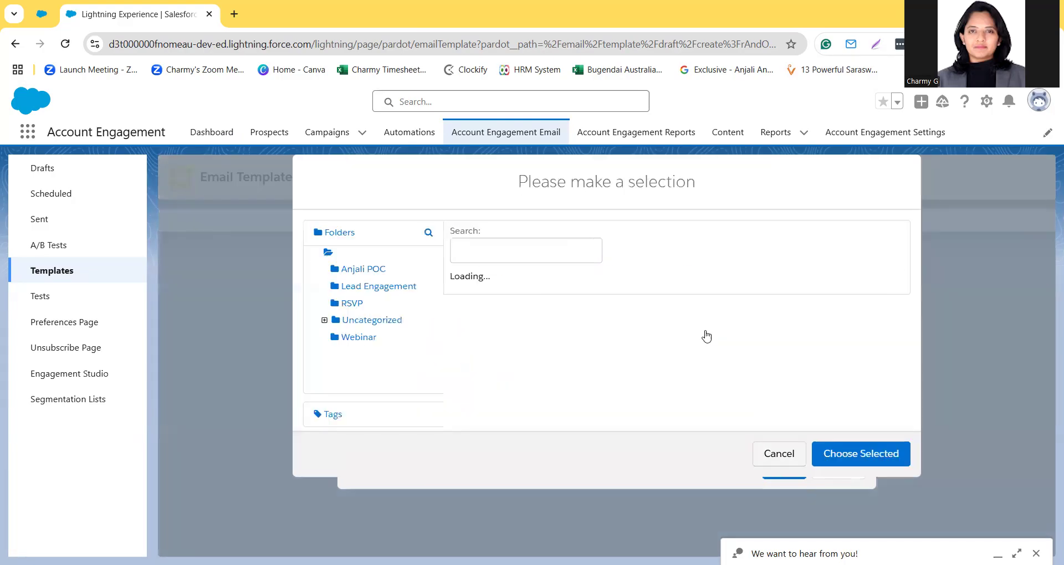
{"action": "scroll", "coordinate": [510, 355], "scroll_direction": "down", "scroll_amount": 2}
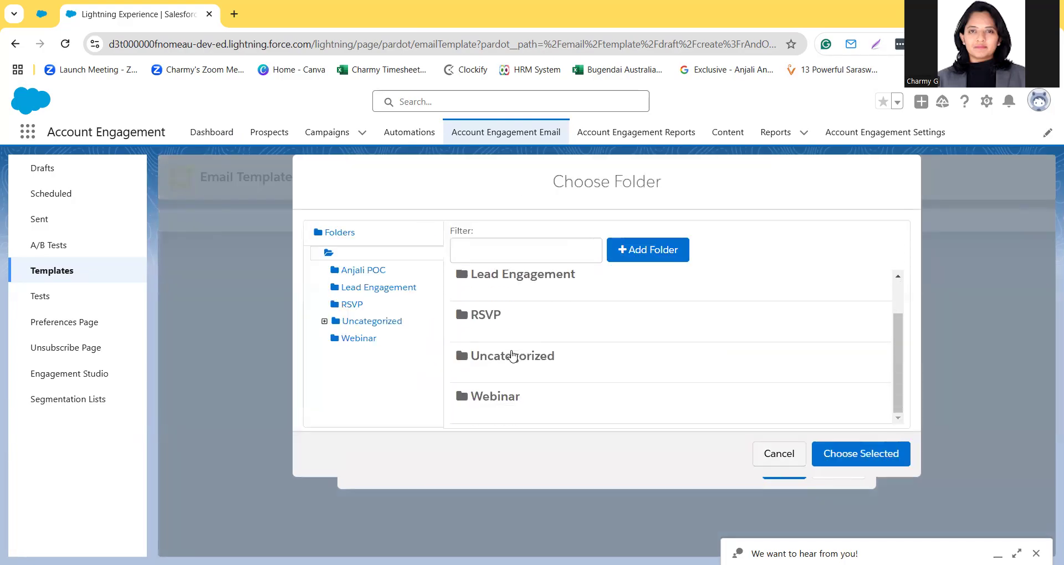
{"action": "left_click", "coordinate": [511, 332]}
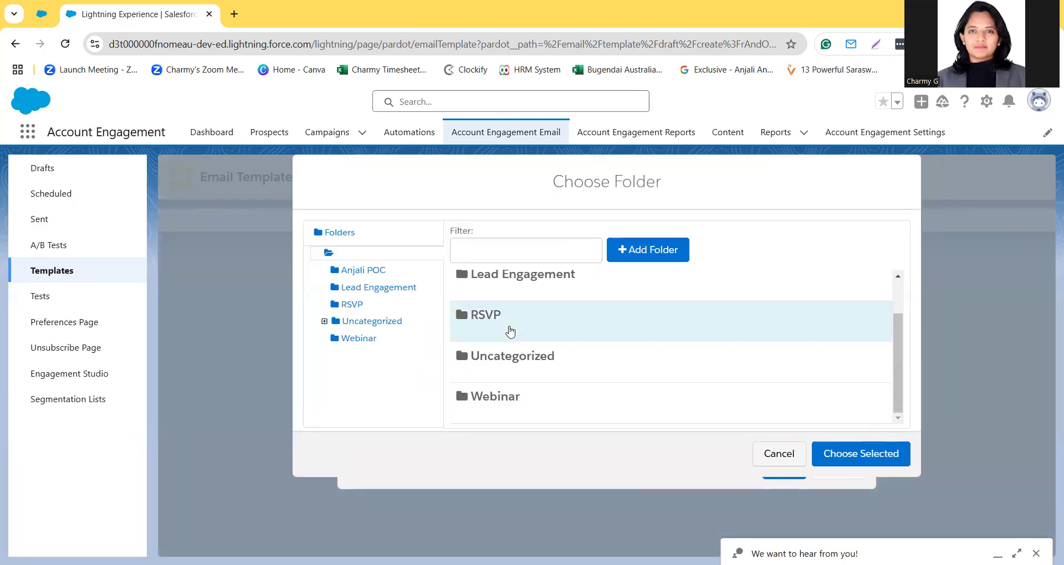
{"action": "left_click", "coordinate": [860, 458]}
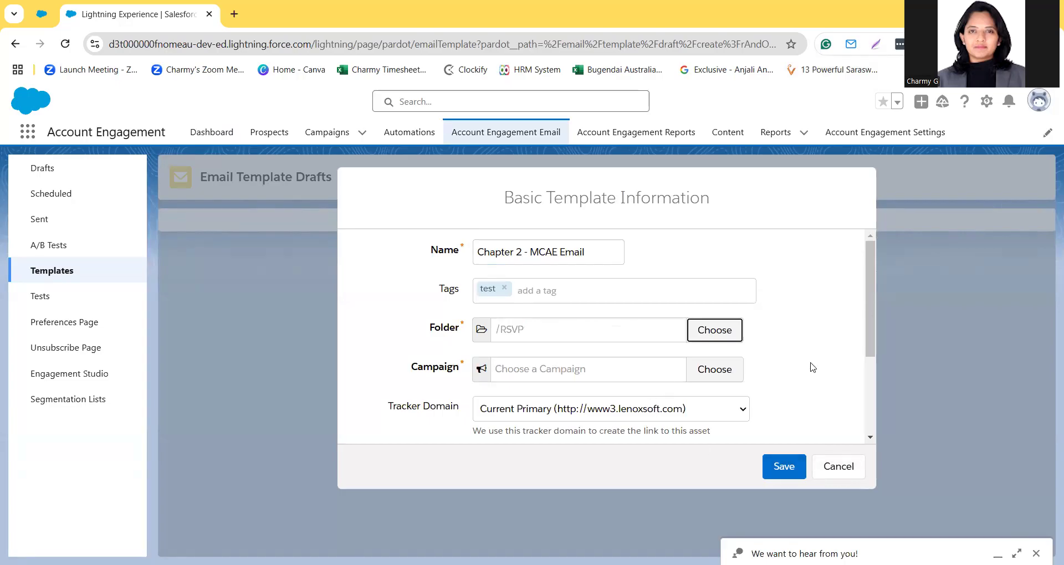
- Assign the RSVP campaign to the template
{"action": "left_click", "coordinate": [740, 369]}
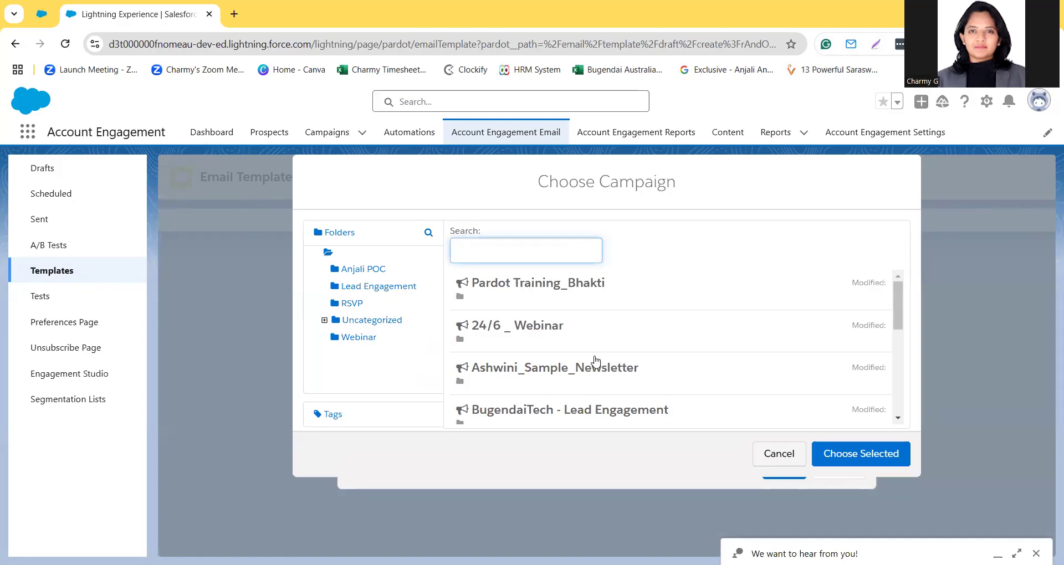
{"action": "scroll", "coordinate": [599, 388], "scroll_direction": "down", "scroll_amount": 1}
{"action": "scroll", "coordinate": [547, 402], "scroll_direction": "down", "scroll_amount": 3}
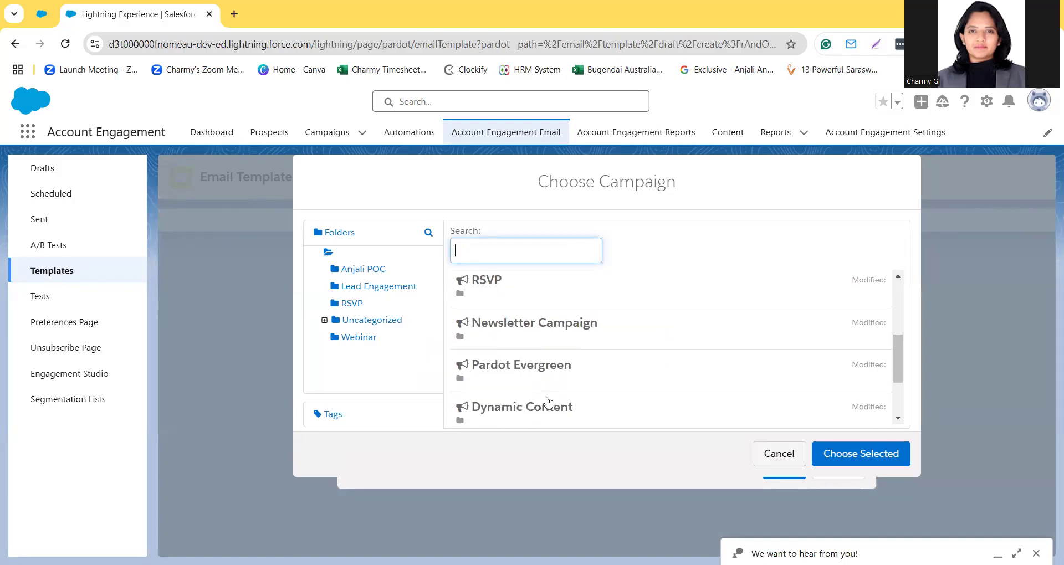
{"action": "left_click", "coordinate": [543, 283]}
{"action": "left_click", "coordinate": [855, 454]}
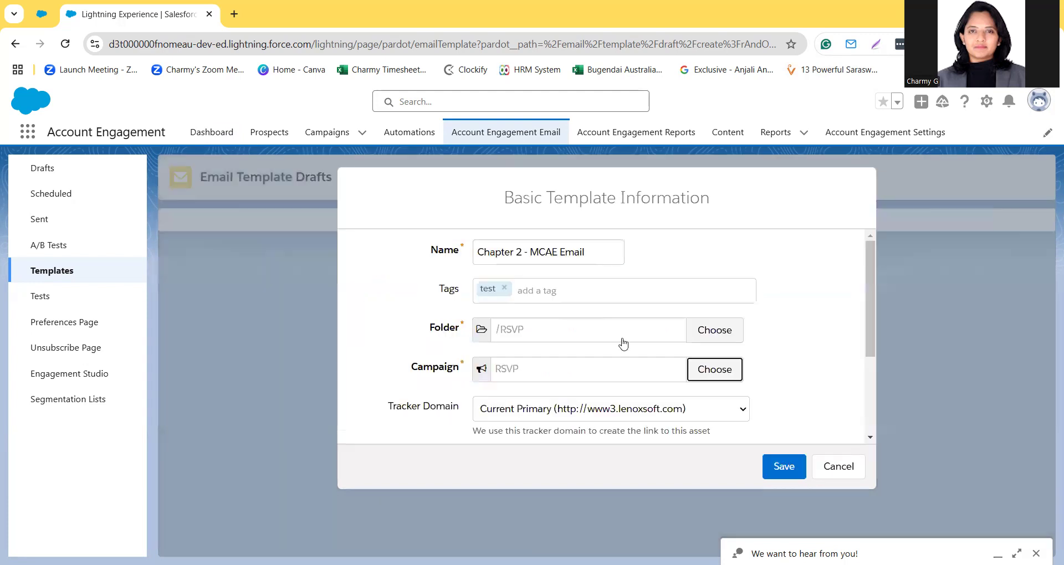
{"action": "scroll", "coordinate": [609, 343], "scroll_direction": "down", "scroll_amount": 5}
{"action": "scroll", "coordinate": [563, 288], "scroll_direction": "up", "scroll_amount": 3}
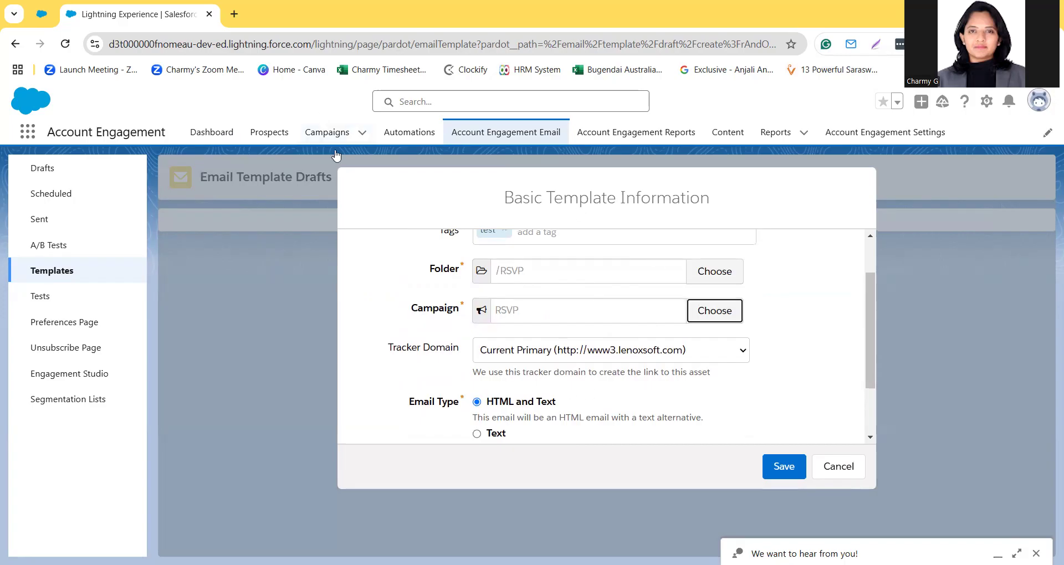
{"action": "scroll", "coordinate": [432, 257], "scroll_direction": "down", "scroll_amount": 1}
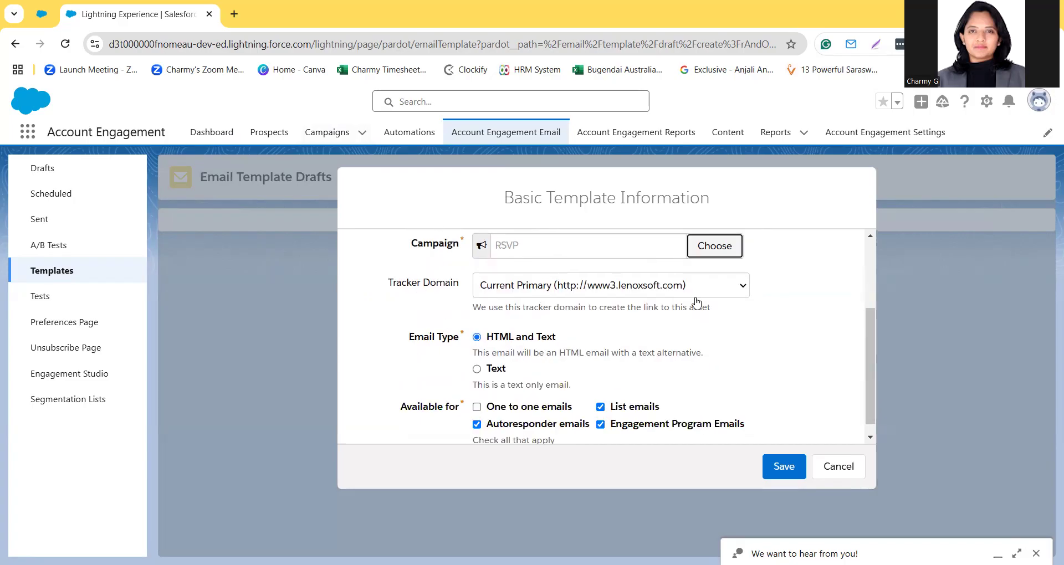
{"action": "left_click", "coordinate": [739, 289]}
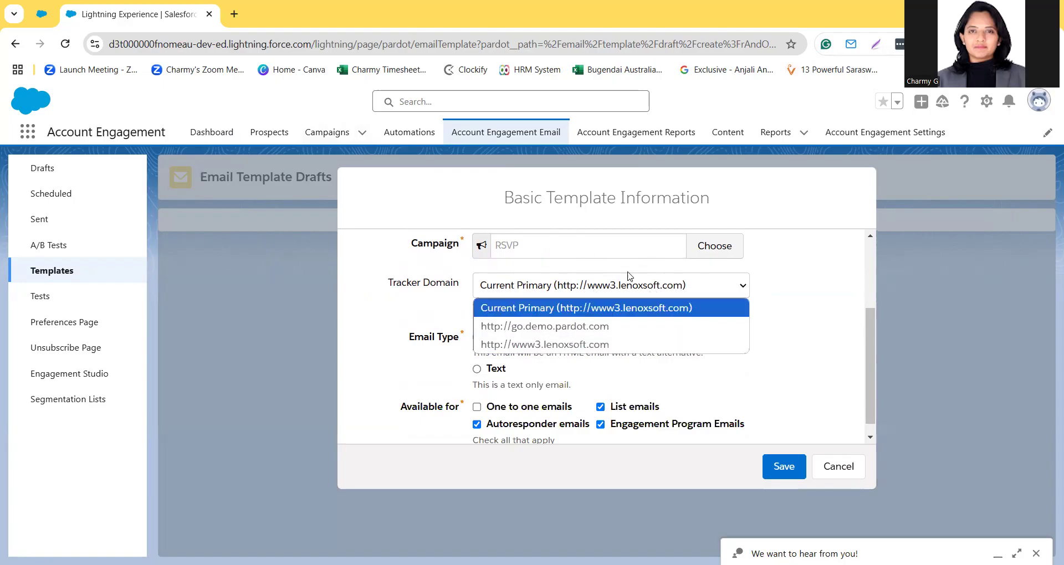
{"action": "left_click", "coordinate": [635, 309]}
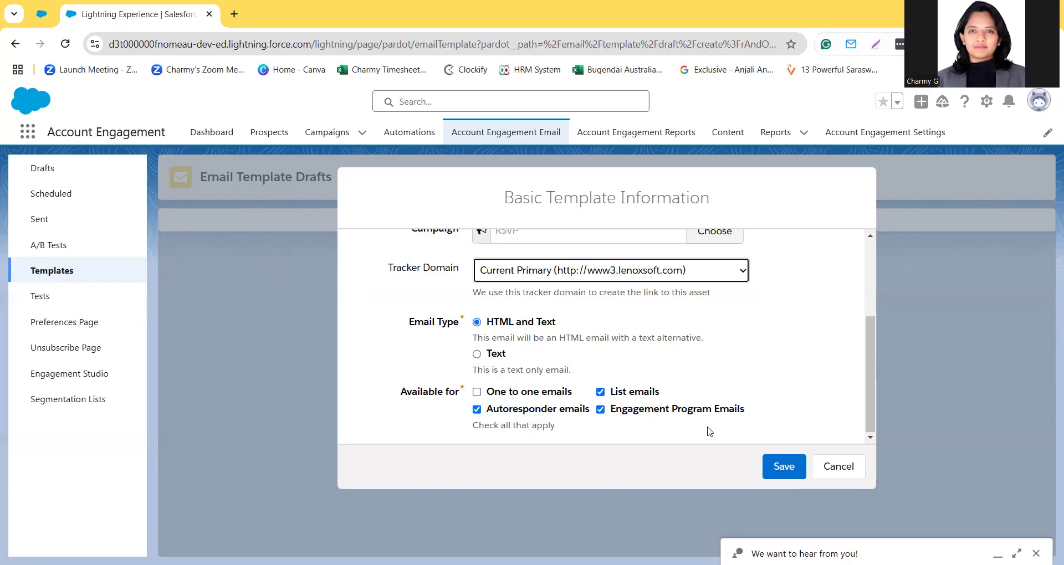
{"action": "left_click", "coordinate": [783, 468]}
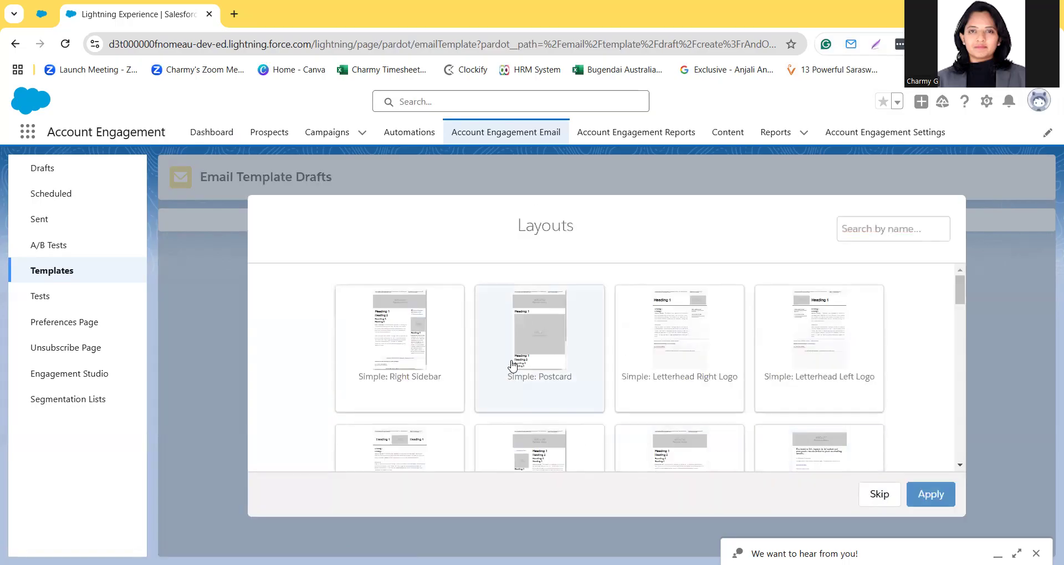
- Browse the available layouts and apply Responsive 2 Column Image Basic to the template
{"action": "scroll", "coordinate": [512, 366], "scroll_direction": "down", "scroll_amount": 3}
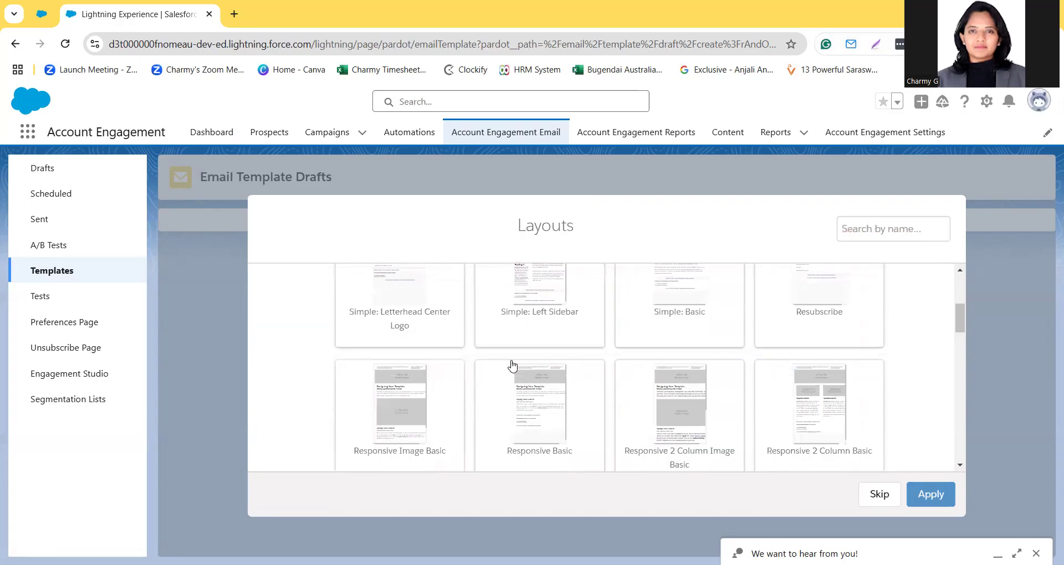
{"action": "scroll", "coordinate": [512, 365], "scroll_direction": "down", "scroll_amount": 3}
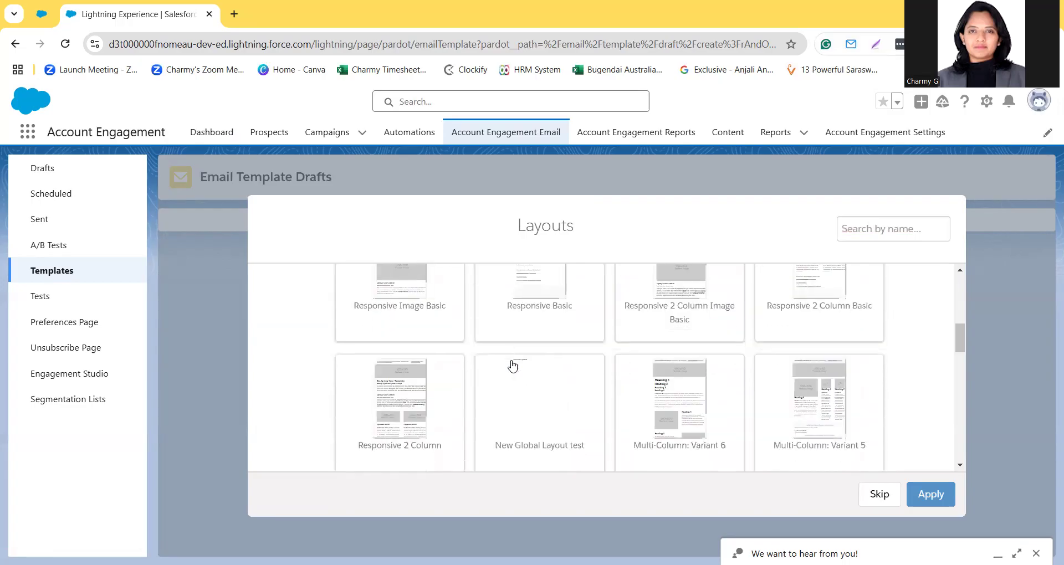
{"action": "scroll", "coordinate": [513, 365], "scroll_direction": "down", "scroll_amount": 2}
{"action": "scroll", "coordinate": [512, 366], "scroll_direction": "down", "scroll_amount": 3}
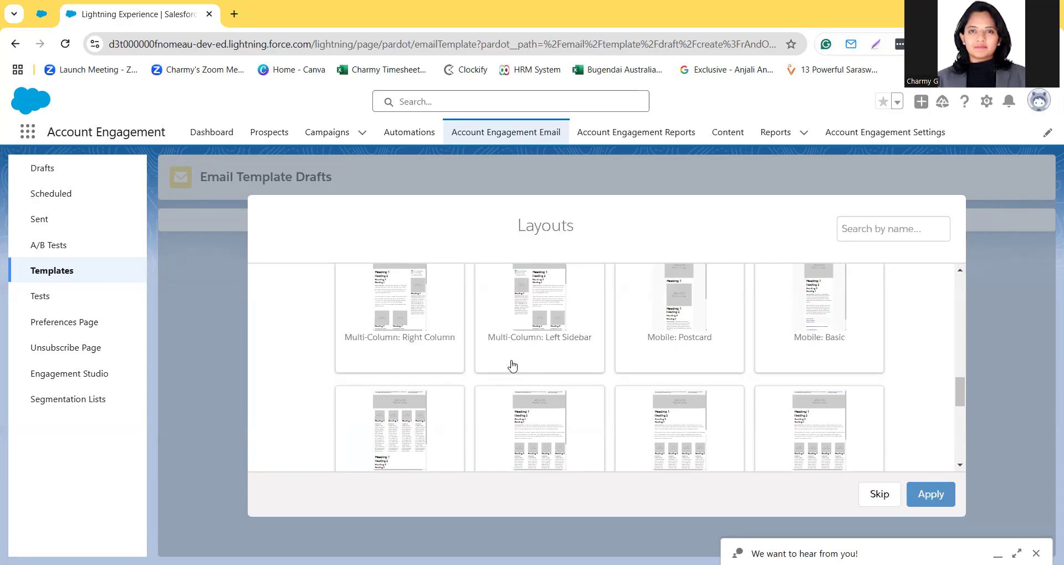
{"action": "scroll", "coordinate": [513, 366], "scroll_direction": "down", "scroll_amount": 5}
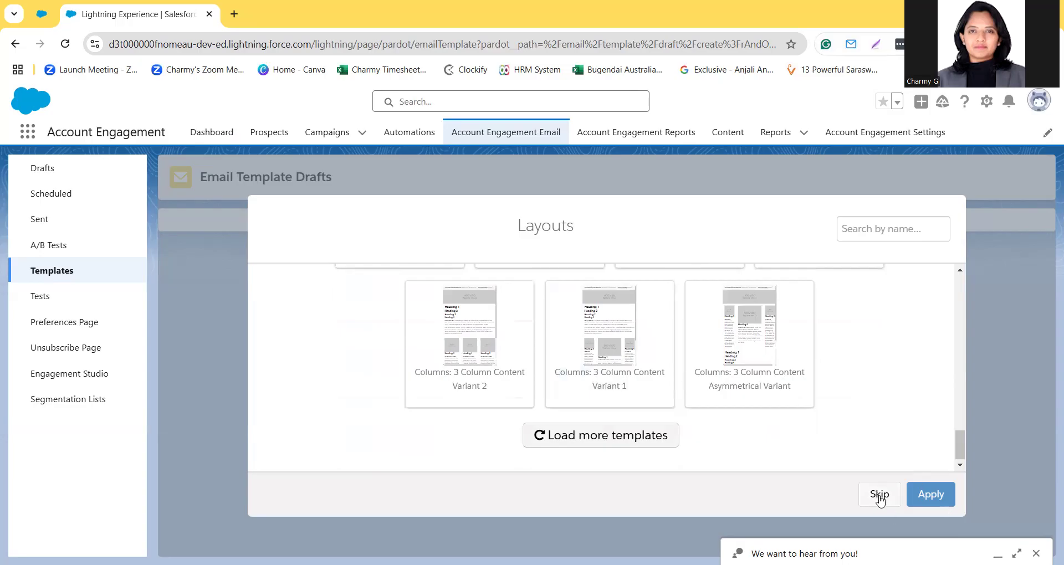
{"action": "scroll", "coordinate": [703, 411], "scroll_direction": "up", "scroll_amount": 10}
{"action": "scroll", "coordinate": [704, 411], "scroll_direction": "up", "scroll_amount": 6}
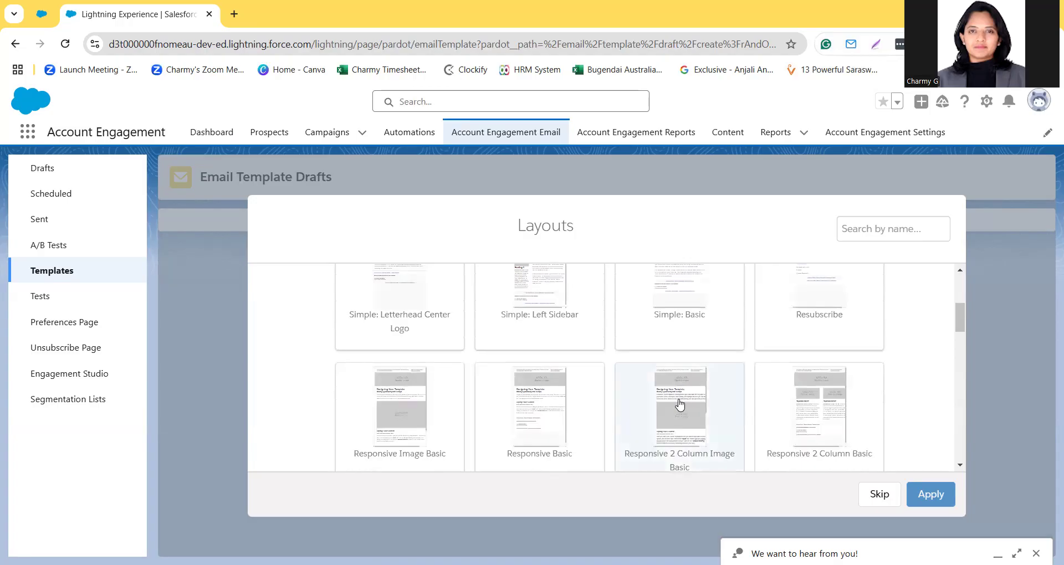
{"action": "left_click", "coordinate": [682, 407]}
{"action": "left_click", "coordinate": [923, 501]}
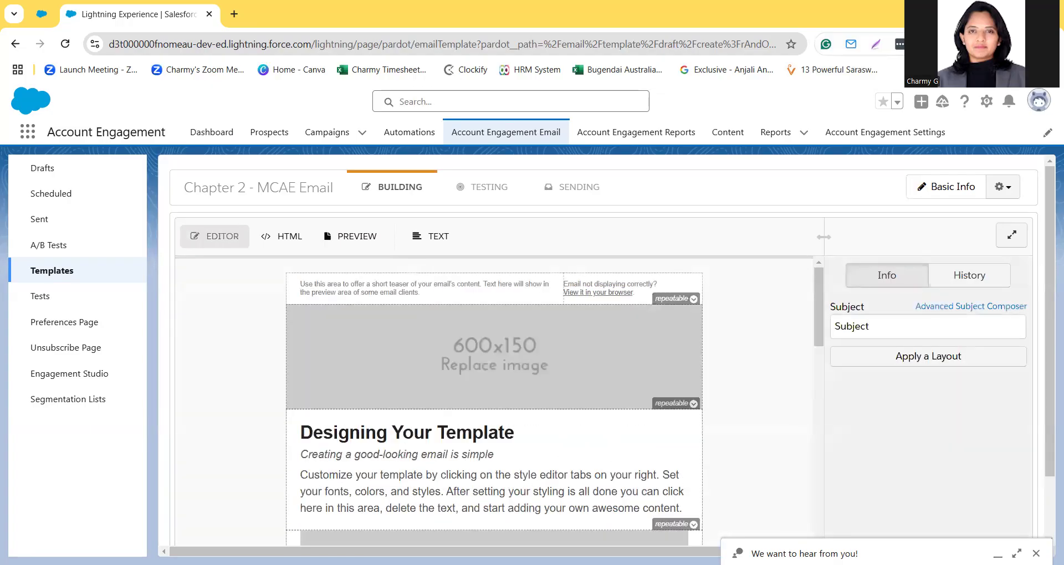
- Look through the template body and set the email subject to "This is the Test Email"
{"action": "scroll", "coordinate": [487, 361], "scroll_direction": "down", "scroll_amount": 8}
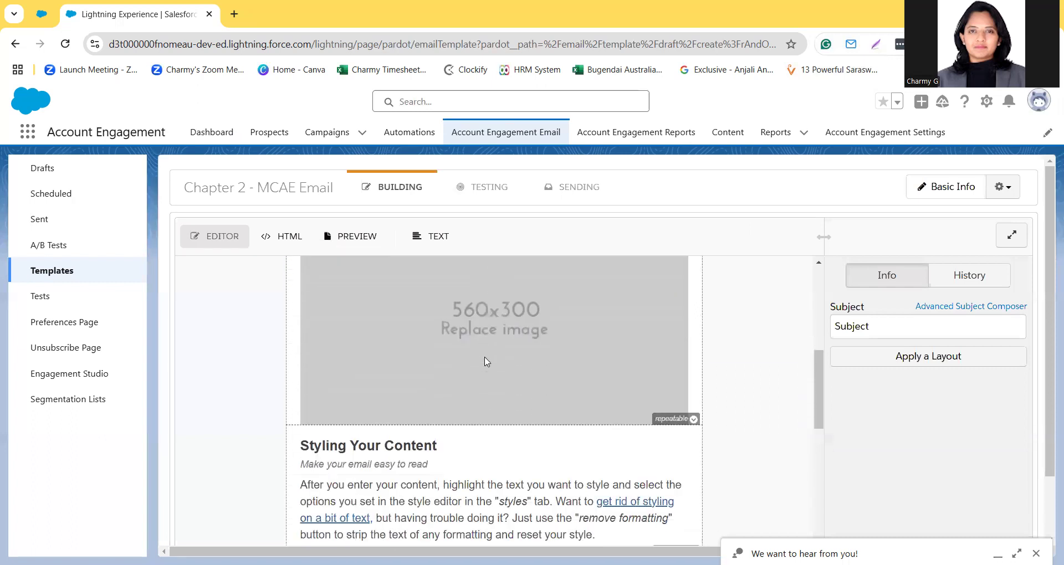
{"action": "scroll", "coordinate": [487, 362], "scroll_direction": "down", "scroll_amount": 4}
{"action": "scroll", "coordinate": [486, 362], "scroll_direction": "up", "scroll_amount": 12}
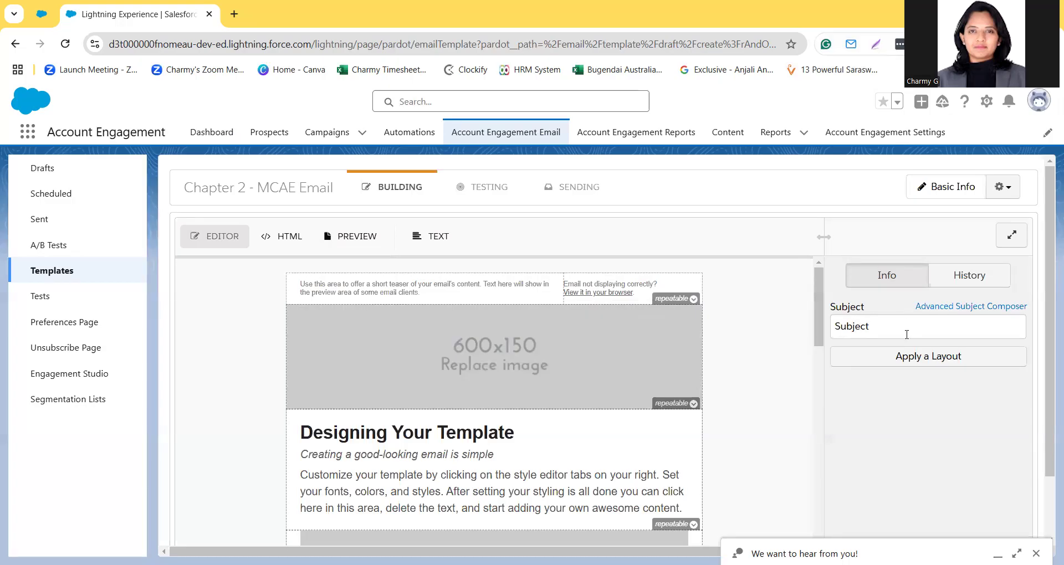
{"action": "double_click", "coordinate": [882, 330]}
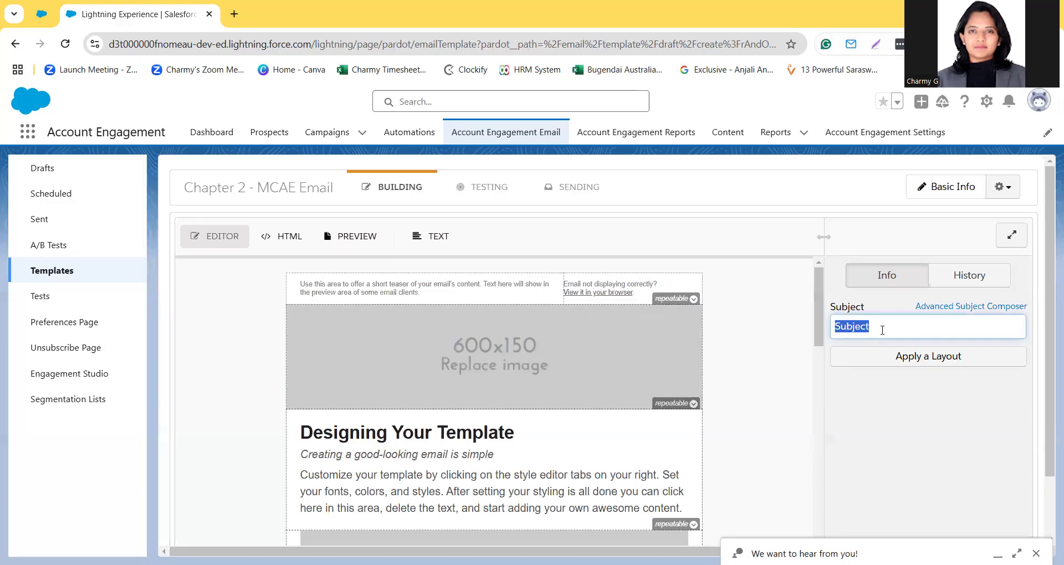
{"action": "type", "text": "This is the Test Email"}
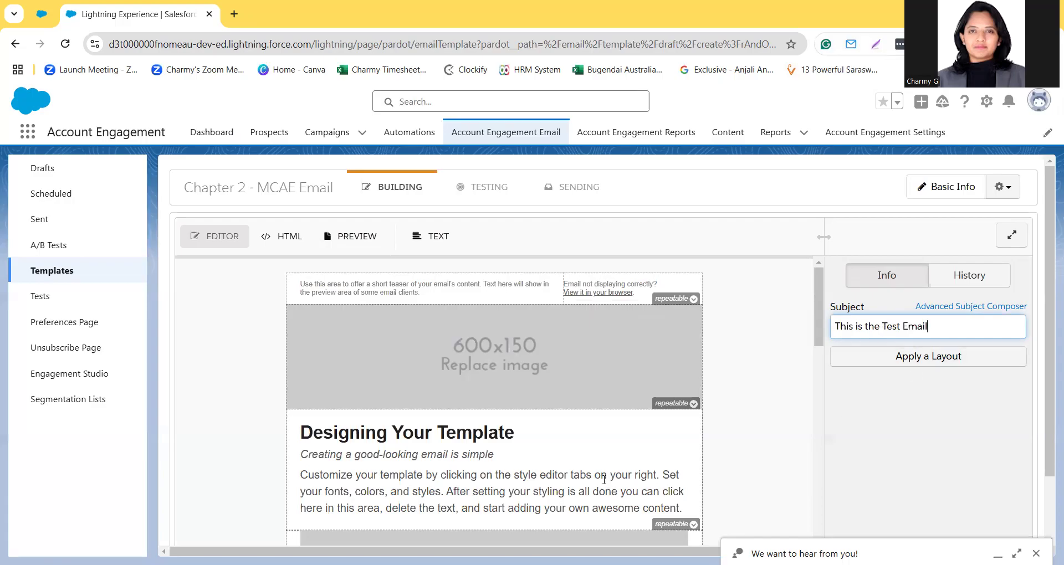
- Widen the content editor and replace the teaser text above the header image with "Digital Marketing Automation Guidelines"
{"action": "left_click", "coordinate": [485, 363]}
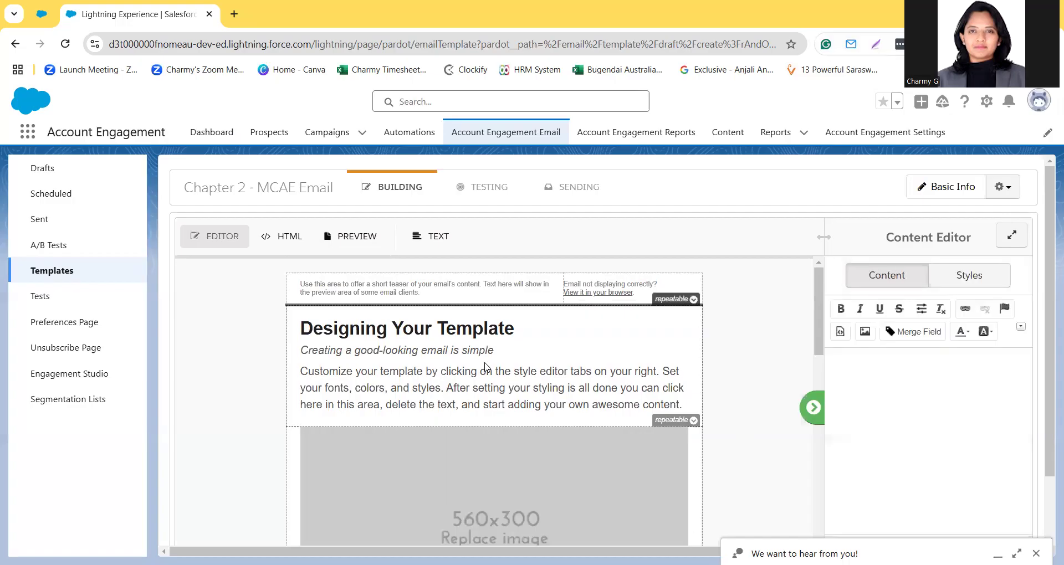
{"action": "left_click", "coordinate": [426, 297]}
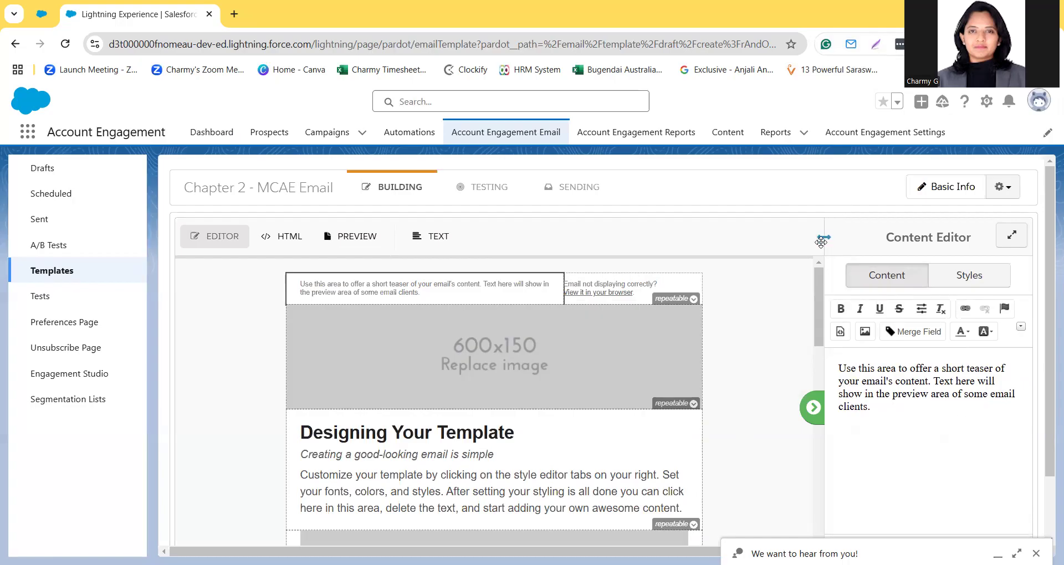
{"action": "left_click_drag", "start_coordinate": [822, 242], "coordinate": [667, 237]}
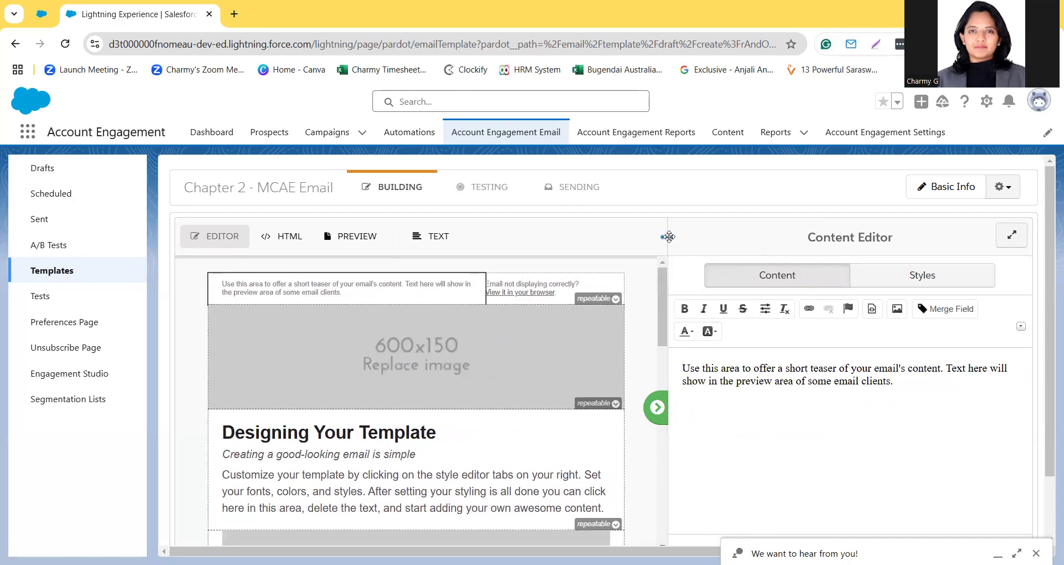
{"action": "triple_click", "coordinate": [779, 379]}
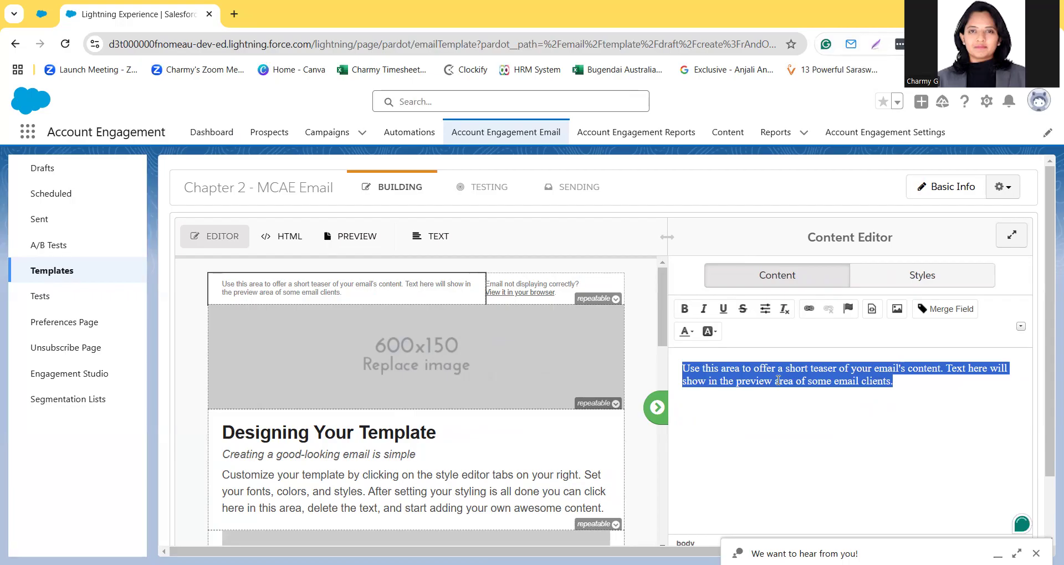
{"action": "type", "text": "Digital Marketing "}
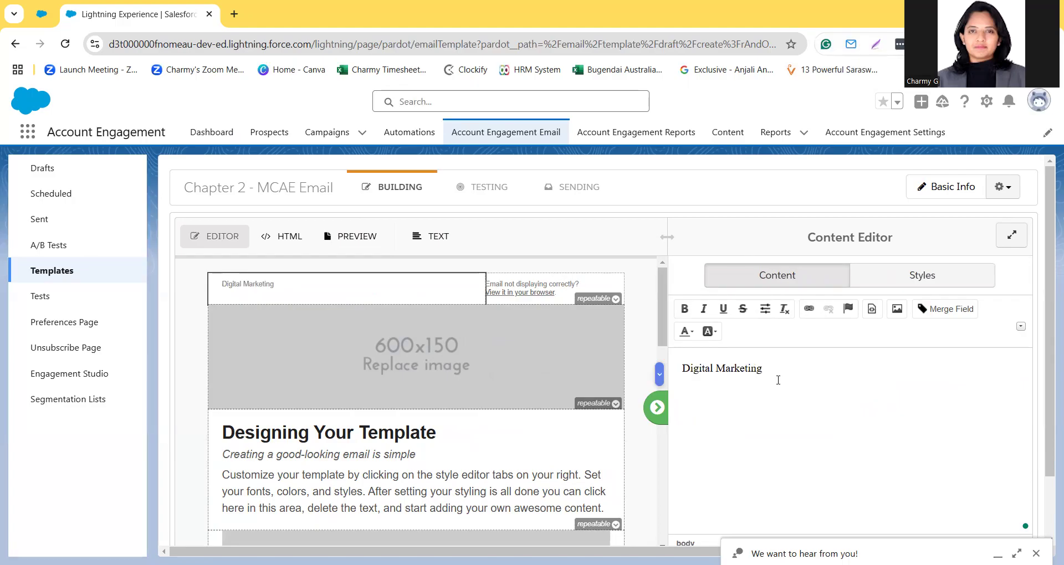
{"action": "type", "text": "Automation"}
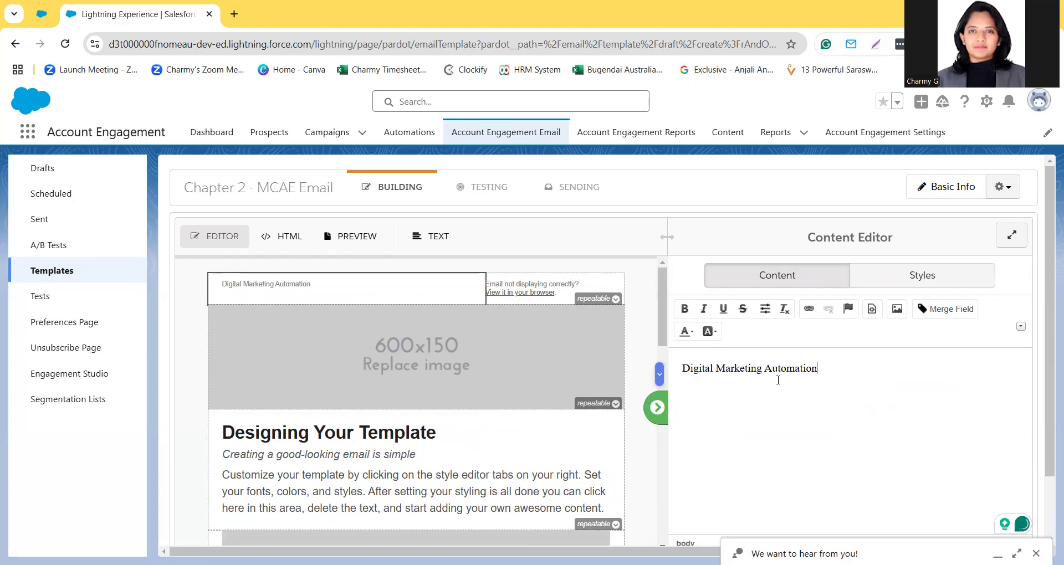
{"action": "type", "text": " Guidelines"}
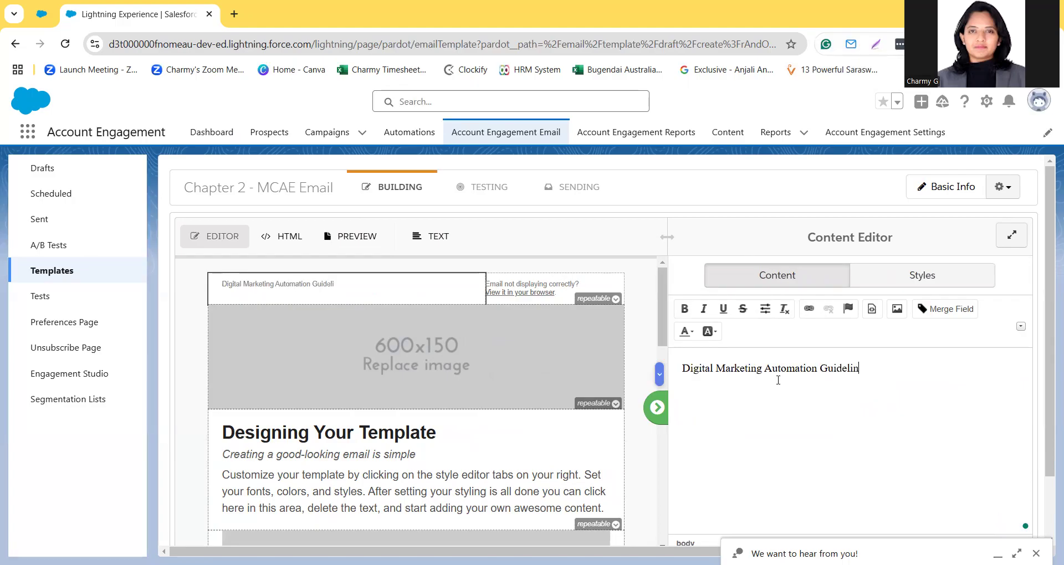
{"action": "left_click", "coordinate": [765, 381]}
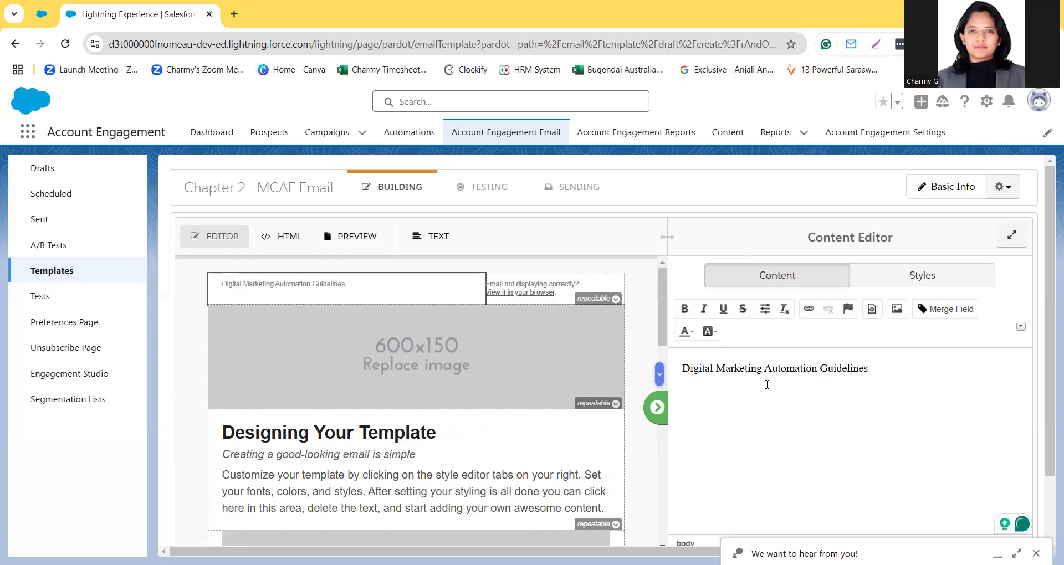
- Check the view-in-browser link in the header, and remove the 600x150 image row and the "Designing Your Template" row
{"action": "left_click", "coordinate": [572, 283]}
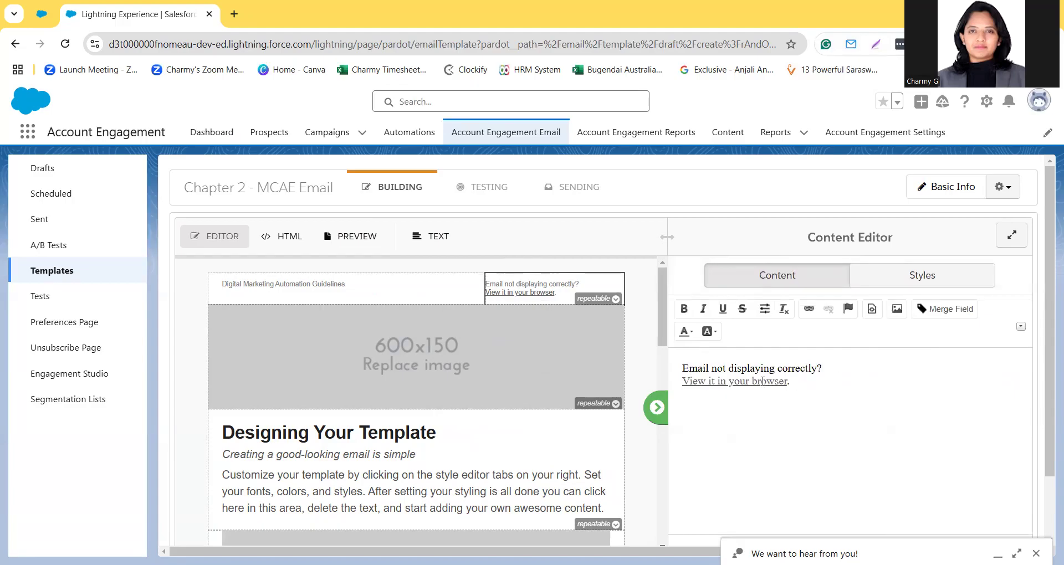
{"action": "left_click", "coordinate": [748, 384]}
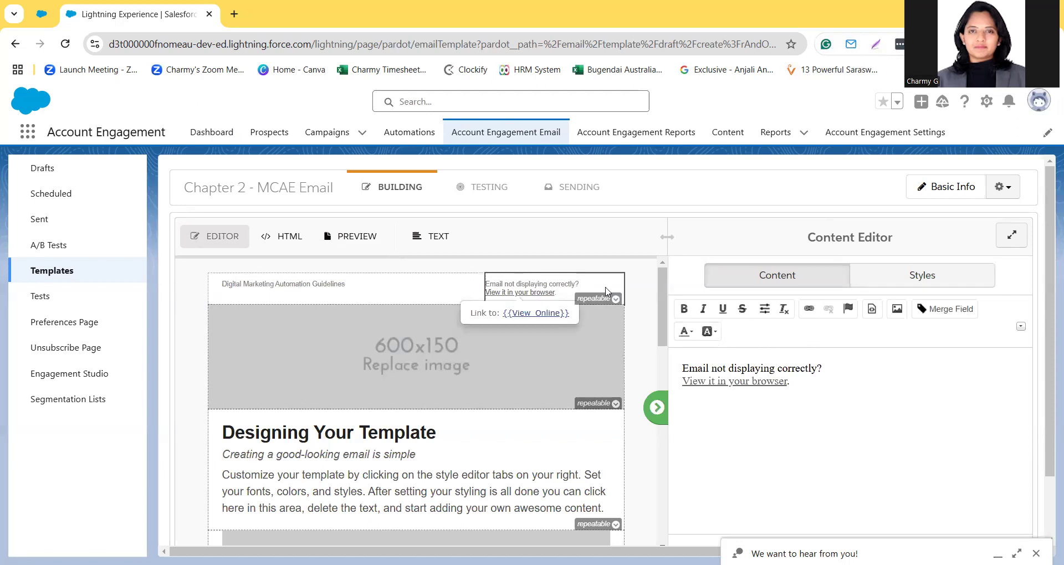
{"action": "left_click", "coordinate": [615, 300]}
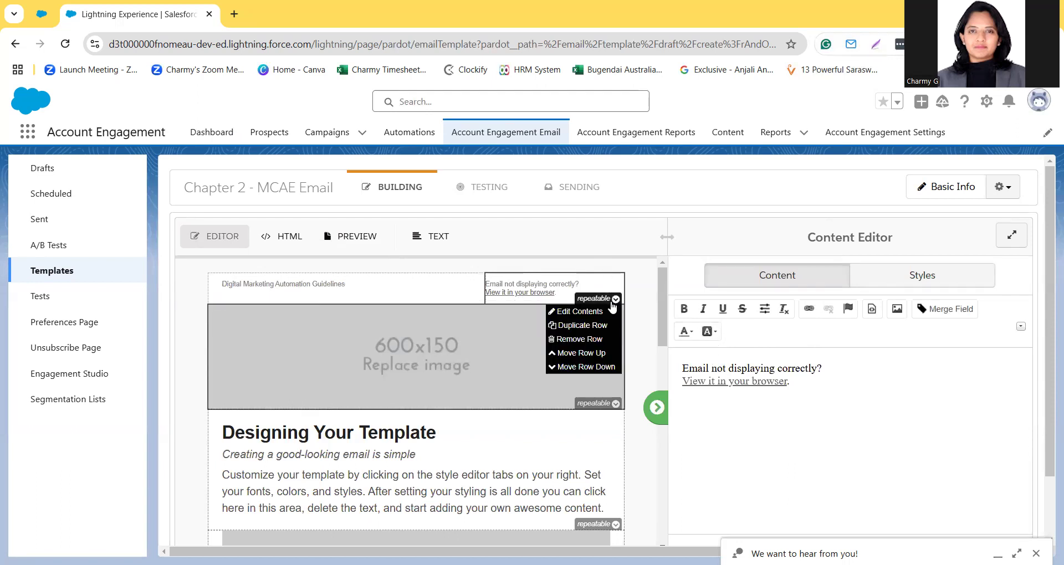
{"action": "left_click", "coordinate": [590, 339]}
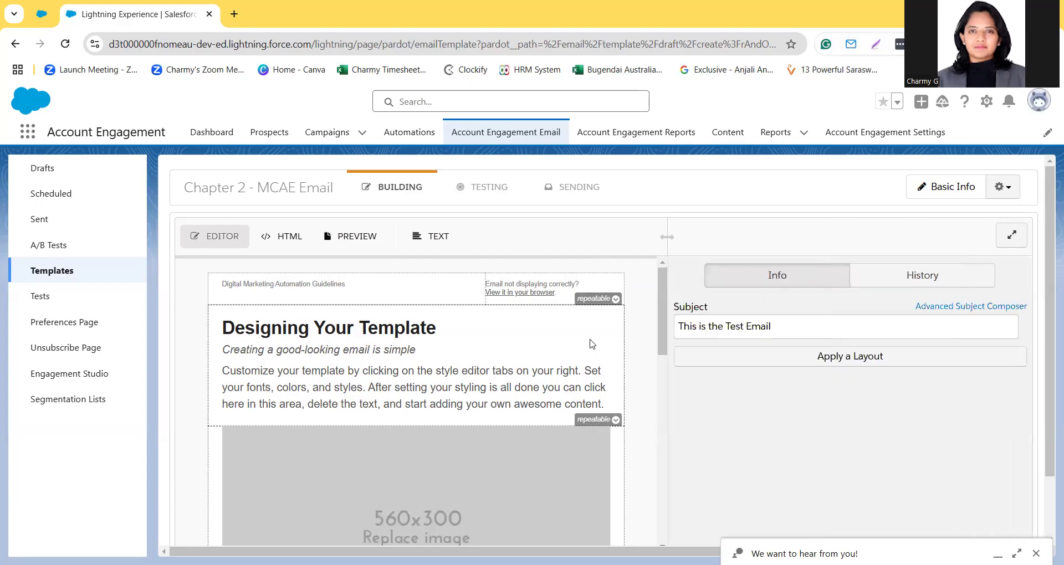
{"action": "left_click", "coordinate": [615, 300]}
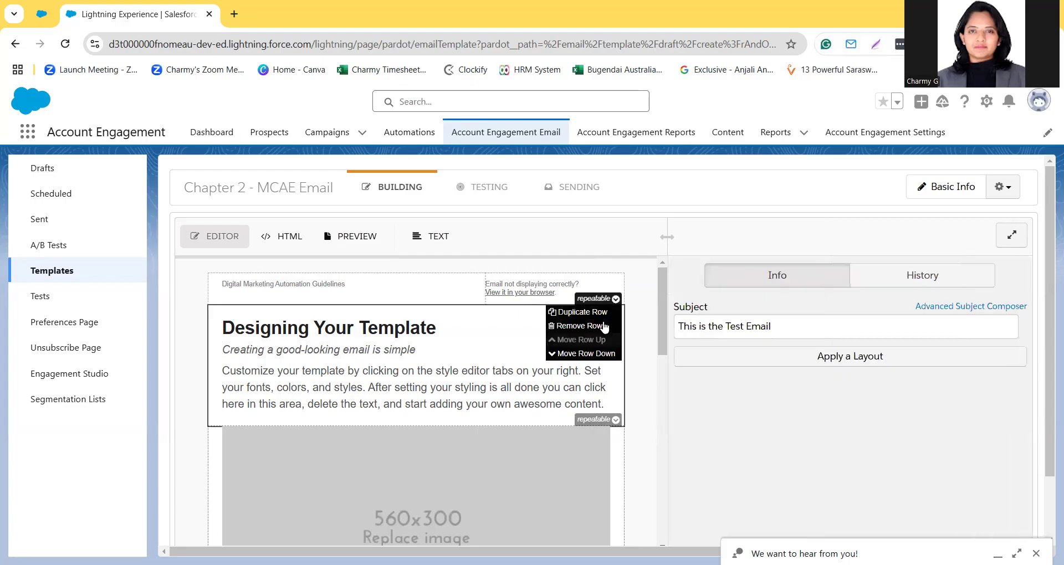
{"action": "left_click", "coordinate": [600, 328]}
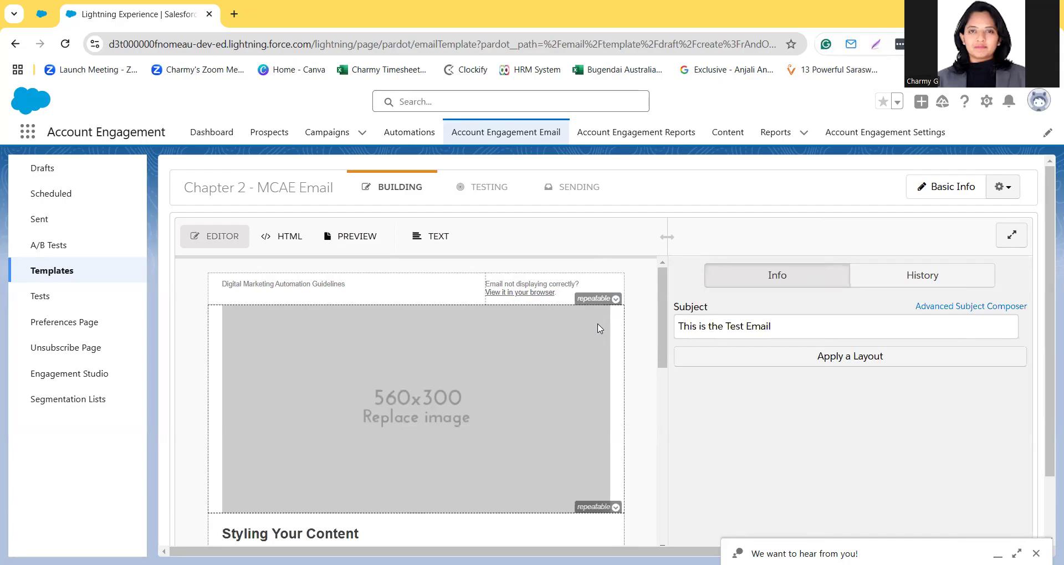
- Look through the remaining template rows and open the image properties for the 560x300 placeholder block
{"action": "scroll", "coordinate": [335, 395], "scroll_direction": "down", "scroll_amount": 10}
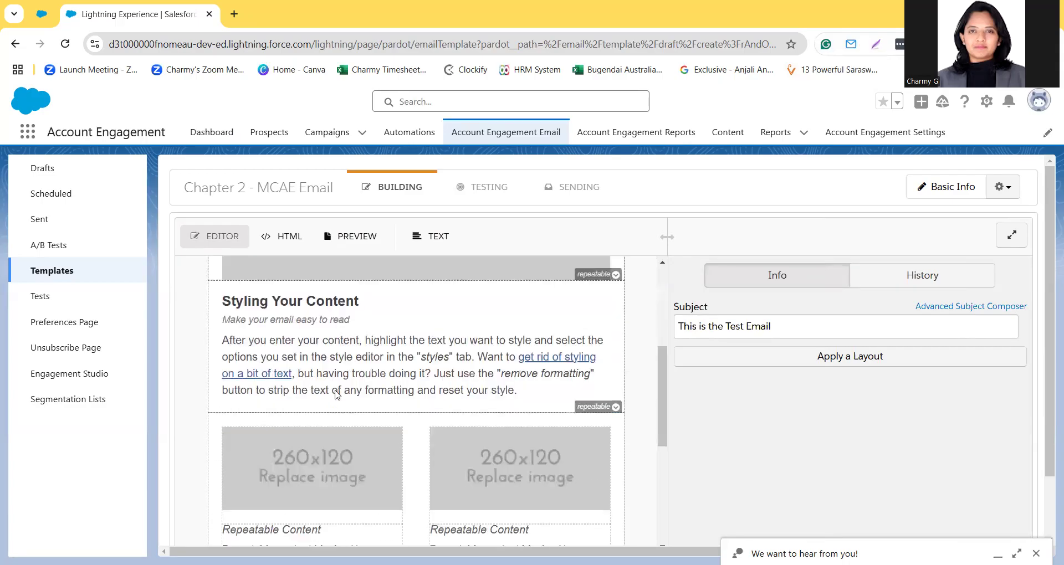
{"action": "scroll", "coordinate": [335, 394], "scroll_direction": "up", "scroll_amount": 10}
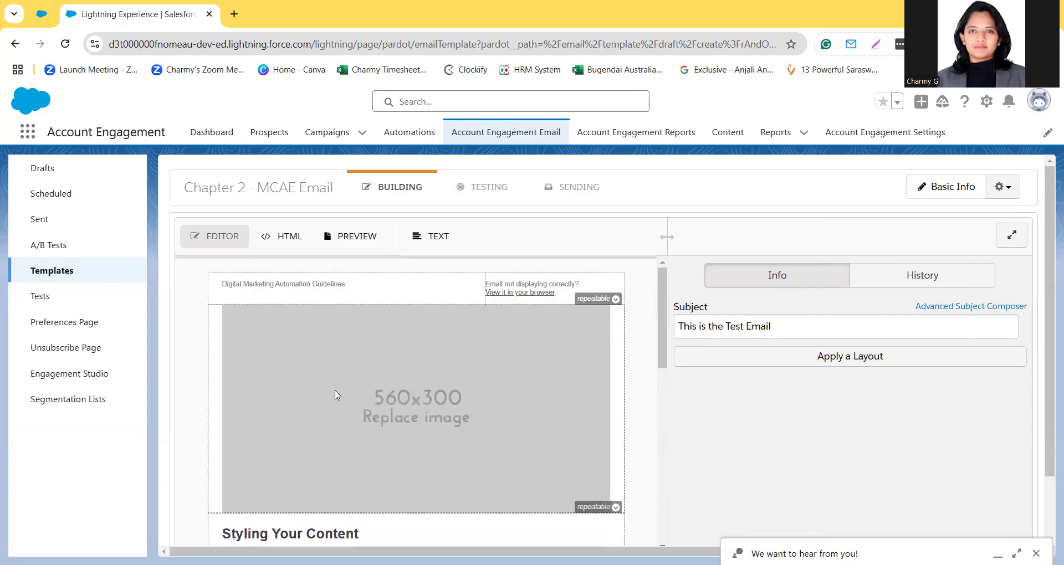
{"action": "left_click", "coordinate": [616, 300]}
{"action": "scroll", "coordinate": [390, 422], "scroll_direction": "down", "scroll_amount": 3}
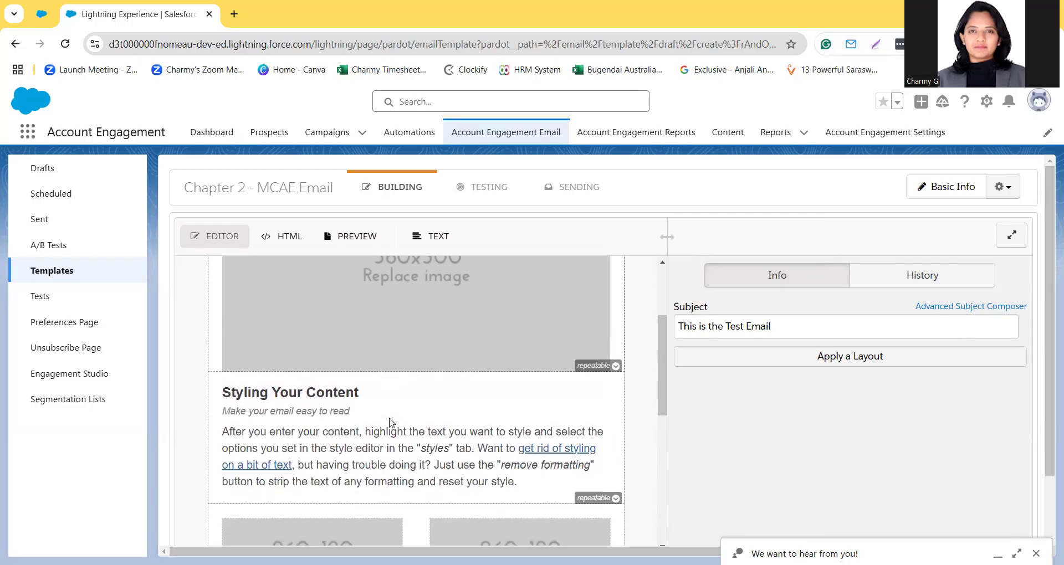
{"action": "scroll", "coordinate": [390, 422], "scroll_direction": "up", "scroll_amount": 3}
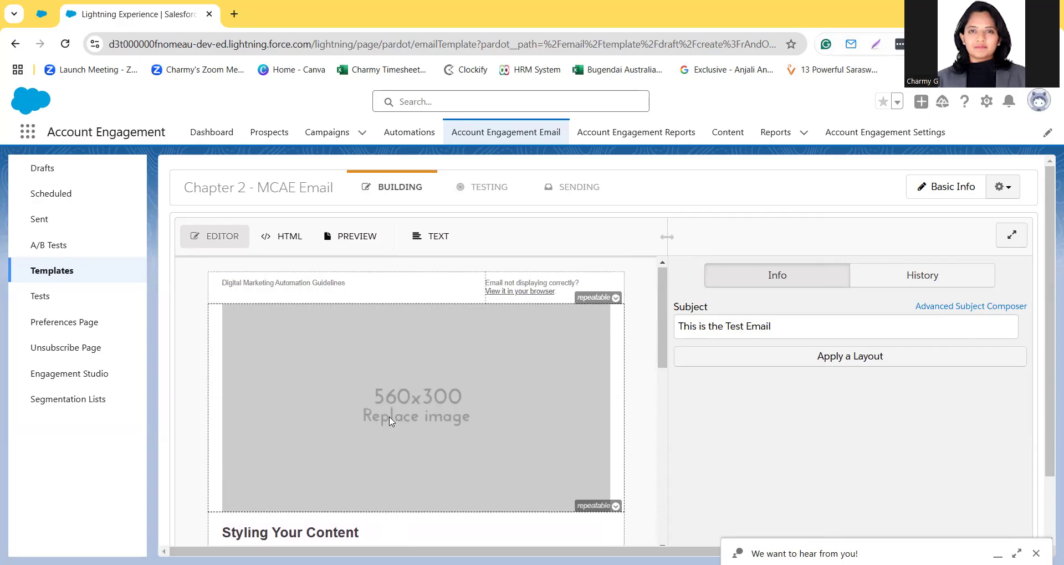
{"action": "left_click", "coordinate": [460, 386]}
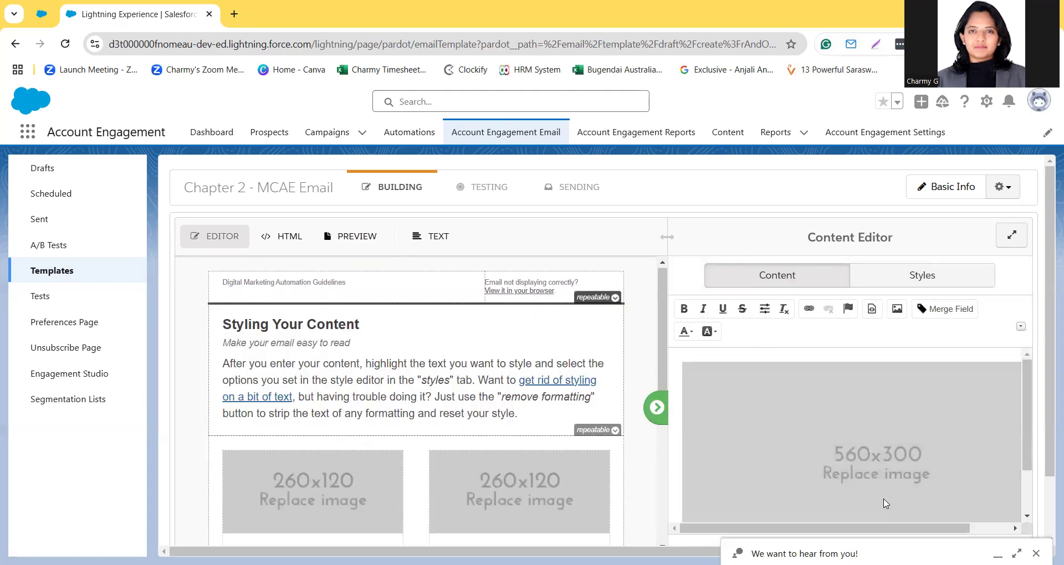
{"action": "scroll", "coordinate": [846, 448], "scroll_direction": "down", "scroll_amount": 2}
{"action": "scroll", "coordinate": [846, 448], "scroll_direction": "up", "scroll_amount": 2}
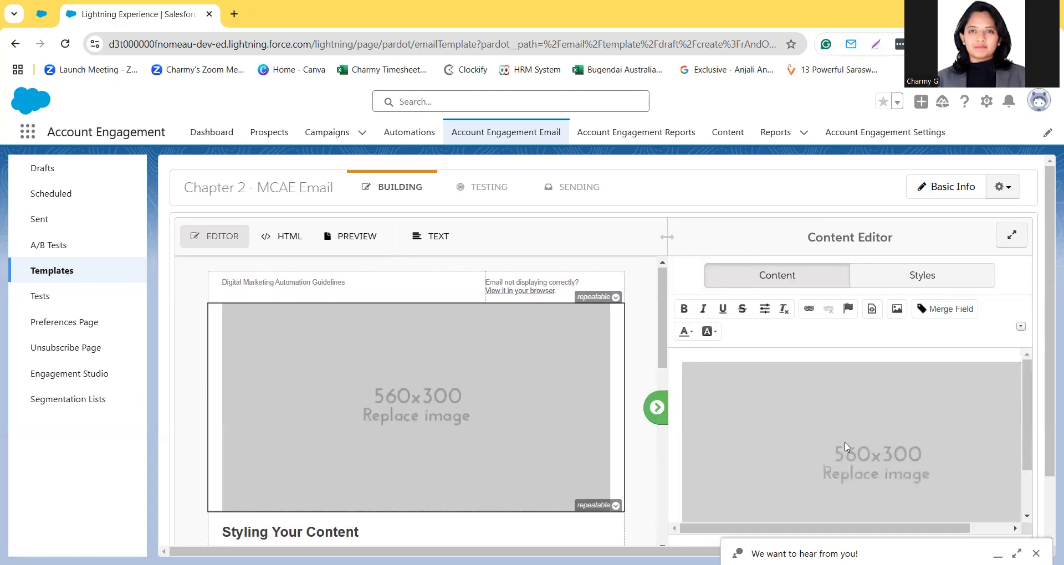
{"action": "left_click", "coordinate": [898, 312]}
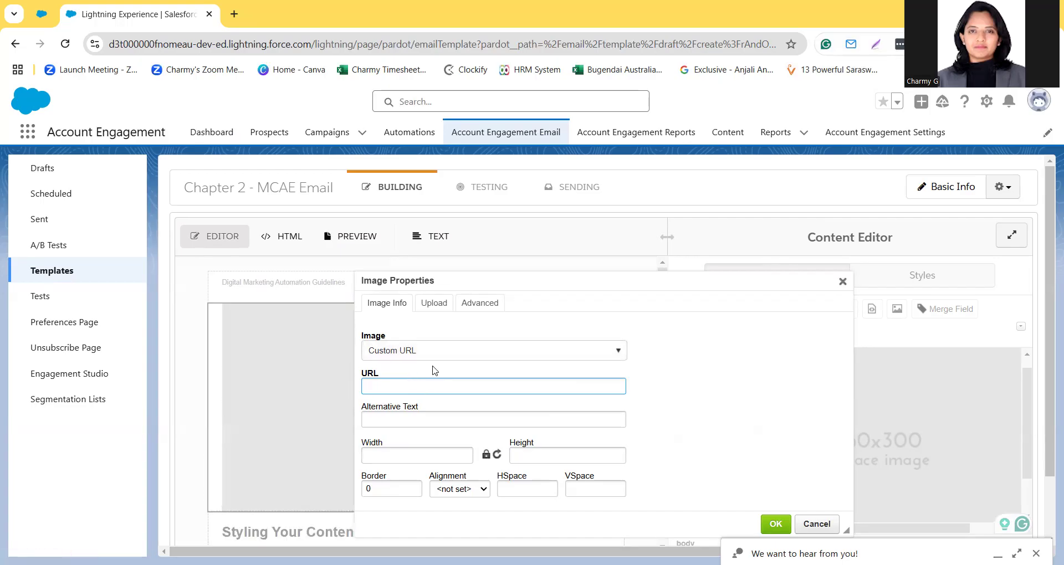
- Try download.jpg and ed8368d8745ffa806e94c146669148dc.png from the image library as the block's image
{"action": "left_click", "coordinate": [451, 355]}
{"action": "left_click", "coordinate": [451, 353]}
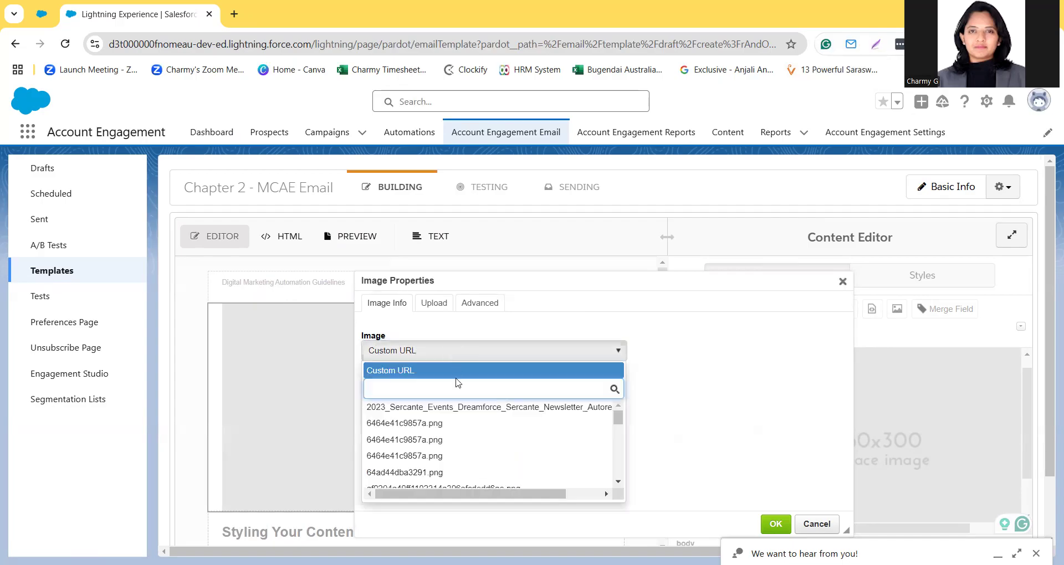
{"action": "scroll", "coordinate": [456, 464], "scroll_direction": "down", "scroll_amount": 5}
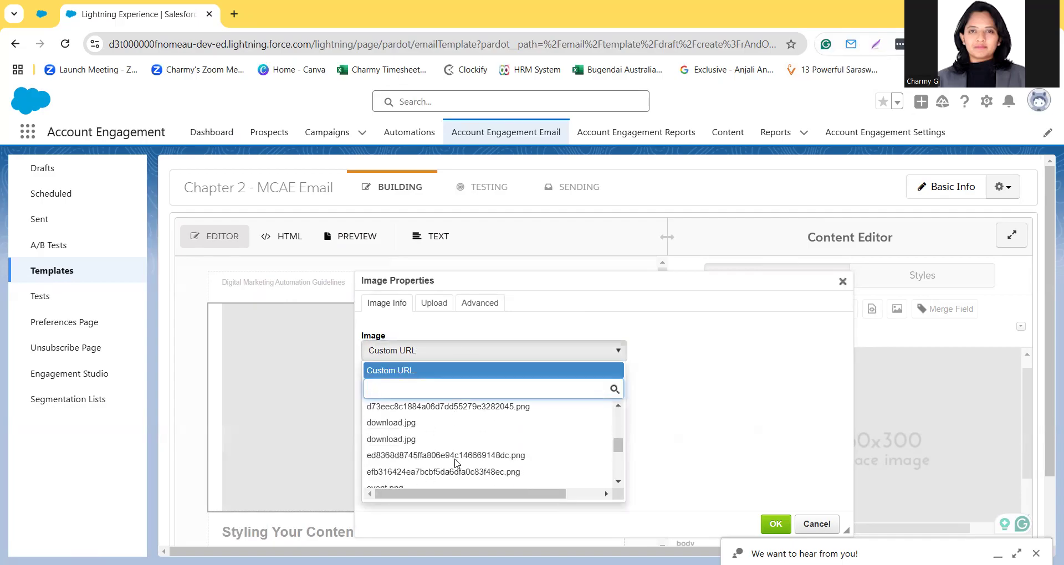
{"action": "left_click", "coordinate": [406, 423]}
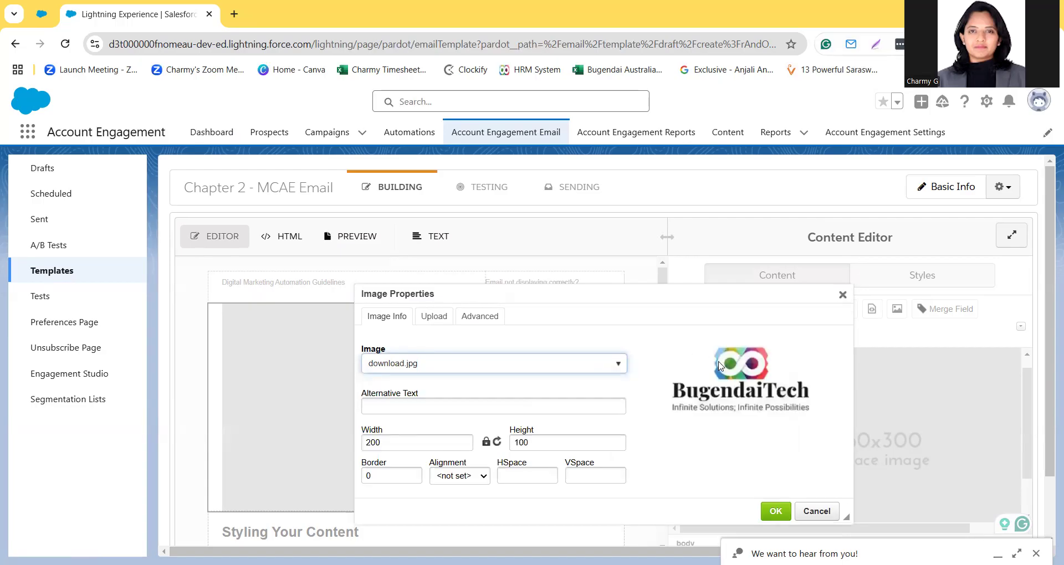
{"action": "left_click", "coordinate": [449, 367]}
{"action": "left_click", "coordinate": [430, 469]}
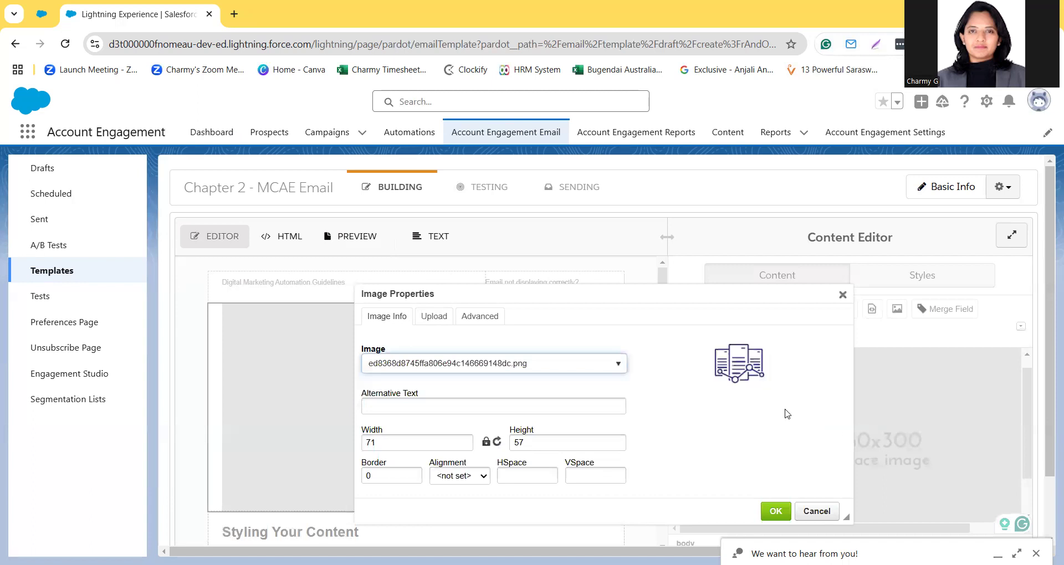
- Search the image library for "banne" and choose banner-bg.png as the image
{"action": "left_click", "coordinate": [507, 368]}
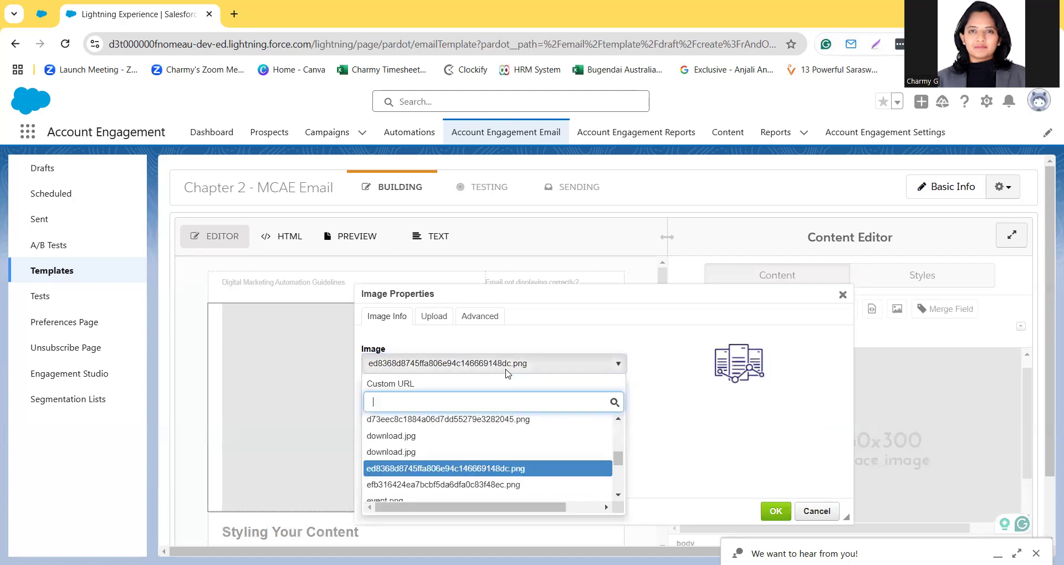
{"action": "scroll", "coordinate": [454, 464], "scroll_direction": "up", "scroll_amount": 5}
{"action": "scroll", "coordinate": [455, 465], "scroll_direction": "up", "scroll_amount": 2}
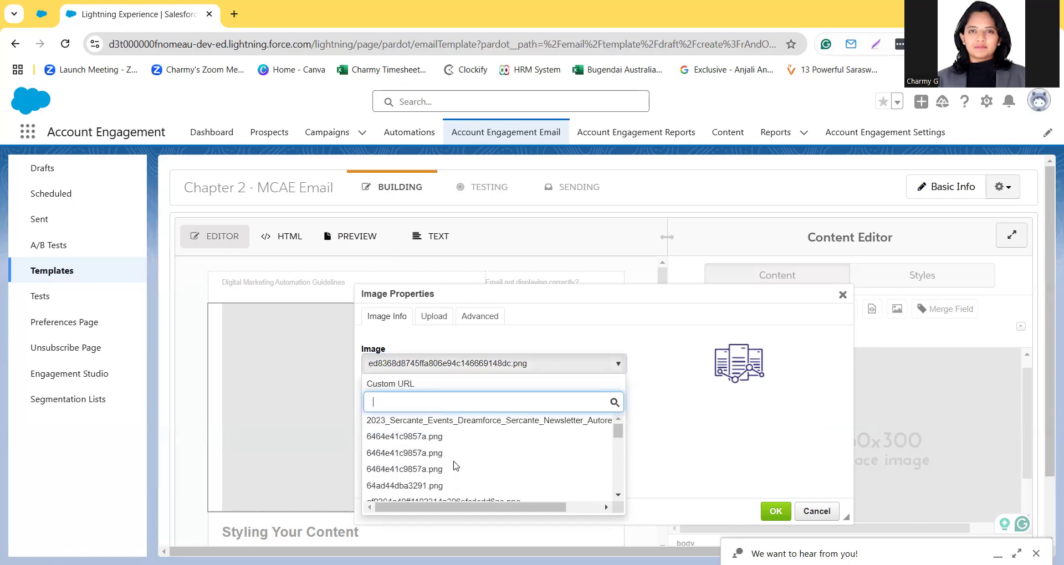
{"action": "type", "text": "banne"}
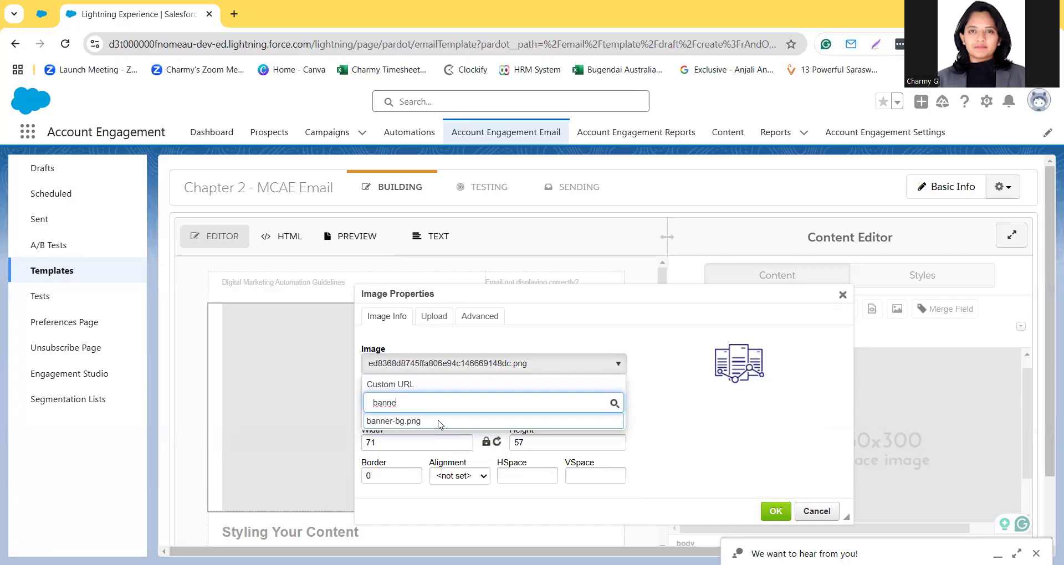
{"action": "left_click", "coordinate": [441, 423]}
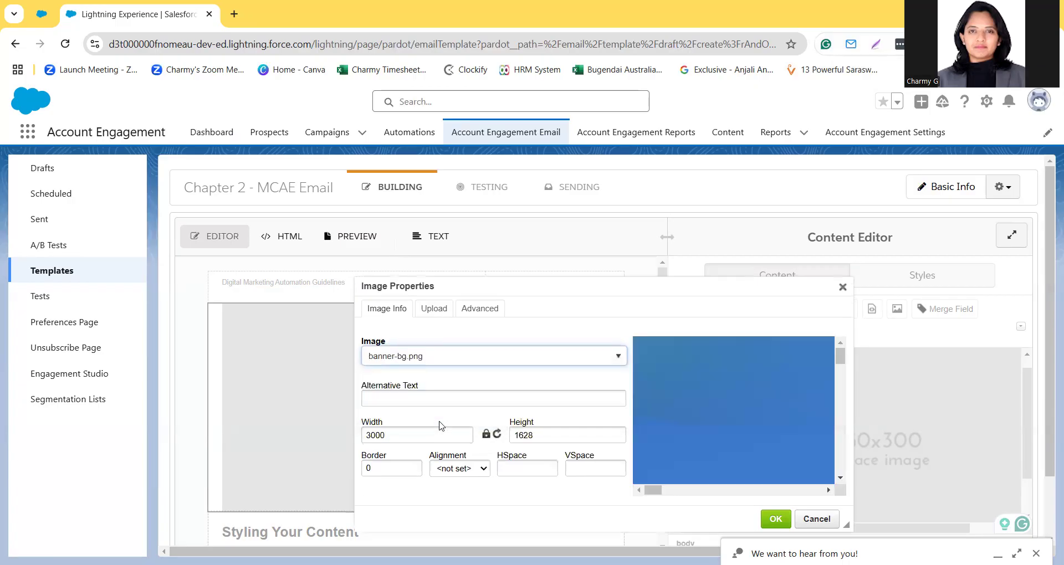
- Upload the Quick Tips picture (file name starting 1000_F_565668168) from the Pictures folder to the image library
{"action": "left_click", "coordinate": [433, 308]}
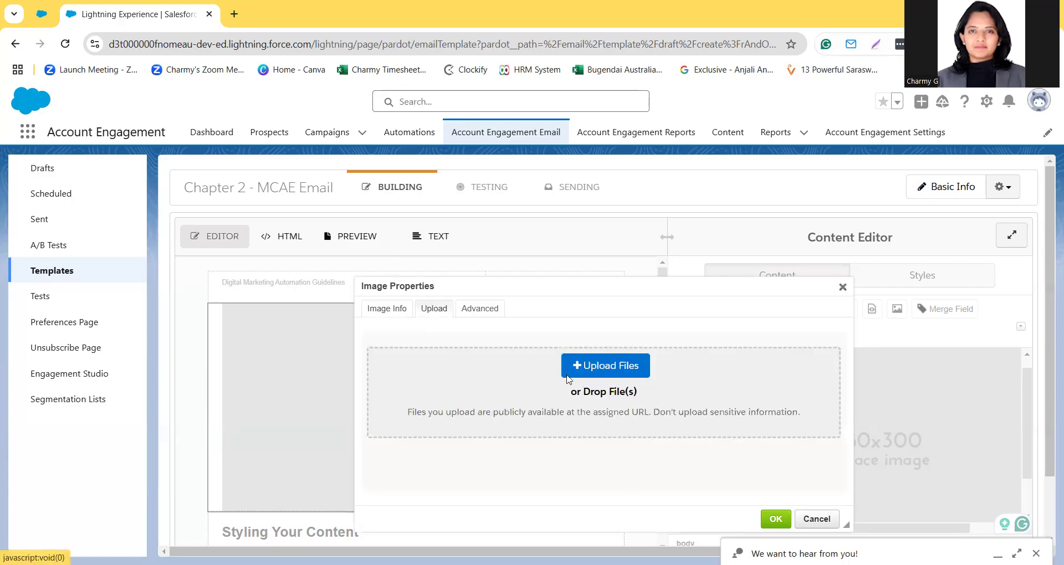
{"action": "left_click", "coordinate": [635, 377]}
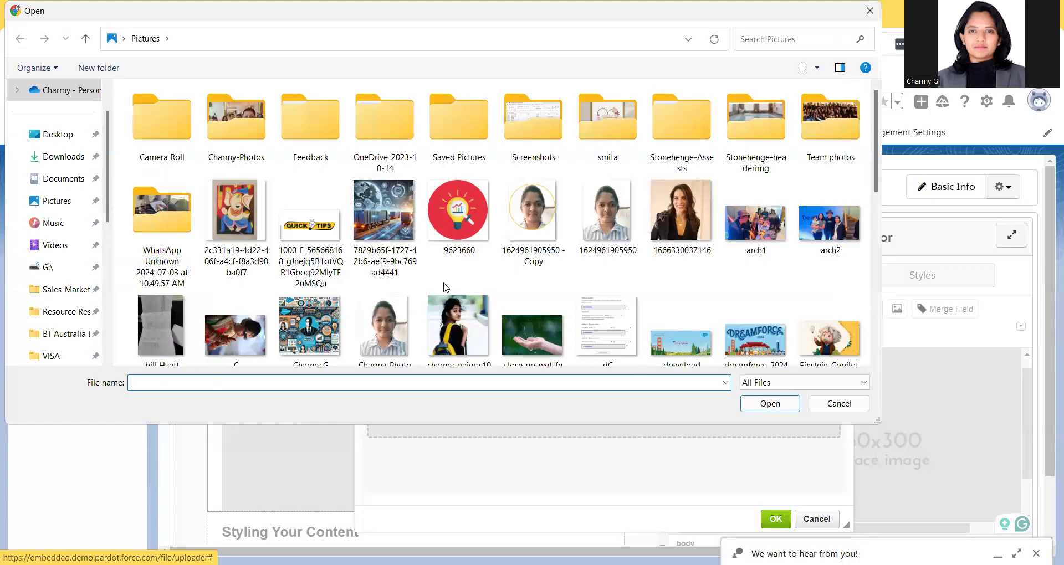
{"action": "scroll", "coordinate": [443, 287], "scroll_direction": "down", "scroll_amount": 2}
{"action": "left_click", "coordinate": [311, 158]}
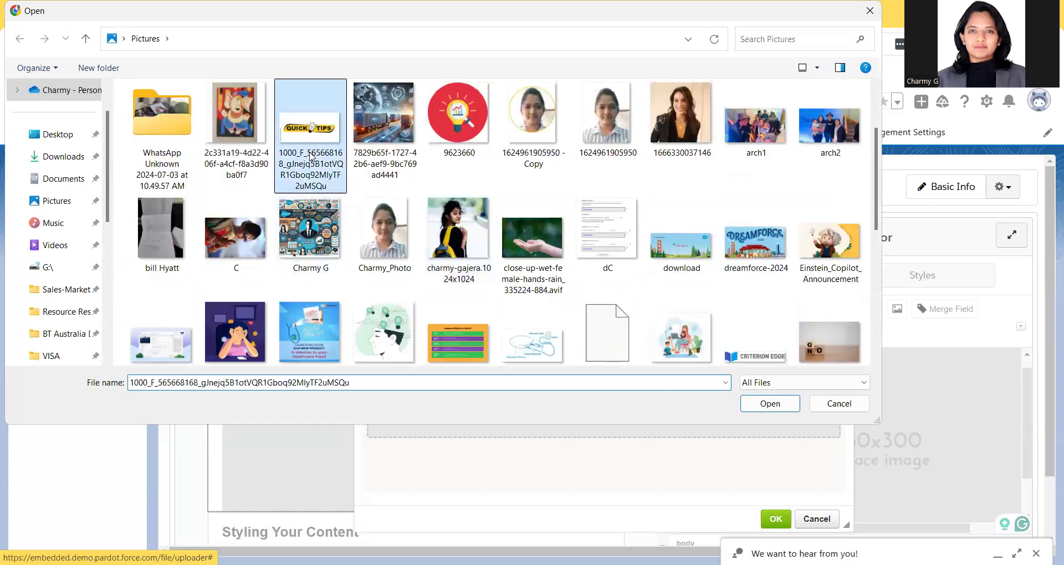
{"action": "left_click", "coordinate": [760, 404]}
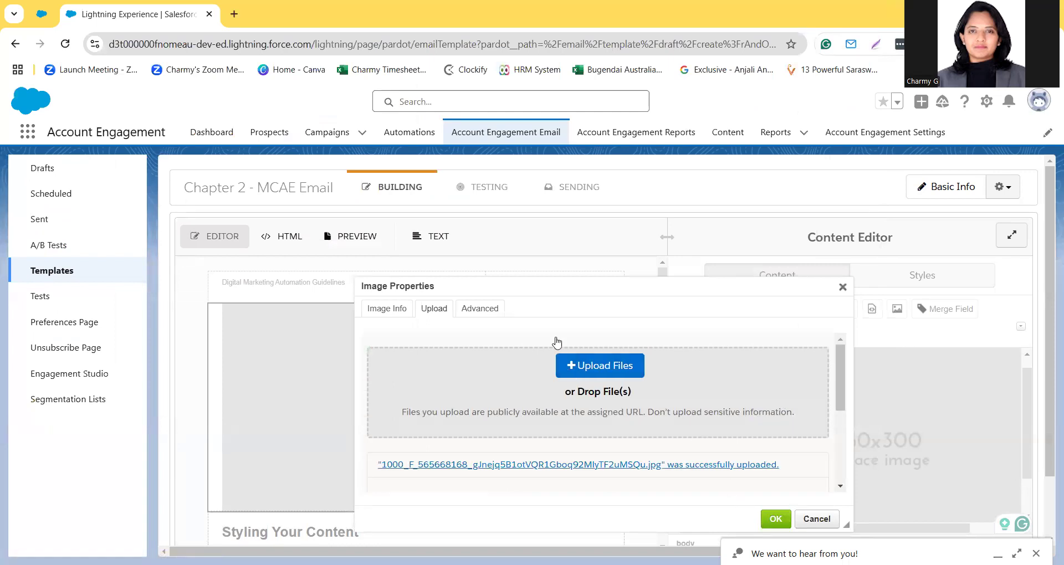
- Check the advanced image settings, insert banner-bg.png into the content block and review it in the template body
{"action": "left_click", "coordinate": [480, 311]}
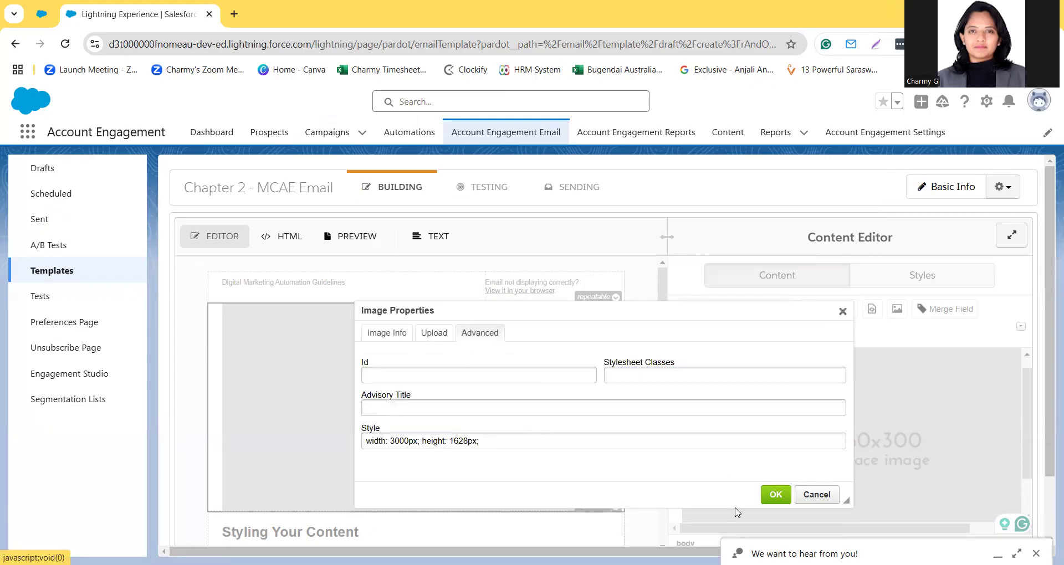
{"action": "left_click", "coordinate": [776, 495]}
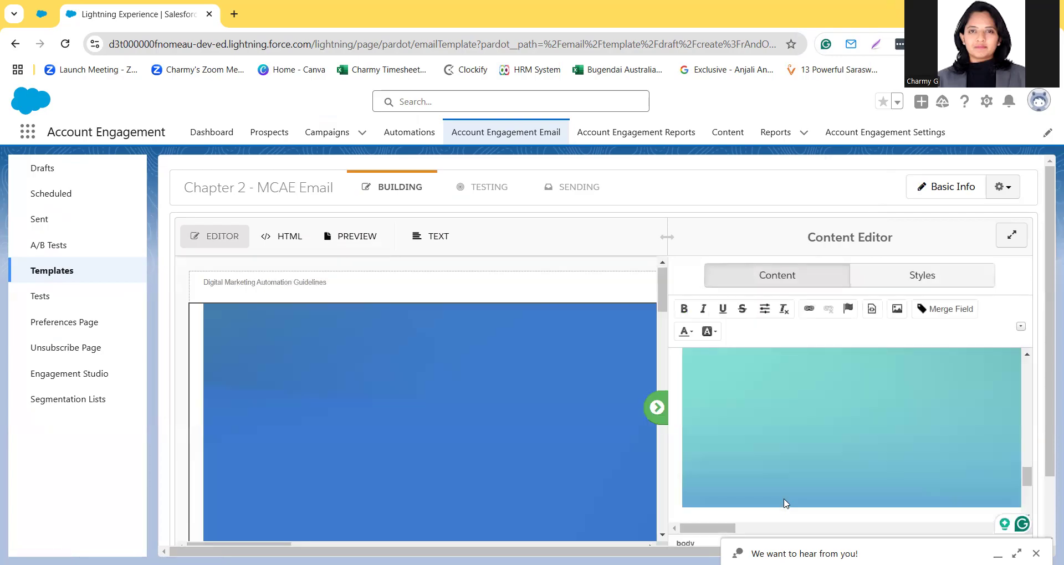
{"action": "scroll", "coordinate": [471, 400], "scroll_direction": "down", "scroll_amount": 1}
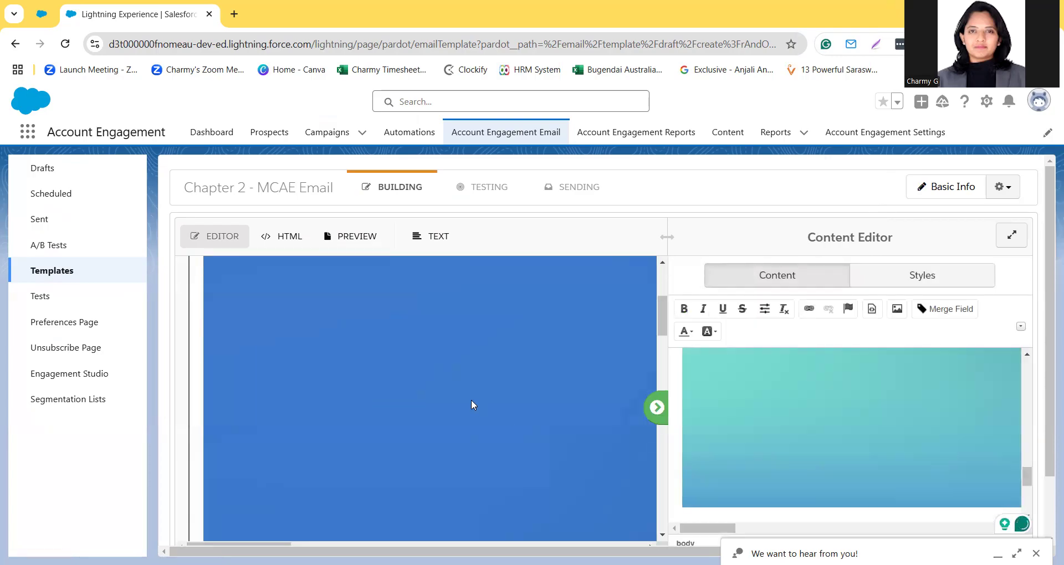
{"action": "scroll", "coordinate": [471, 401], "scroll_direction": "down", "scroll_amount": 5}
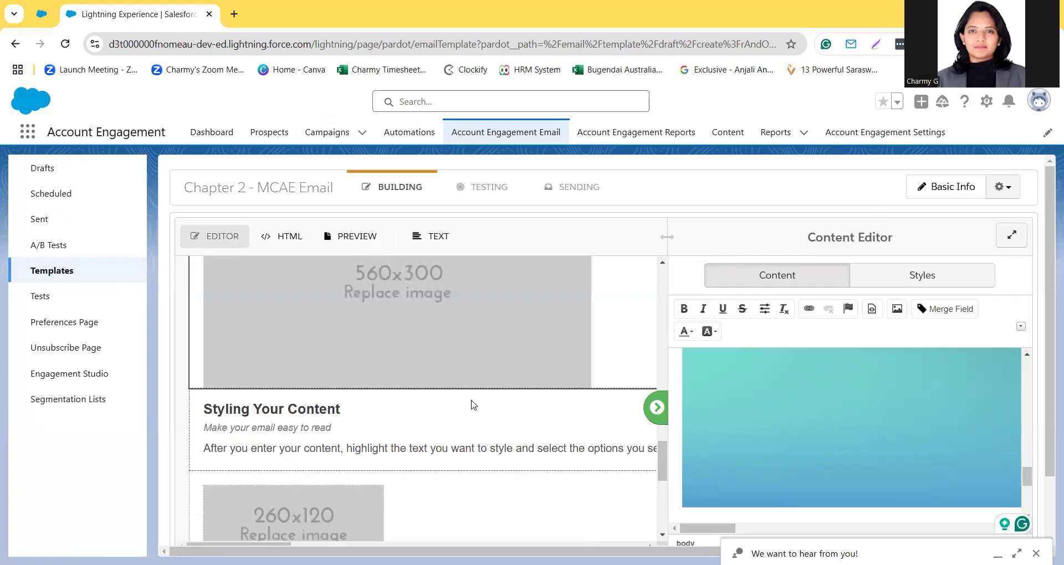
{"action": "scroll", "coordinate": [473, 404], "scroll_direction": "up", "scroll_amount": 4}
{"action": "scroll", "coordinate": [472, 404], "scroll_direction": "down", "scroll_amount": 6}
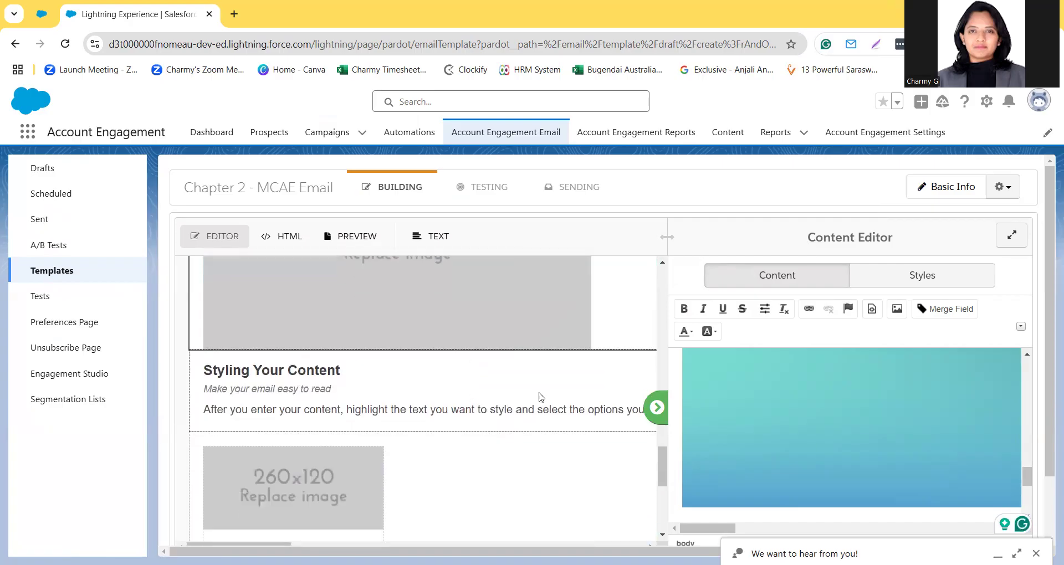
{"action": "scroll", "coordinate": [821, 445], "scroll_direction": "down", "scroll_amount": 3}
{"action": "scroll", "coordinate": [820, 445], "scroll_direction": "up", "scroll_amount": 3}
- Delete the 560x300 placeholder image below the banner in the content block and check the template body
{"action": "key", "text": "BackSpace"}
{"action": "key", "text": "BackSpace"}
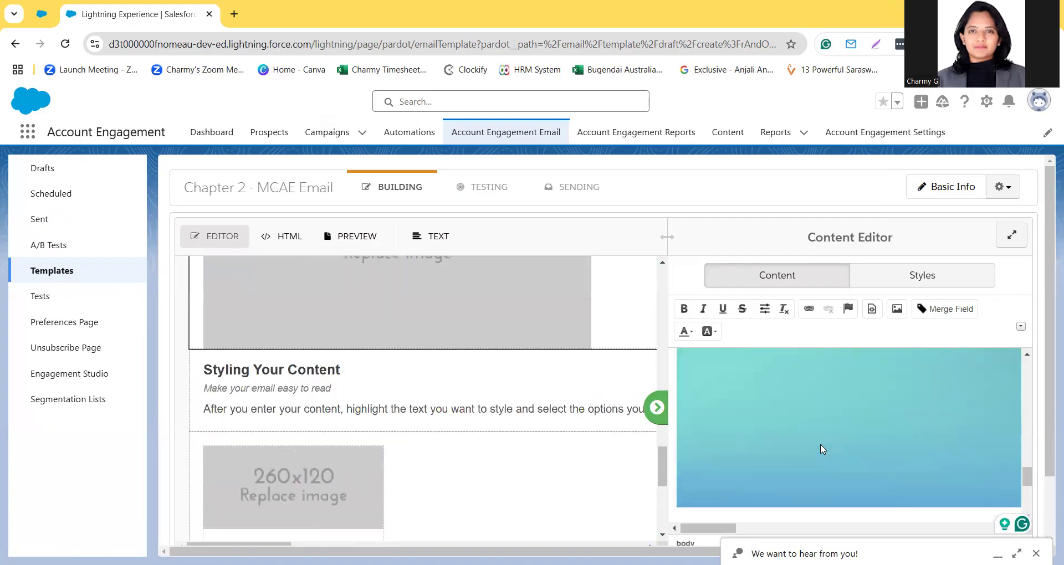
{"action": "key", "text": "ctrl+z"}
{"action": "key", "text": "ctrl+z"}
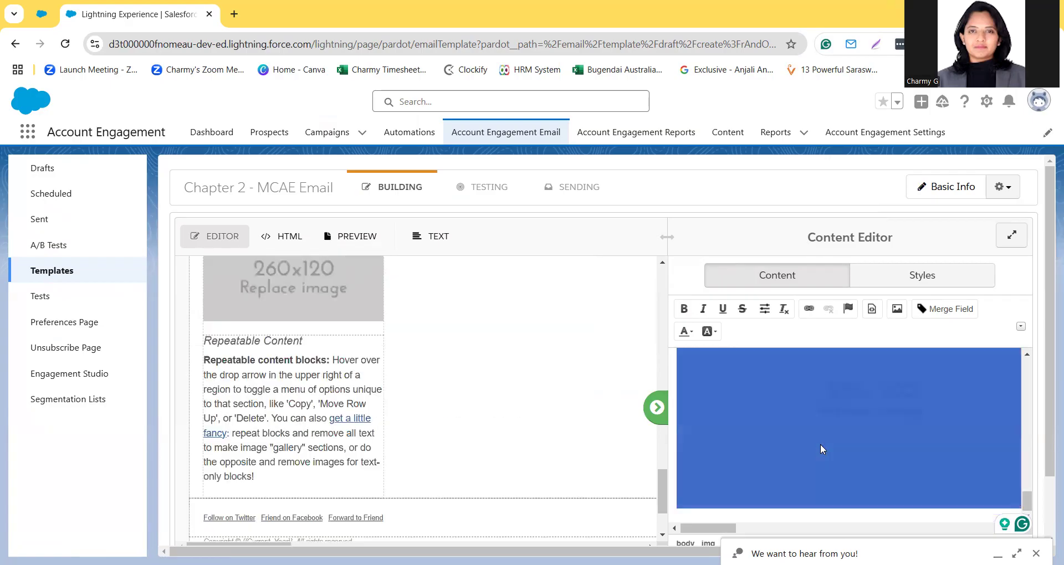
{"action": "key", "text": "BackSpace"}
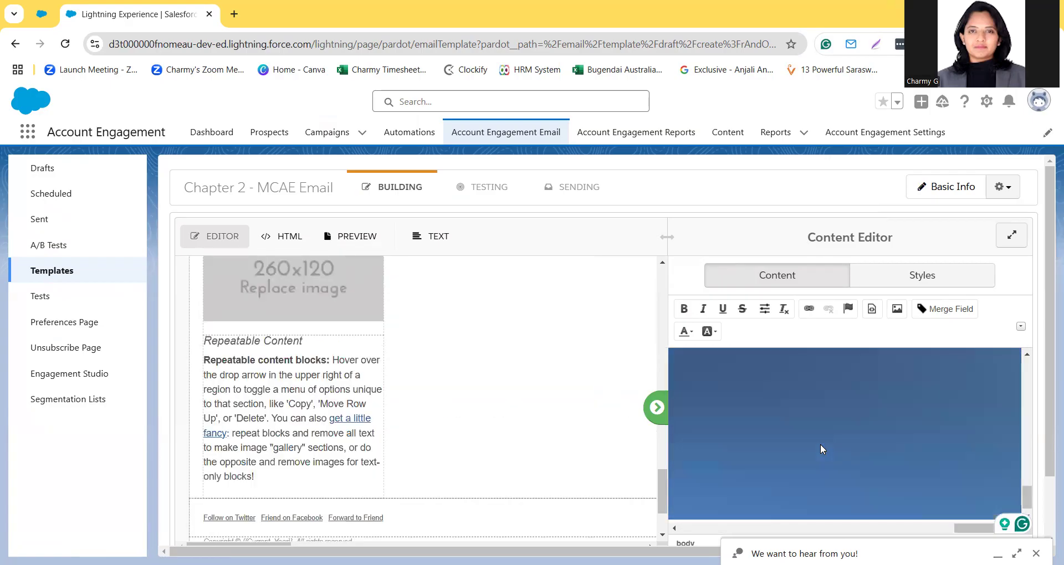
{"action": "scroll", "coordinate": [380, 377], "scroll_direction": "up", "scroll_amount": 6}
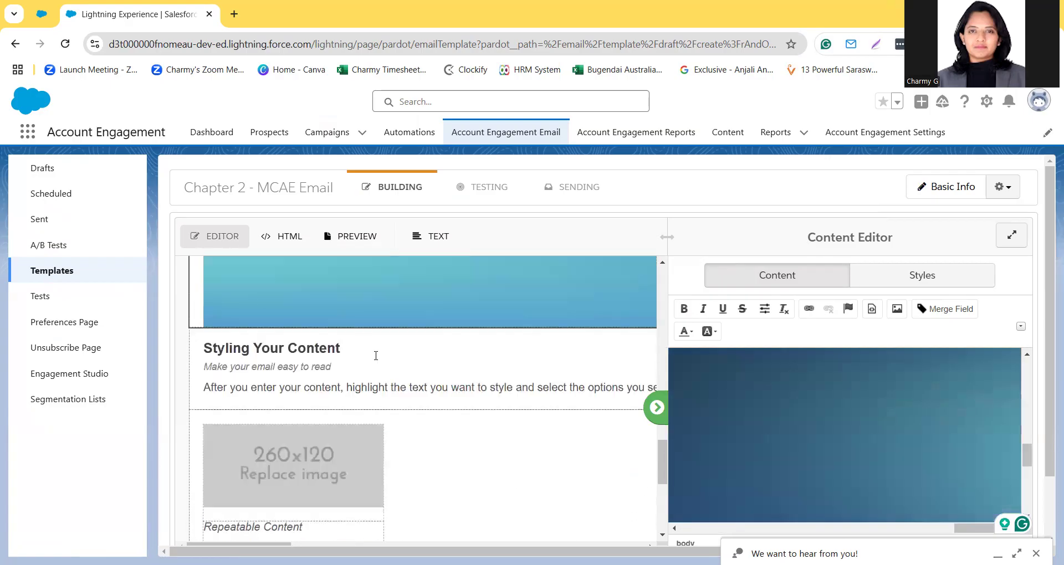
{"action": "scroll", "coordinate": [376, 356], "scroll_direction": "up", "scroll_amount": 3}
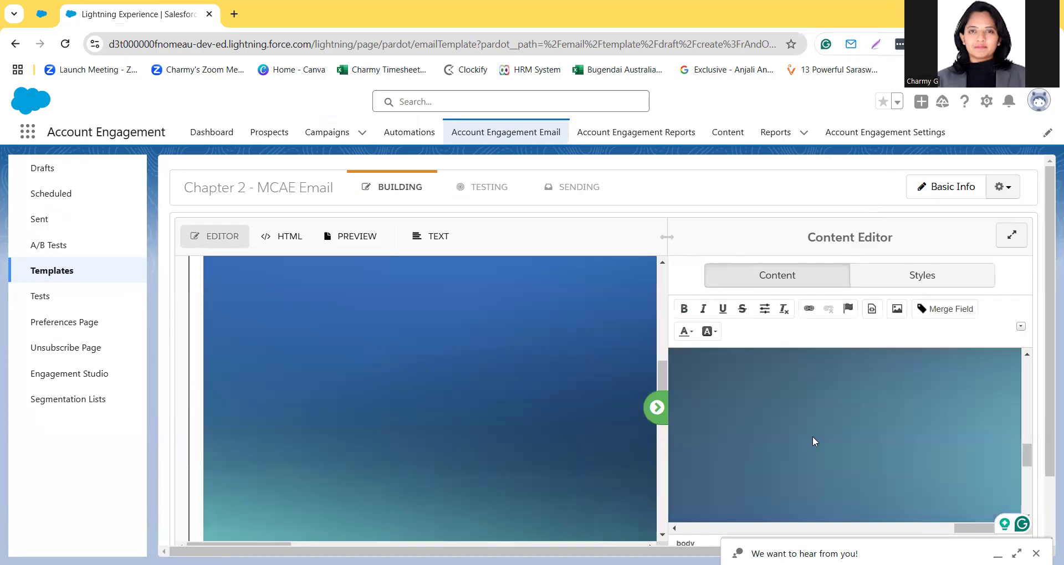
- Open the properties of the banner image in the content block and replace banner-bg.png with artificial-intelligence-call.jpg
{"action": "left_click", "coordinate": [813, 438]}
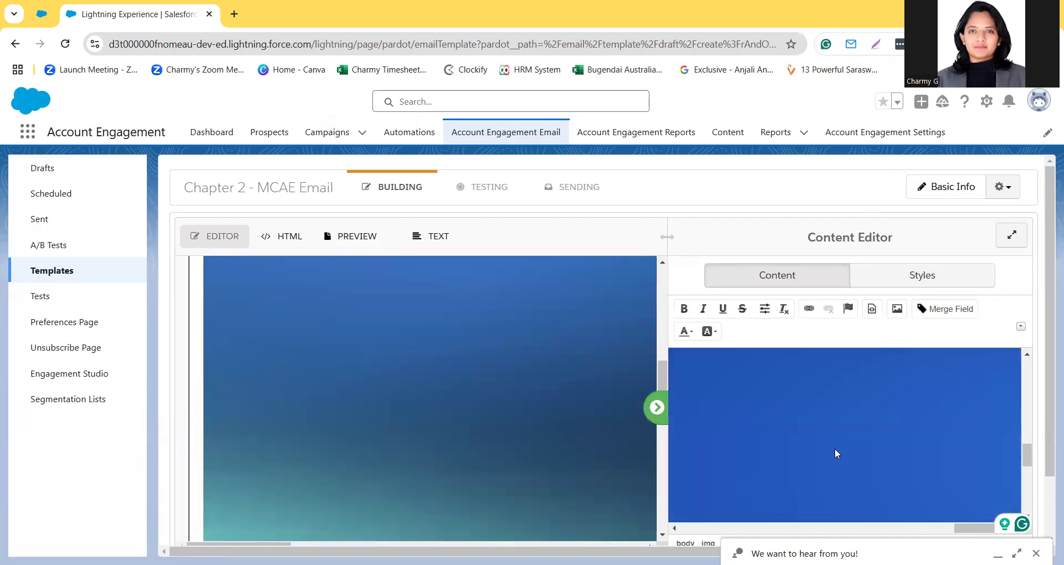
{"action": "double_click", "coordinate": [835, 448]}
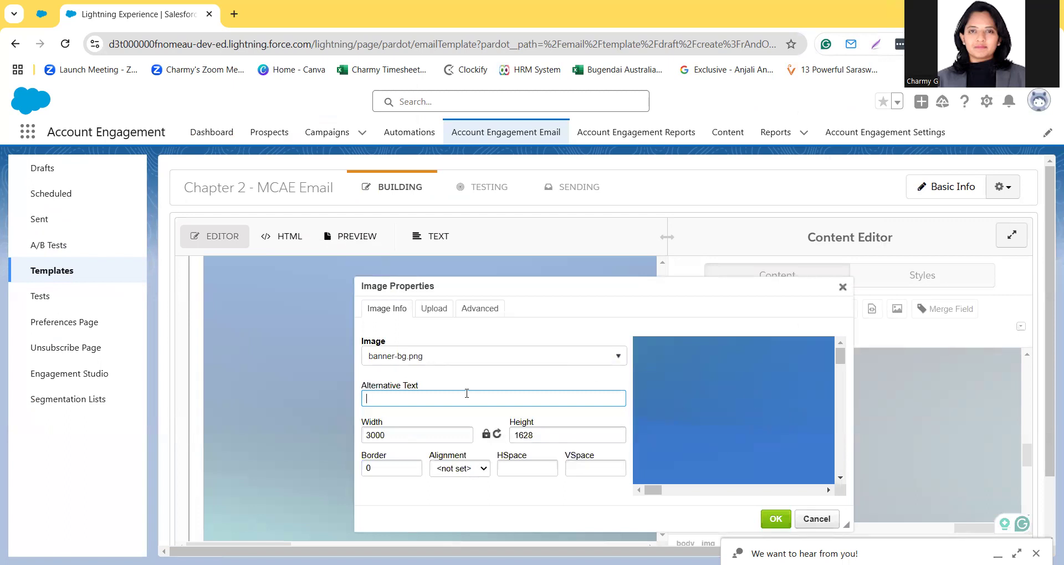
{"action": "left_click", "coordinate": [434, 309]}
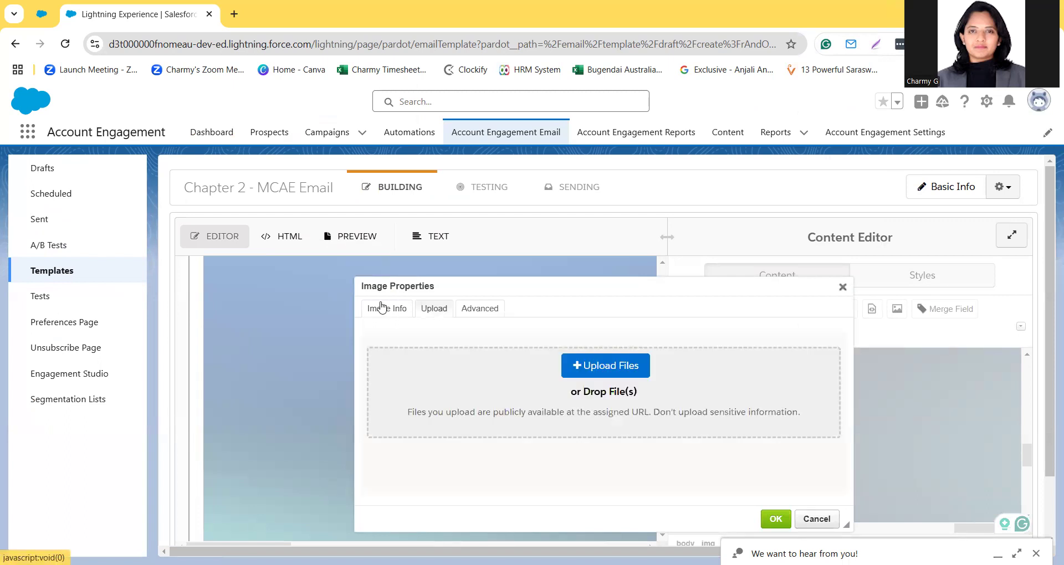
{"action": "left_click", "coordinate": [381, 308]}
{"action": "left_click", "coordinate": [475, 356]}
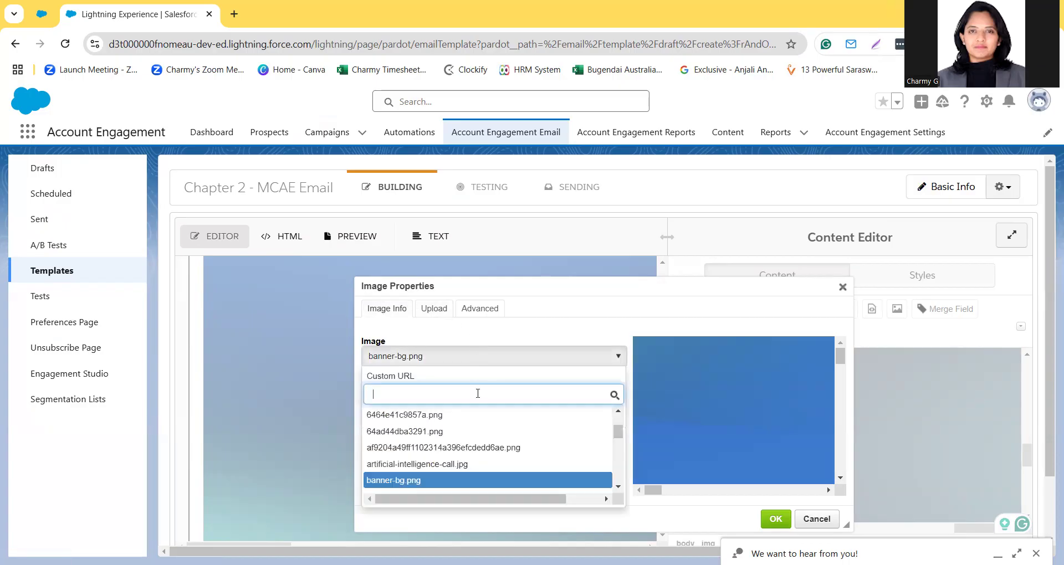
{"action": "left_click", "coordinate": [469, 464]}
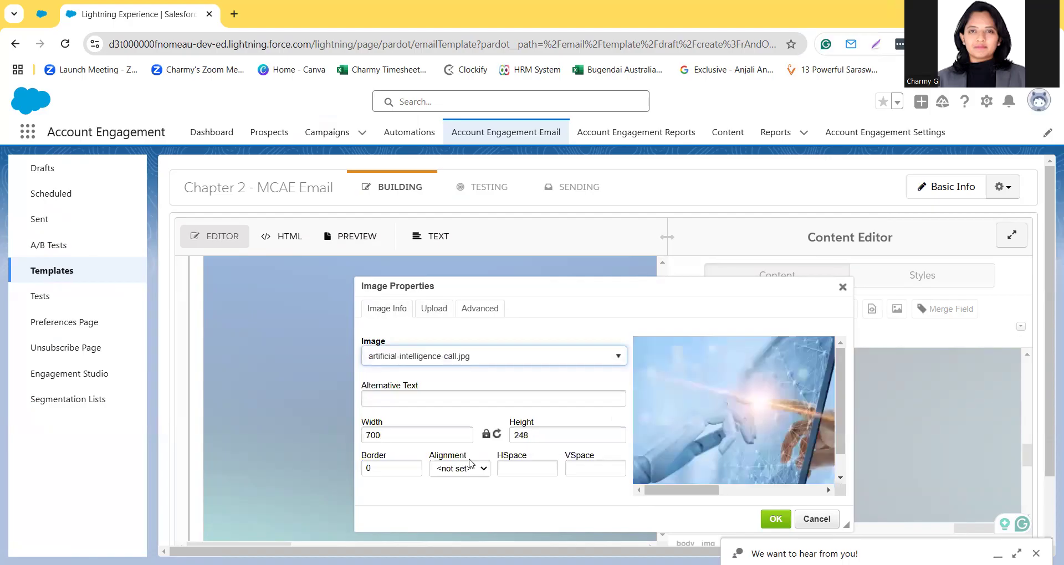
- Set the new banner image's width to 400, apply it and check the banner in the template body
{"action": "left_click", "coordinate": [440, 438]}
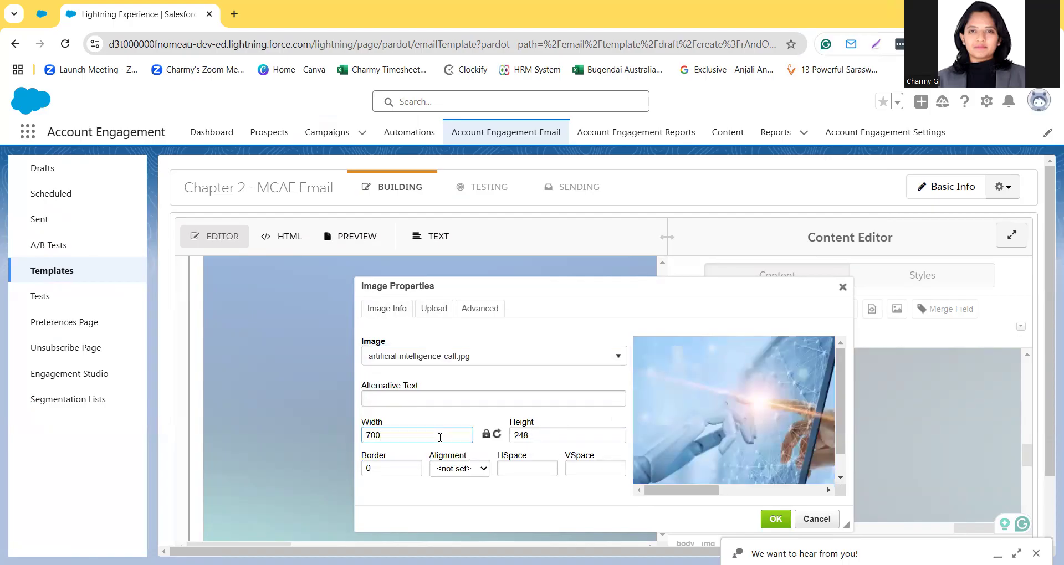
{"action": "key", "text": "BackSpace"}
{"action": "key", "text": "BackSpace"}
{"action": "key", "text": "BackSpace"}
{"action": "type", "text": "400"}
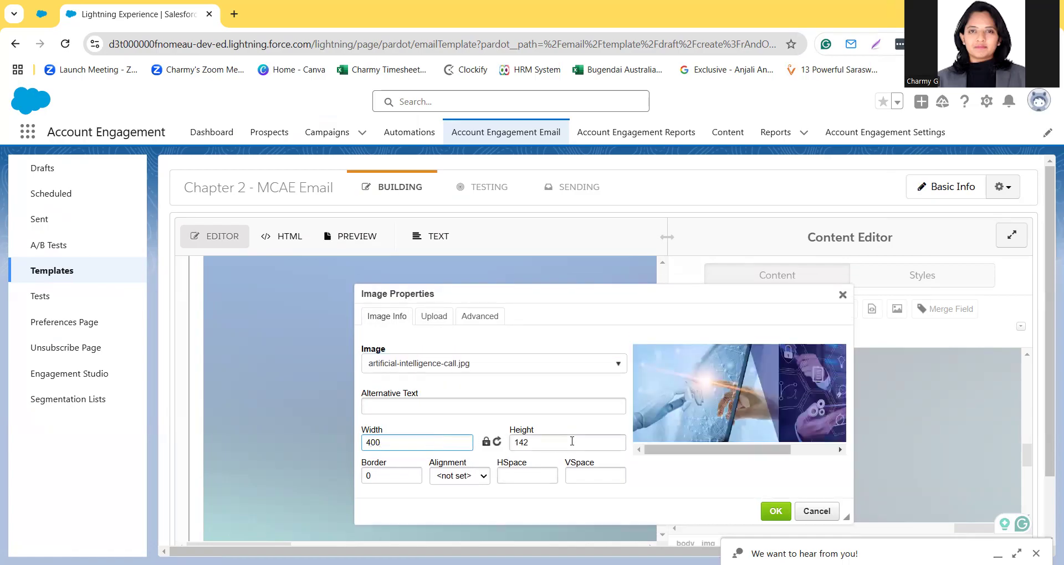
{"action": "left_click", "coordinate": [776, 511]}
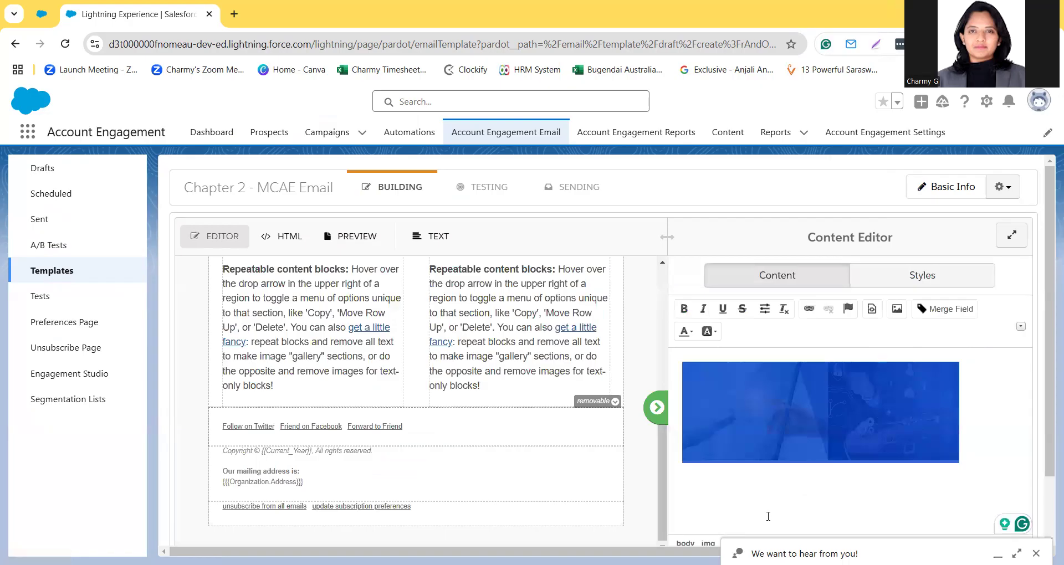
{"action": "scroll", "coordinate": [448, 347], "scroll_direction": "up", "scroll_amount": 7}
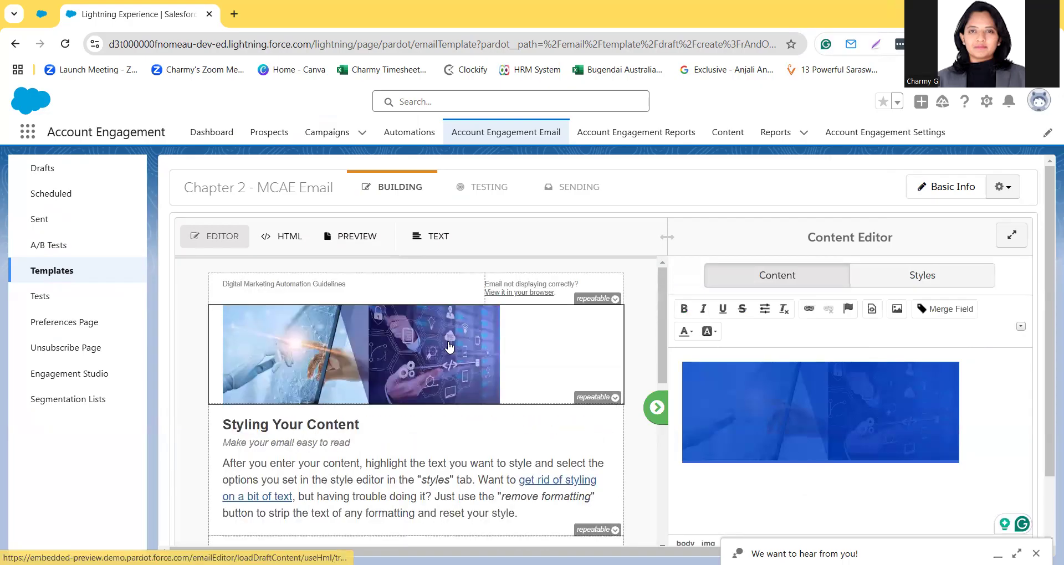
{"action": "left_click", "coordinate": [403, 348]}
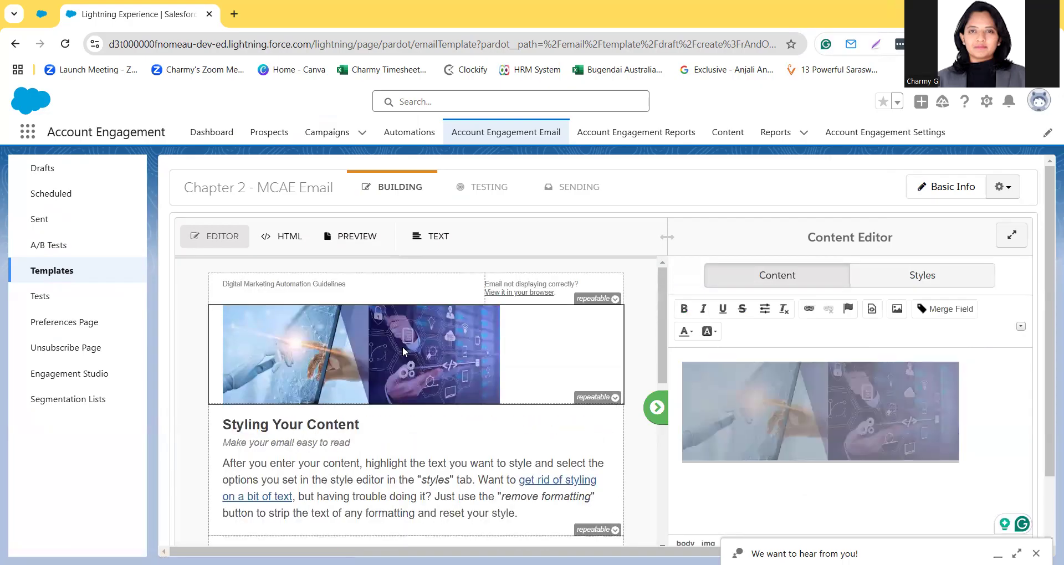
- Set the banner image's height to 200 while keeping its width, and apply the change
{"action": "left_click", "coordinate": [840, 401]}
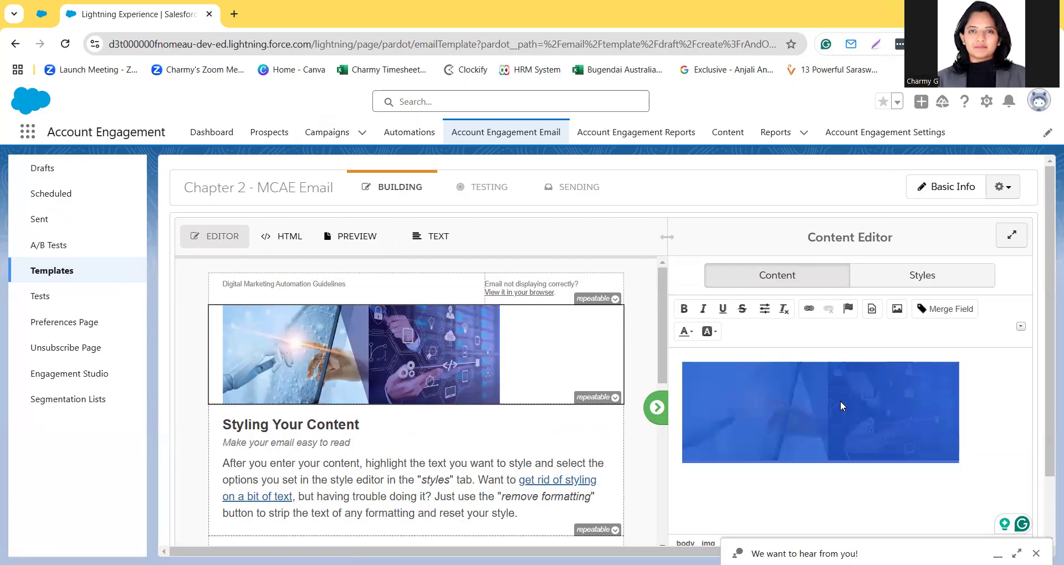
{"action": "double_click", "coordinate": [841, 401]}
{"action": "left_click", "coordinate": [532, 442]}
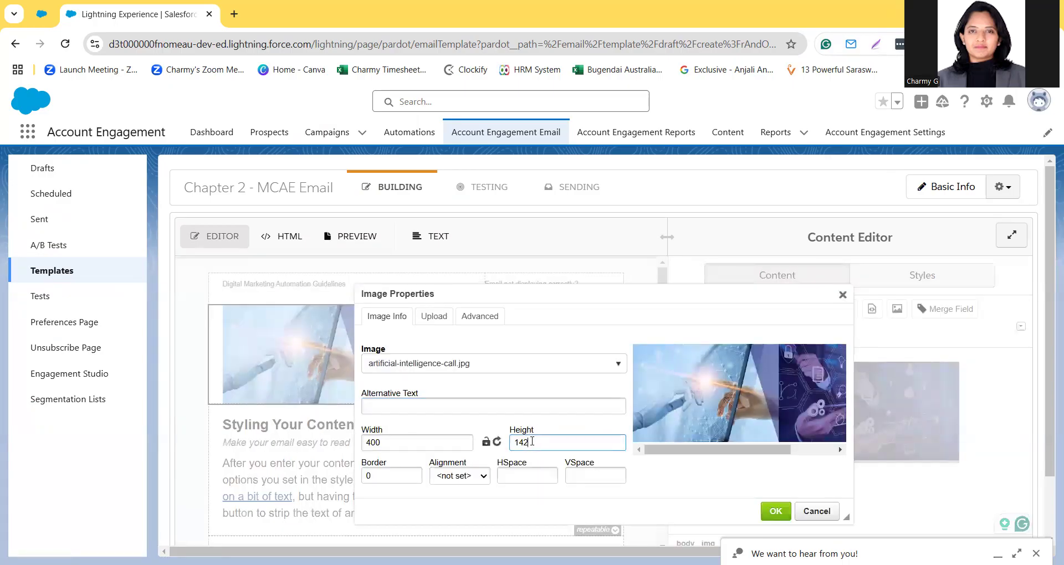
{"action": "key", "text": "BackSpace"}
{"action": "key", "text": "BackSpace"}
{"action": "type", "text": "200"}
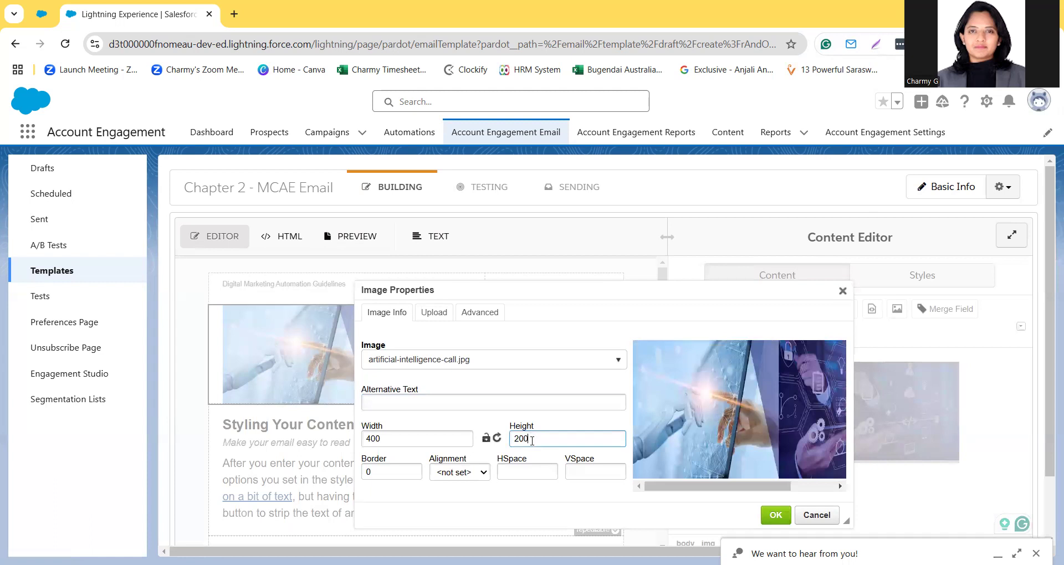
{"action": "left_click", "coordinate": [776, 516]}
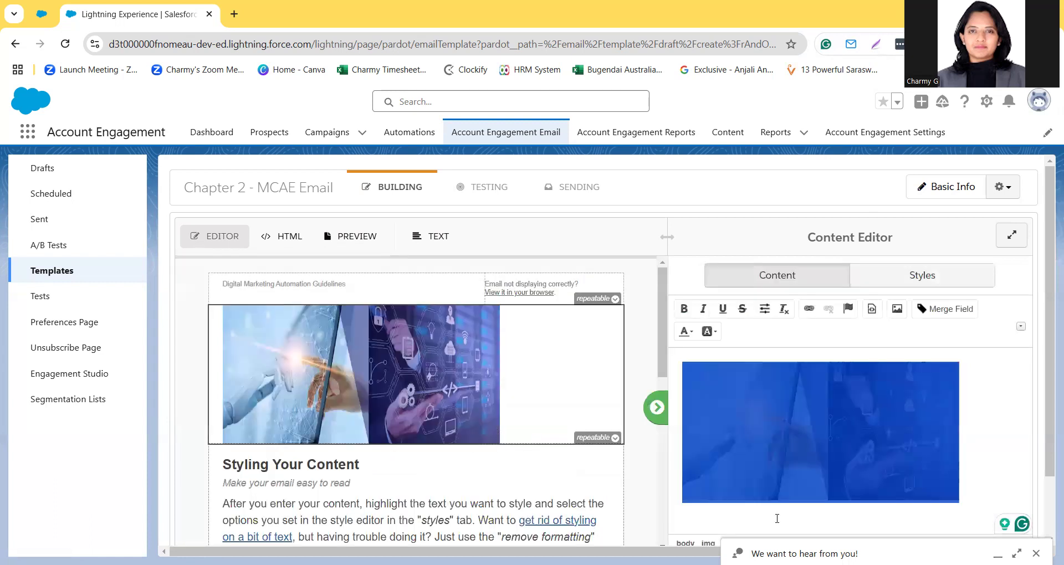
- Set the banner image's height to 142 and its width to 600, and apply the new size
{"action": "double_click", "coordinate": [795, 416]}
{"action": "left_click", "coordinate": [548, 439]}
{"action": "double_click", "coordinate": [548, 439]}
{"action": "type", "text": "142"}
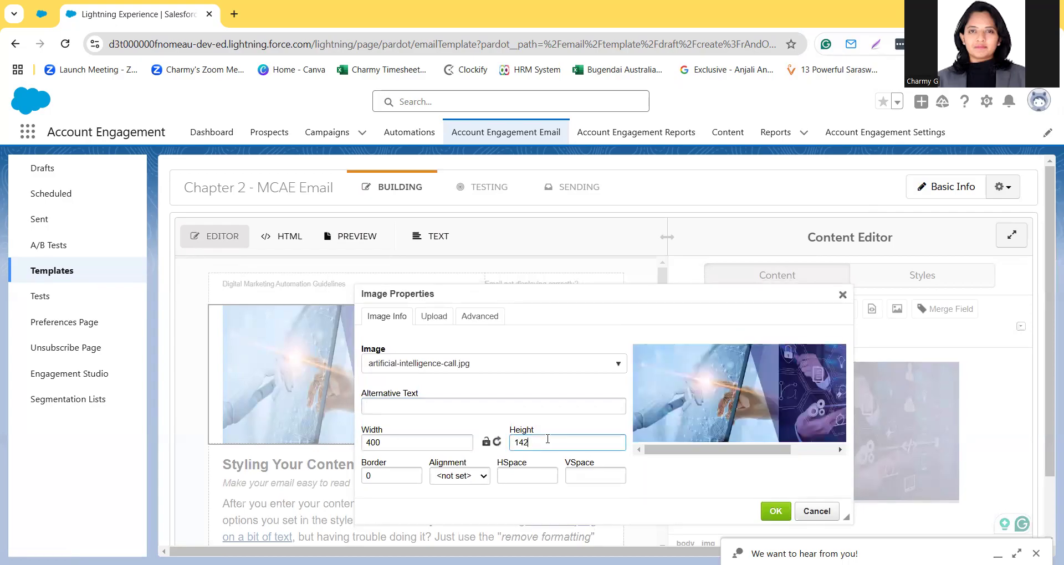
{"action": "left_click", "coordinate": [370, 442]}
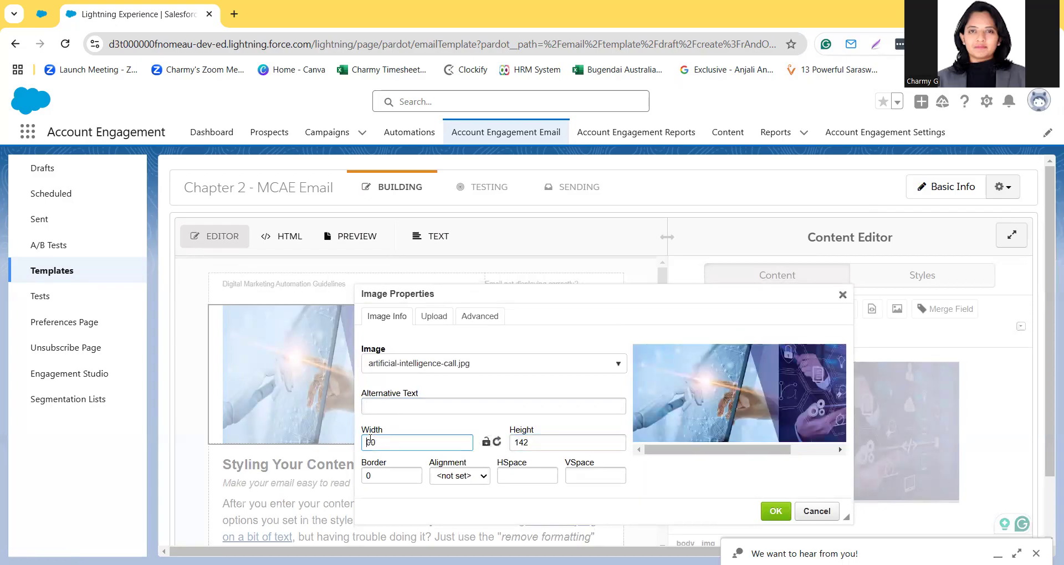
{"action": "type", "text": "600"}
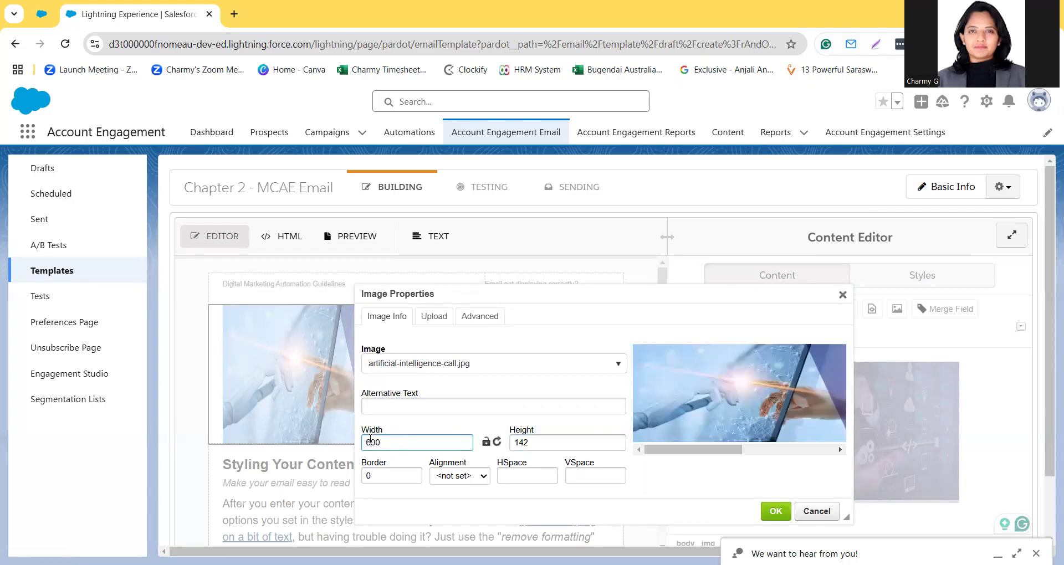
{"action": "key", "text": "Delete"}
{"action": "key", "text": "Delete"}
{"action": "left_click", "coordinate": [778, 512]}
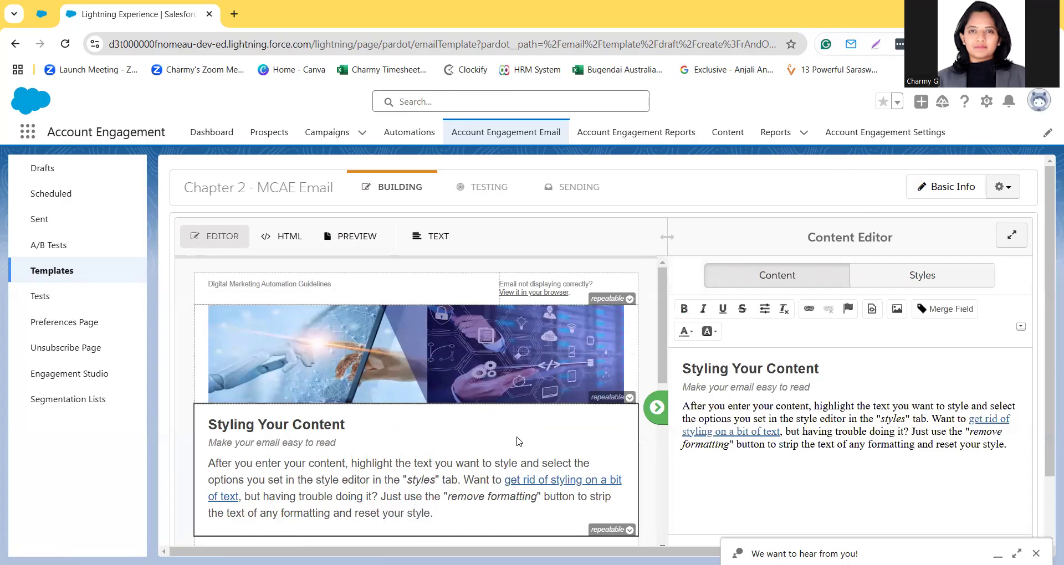
- Examine the template's HTML source, from the style rules down to the preheader and header tables
{"action": "left_click", "coordinate": [293, 239]}
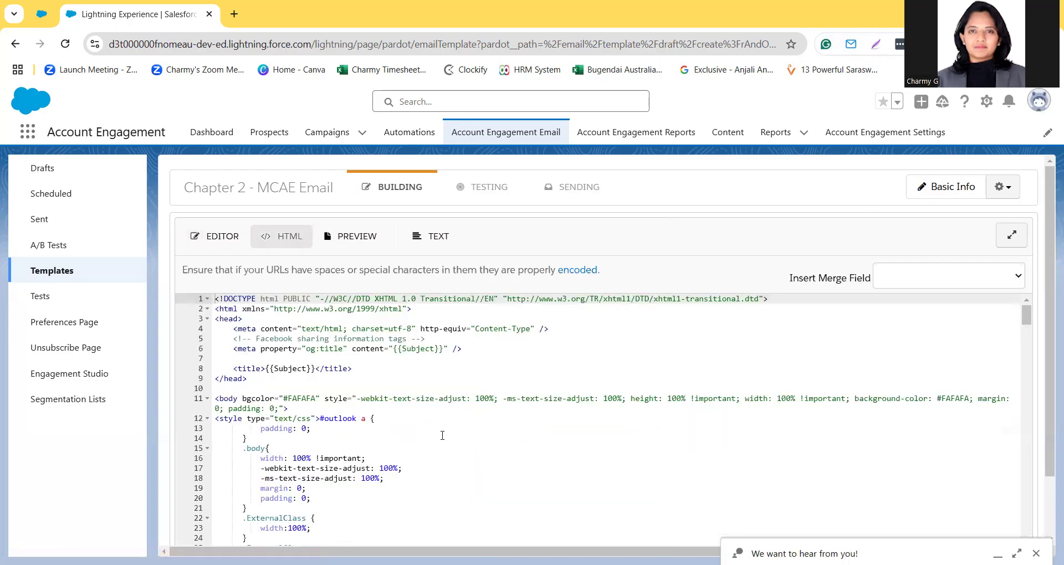
{"action": "scroll", "coordinate": [442, 436], "scroll_direction": "down", "scroll_amount": 6}
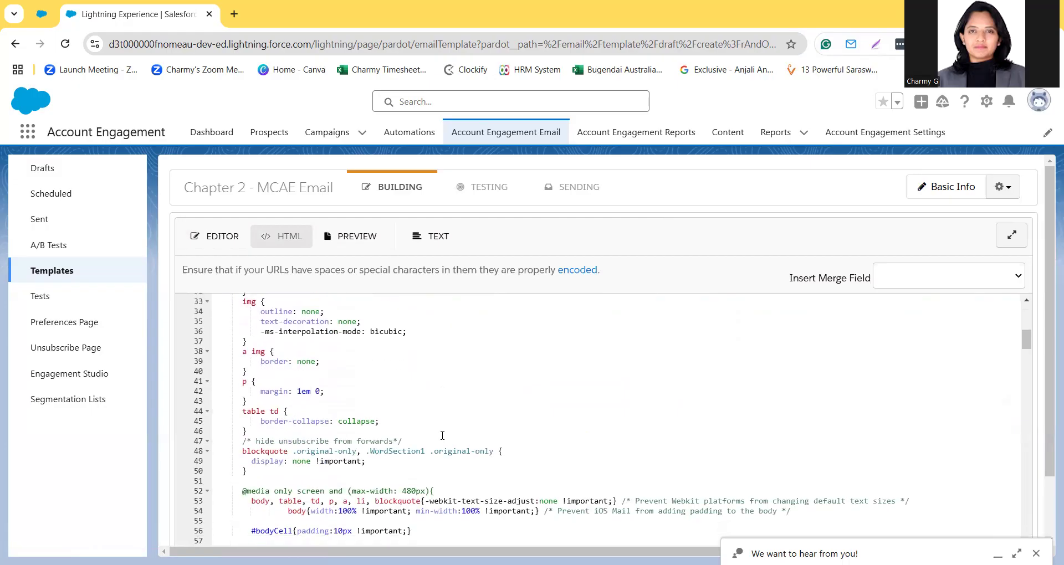
{"action": "scroll", "coordinate": [443, 436], "scroll_direction": "down", "scroll_amount": 10}
{"action": "scroll", "coordinate": [442, 436], "scroll_direction": "down", "scroll_amount": 8}
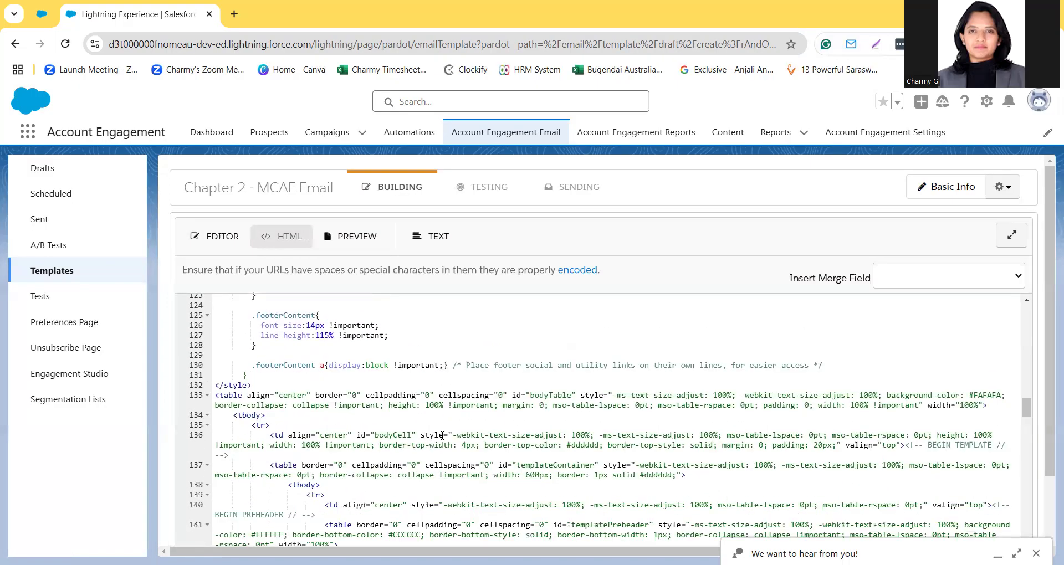
{"action": "scroll", "coordinate": [443, 436], "scroll_direction": "down", "scroll_amount": 3}
{"action": "scroll", "coordinate": [354, 438], "scroll_direction": "down", "scroll_amount": 2}
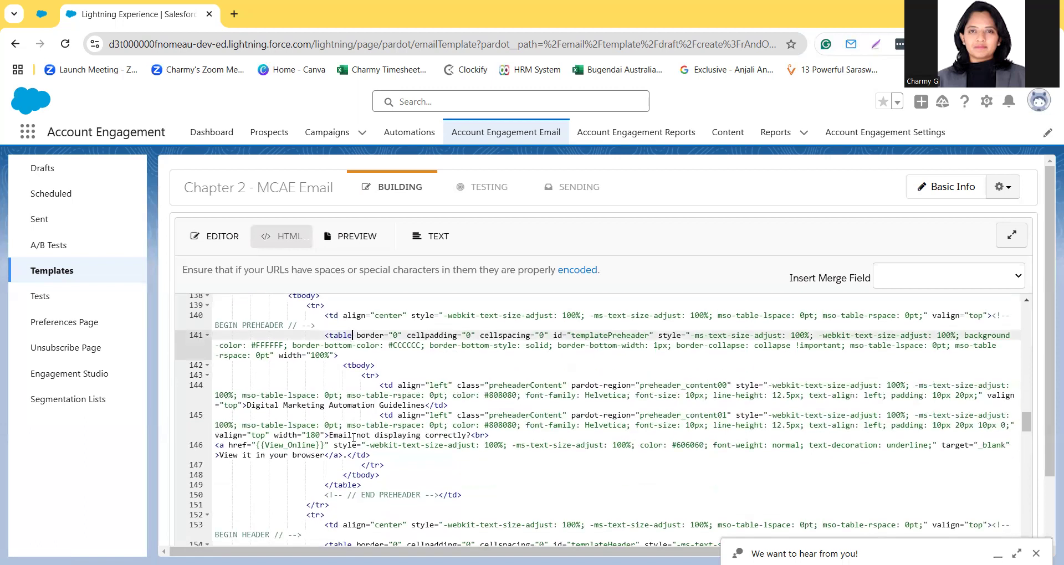
{"action": "left_click", "coordinate": [289, 404]}
{"action": "scroll", "coordinate": [288, 405], "scroll_direction": "down", "scroll_amount": 3}
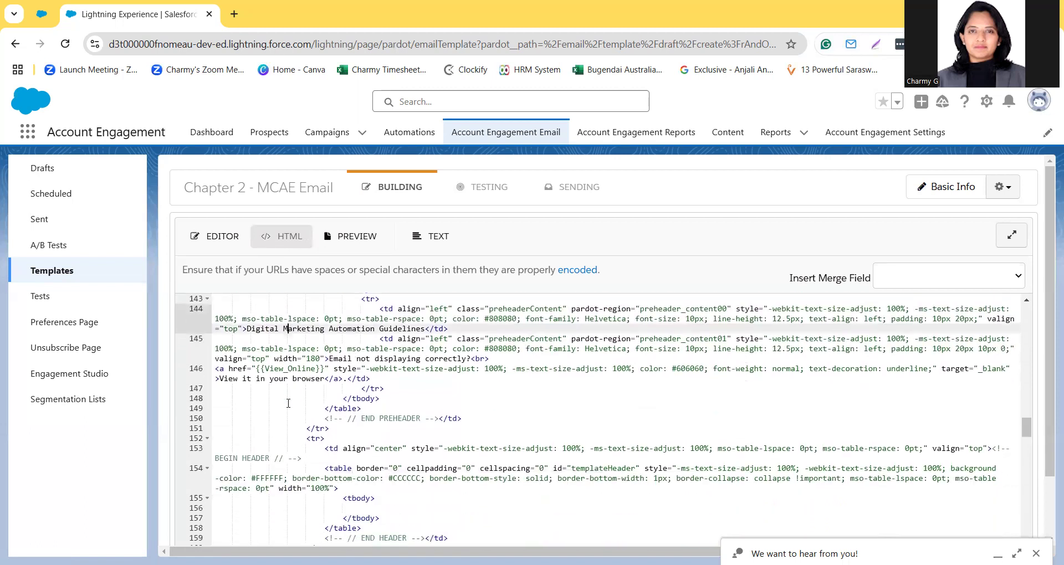
{"action": "left_click", "coordinate": [373, 383]}
{"action": "scroll", "coordinate": [373, 384], "scroll_direction": "up", "scroll_amount": 1}
{"action": "scroll", "coordinate": [373, 383], "scroll_direction": "up", "scroll_amount": 2}
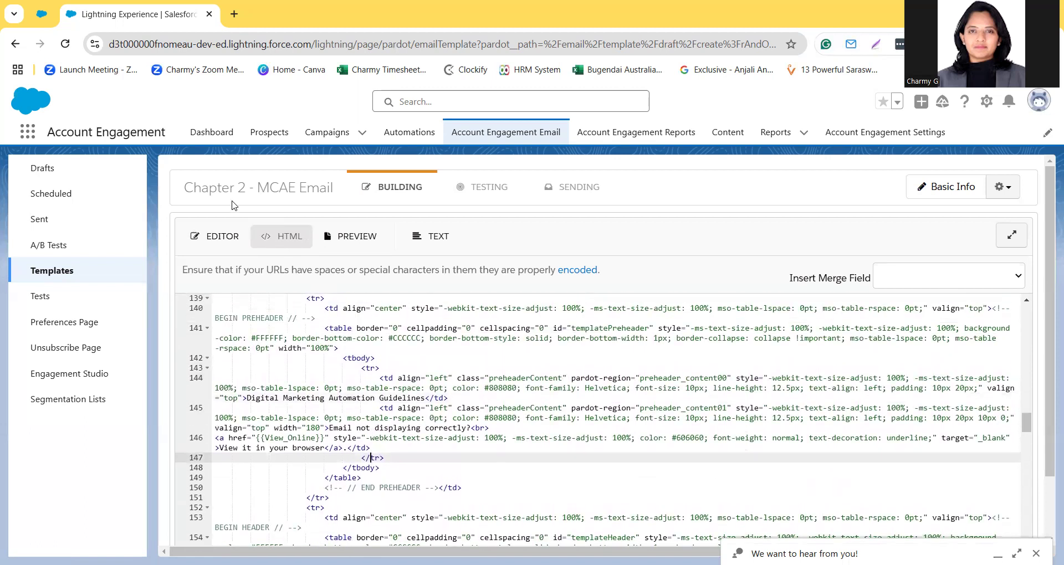
- Compare the preheader blocks in the visual editor with the template's HTML code, and return to the visual editor
{"action": "left_click", "coordinate": [218, 236]}
{"action": "left_click", "coordinate": [518, 294]}
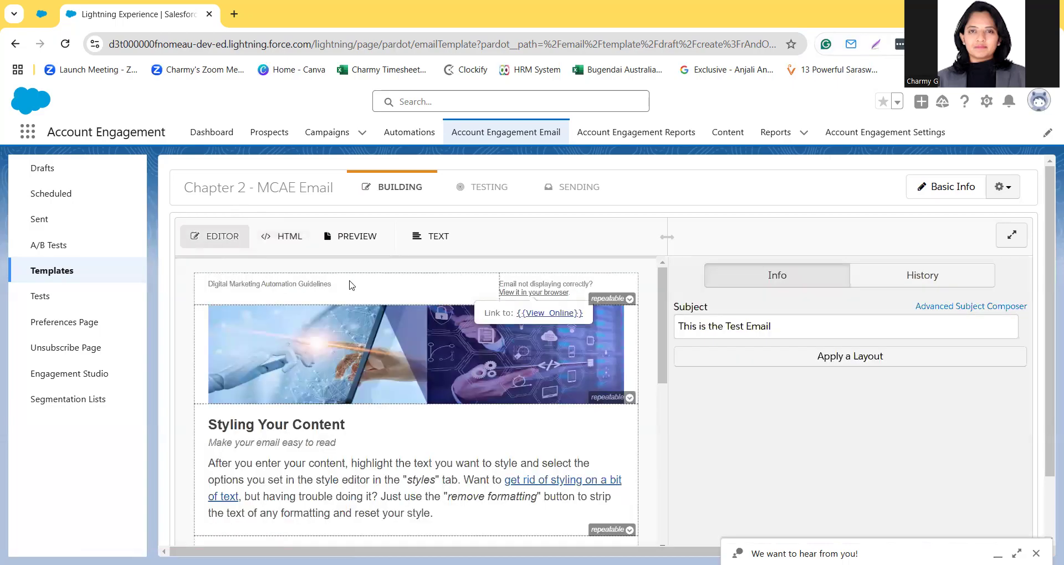
{"action": "left_click", "coordinate": [351, 285]}
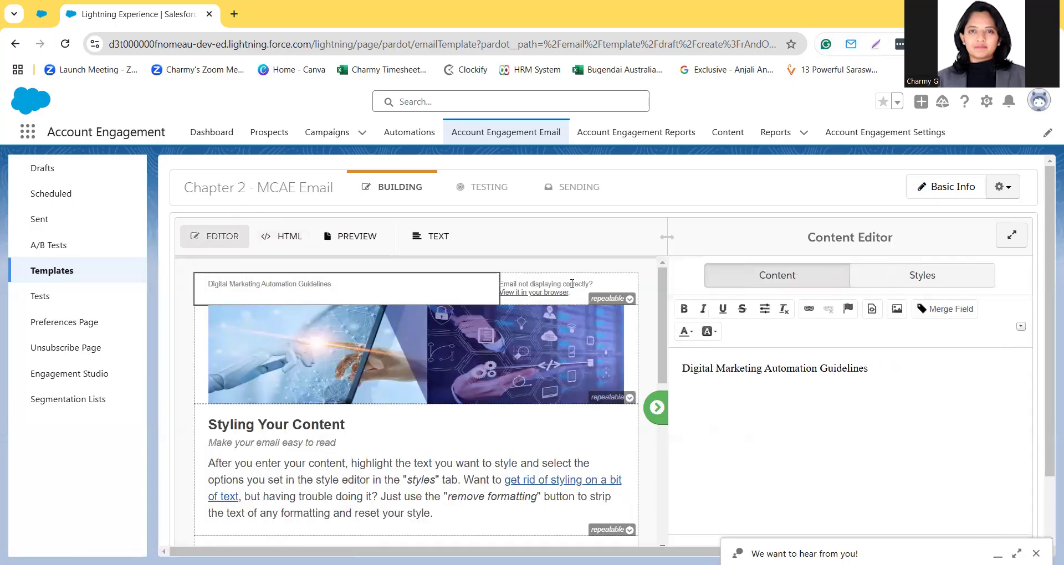
{"action": "left_click", "coordinate": [606, 300]}
{"action": "left_click", "coordinate": [296, 239]}
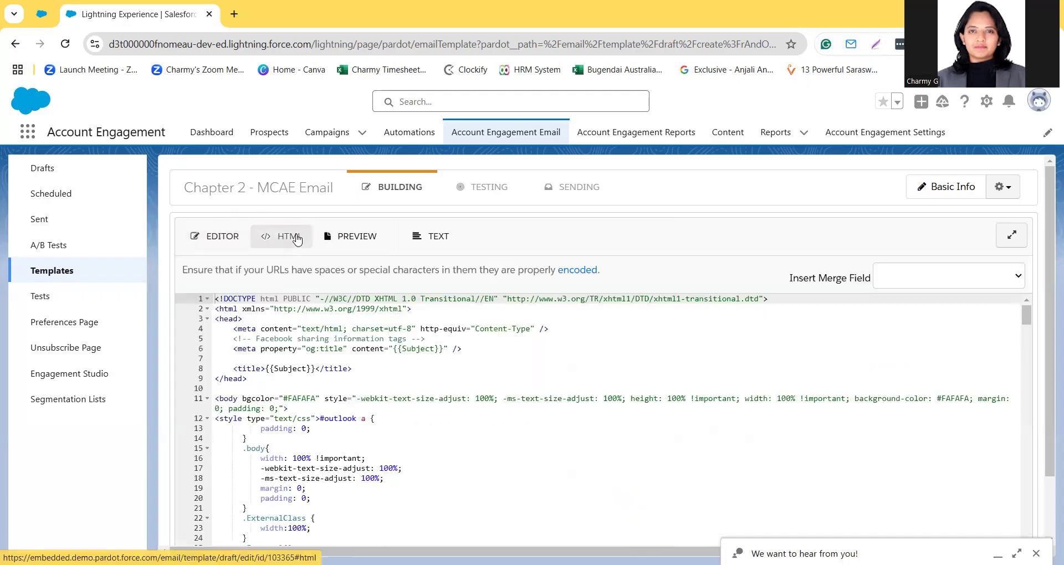
{"action": "scroll", "coordinate": [348, 438], "scroll_direction": "down", "scroll_amount": 4}
{"action": "scroll", "coordinate": [349, 438], "scroll_direction": "down", "scroll_amount": 9}
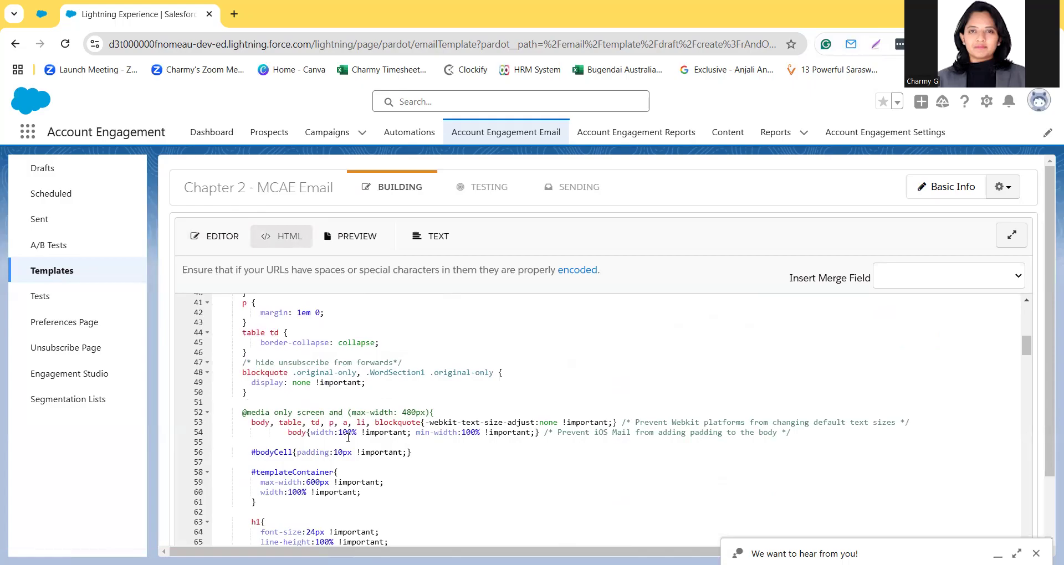
{"action": "left_click", "coordinate": [218, 239]}
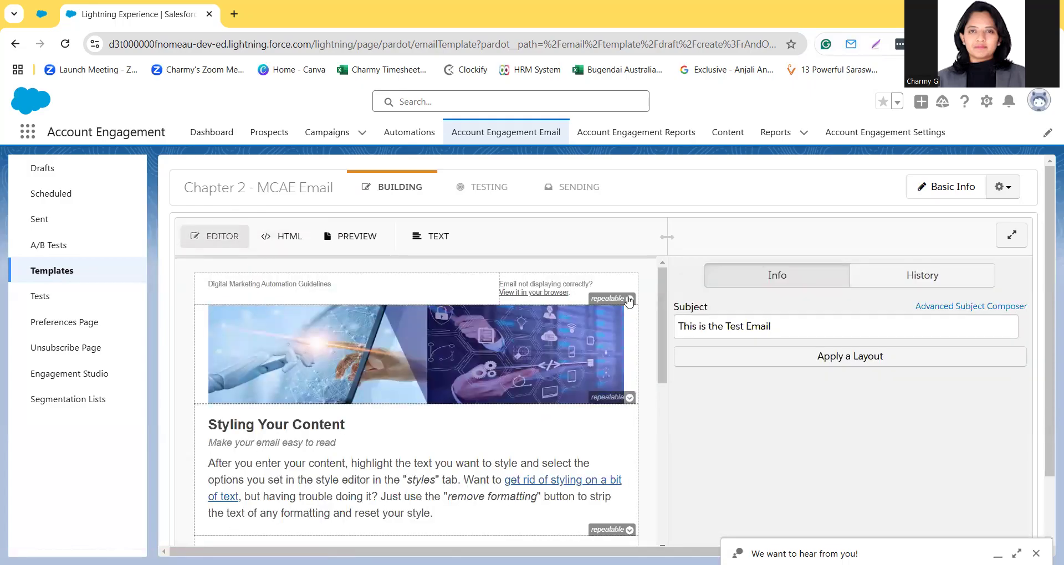
- Move the banner image row down below the "Styling Your Content" row
{"action": "left_click", "coordinate": [448, 285]}
{"action": "mouse_move", "coordinate": [613, 305]}
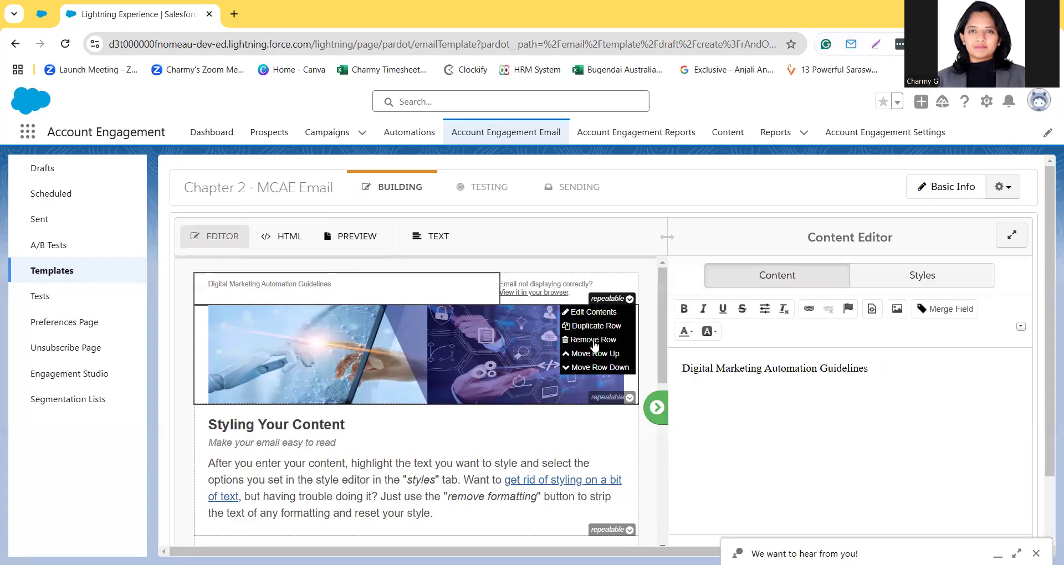
{"action": "left_click", "coordinate": [598, 367]}
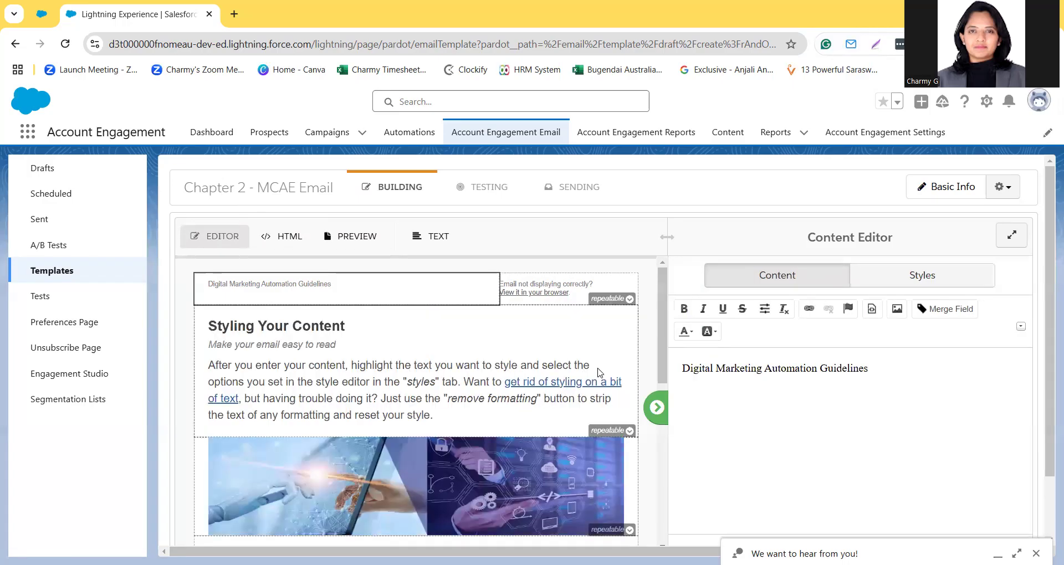
{"action": "scroll", "coordinate": [598, 372], "scroll_direction": "down", "scroll_amount": 5}
{"action": "scroll", "coordinate": [597, 373], "scroll_direction": "up", "scroll_amount": 5}
- Move the banner image row back up above the "Styling Your Content" row and check the layout
{"action": "left_click", "coordinate": [608, 274]}
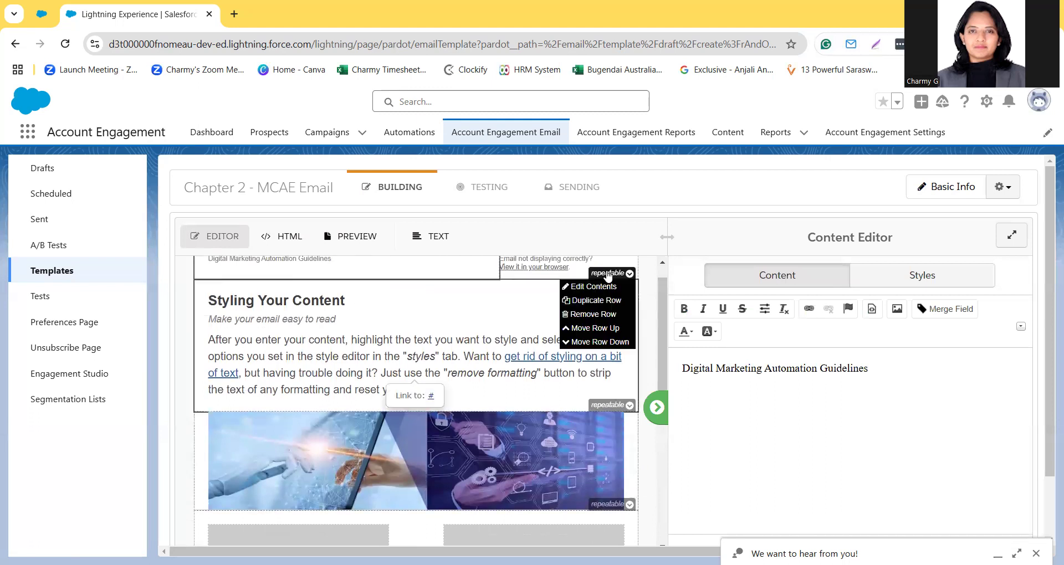
{"action": "mouse_move", "coordinate": [630, 273]}
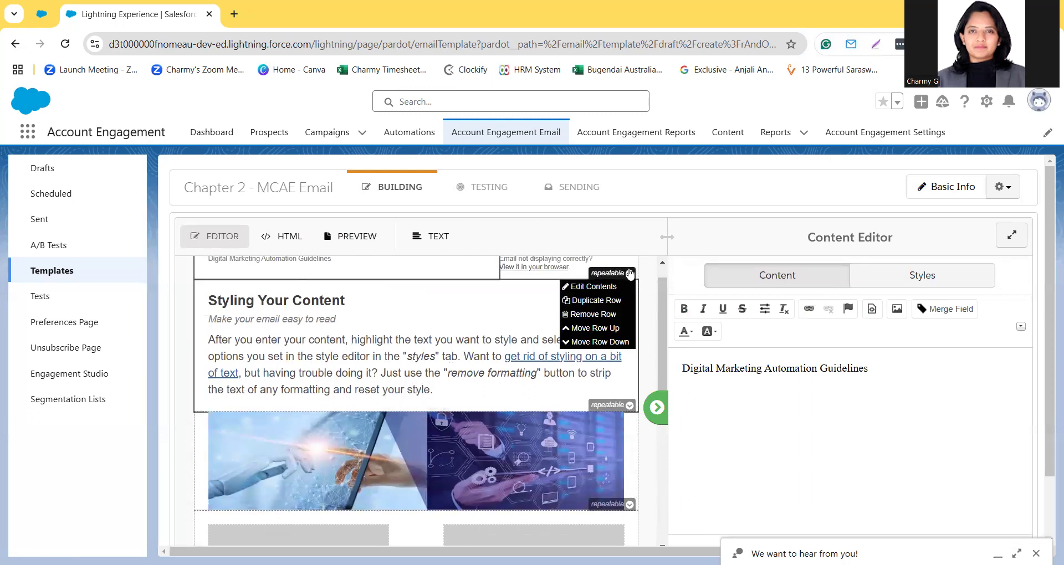
{"action": "mouse_move", "coordinate": [610, 411]}
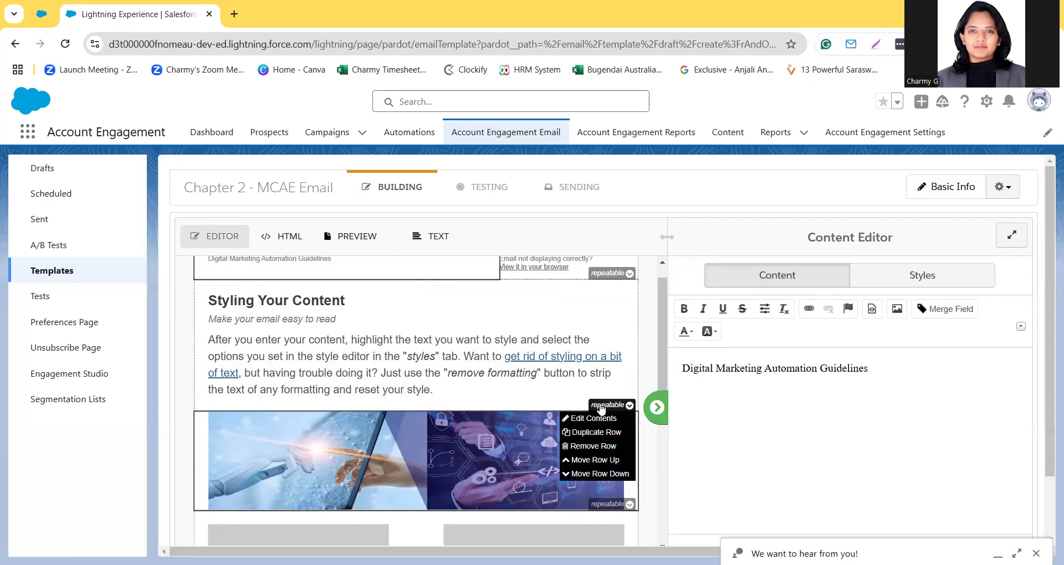
{"action": "left_click", "coordinate": [596, 460]}
{"action": "scroll", "coordinate": [524, 433], "scroll_direction": "down", "scroll_amount": 2}
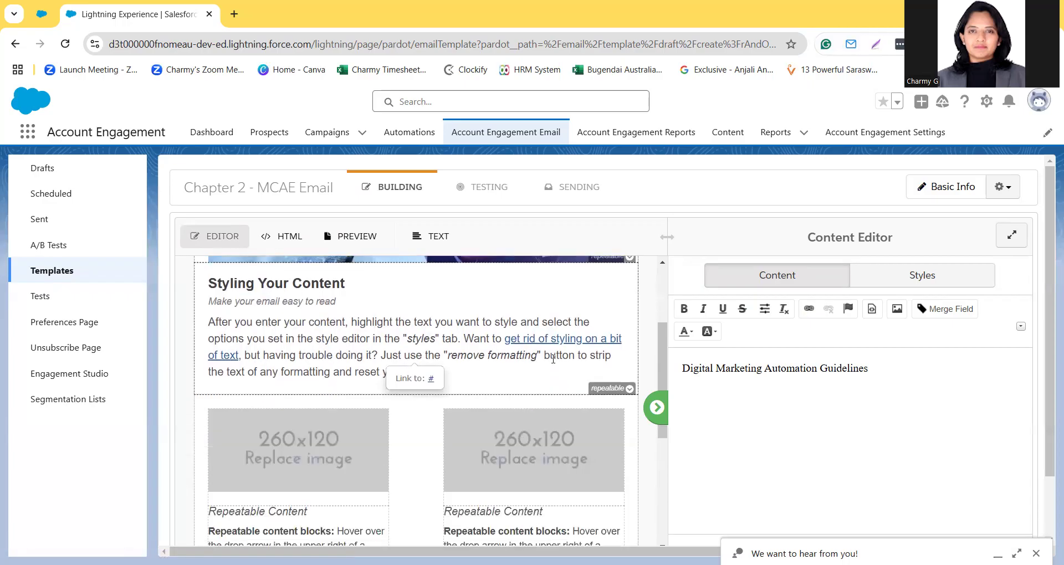
- Replace the "Styling Your Content" heading with "AI Marketing Trends"
{"action": "scroll", "coordinate": [553, 359], "scroll_direction": "up", "scroll_amount": 1}
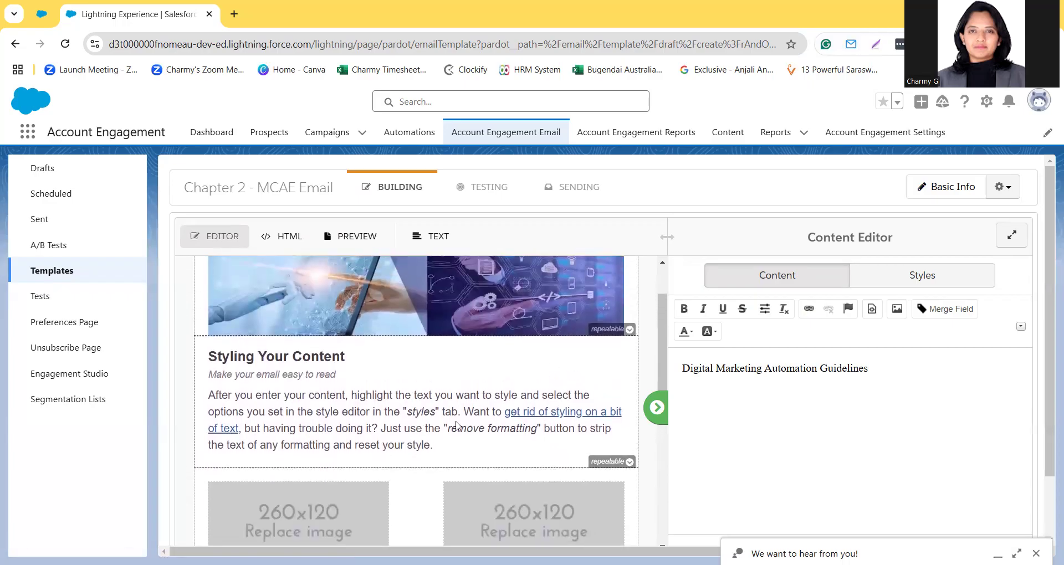
{"action": "scroll", "coordinate": [424, 355], "scroll_direction": "down", "scroll_amount": 1}
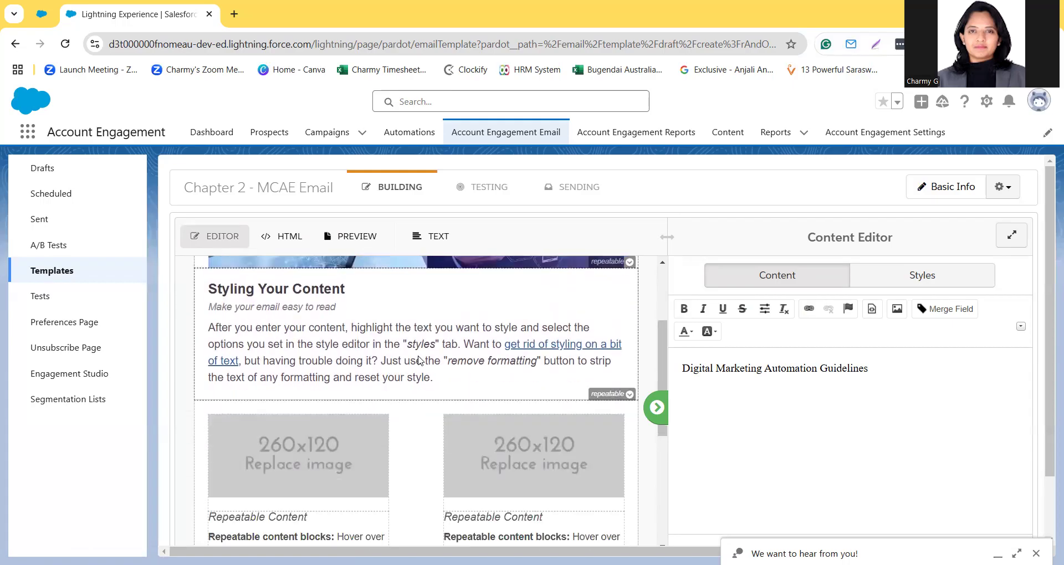
{"action": "left_click", "coordinate": [419, 357]}
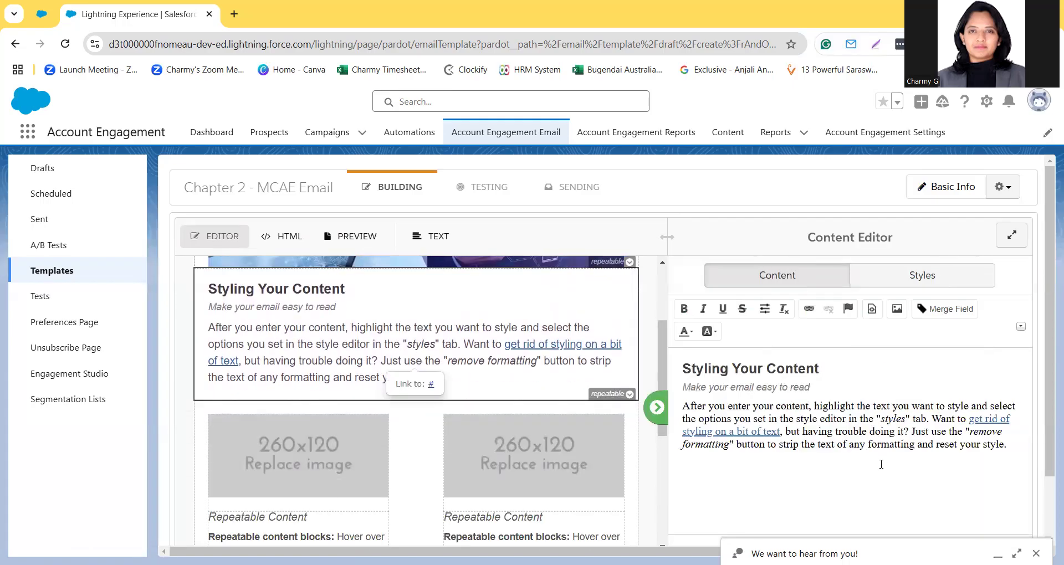
{"action": "left_click", "coordinate": [786, 370]}
{"action": "double_click", "coordinate": [786, 371]}
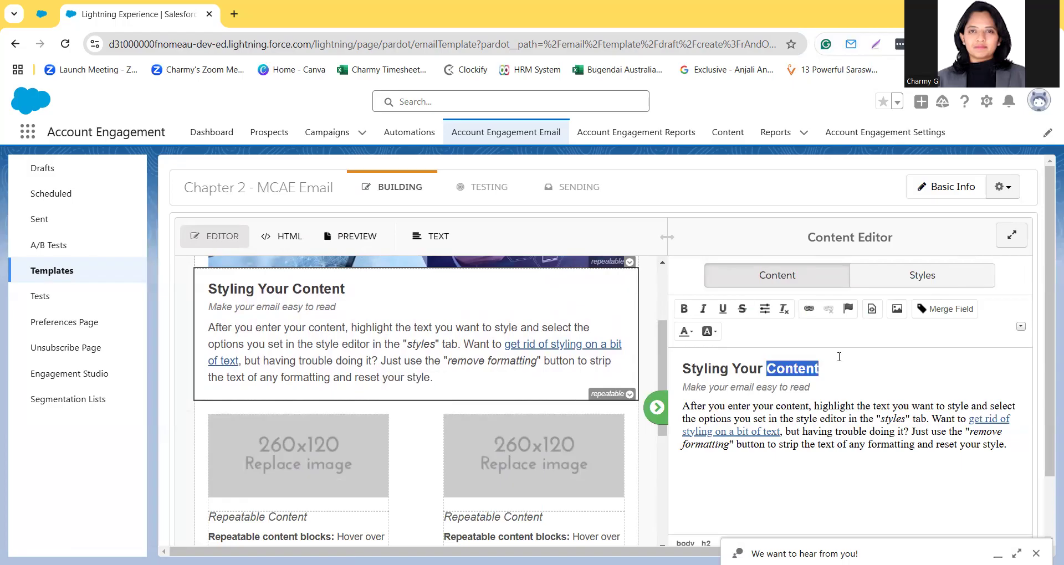
{"action": "key", "text": "BackSpace"}
{"action": "key", "text": "BackSpace"}
{"action": "key", "text": "BackSpace"}
{"action": "key", "text": "BackSpace"}
{"action": "key", "text": "BackSpace"}
{"action": "key", "text": "BackSpace"}
{"action": "key", "text": "BackSpace"}
{"action": "key", "text": "BackSpace"}
{"action": "key", "text": "BackSpace"}
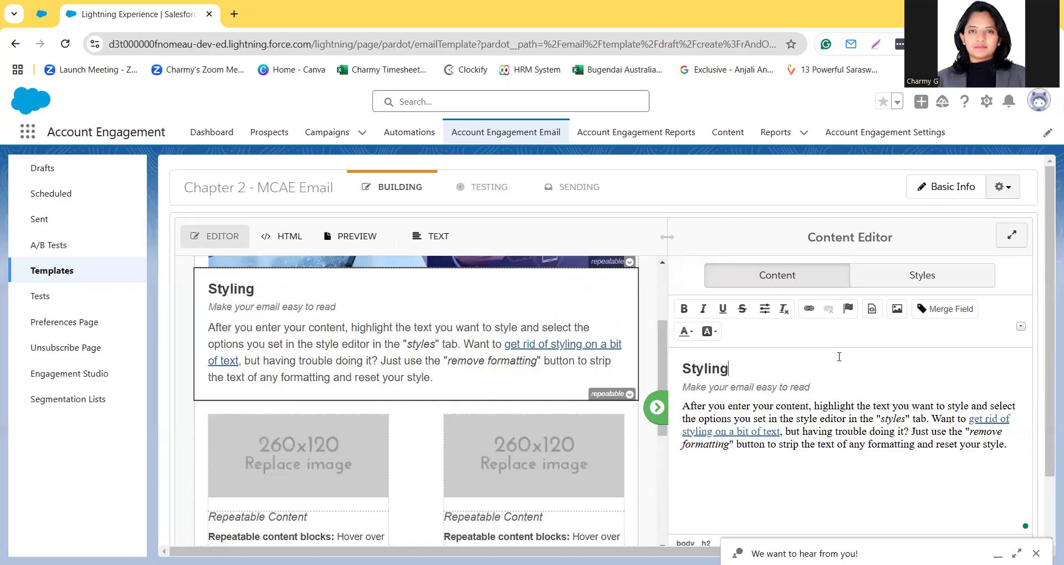
{"action": "key", "text": "BackSpace"}
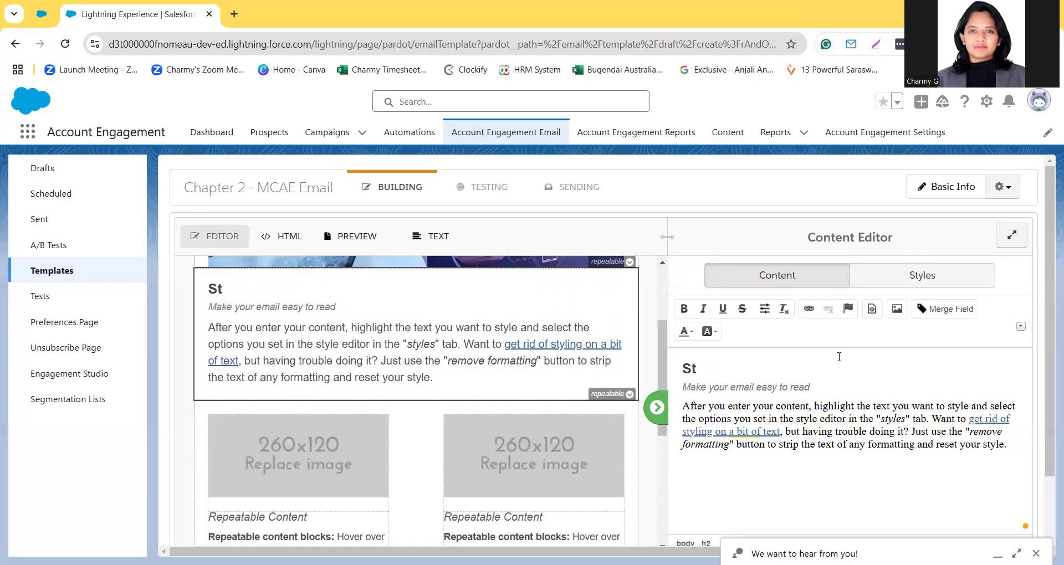
{"action": "key", "text": "BackSpace"}
{"action": "type", "text": "AI a"}
{"action": "key", "text": "BackSpace"}
{"action": "type", "text": "Marketi"}
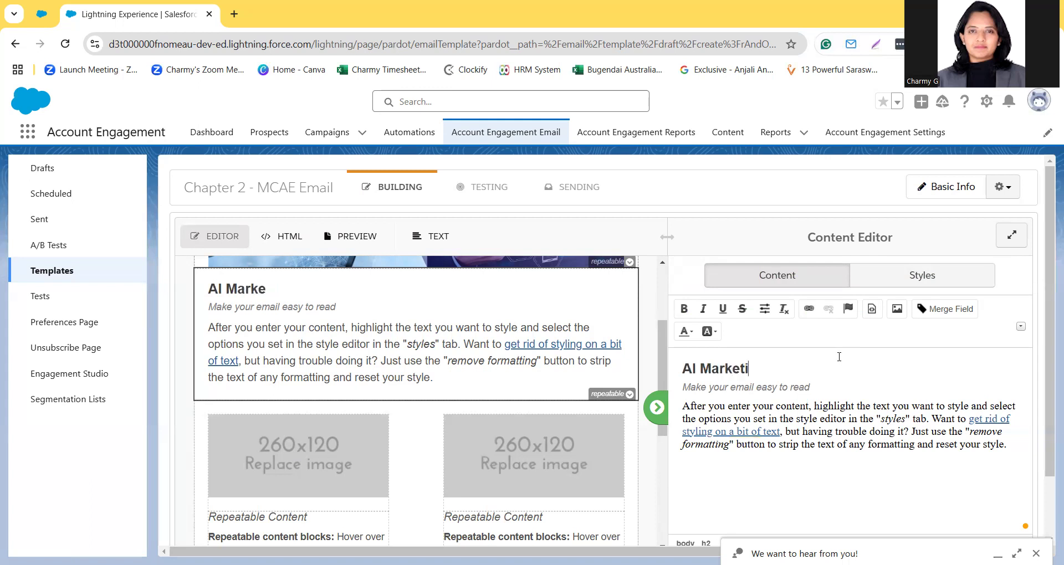
{"action": "type", "text": "ng Tredns"}
{"action": "key", "text": "BackSpace"}
{"action": "key", "text": "BackSpace"}
{"action": "key", "text": "BackSpace"}
{"action": "type", "text": "nds"}
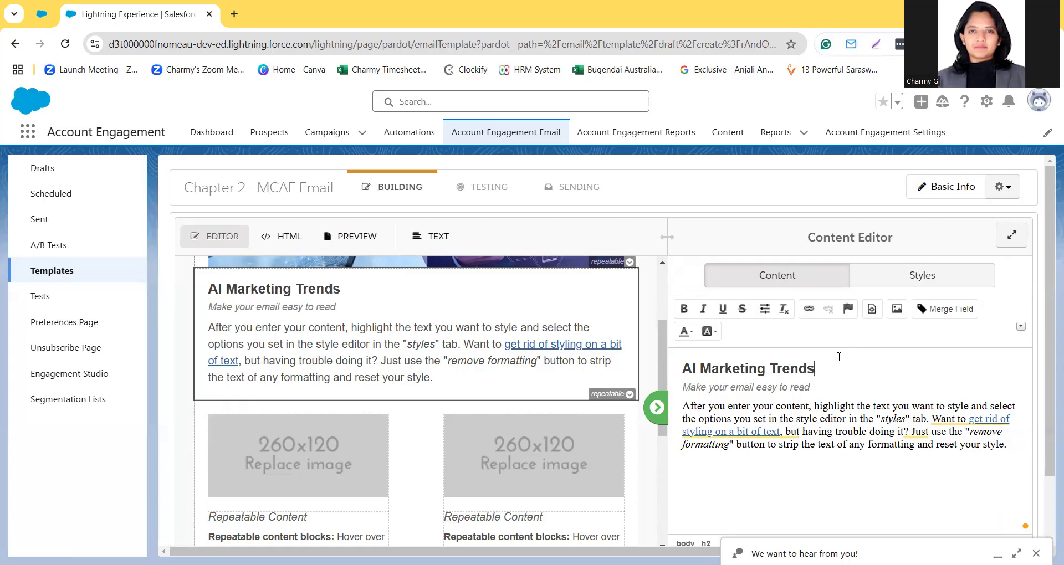
- Replace the italic subheading under "AI Marketing Trends" with "Market Smart with AI"
{"action": "left_click", "coordinate": [808, 386]}
{"action": "key", "text": "BackSpace"}
{"action": "key", "text": "BackSpace"}
{"action": "key", "text": "BackSpace"}
{"action": "key", "text": "BackSpace"}
{"action": "key", "text": "BackSpace"}
{"action": "key", "text": "BackSpace"}
{"action": "key", "text": "BackSpace"}
{"action": "key", "text": "BackSpace"}
{"action": "key", "text": "BackSpace"}
{"action": "key", "text": "BackSpace"}
{"action": "key", "text": "BackSpace"}
{"action": "key", "text": "BackSpace"}
{"action": "key", "text": "BackSpace"}
{"action": "key", "text": "BackSpace"}
{"action": "key", "text": "BackSpace"}
{"action": "key", "text": "BackSpace"}
{"action": "key", "text": "BackSpace"}
{"action": "key", "text": "BackSpace"}
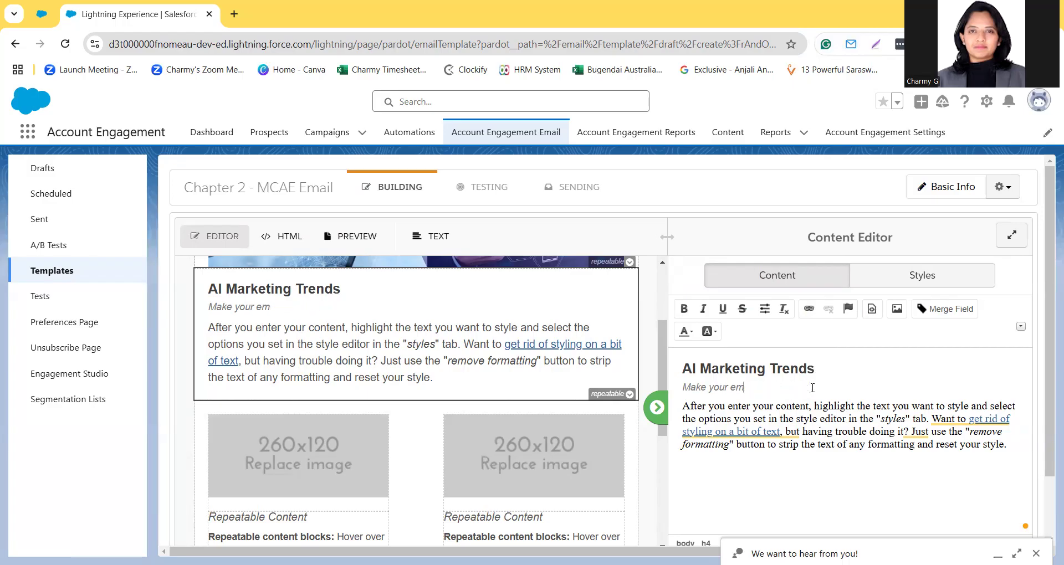
{"action": "key", "text": "BackSpace"}
{"action": "key", "text": "BackSpace"}
{"action": "key", "text": "BackSpace"}
{"action": "key", "text": "BackSpace"}
{"action": "key", "text": "BackSpace"}
{"action": "key", "text": "BackSpace"}
{"action": "type", "text": "e"}
{"action": "key", "text": "BackSpace"}
{"action": "type", "text": "rket Smart with AI"}
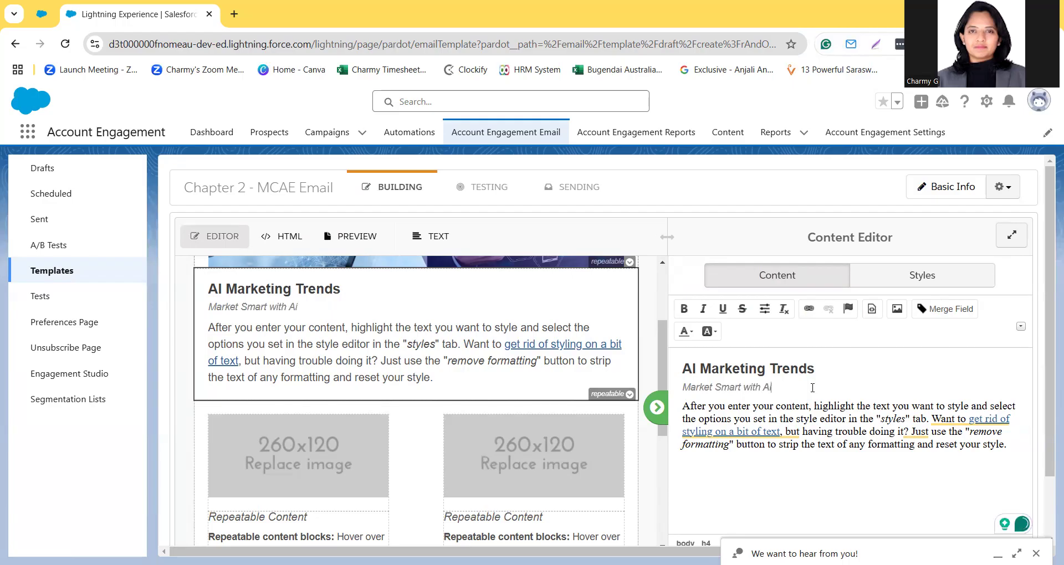
- Replace the section's body paragraph with "AI world is growing do fast and AI is helping business to give more personalised"
{"action": "left_click", "coordinate": [788, 419]}
{"action": "left_click_drag", "start_coordinate": [684, 406], "coordinate": [1012, 451]}
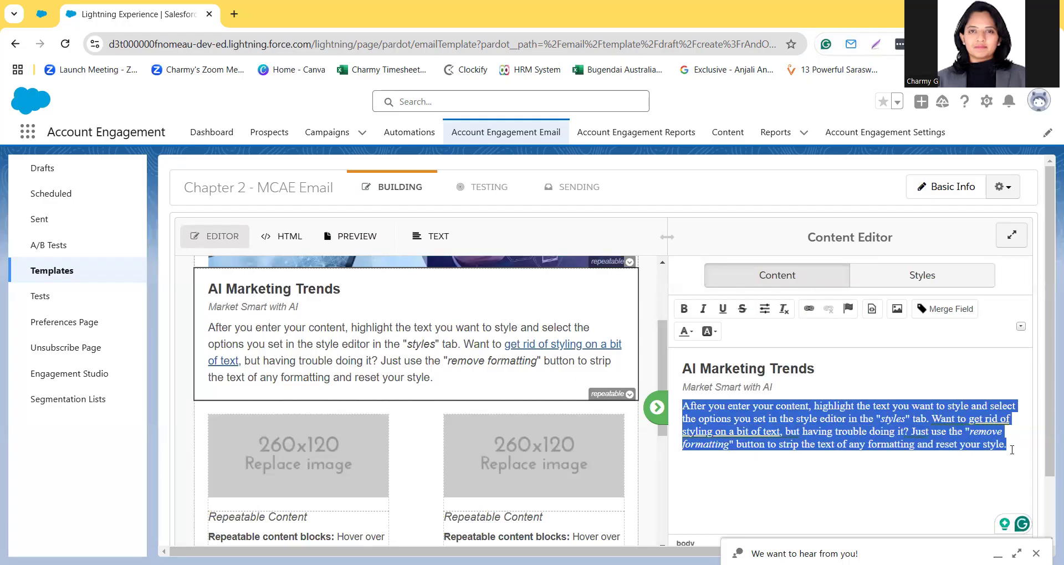
{"action": "key", "text": "BackSpace"}
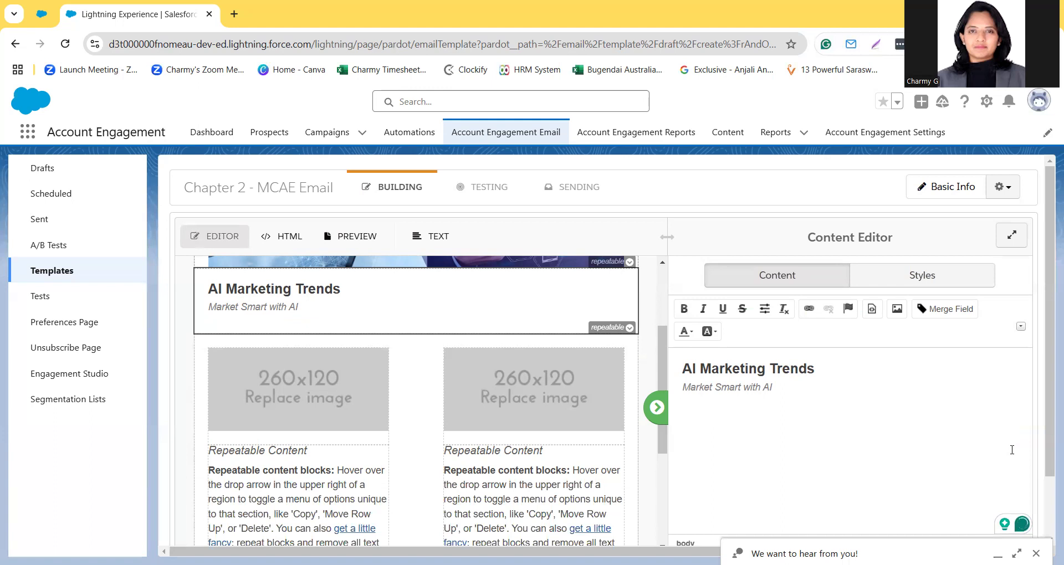
{"action": "type", "text": "AI world is growing do fast and"}
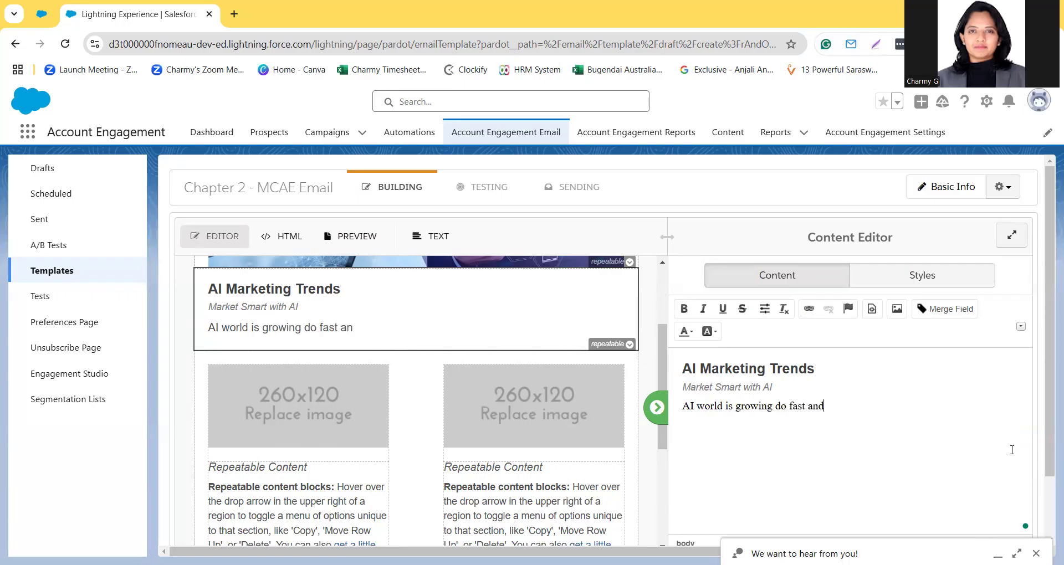
{"action": "type", "text": " A"}
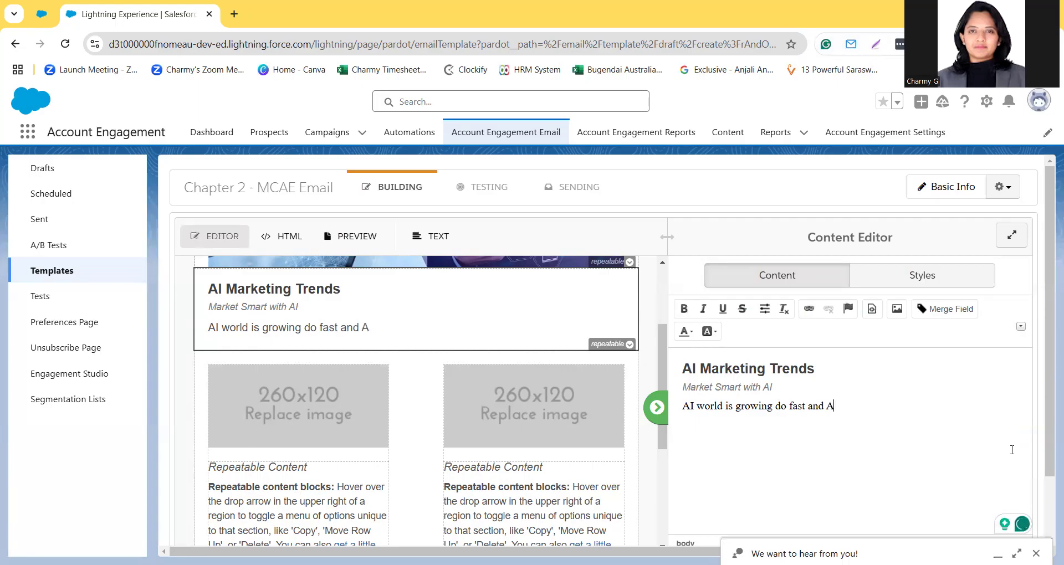
{"action": "type", "text": "I is helping "}
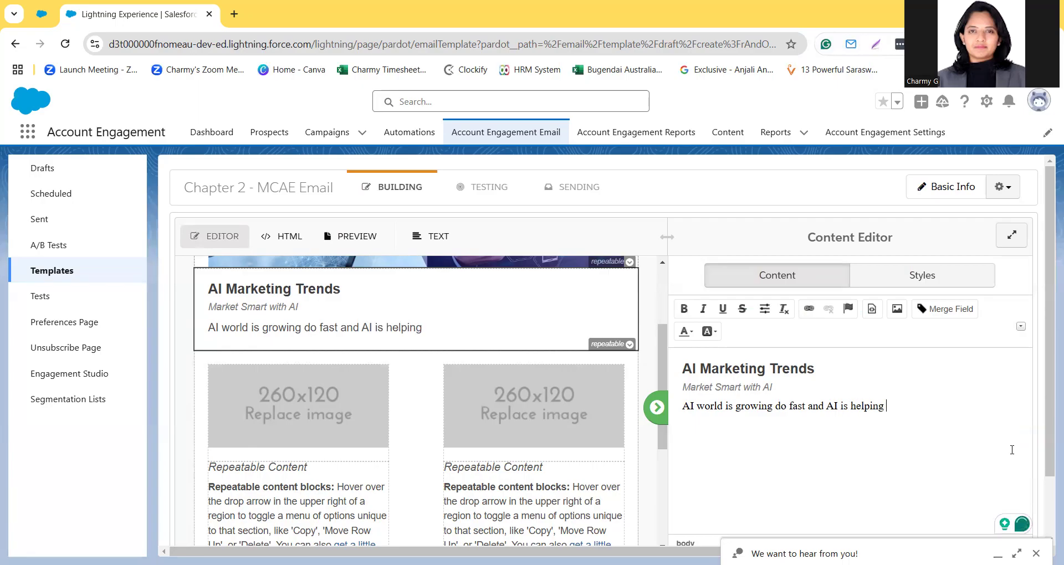
{"action": "type", "text": "busi"}
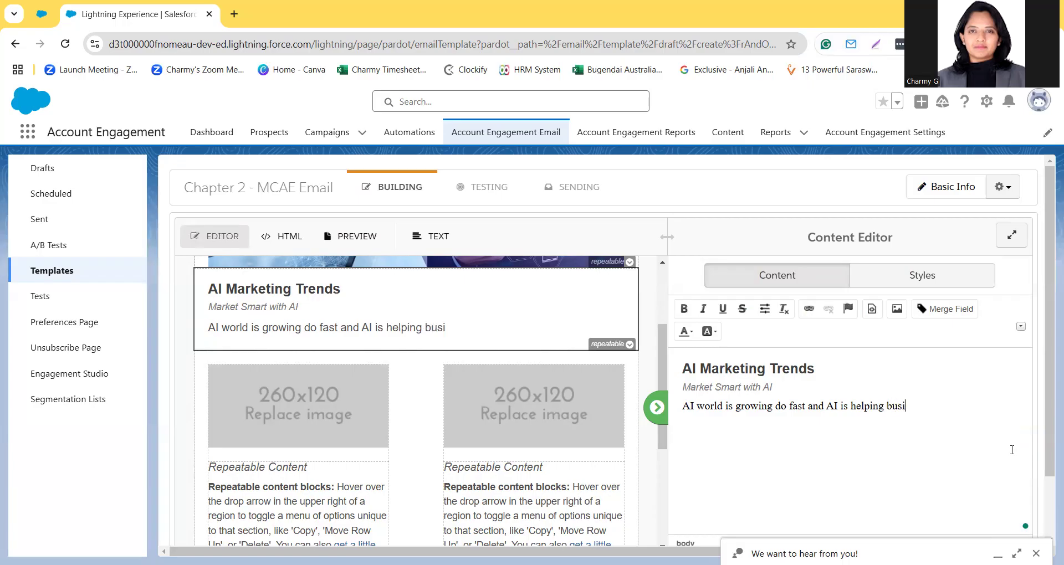
{"action": "type", "text": "ness to give more p"}
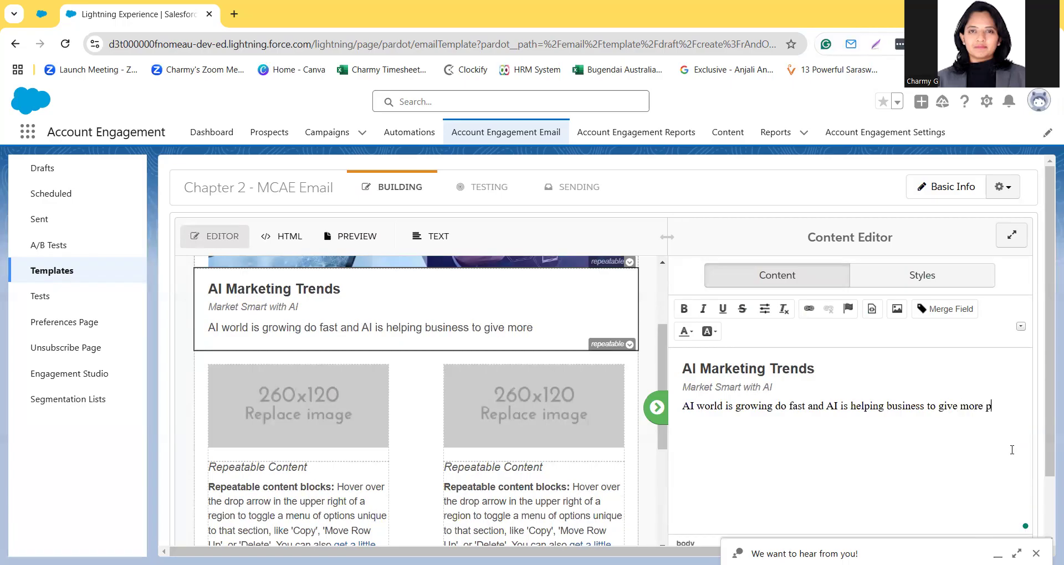
{"action": "type", "text": "ersonalised"}
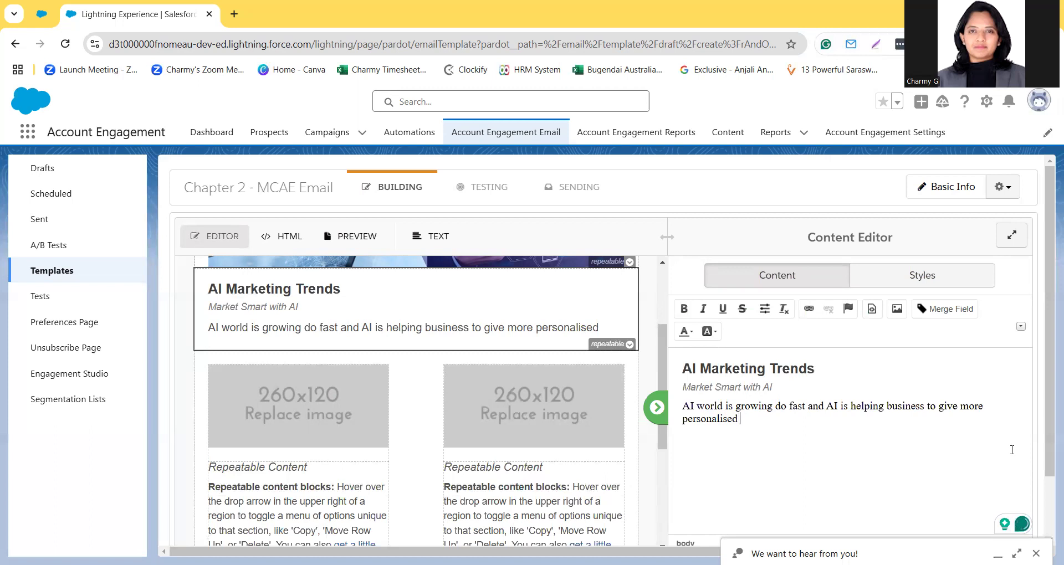
- Continue the body paragraph with "experience to their customers using amazing platforms like Marketing Cloud Account Enagagment."
{"action": "type", "text": "ex[peri"}
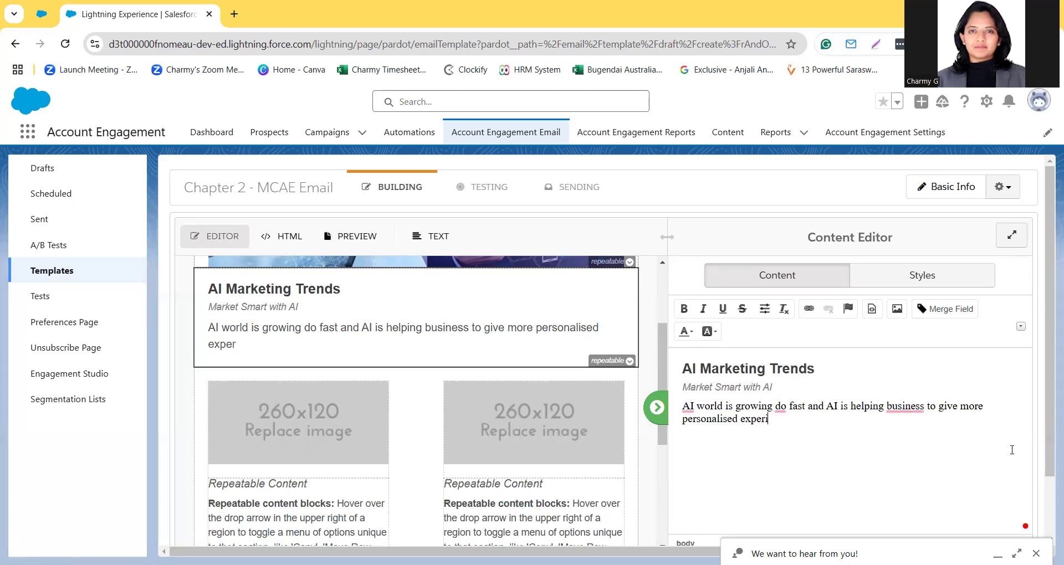
{"action": "type", "text": "ence to thei"}
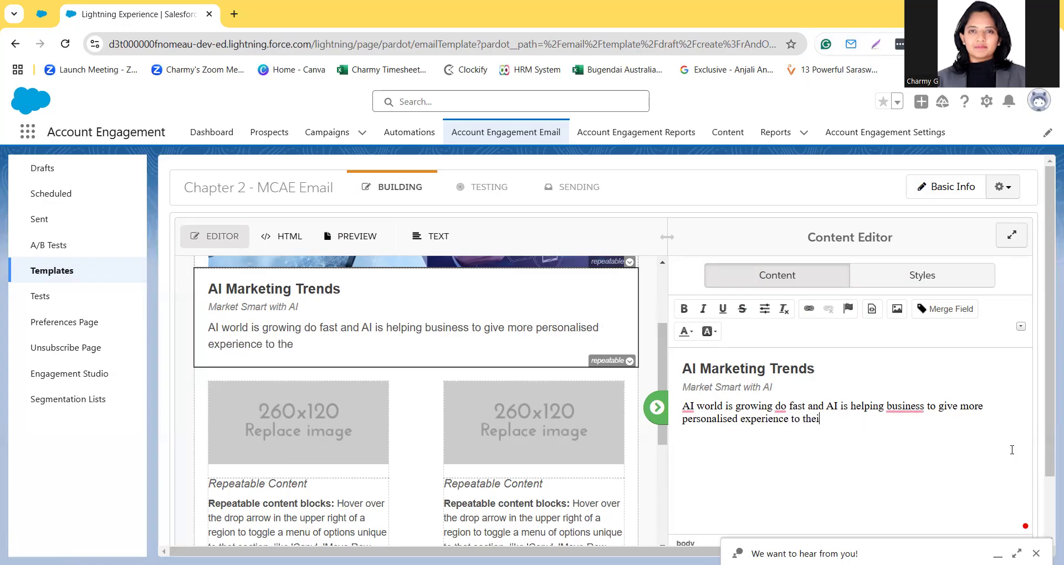
{"action": "type", "text": "r customers u"}
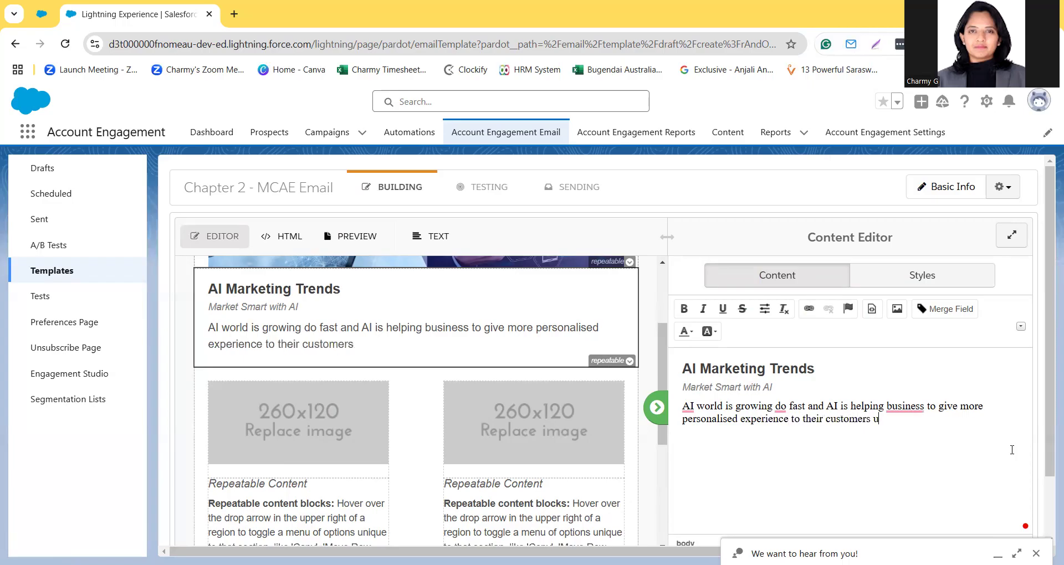
{"action": "type", "text": "sing amazing pl"}
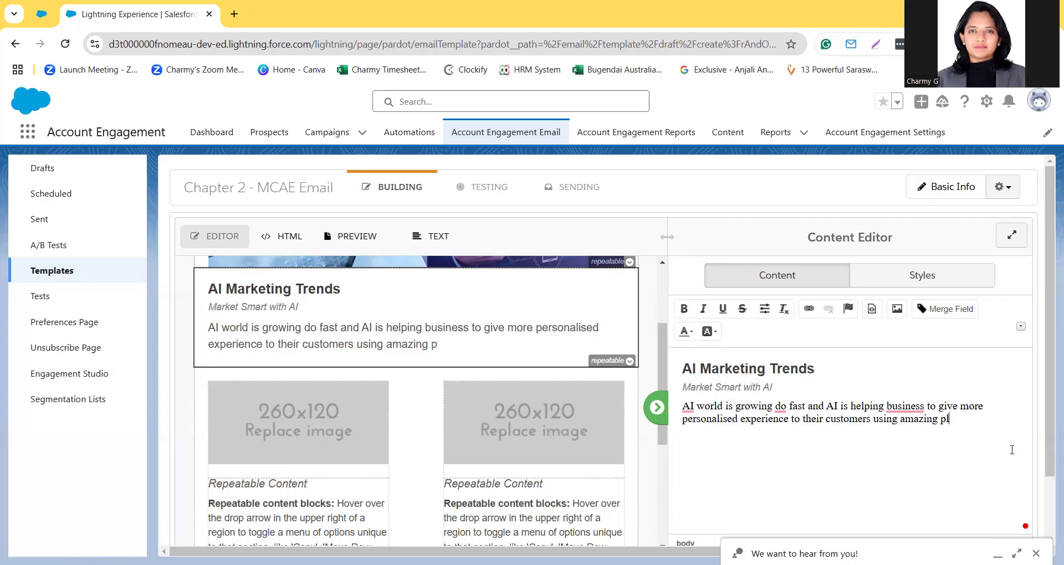
{"action": "type", "text": "atforms like "}
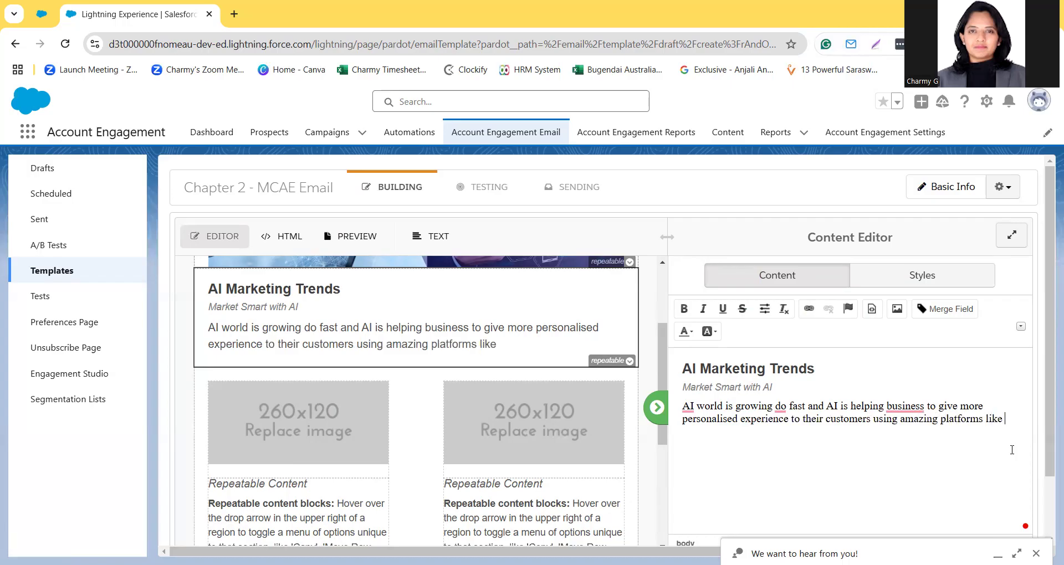
{"action": "type", "text": "Marketing "}
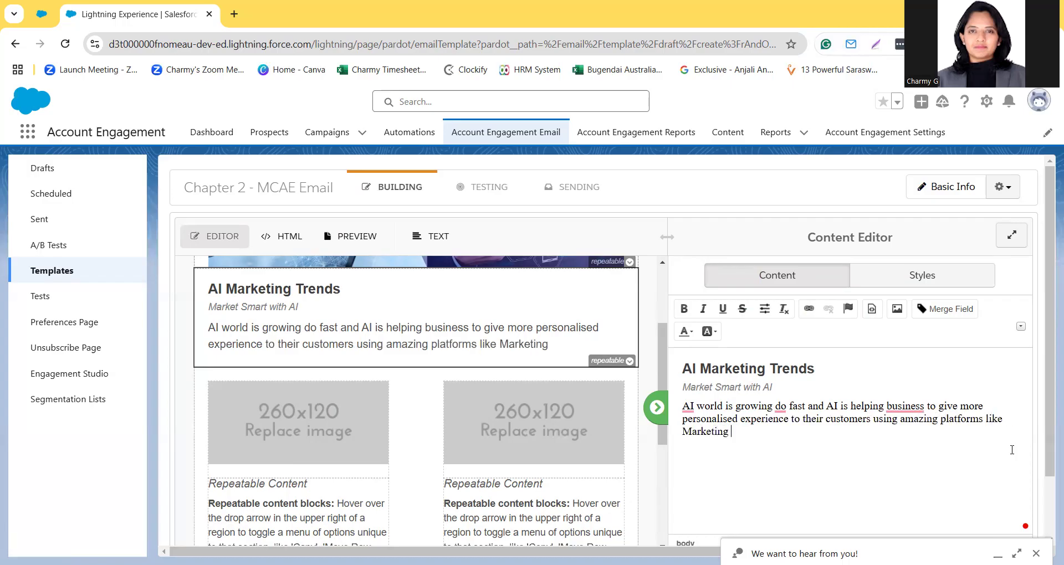
{"action": "type", "text": "Cloud Accou"}
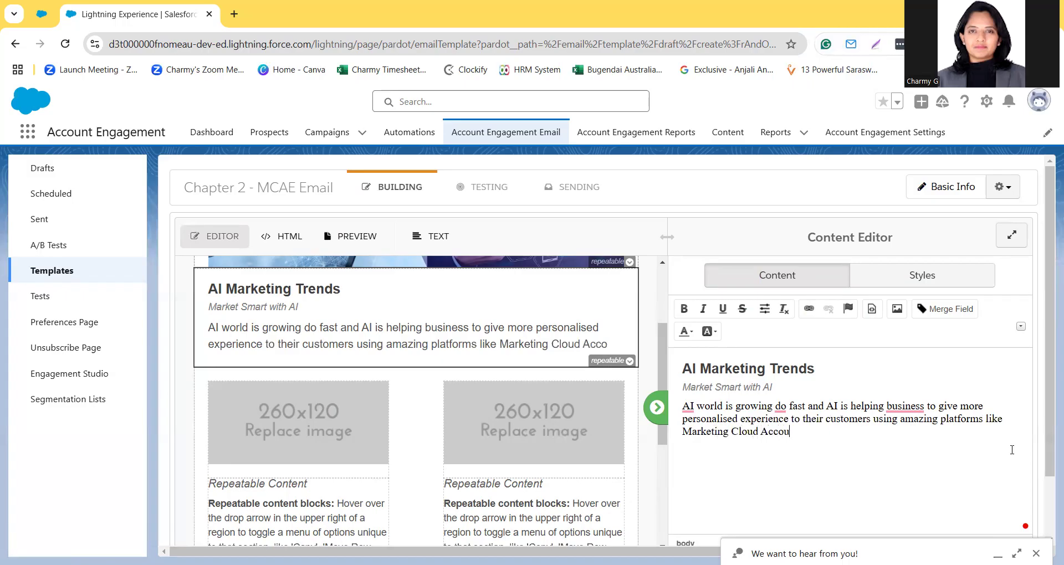
{"action": "type", "text": "nt Enagagment."}
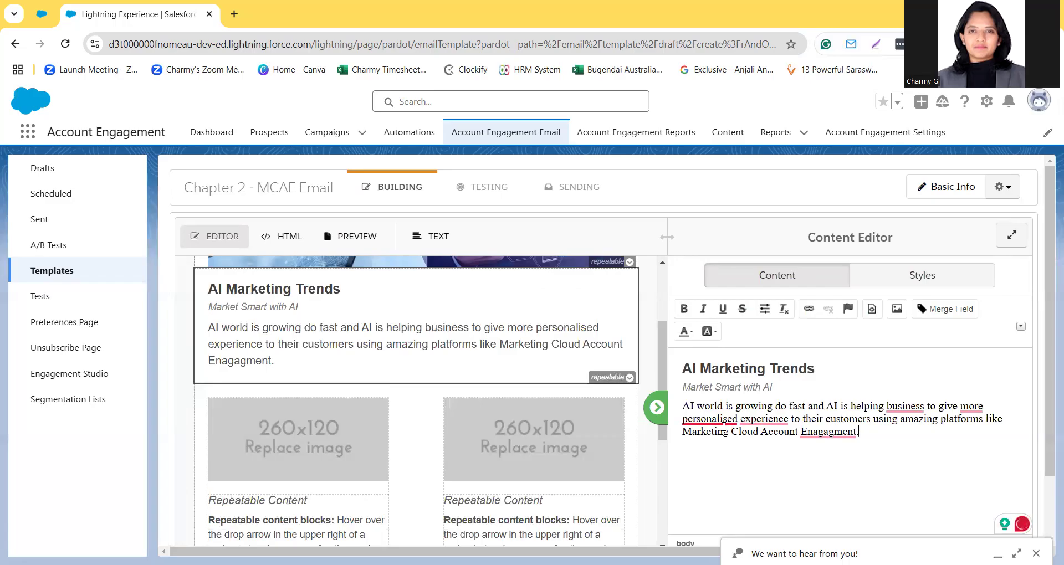
- Accept the Grammarly corrections "personalized", "Engagement", "experiences", "businesses" and "so" in the body paragraph
{"action": "mouse_move", "coordinate": [719, 420]}
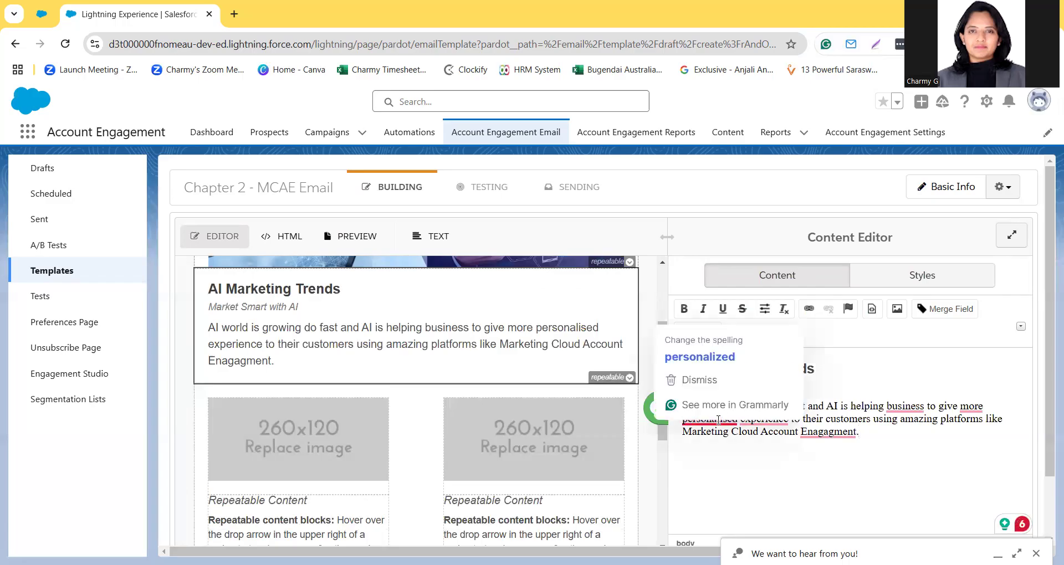
{"action": "left_click", "coordinate": [721, 370]}
{"action": "mouse_move", "coordinate": [824, 434]}
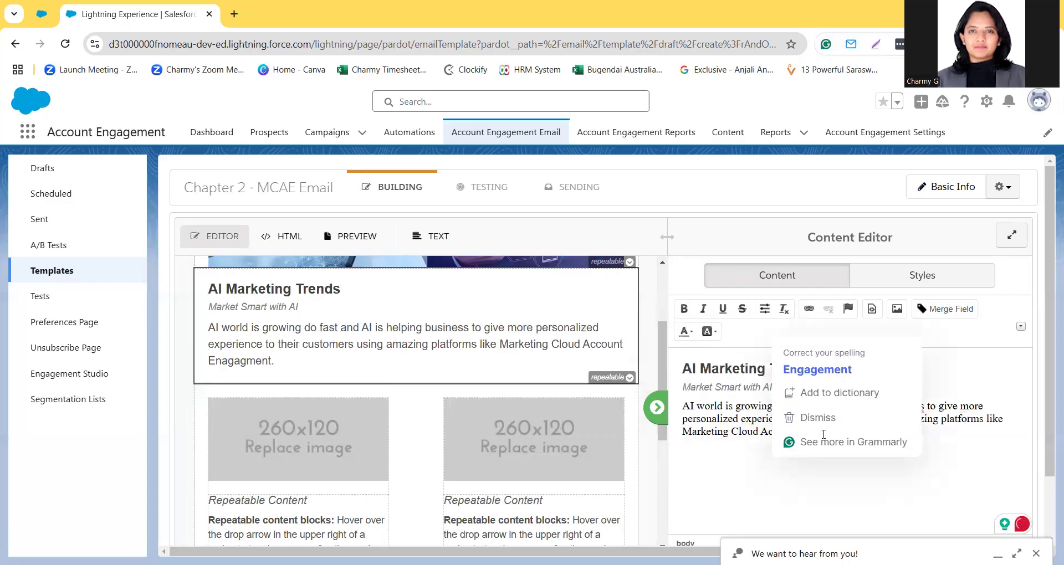
{"action": "left_click", "coordinate": [818, 369]}
{"action": "mouse_move", "coordinate": [754, 420]}
{"action": "left_click", "coordinate": [720, 355]}
{"action": "mouse_move", "coordinate": [906, 410]}
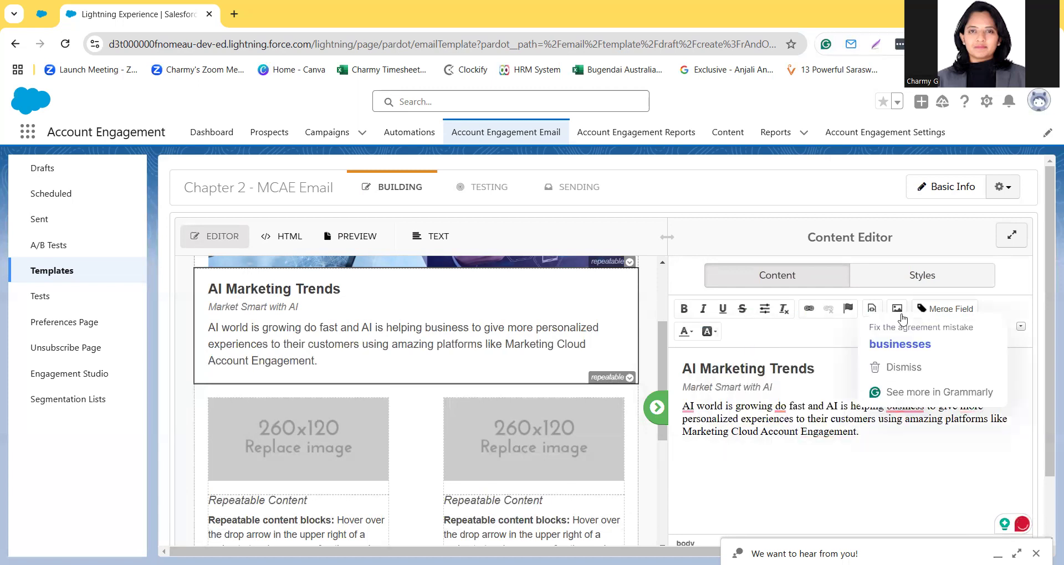
{"action": "left_click", "coordinate": [912, 345]}
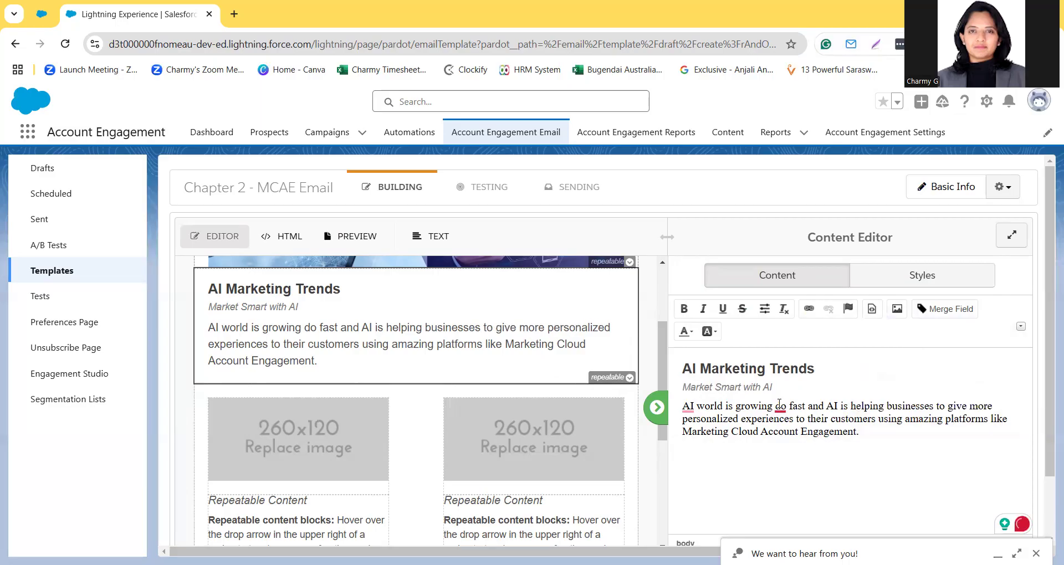
{"action": "mouse_move", "coordinate": [780, 410]}
{"action": "left_click", "coordinate": [765, 347]}
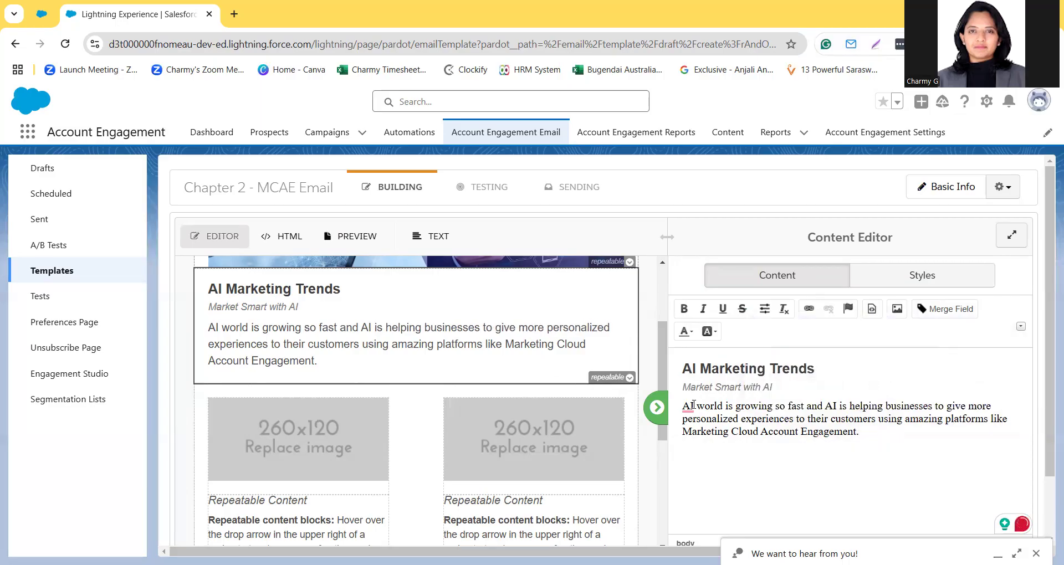
- Remove the two-column repeatable content row with the 260x120 image placeholders below the AI Marketing Trends section
{"action": "scroll", "coordinate": [459, 312], "scroll_direction": "down", "scroll_amount": 3}
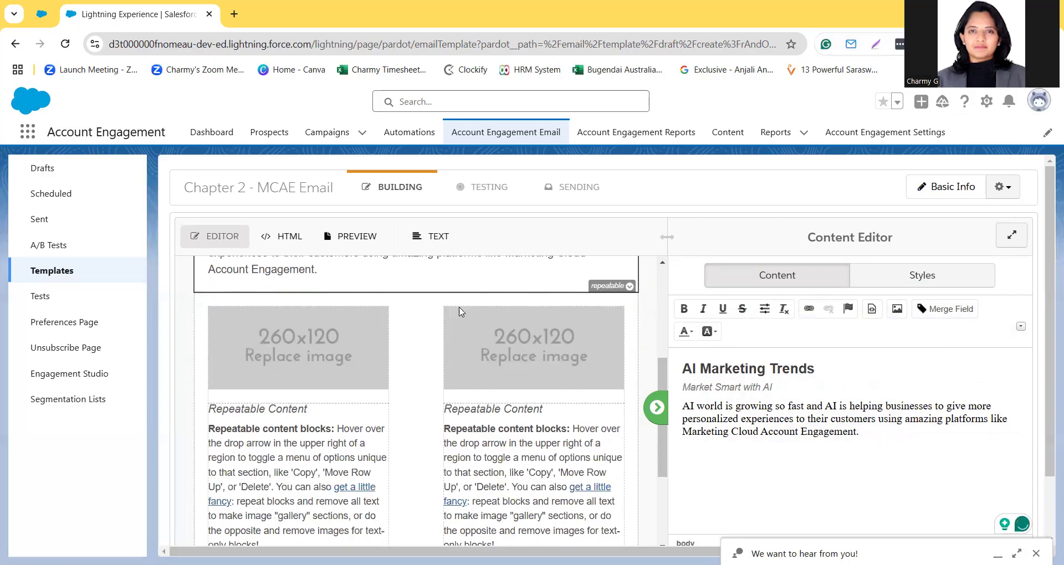
{"action": "left_click", "coordinate": [321, 400]}
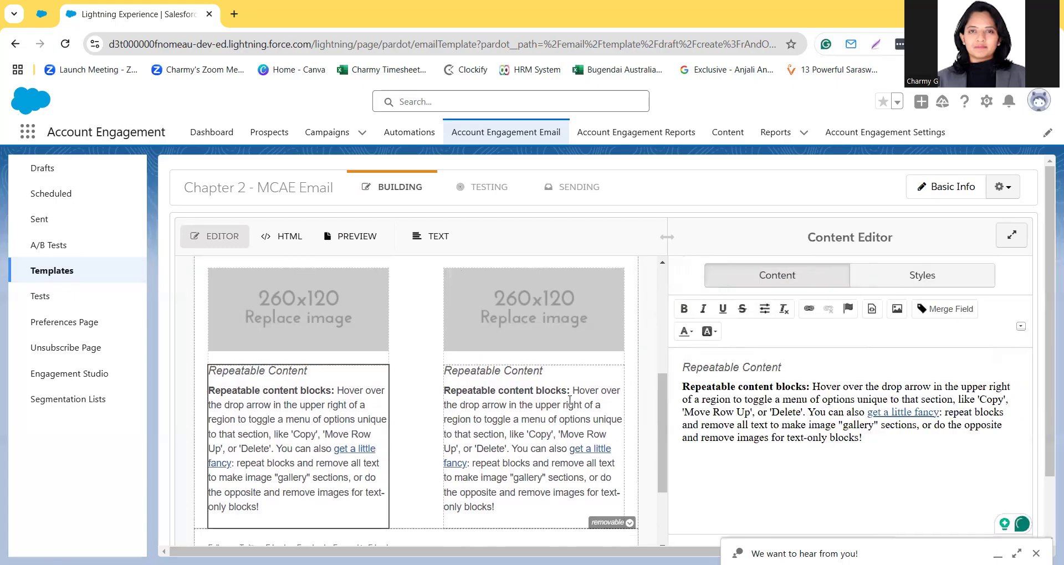
{"action": "scroll", "coordinate": [570, 400], "scroll_direction": "up", "scroll_amount": 2}
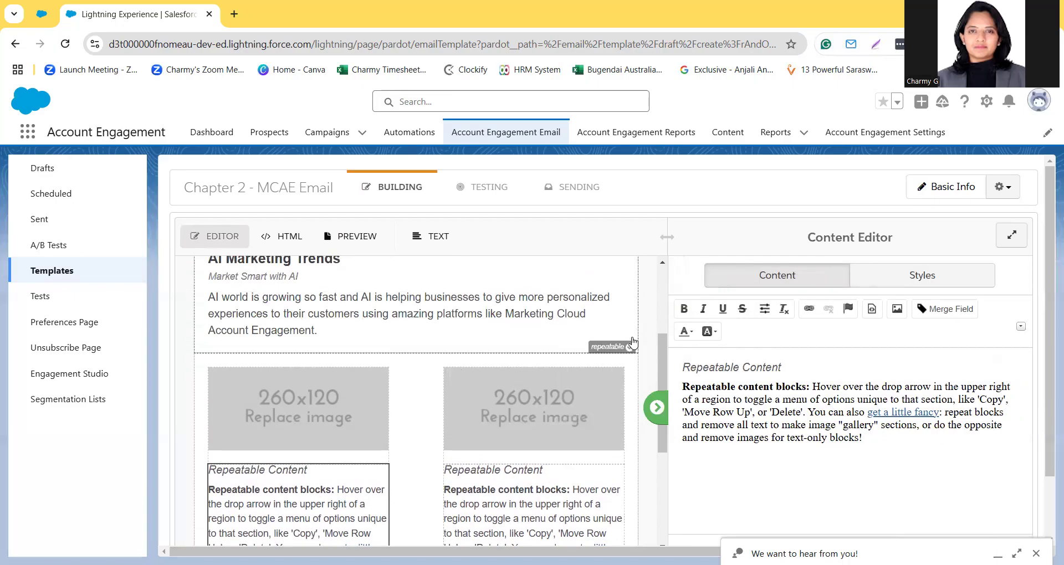
{"action": "mouse_move", "coordinate": [619, 347]}
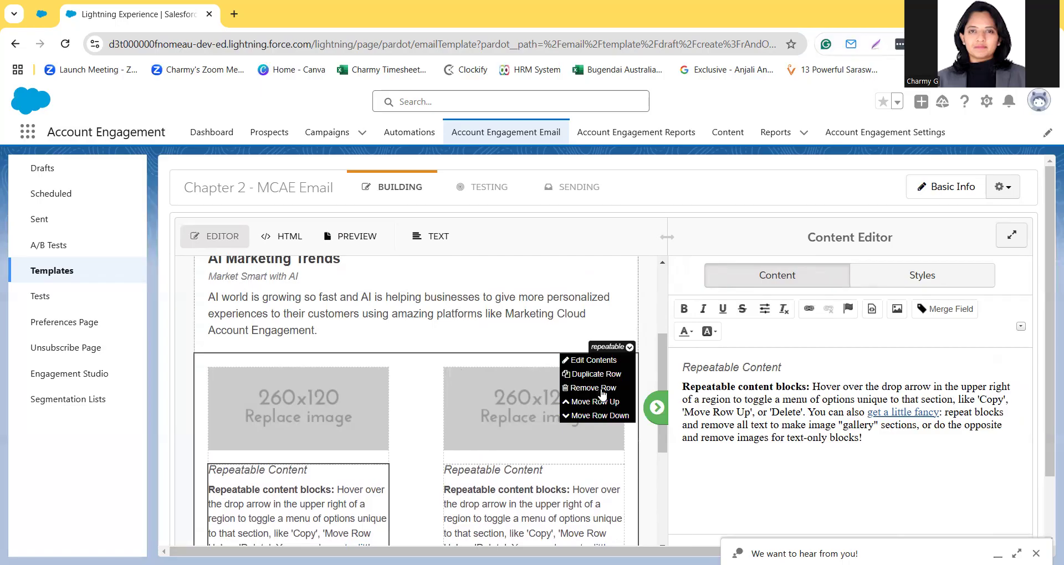
{"action": "left_click", "coordinate": [601, 388]}
{"action": "left_click", "coordinate": [468, 364]}
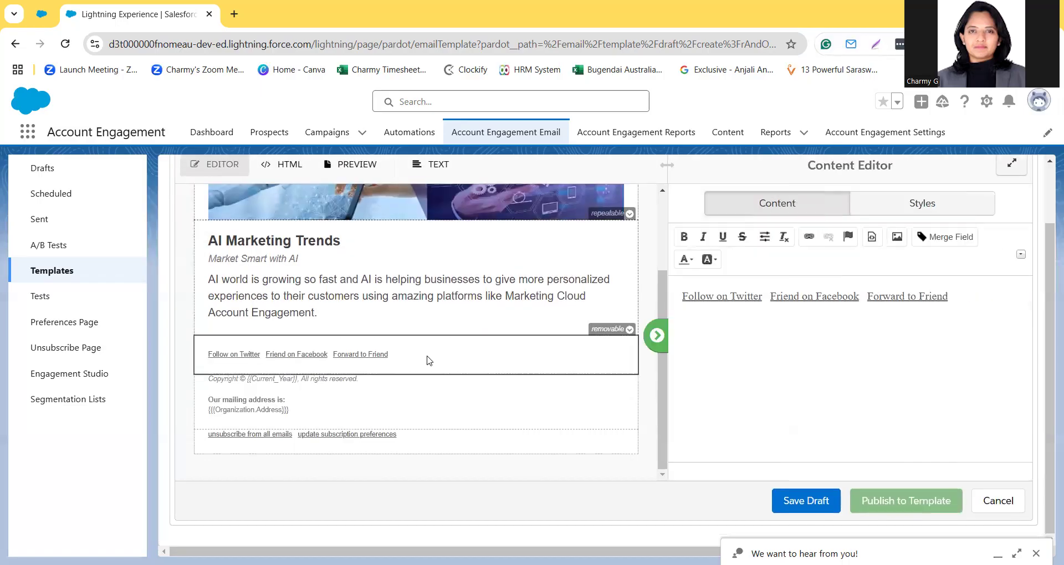
{"action": "left_click", "coordinate": [365, 316]}
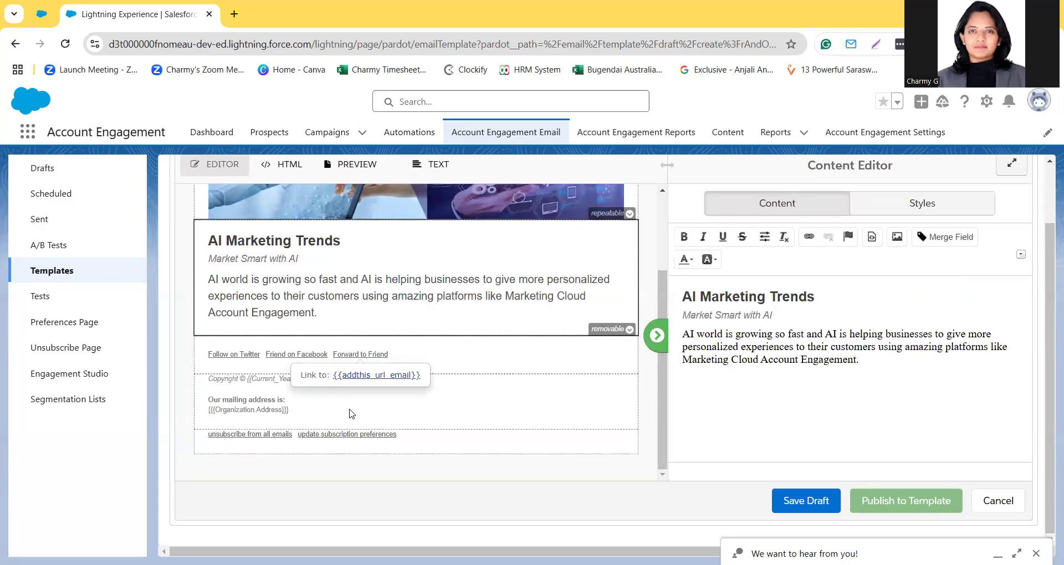
{"action": "scroll", "coordinate": [449, 348], "scroll_direction": "up", "scroll_amount": 2}
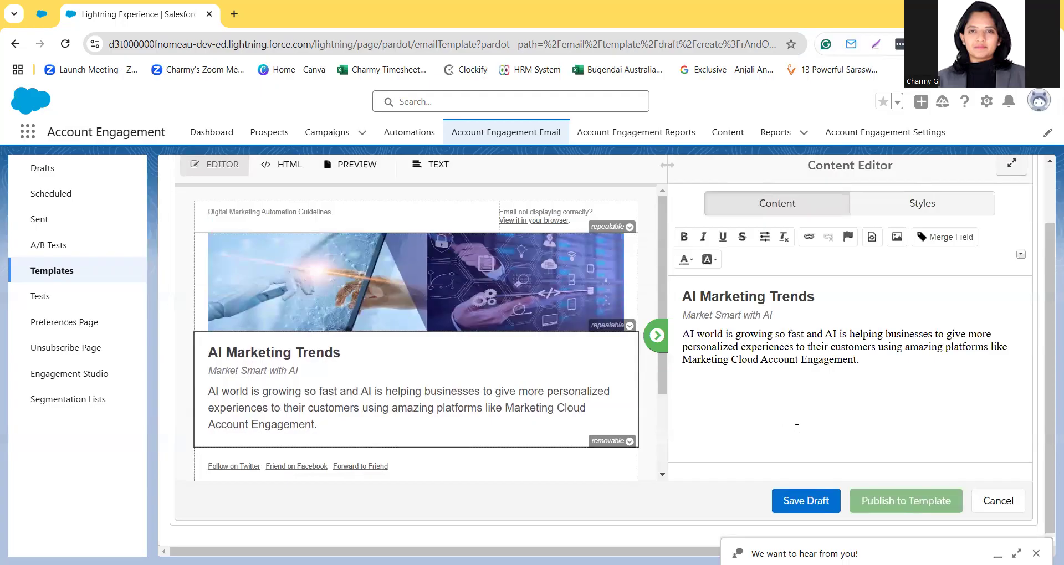
- Save the template draft and preview the email's banner and section text
{"action": "left_click", "coordinate": [793, 504]}
{"action": "left_click", "coordinate": [343, 170]}
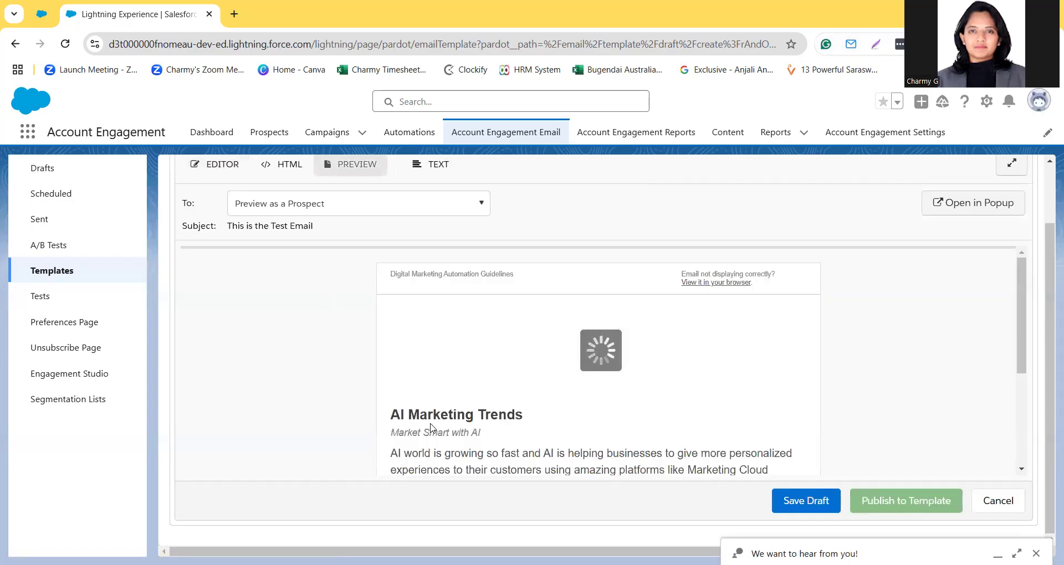
{"action": "scroll", "coordinate": [432, 428], "scroll_direction": "down", "scroll_amount": 2}
{"action": "scroll", "coordinate": [432, 429], "scroll_direction": "down", "scroll_amount": 2}
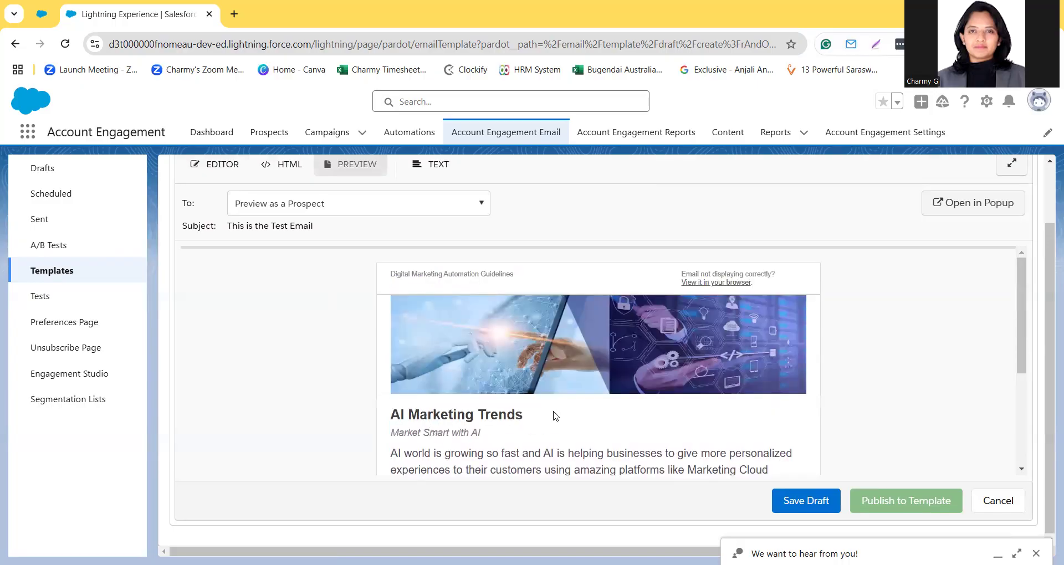
{"action": "scroll", "coordinate": [666, 285], "scroll_direction": "up", "scroll_amount": 2}
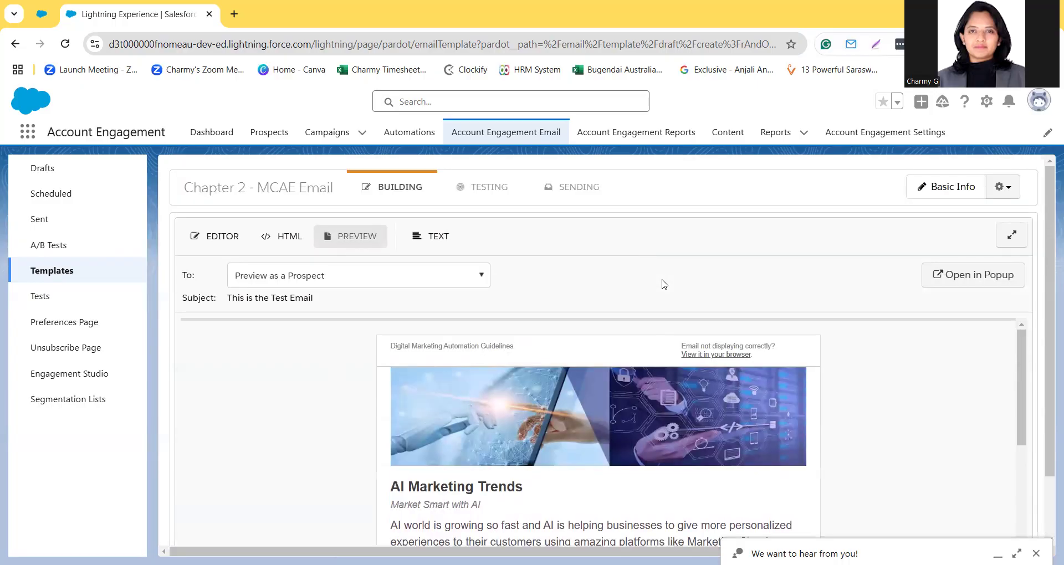
- Add a greeting line "Hi" above the body paragraph of the AI Marketing Trends section and view the section's HTML source
{"action": "left_click", "coordinate": [203, 238]}
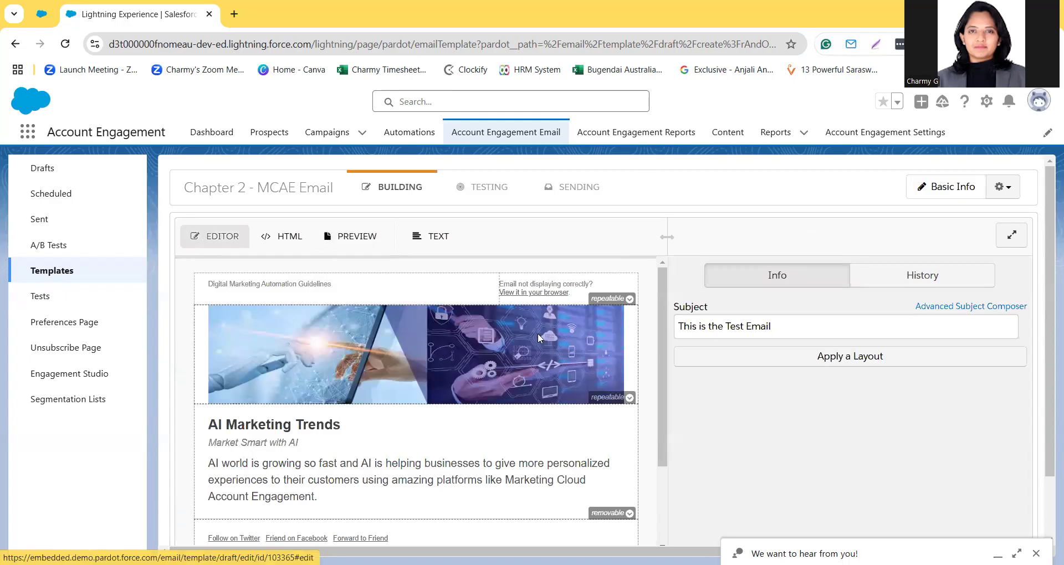
{"action": "left_click", "coordinate": [321, 466]}
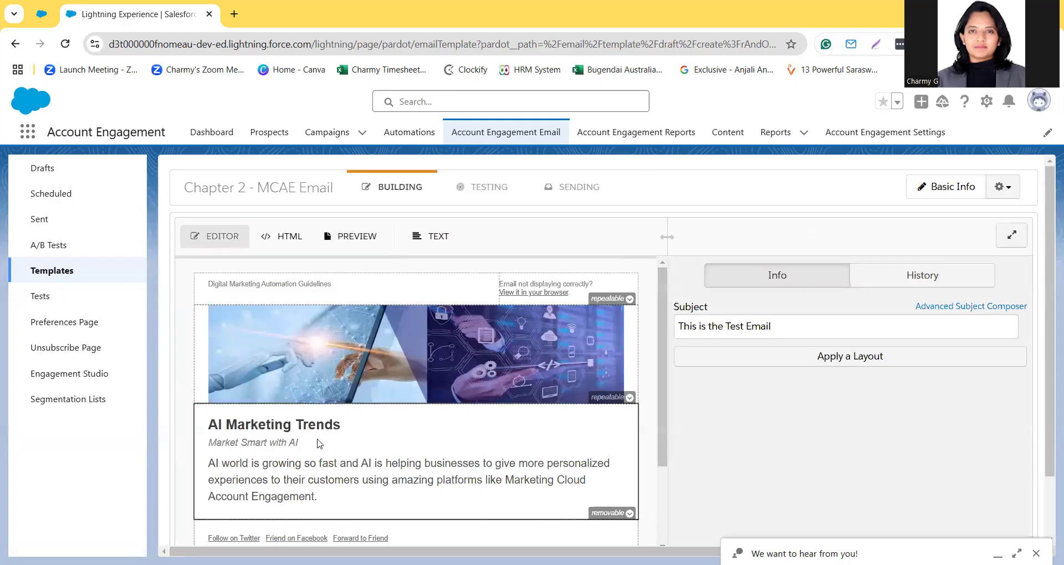
{"action": "left_click", "coordinate": [813, 385]}
{"action": "key", "text": "Return"}
{"action": "type", "text": "Hi"}
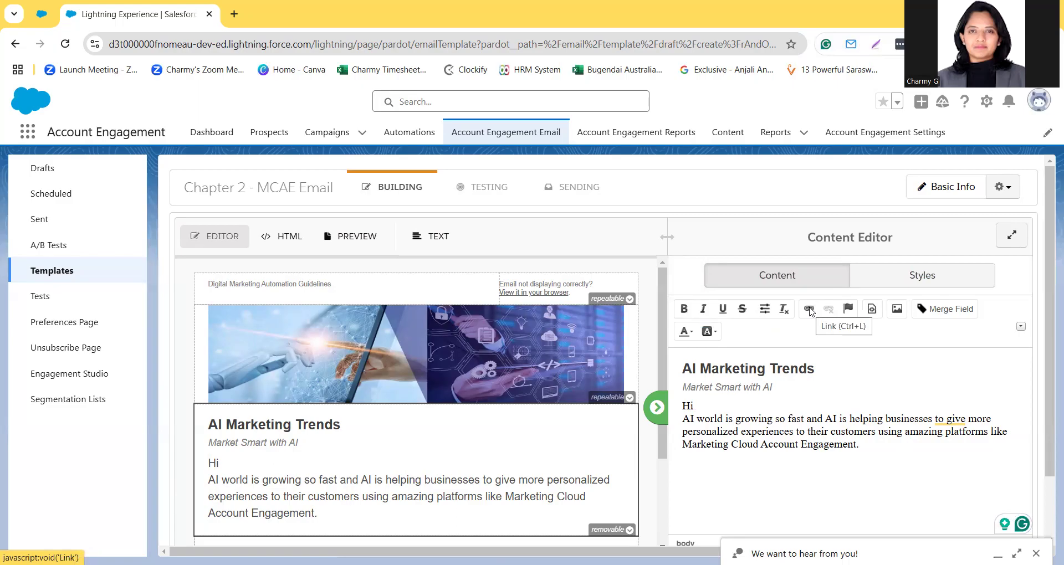
{"action": "left_click", "coordinate": [871, 310]}
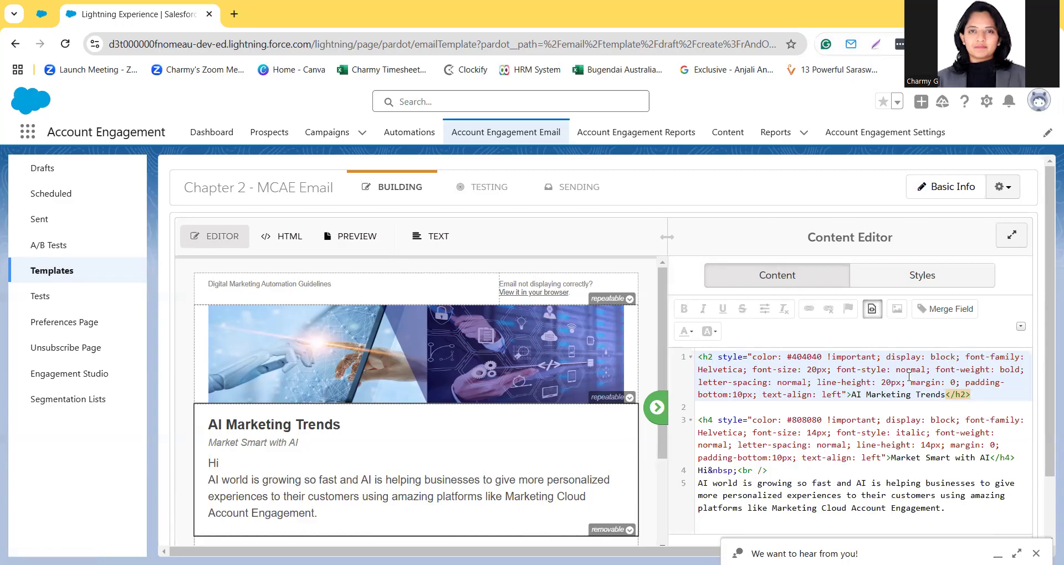
{"action": "left_click", "coordinate": [874, 311]}
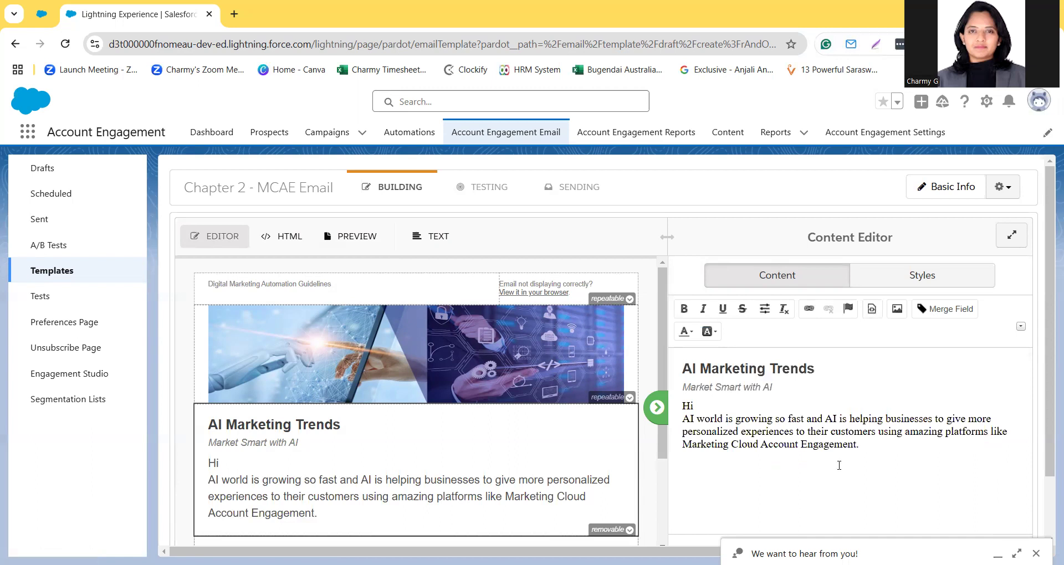
- Try to insert the Recipient First Name merge field into the AI Marketing Trends section and undo the insertion
{"action": "left_click", "coordinate": [954, 309]}
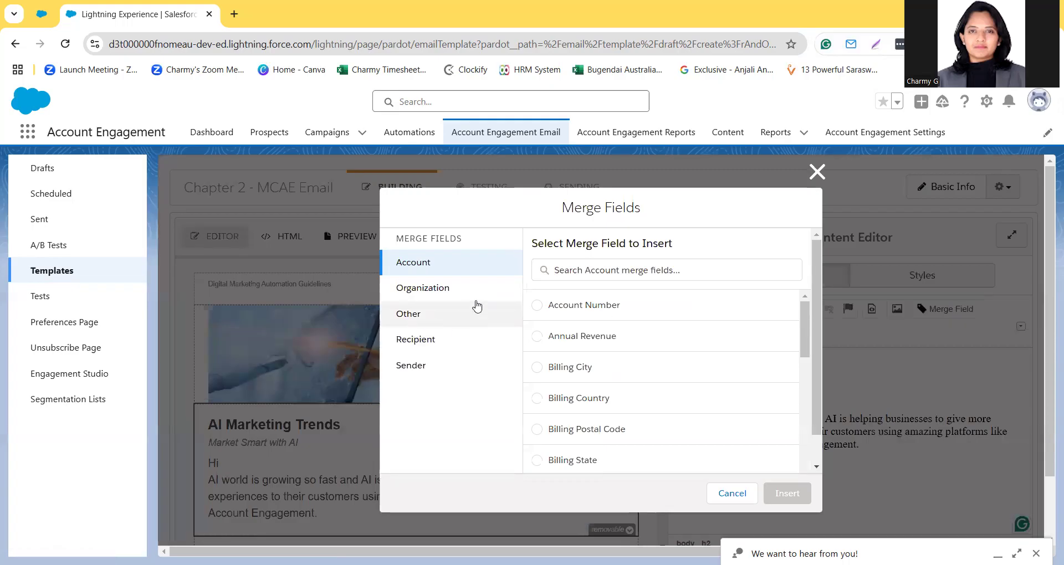
{"action": "left_click", "coordinate": [434, 340]}
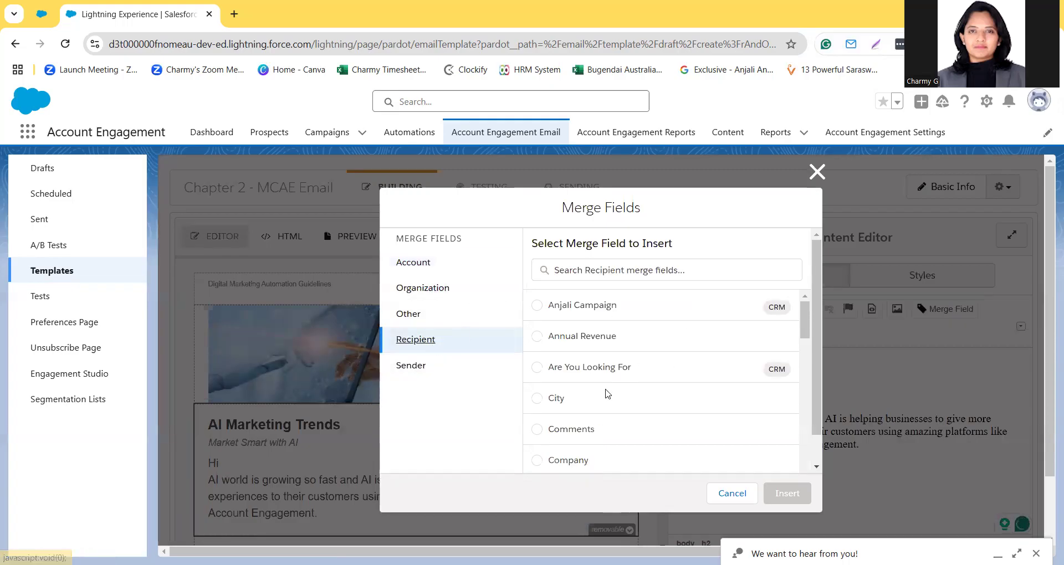
{"action": "scroll", "coordinate": [606, 392], "scroll_direction": "down", "scroll_amount": 6}
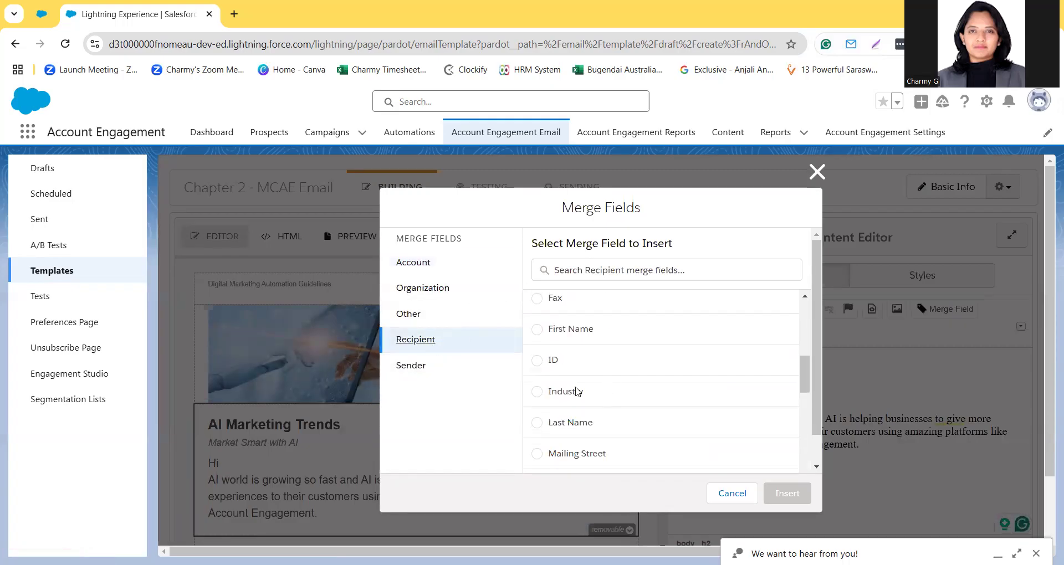
{"action": "left_click", "coordinate": [549, 333]}
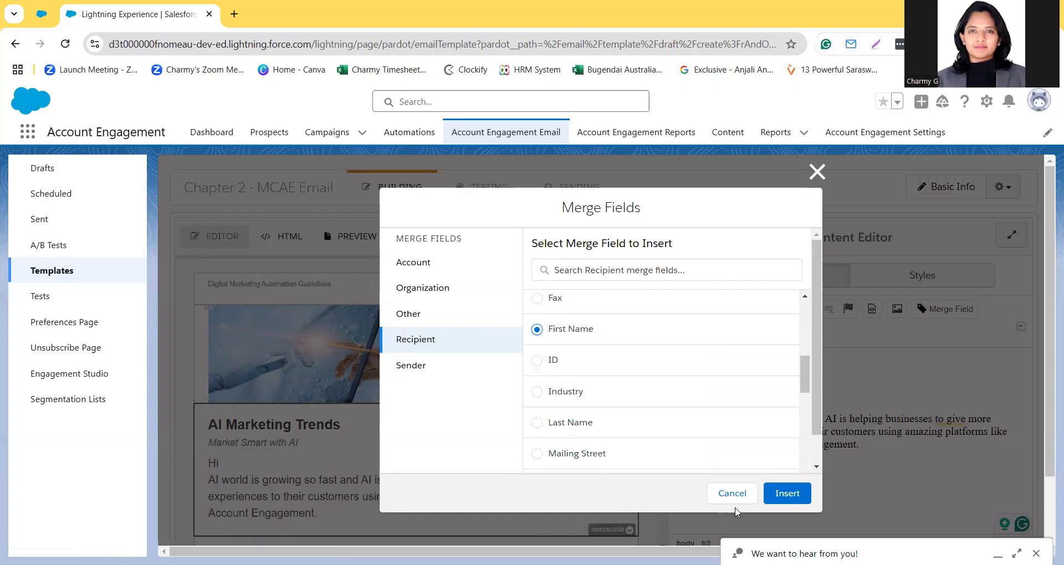
{"action": "left_click", "coordinate": [788, 493]}
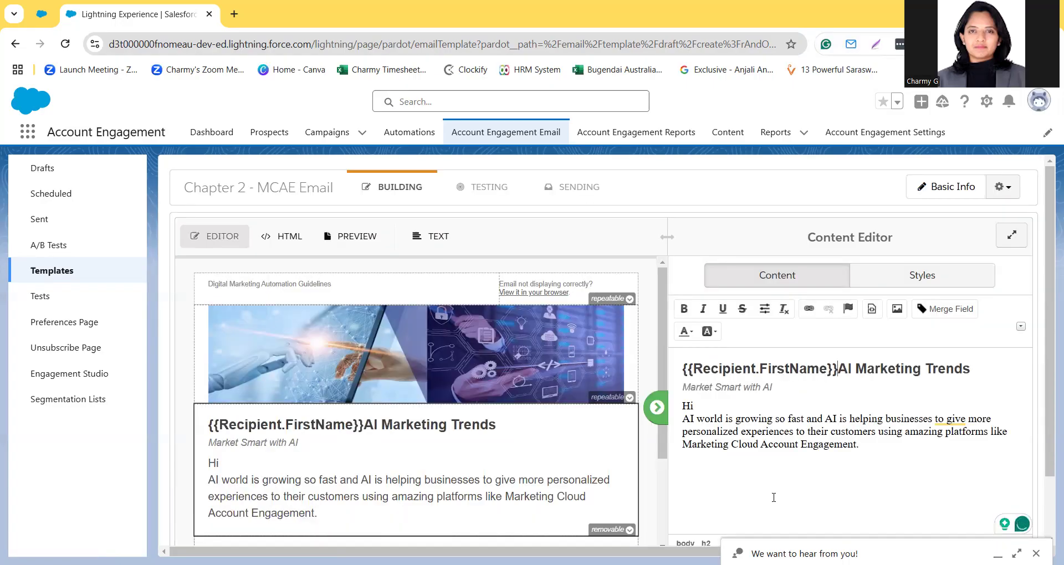
{"action": "key", "text": "ctrl+z"}
- Insert the Recipient First Name merge field after "Hi", followed by a comma and a blank line before the body paragraph
{"action": "left_click", "coordinate": [718, 406]}
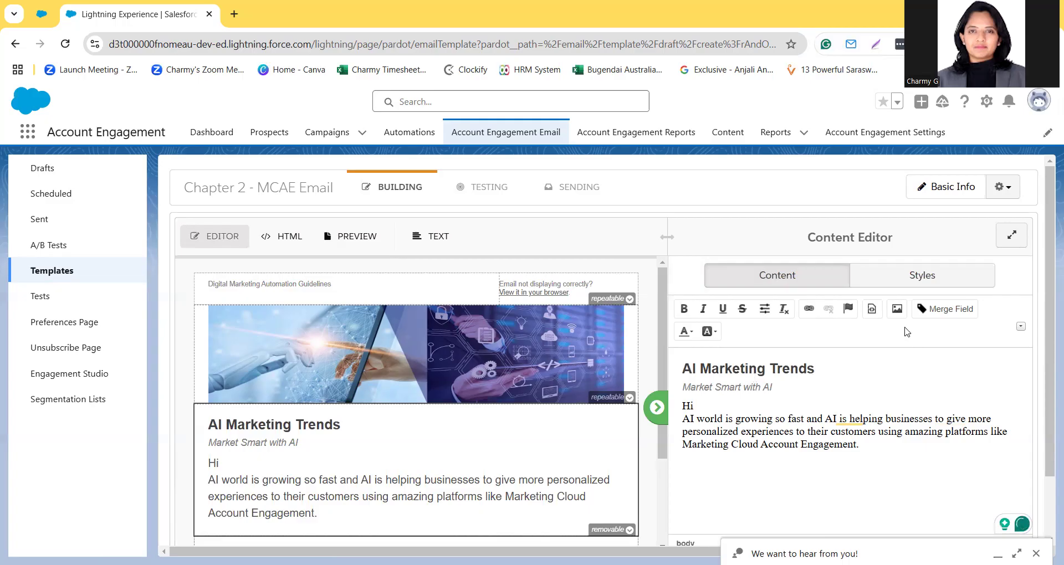
{"action": "left_click", "coordinate": [953, 313]}
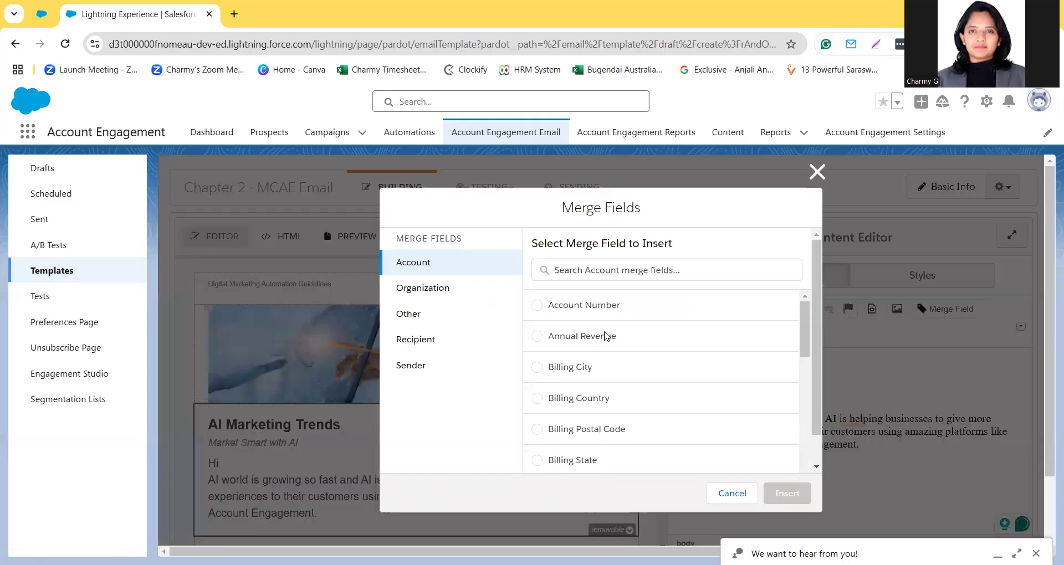
{"action": "left_click", "coordinate": [409, 341]}
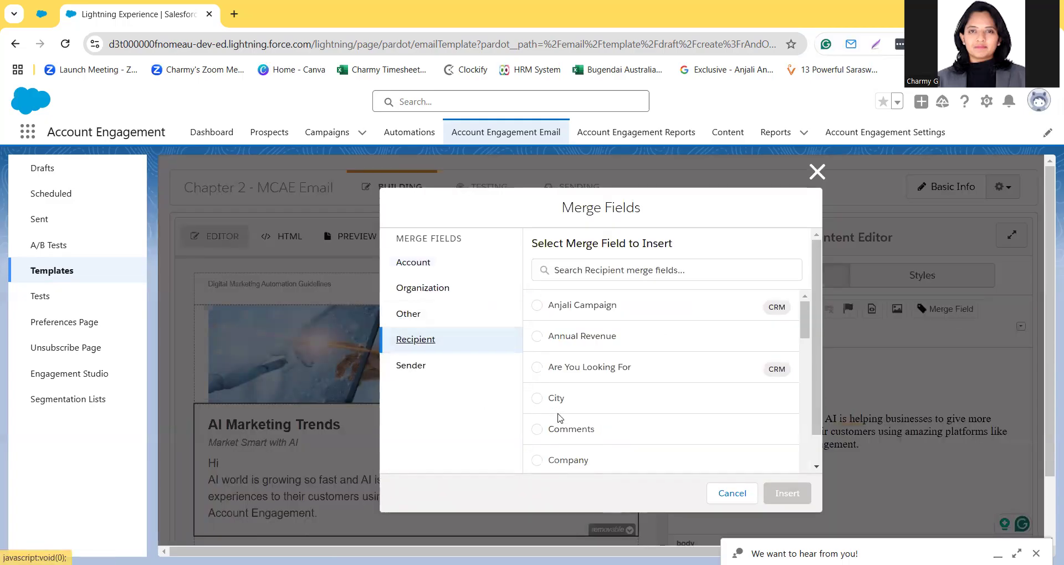
{"action": "scroll", "coordinate": [560, 416], "scroll_direction": "down", "scroll_amount": 6}
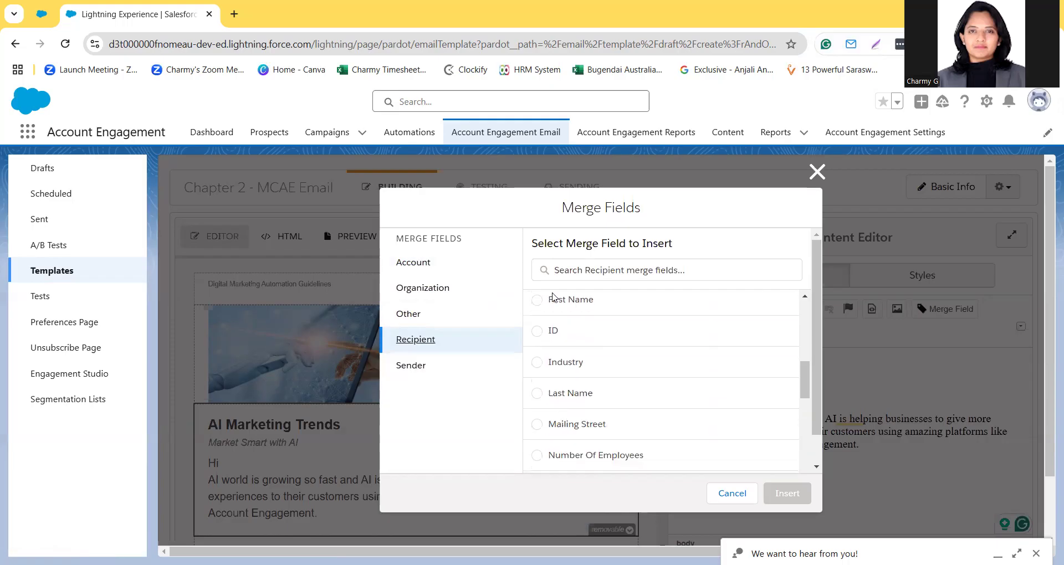
{"action": "left_click", "coordinate": [557, 300]}
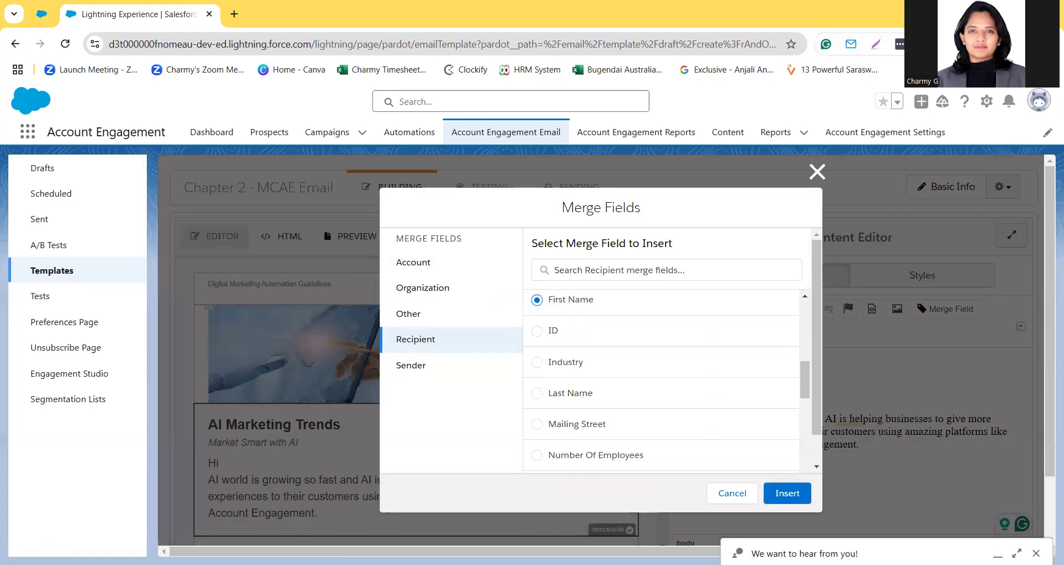
{"action": "left_click", "coordinate": [787, 493]}
{"action": "type", "text": ","}
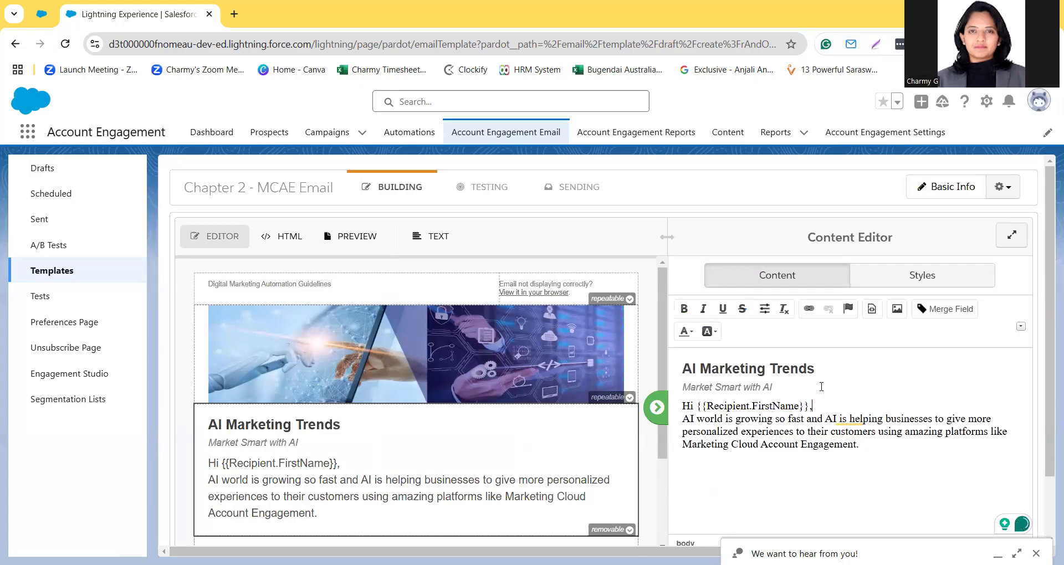
{"action": "key", "text": "Return"}
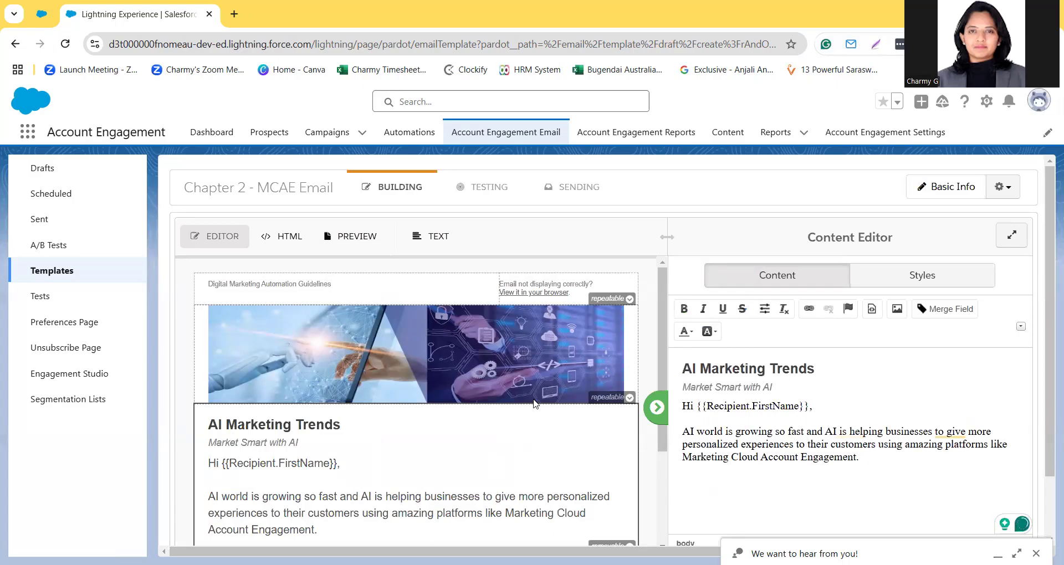
- Preview the updated email and examine the greeting line with its merge field
{"action": "left_click", "coordinate": [352, 237]}
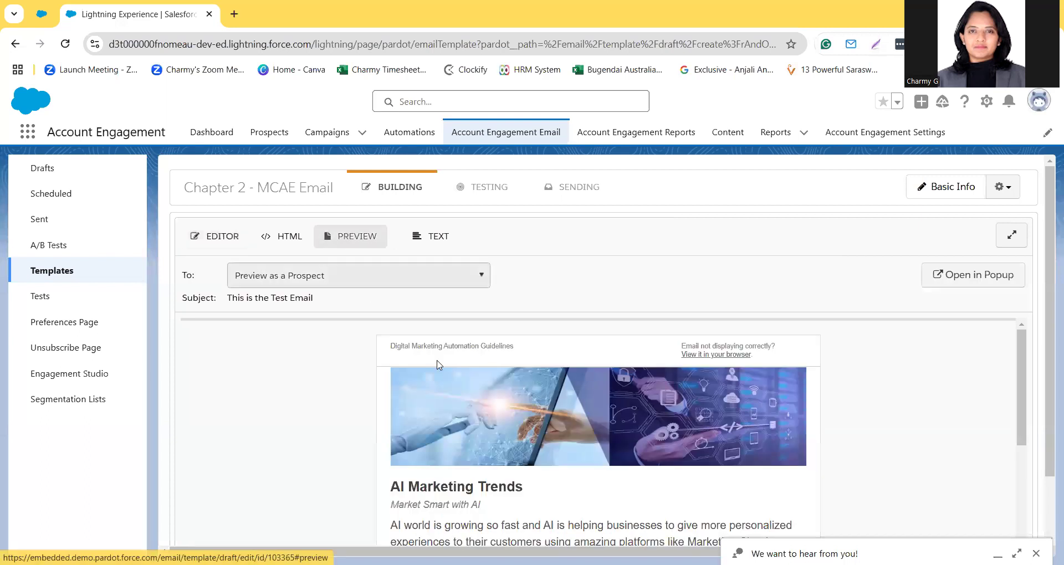
{"action": "scroll", "coordinate": [465, 417], "scroll_direction": "down", "scroll_amount": 2}
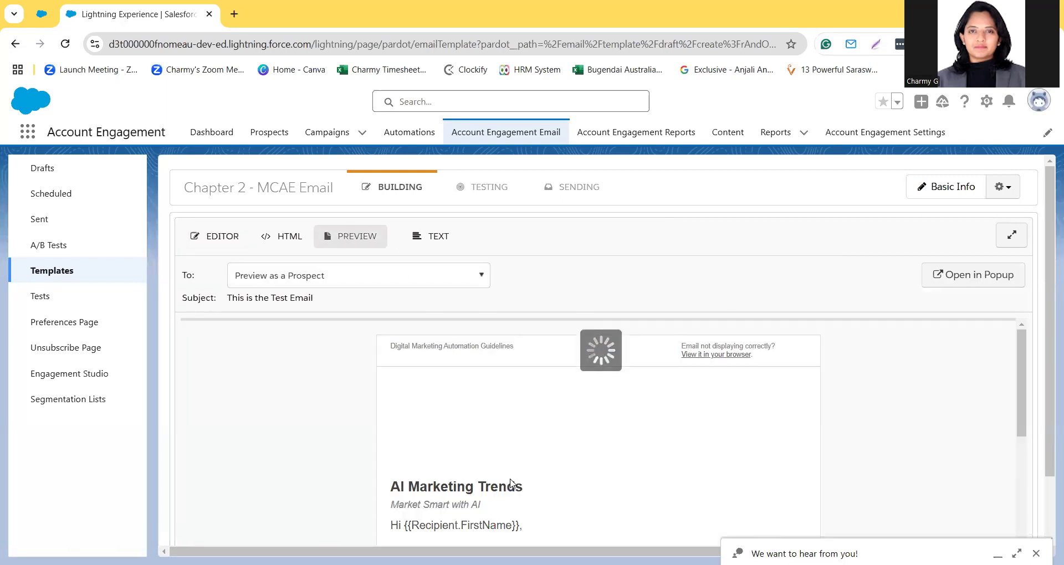
{"action": "scroll", "coordinate": [511, 484], "scroll_direction": "down", "scroll_amount": 3}
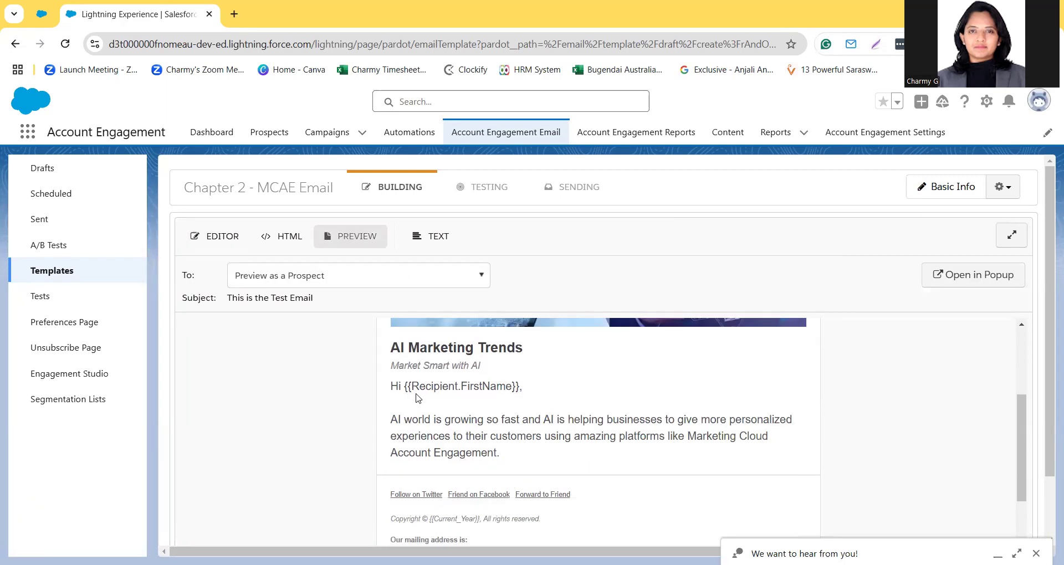
- Preview the email as one of the listed prospects and check the first name in the greeting
{"action": "left_click", "coordinate": [425, 278]}
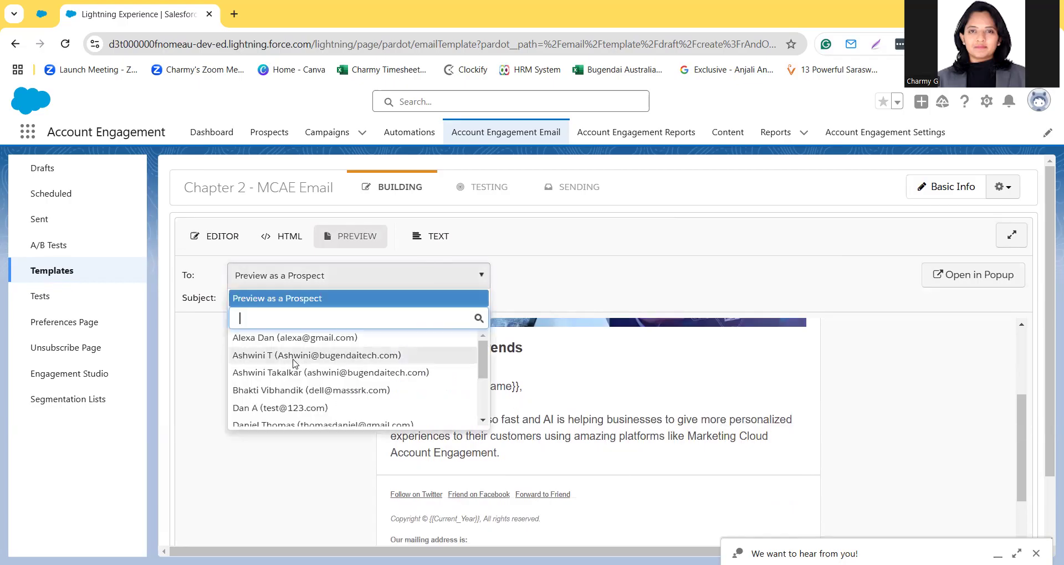
{"action": "scroll", "coordinate": [271, 399], "scroll_direction": "down", "scroll_amount": 2}
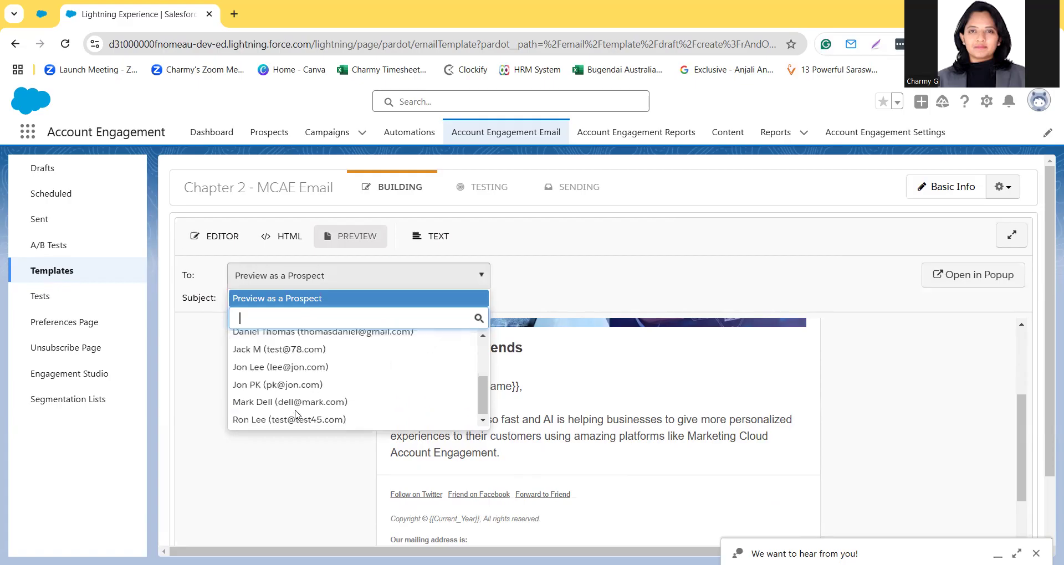
{"action": "left_click", "coordinate": [259, 366]}
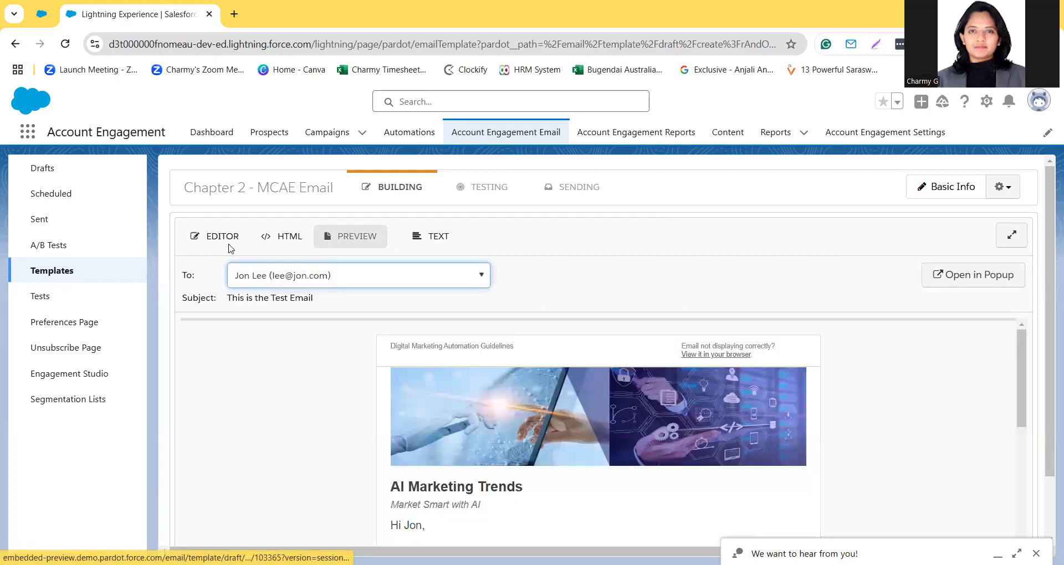
{"action": "scroll", "coordinate": [400, 415], "scroll_direction": "down", "scroll_amount": 3}
{"action": "scroll", "coordinate": [398, 416], "scroll_direction": "up", "scroll_amount": 1}
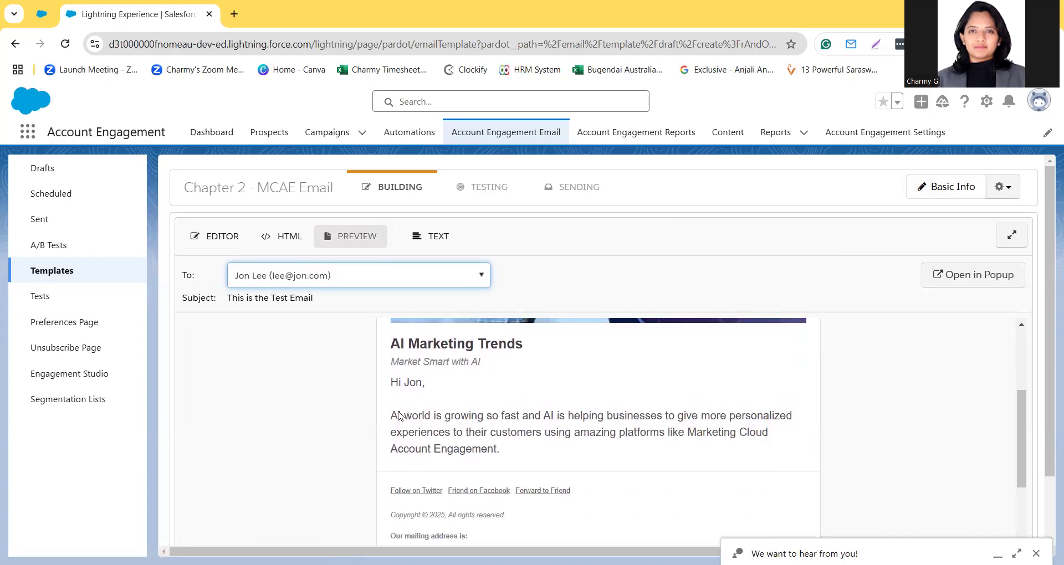
{"action": "left_click", "coordinate": [407, 383]}
{"action": "left_click_drag", "start_coordinate": [405, 383], "coordinate": [423, 383]}
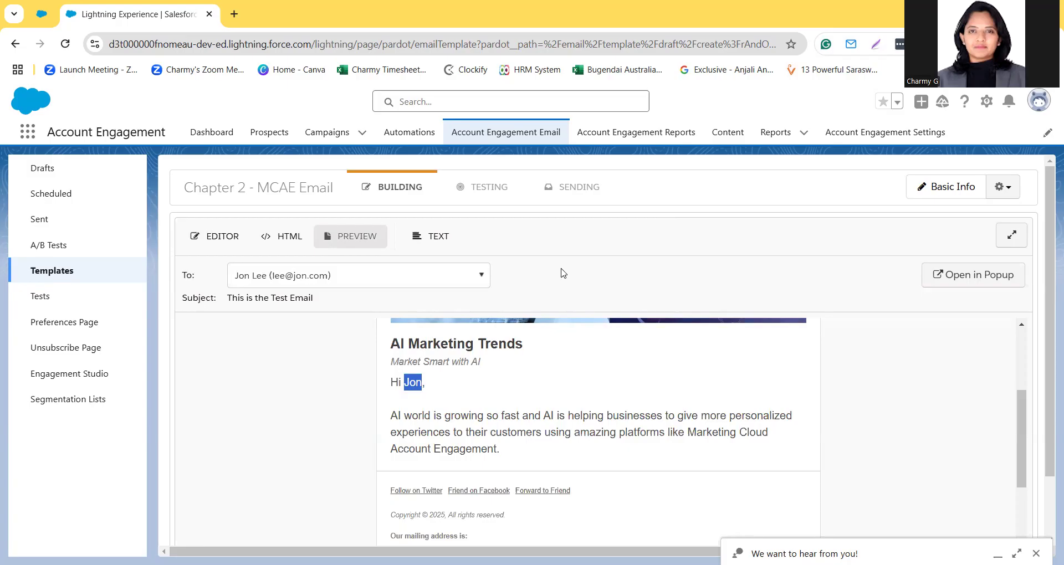
- Sync the email's text version from its HTML version and accept overwriting the existing text content
{"action": "left_click", "coordinate": [420, 238]}
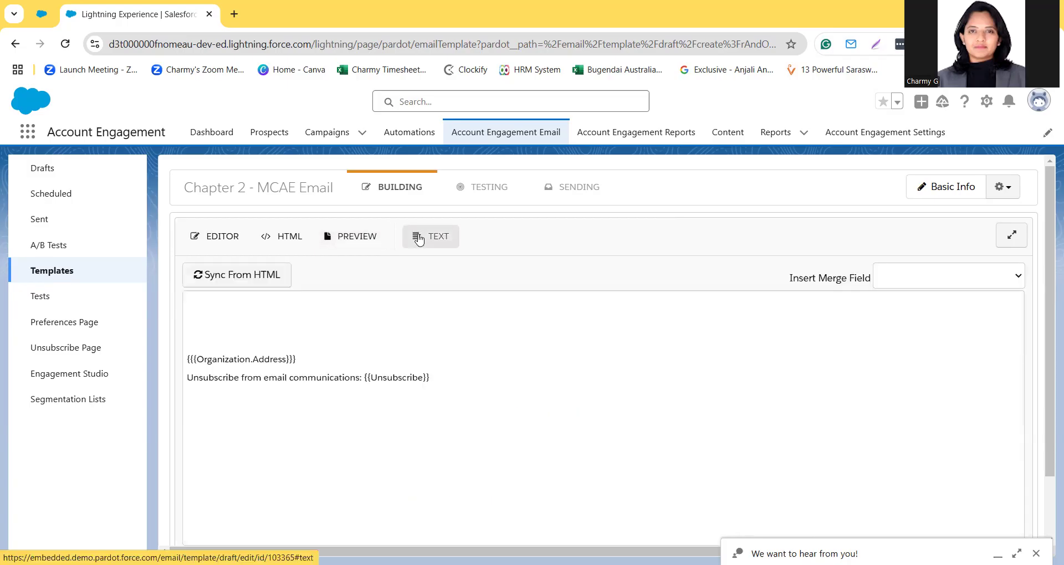
{"action": "left_click", "coordinate": [226, 280]}
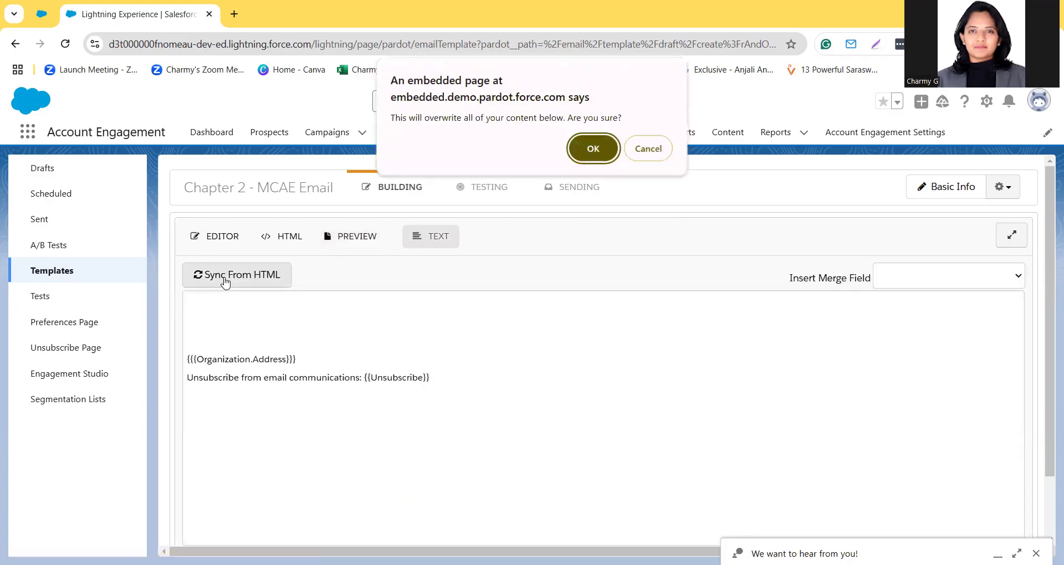
{"action": "left_click", "coordinate": [593, 149]}
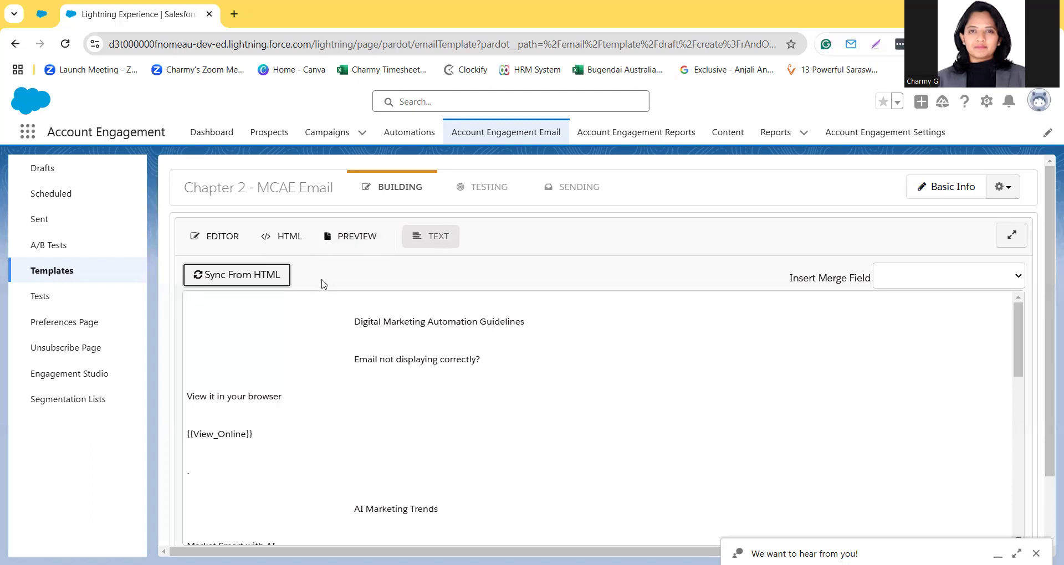
- Go to the template's testing stage and add Internal Test List as a test list
{"action": "left_click", "coordinate": [479, 191]}
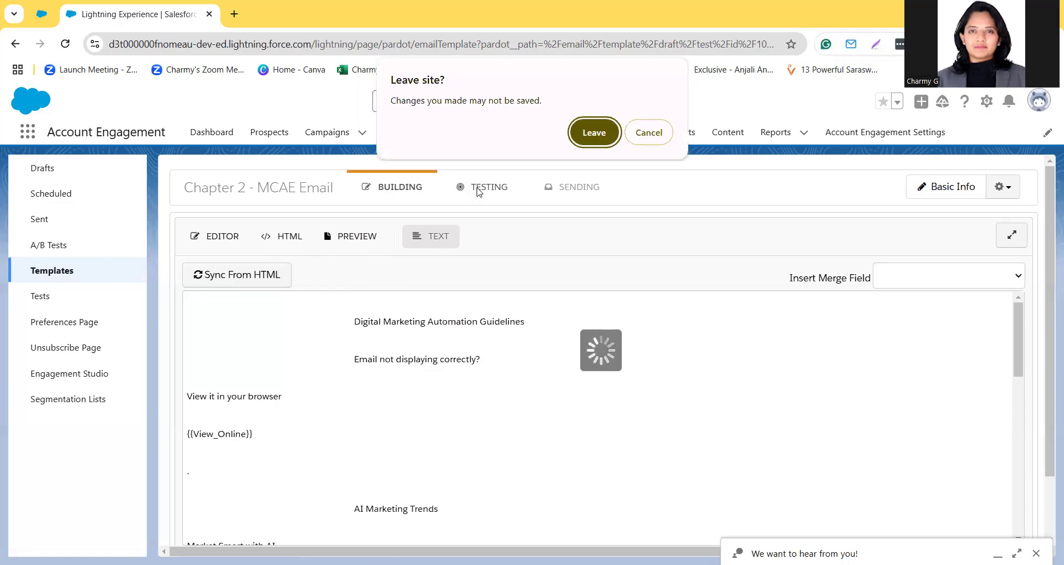
{"action": "left_click", "coordinate": [649, 136]}
{"action": "left_click", "coordinate": [651, 139]}
{"action": "scroll", "coordinate": [369, 364], "scroll_direction": "down", "scroll_amount": 5}
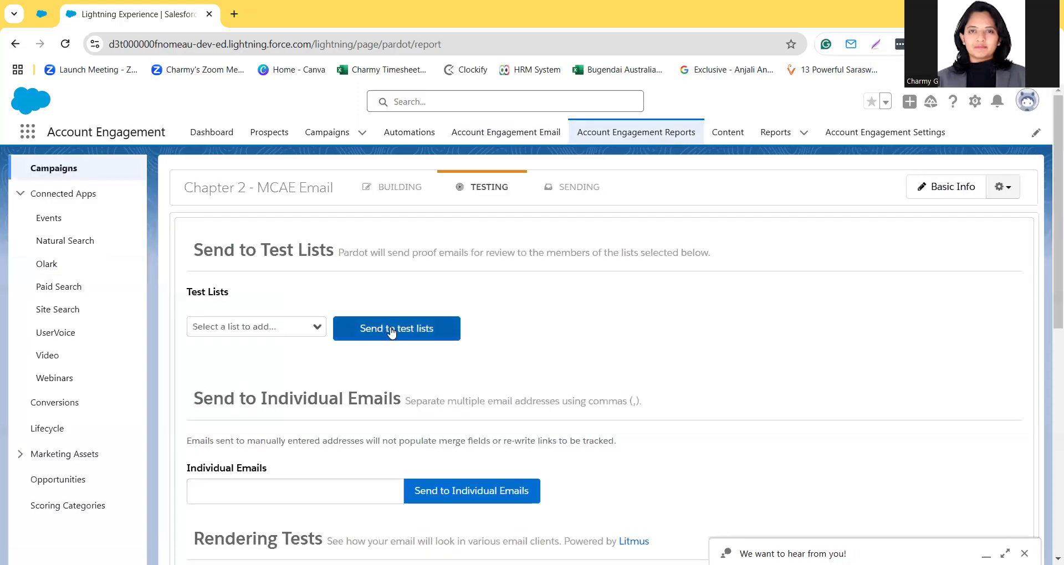
{"action": "left_click", "coordinate": [277, 332]}
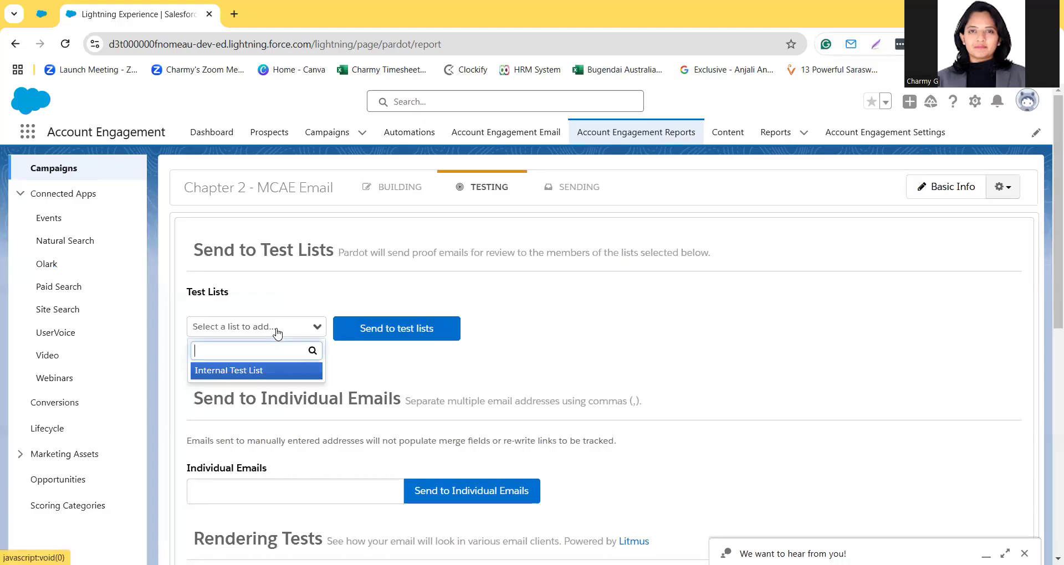
{"action": "left_click", "coordinate": [282, 371]}
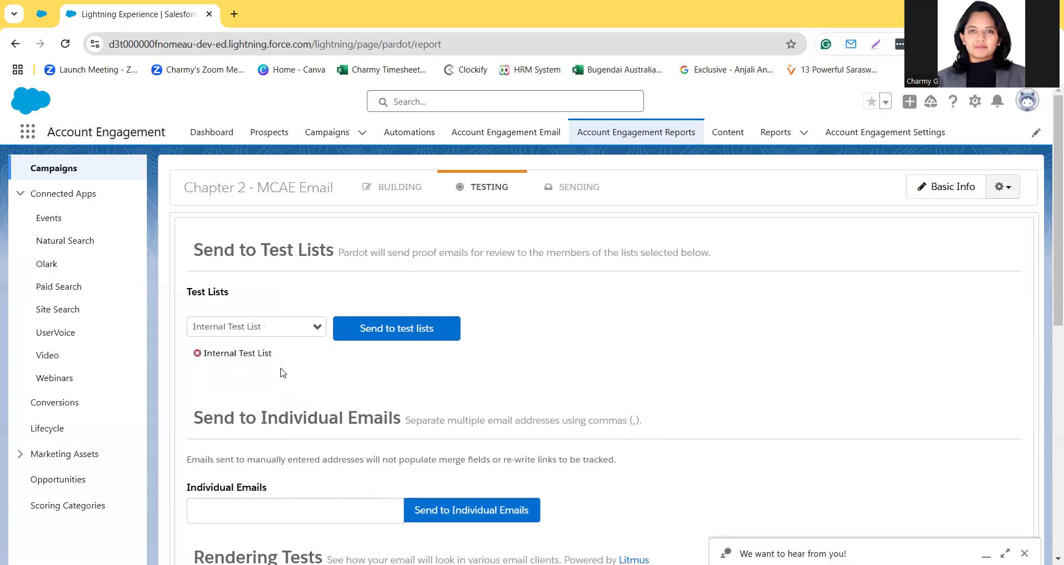
- Fill in the individual test recipient's email address using the suggested company address
{"action": "scroll", "coordinate": [281, 372], "scroll_direction": "down", "scroll_amount": 3}
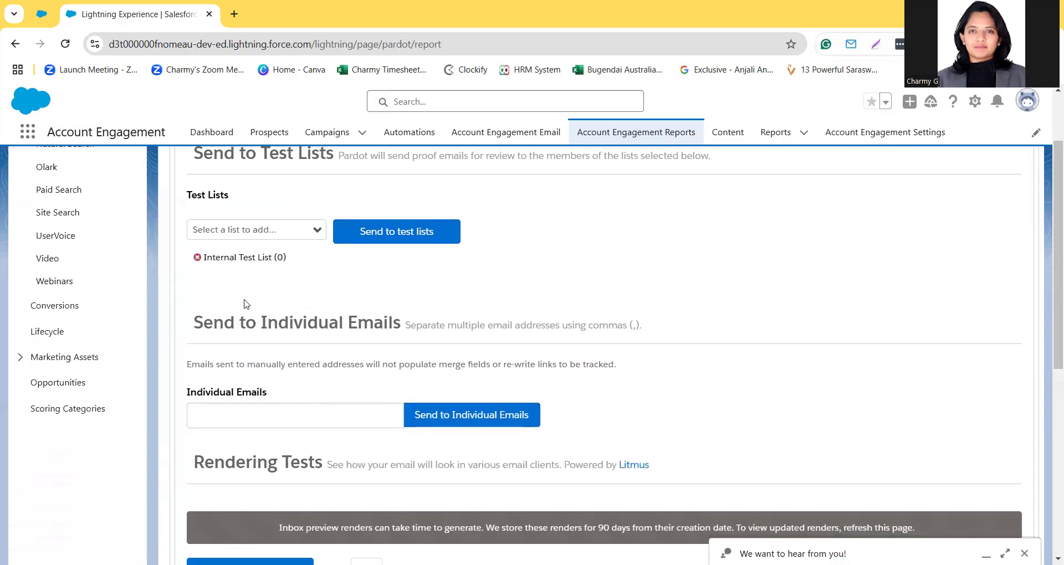
{"action": "left_click", "coordinate": [290, 407]}
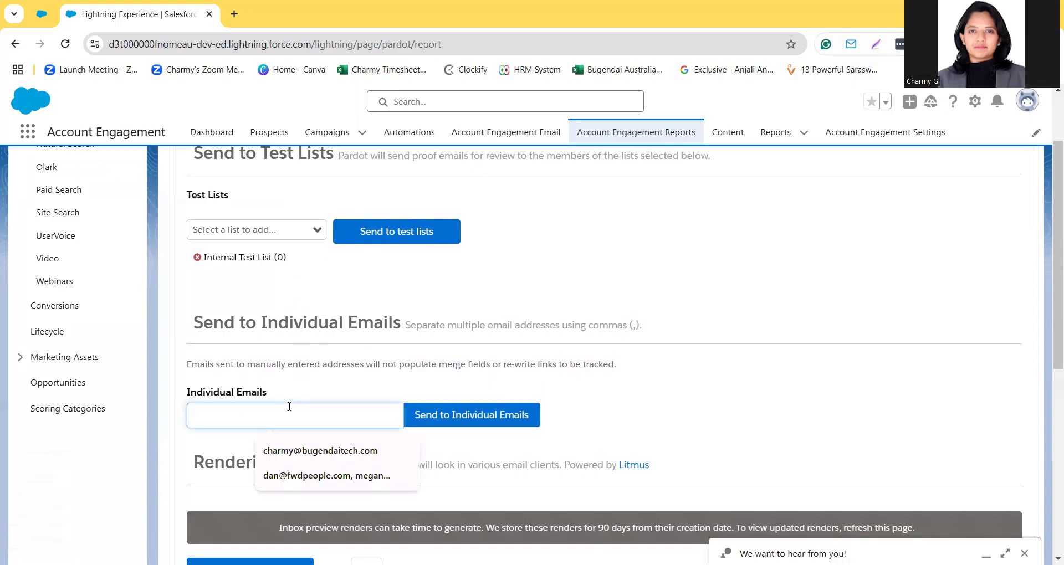
{"action": "left_click", "coordinate": [327, 454]}
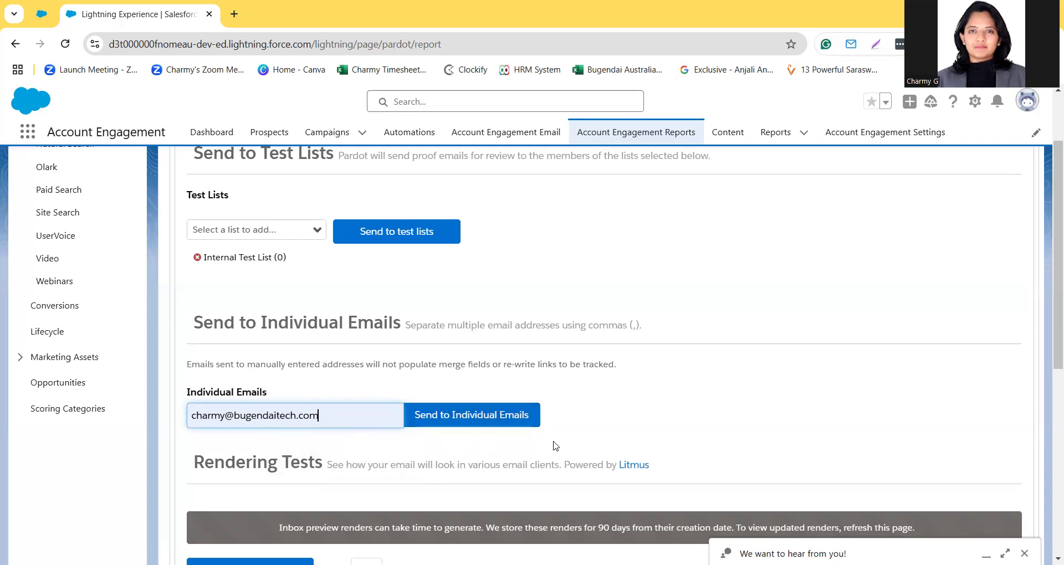
- Start a new rendering test of the email and look over the testing options
{"action": "scroll", "coordinate": [556, 446], "scroll_direction": "down", "scroll_amount": 3}
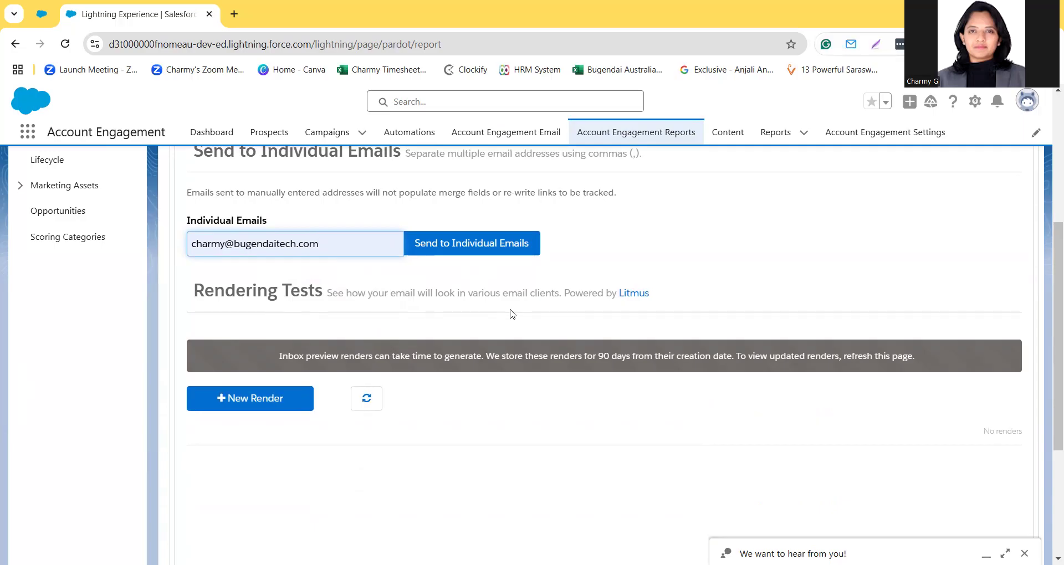
{"action": "scroll", "coordinate": [350, 425], "scroll_direction": "down", "scroll_amount": 3}
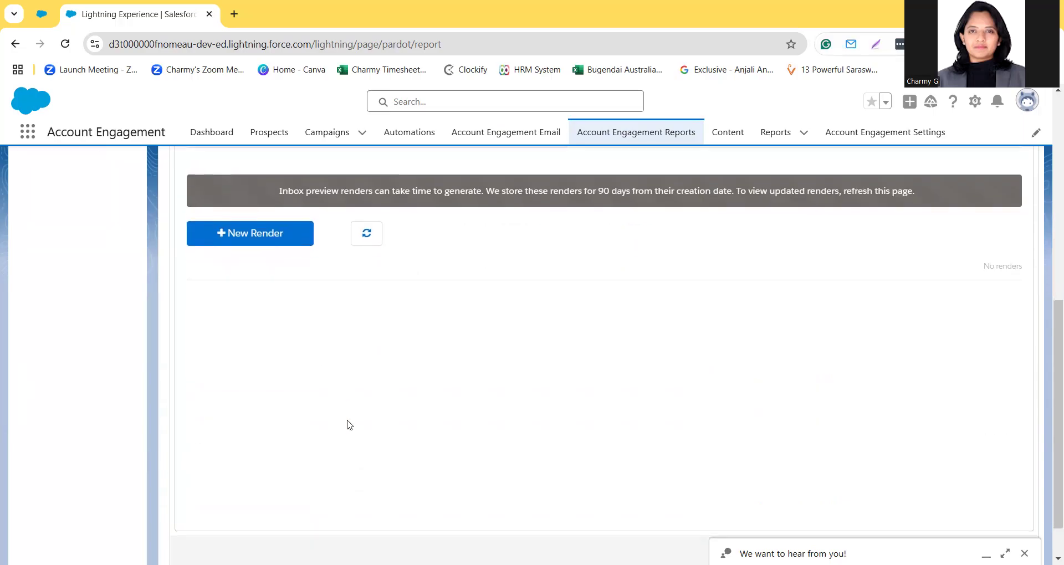
{"action": "left_click", "coordinate": [278, 243]}
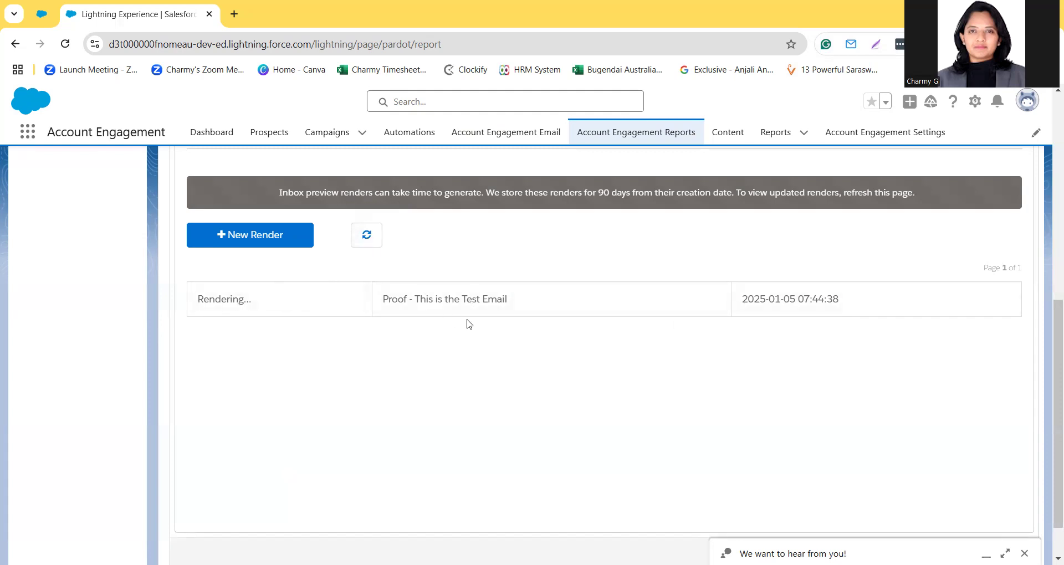
{"action": "scroll", "coordinate": [522, 342], "scroll_direction": "up", "scroll_amount": 4}
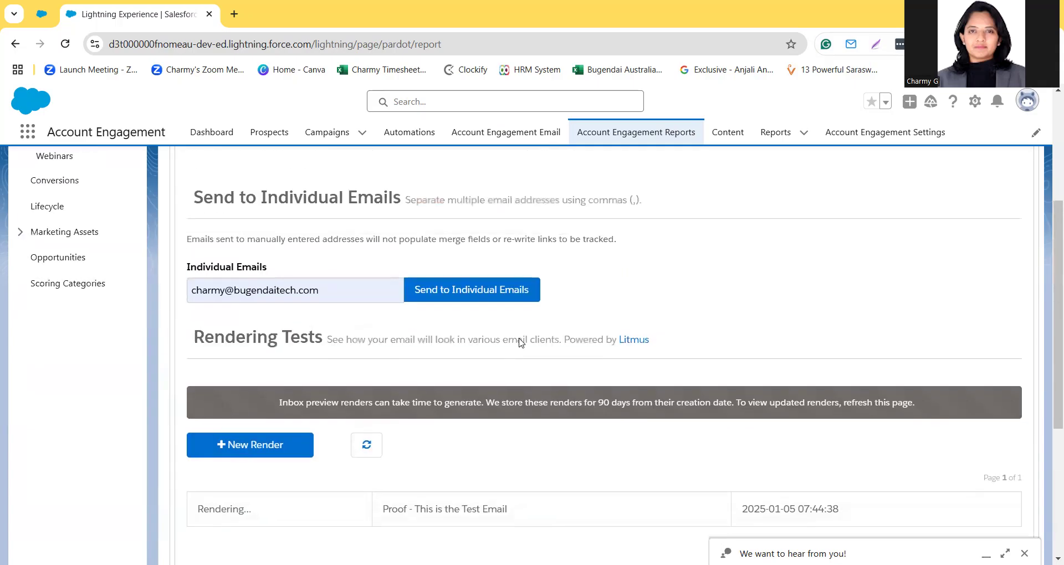
{"action": "scroll", "coordinate": [522, 342], "scroll_direction": "up", "scroll_amount": 1}
{"action": "scroll", "coordinate": [521, 342], "scroll_direction": "down", "scroll_amount": 5}
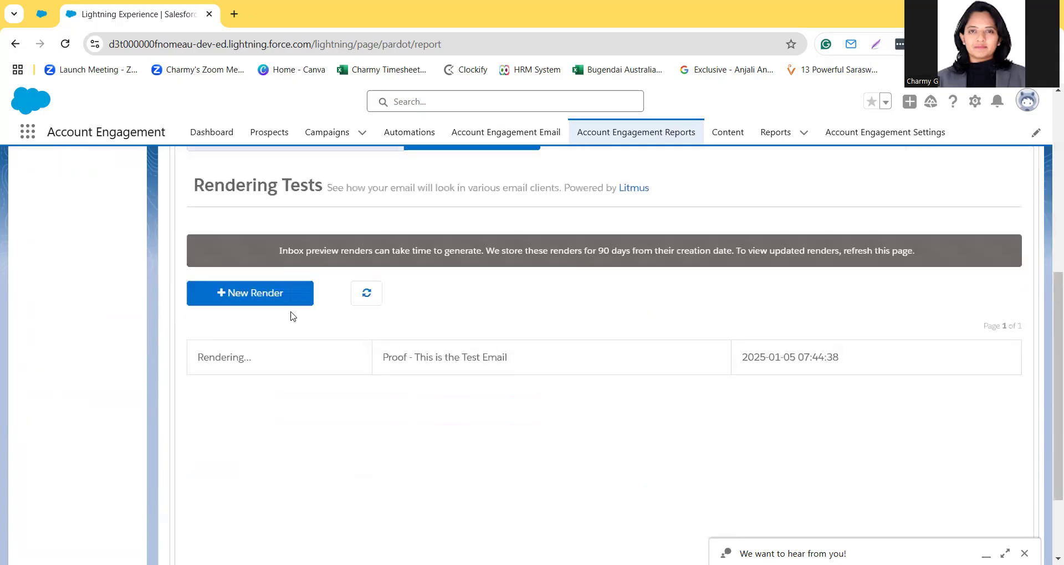
{"action": "scroll", "coordinate": [451, 375], "scroll_direction": "up", "scroll_amount": 6}
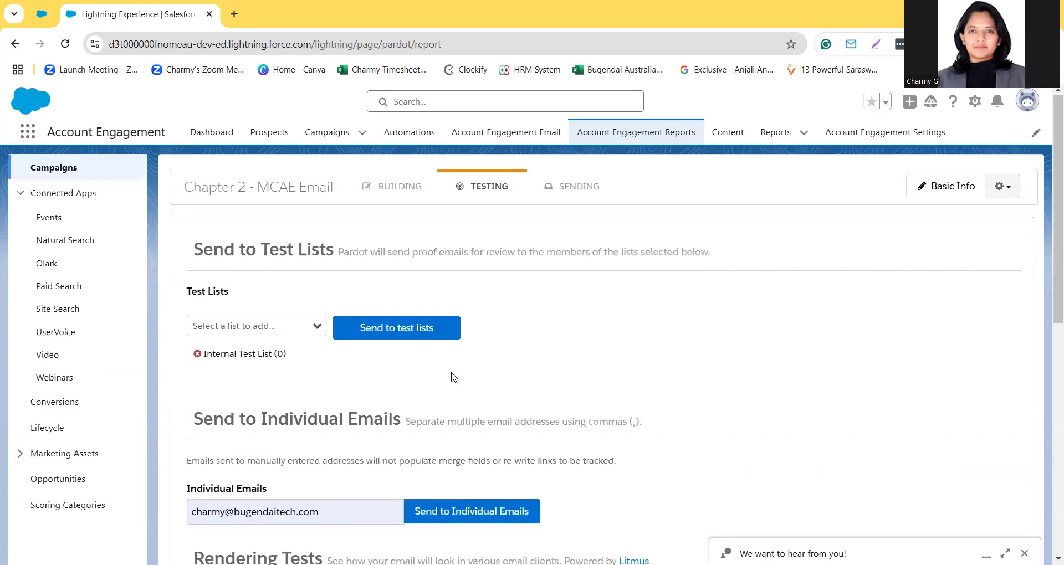
- Go to the template's sending stage and set the sender to Assigned User
{"action": "left_click", "coordinate": [571, 181]}
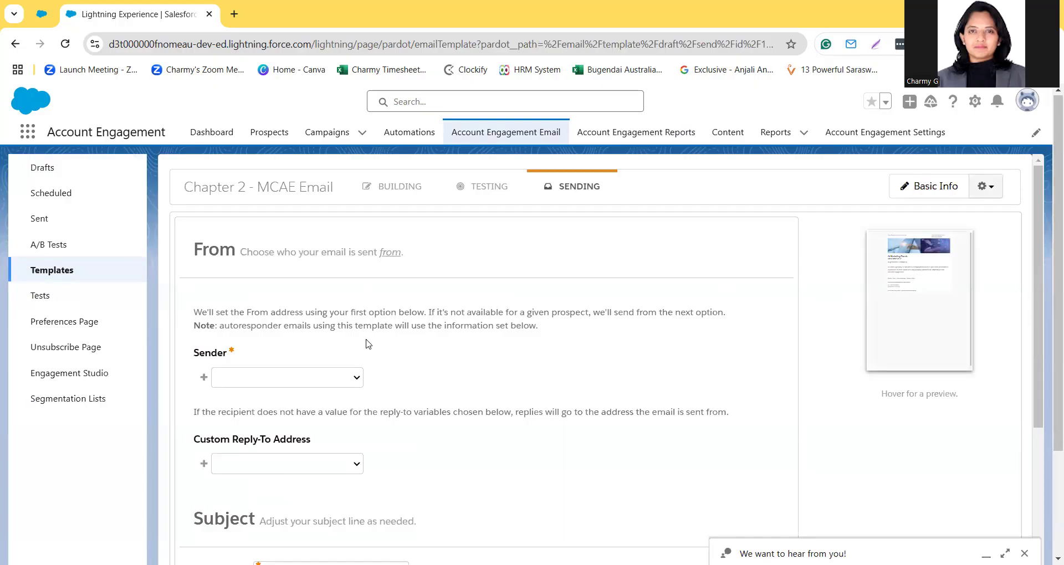
{"action": "scroll", "coordinate": [366, 344], "scroll_direction": "down", "scroll_amount": 1}
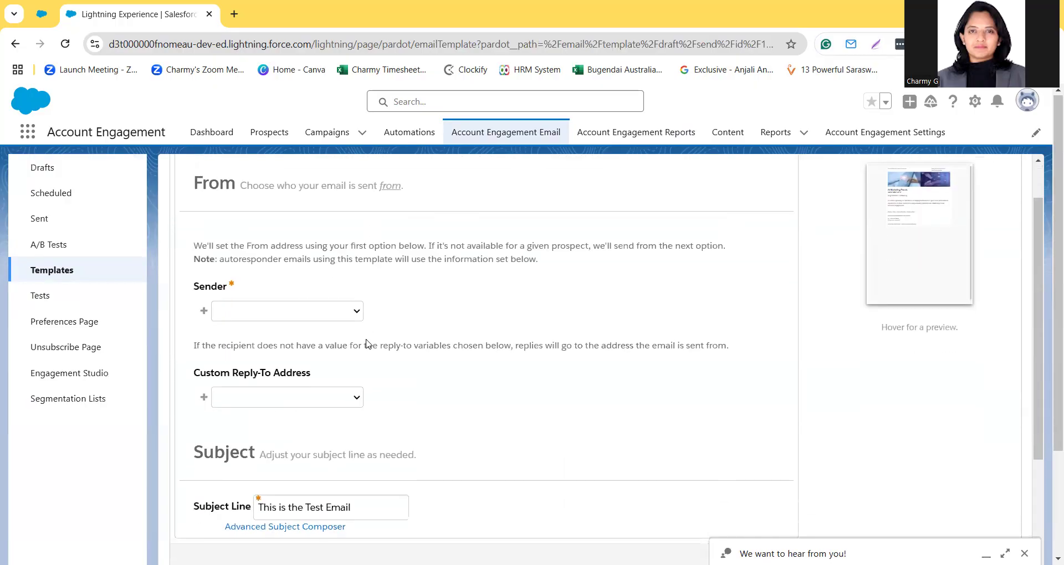
{"action": "left_click", "coordinate": [240, 319]}
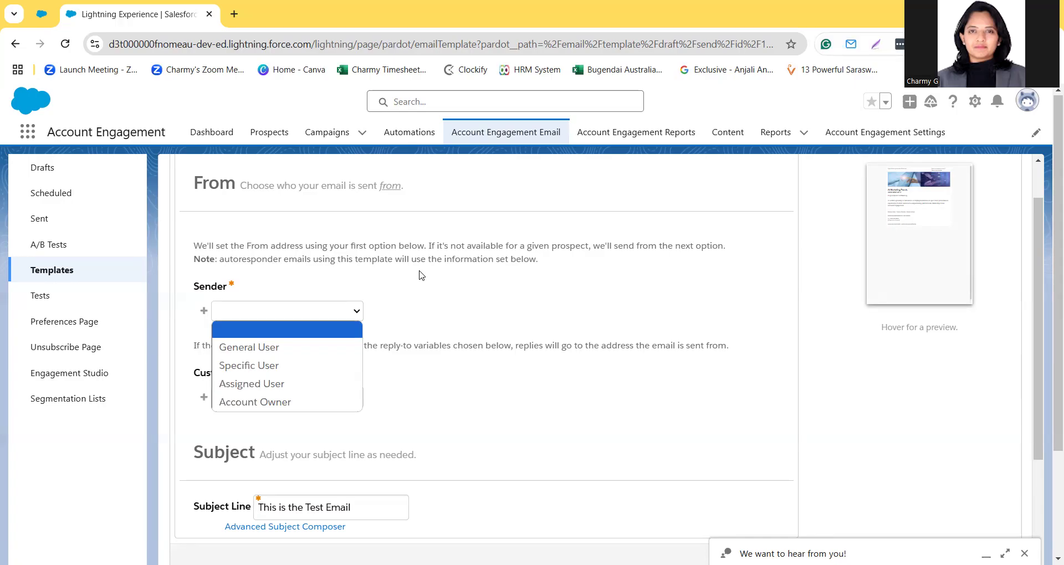
{"action": "left_click", "coordinate": [295, 387]}
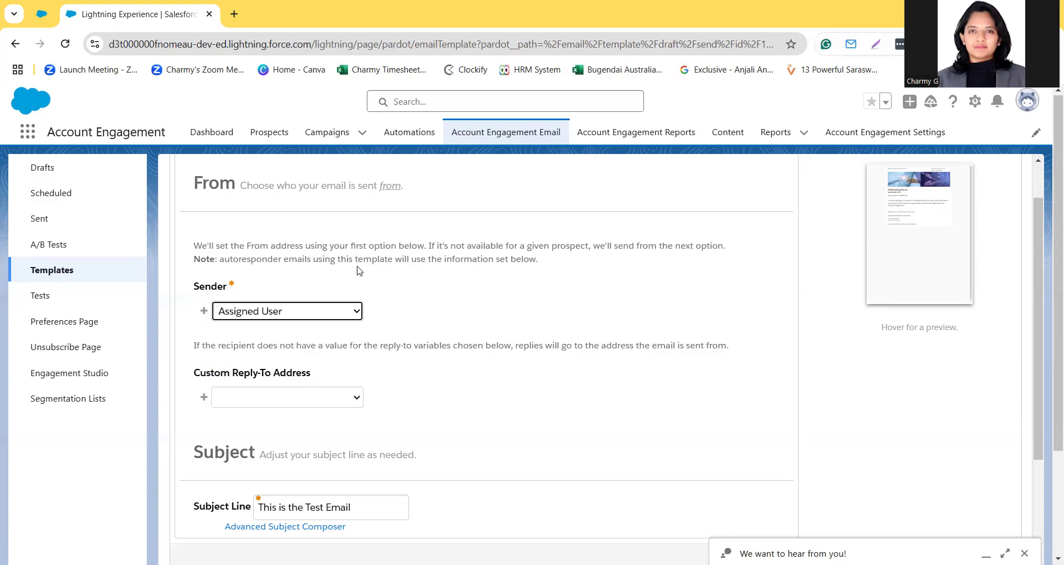
- Change the sender to General User with the name "Test" and fill in the sender's email address
{"action": "left_click", "coordinate": [324, 320]}
{"action": "left_click", "coordinate": [304, 348]}
{"action": "left_click", "coordinate": [356, 339]}
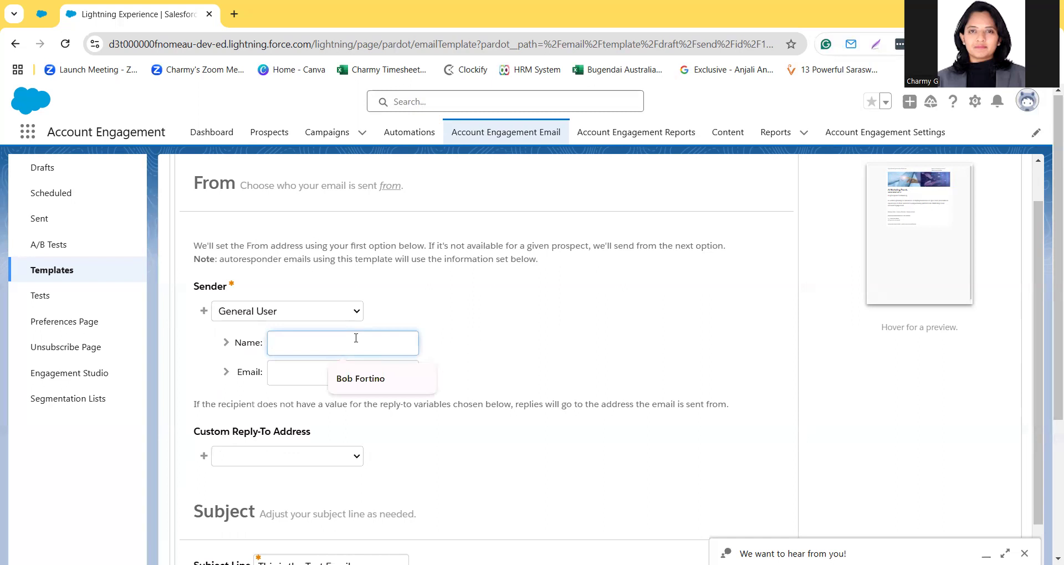
{"action": "type", "text": "Test"}
{"action": "key", "text": "Tab"}
{"action": "type", "text": "test@test.com"}
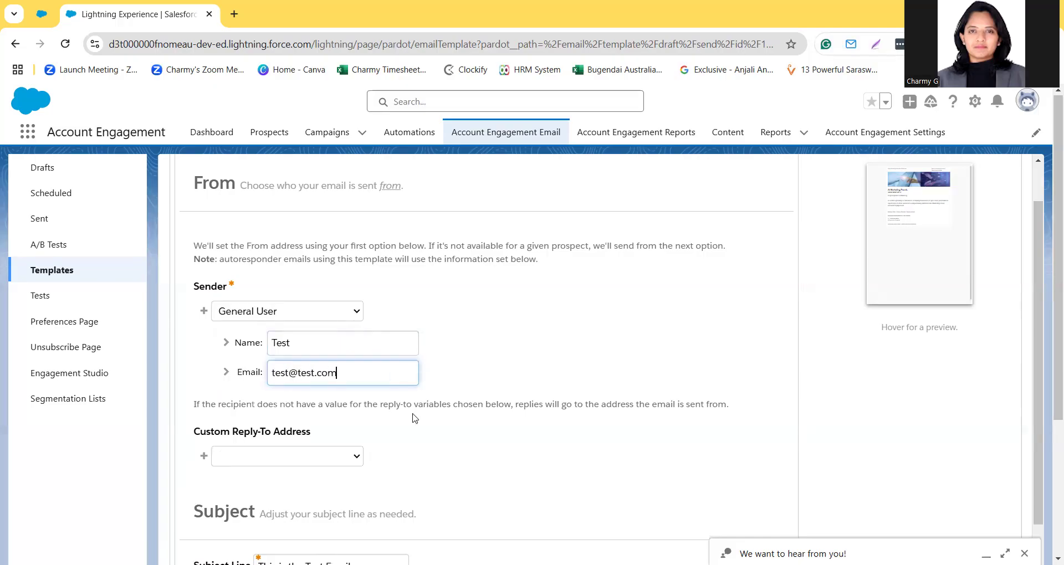
- Review the options available for the custom reply-to address without choosing one
{"action": "scroll", "coordinate": [244, 465], "scroll_direction": "down", "scroll_amount": 3}
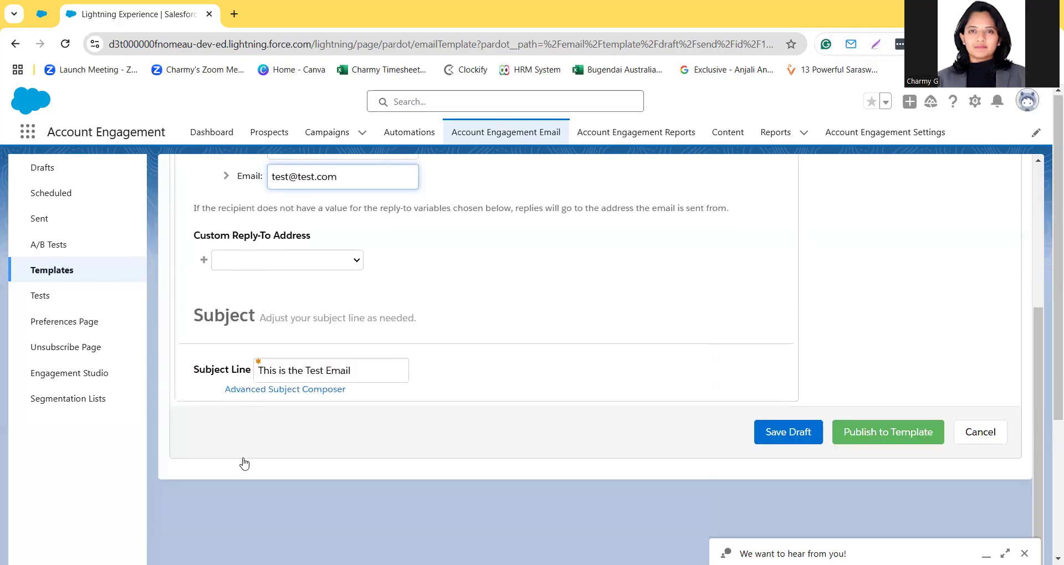
{"action": "left_click", "coordinate": [277, 264]}
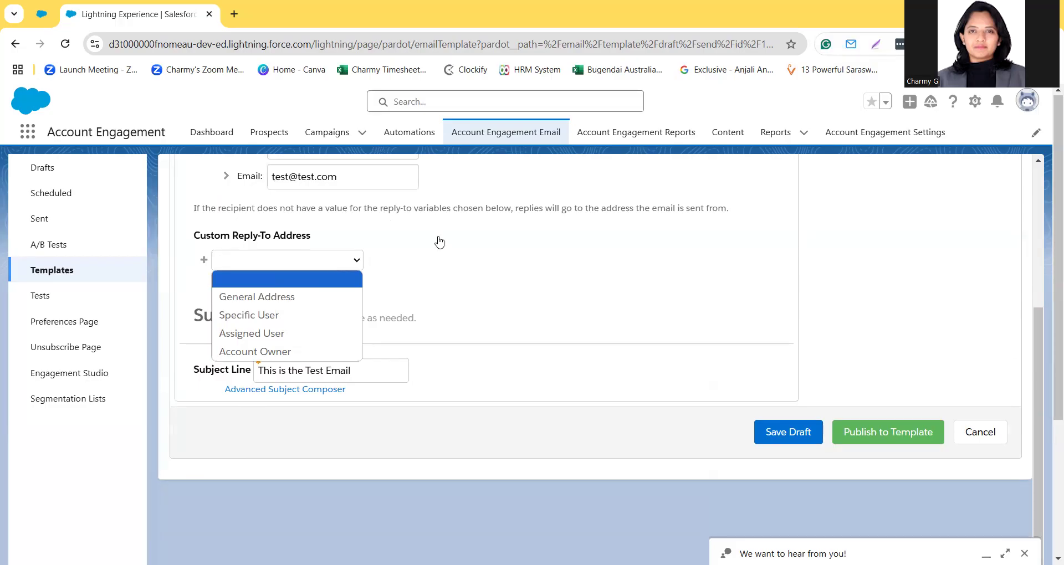
{"action": "scroll", "coordinate": [437, 240], "scroll_direction": "down", "scroll_amount": 2}
- Open the Advanced Subject Composer and add "Hey" and a space before "This is the Test Email"
{"action": "left_click", "coordinate": [369, 271]}
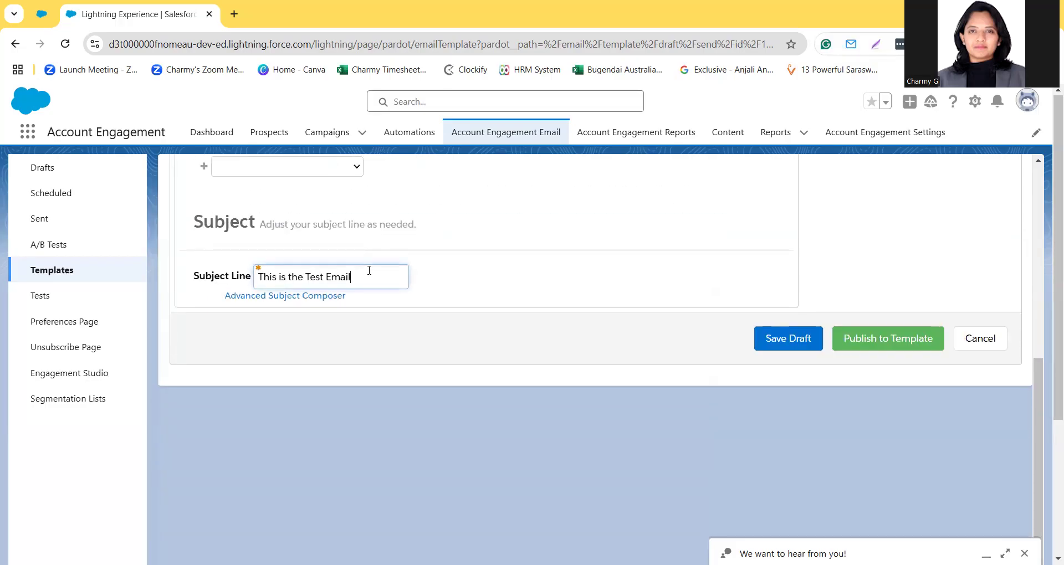
{"action": "left_click", "coordinate": [268, 308]}
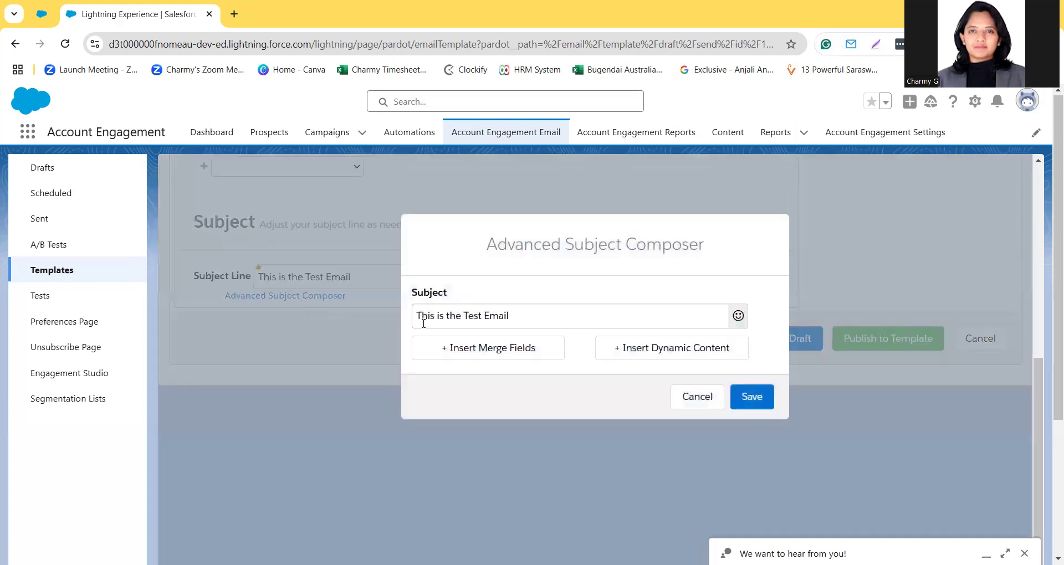
{"action": "left_click", "coordinate": [563, 313]}
{"action": "left_click", "coordinate": [417, 317]}
{"action": "type", "text": "Hey"}
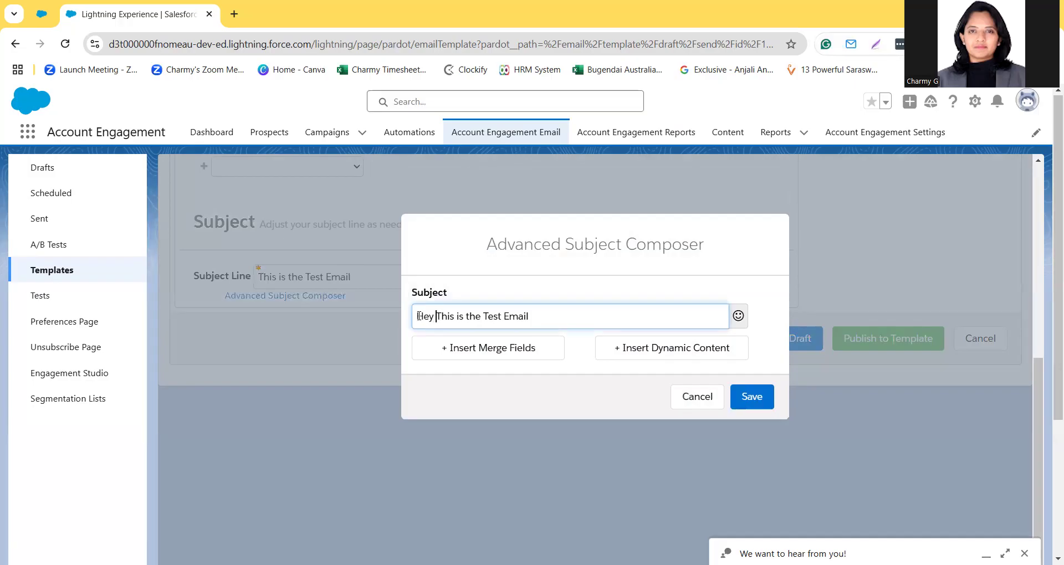
- Insert the Recipient First Name merge field after "Hey" in the subject, followed by a comma and a space
{"action": "left_click", "coordinate": [488, 355]}
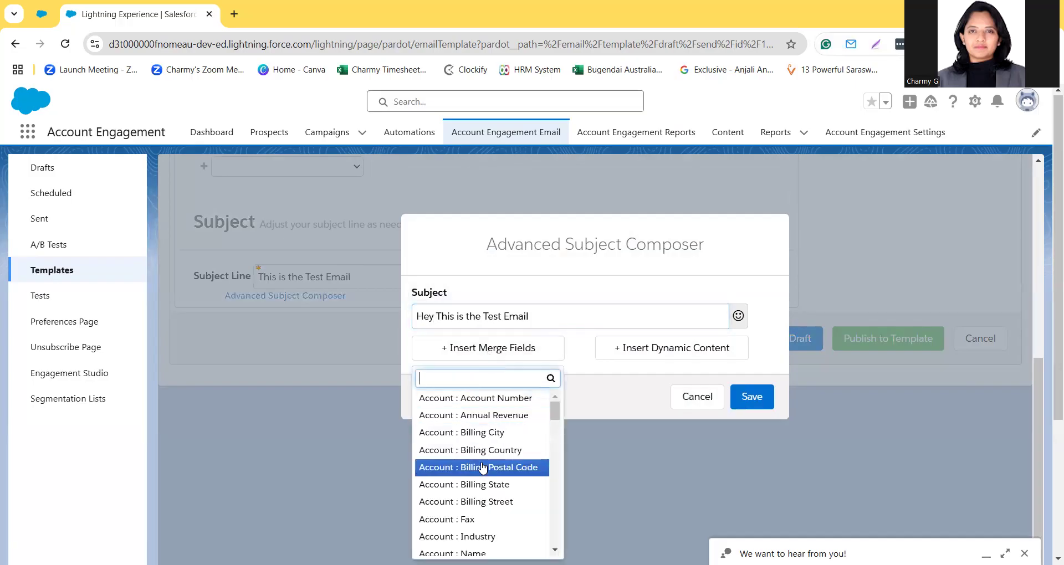
{"action": "scroll", "coordinate": [477, 468], "scroll_direction": "down", "scroll_amount": 8}
{"action": "scroll", "coordinate": [483, 469], "scroll_direction": "down", "scroll_amount": 5}
{"action": "scroll", "coordinate": [482, 468], "scroll_direction": "up", "scroll_amount": 1}
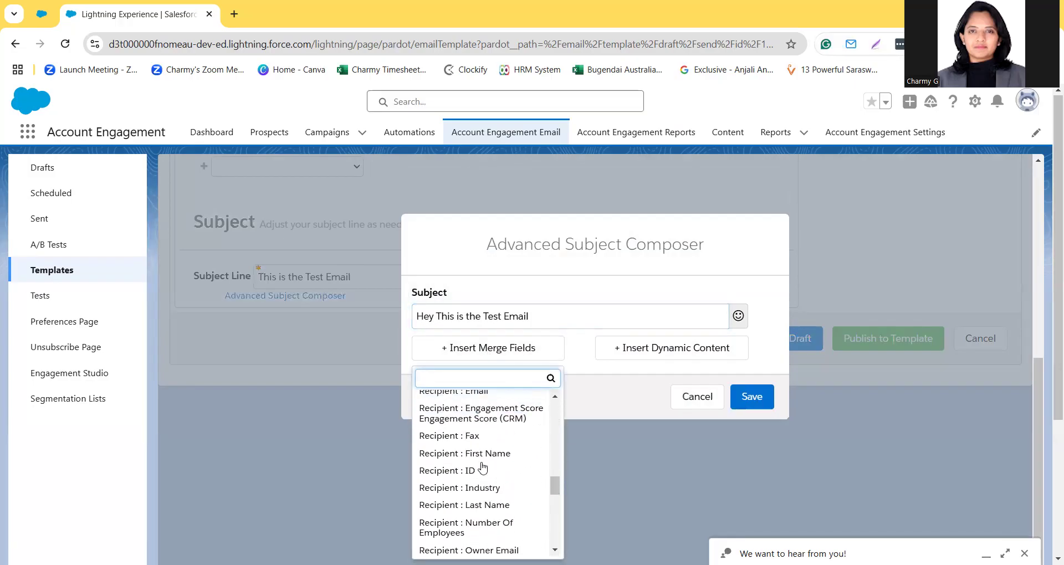
{"action": "scroll", "coordinate": [484, 468], "scroll_direction": "up", "scroll_amount": 1}
{"action": "scroll", "coordinate": [482, 469], "scroll_direction": "down", "scroll_amount": 1}
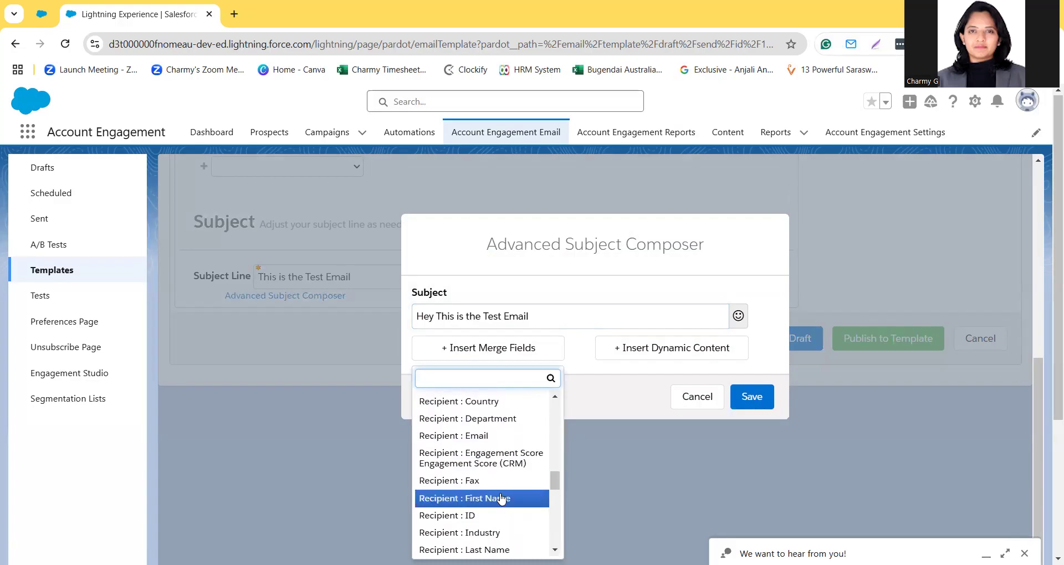
{"action": "left_click", "coordinate": [488, 498]}
{"action": "type", "text": ","}
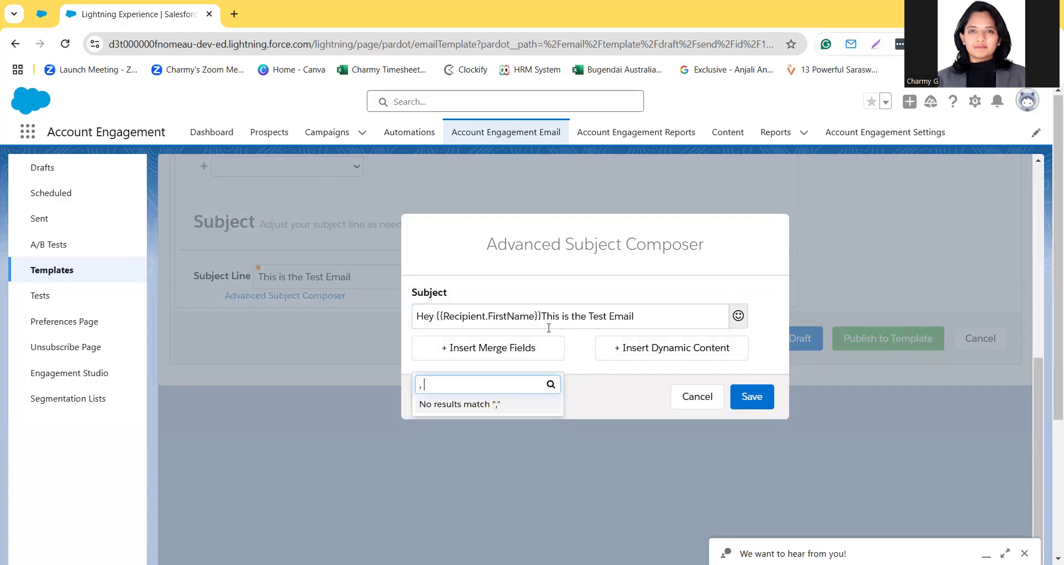
{"action": "left_click", "coordinate": [506, 348]}
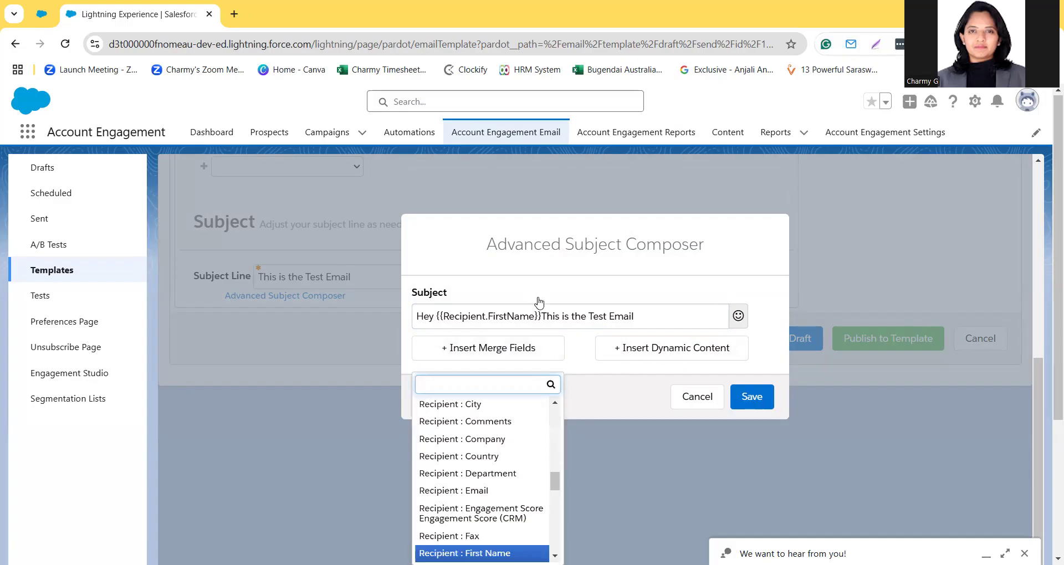
{"action": "left_click", "coordinate": [545, 316]}
{"action": "type", "text": ","}
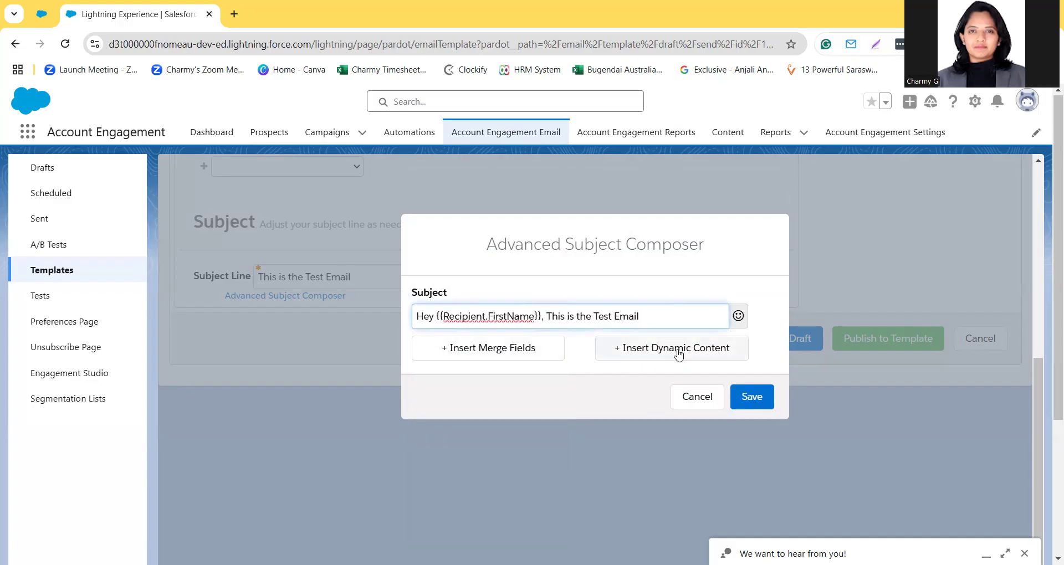
- Check which dynamic content can be inserted into the subject line without inserting any
{"action": "left_click", "coordinate": [649, 350]}
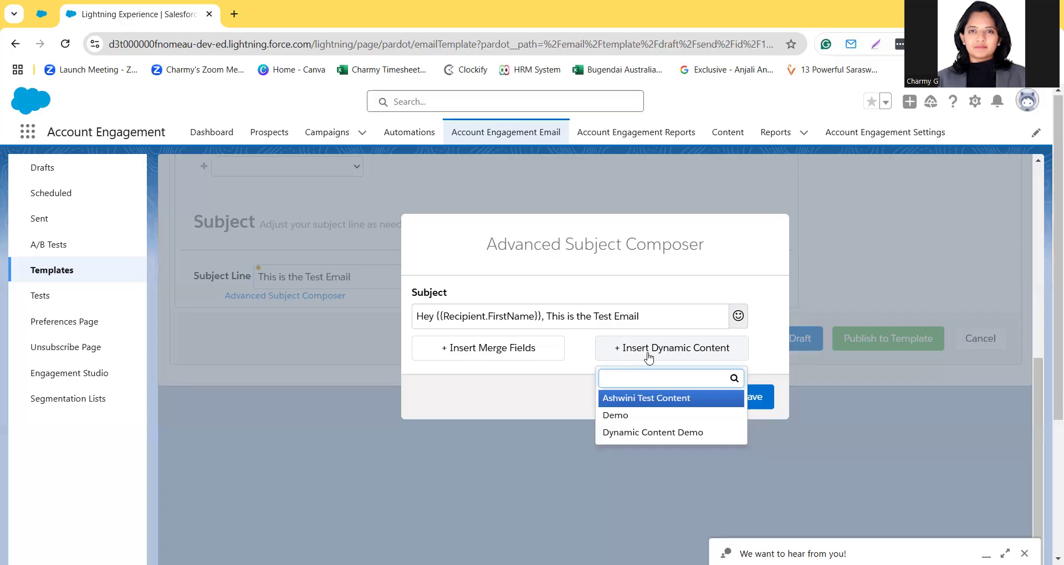
{"action": "left_click", "coordinate": [570, 385]}
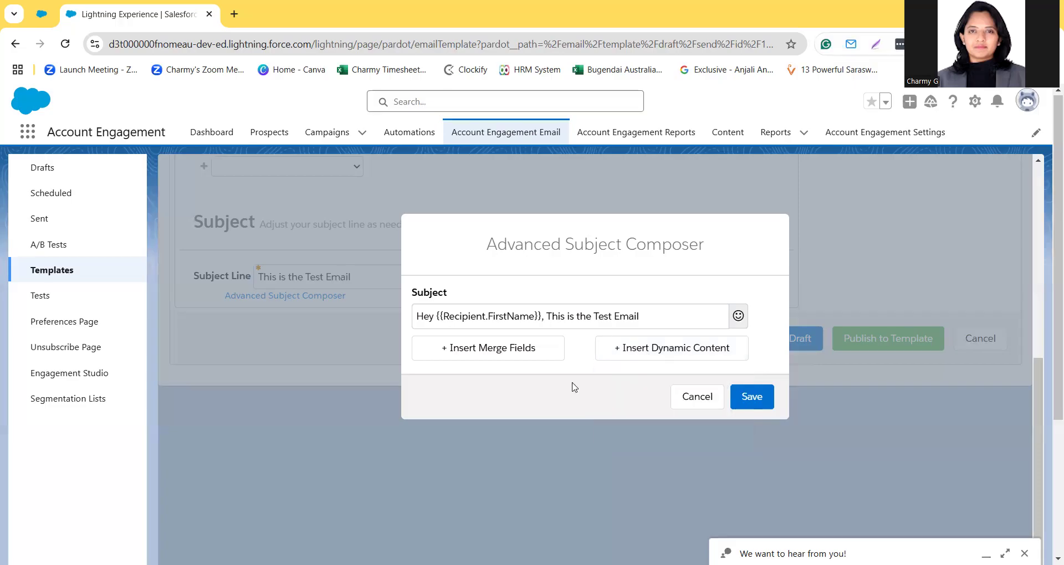
- Save the personalized subject line from the composer and save the email template draft
{"action": "left_click", "coordinate": [760, 398]}
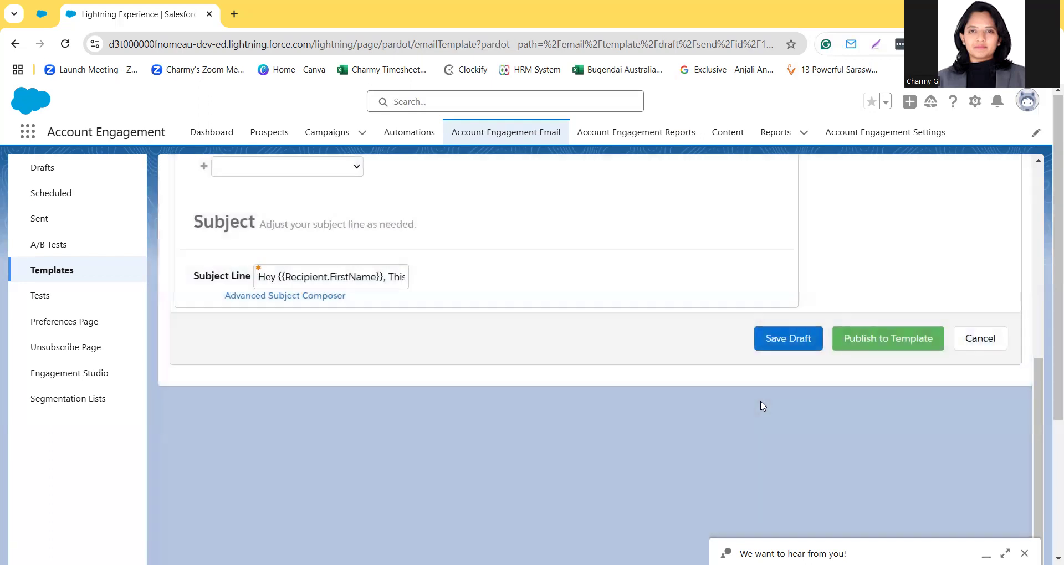
{"action": "left_click", "coordinate": [758, 339]}
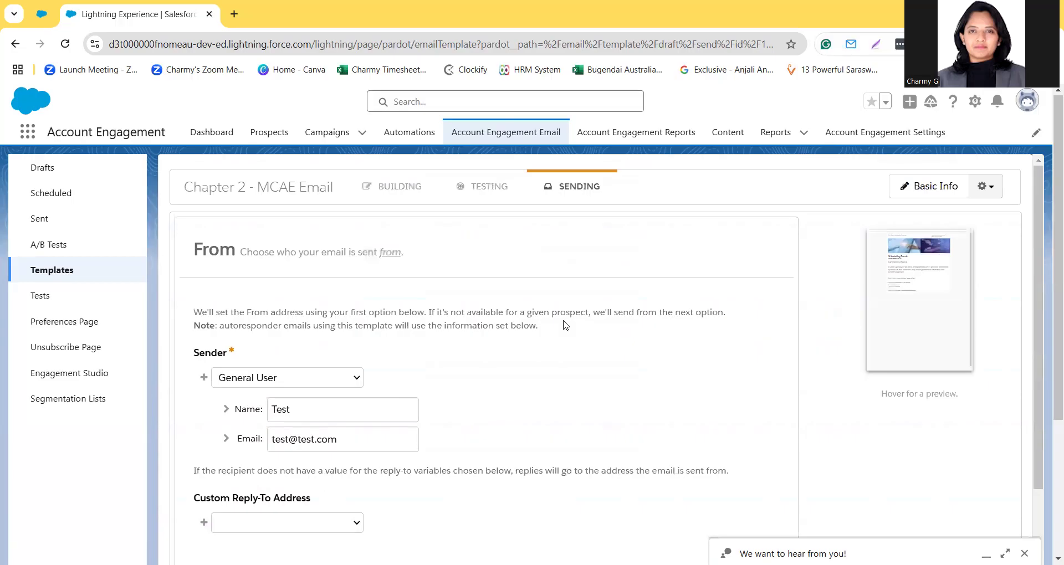
- Open the rendering test "Proof - This is the Test Email" and examine its desktop, web and mobile email client renders
{"action": "left_click", "coordinate": [477, 190]}
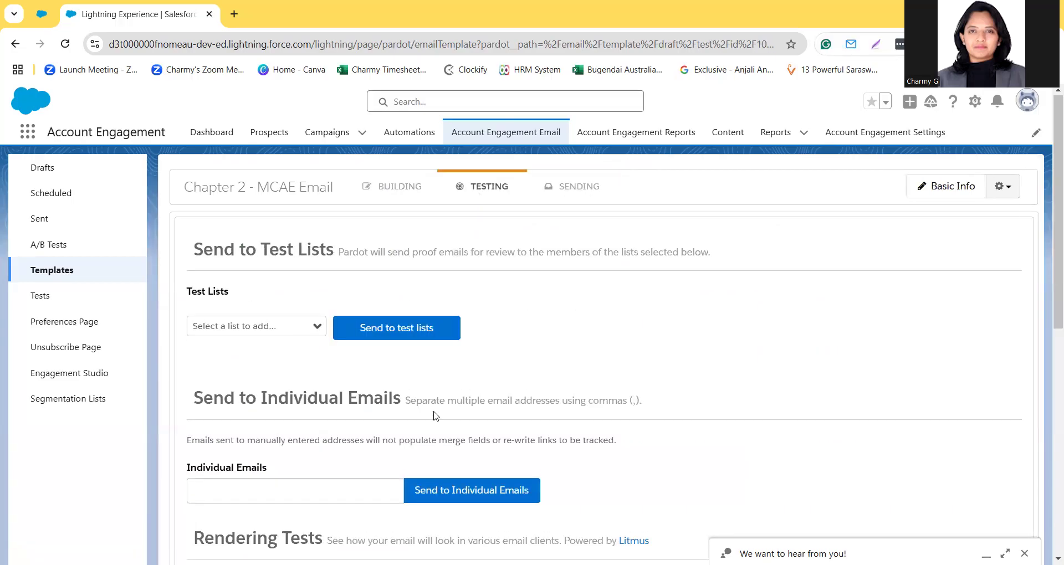
{"action": "scroll", "coordinate": [435, 416], "scroll_direction": "down", "scroll_amount": 10}
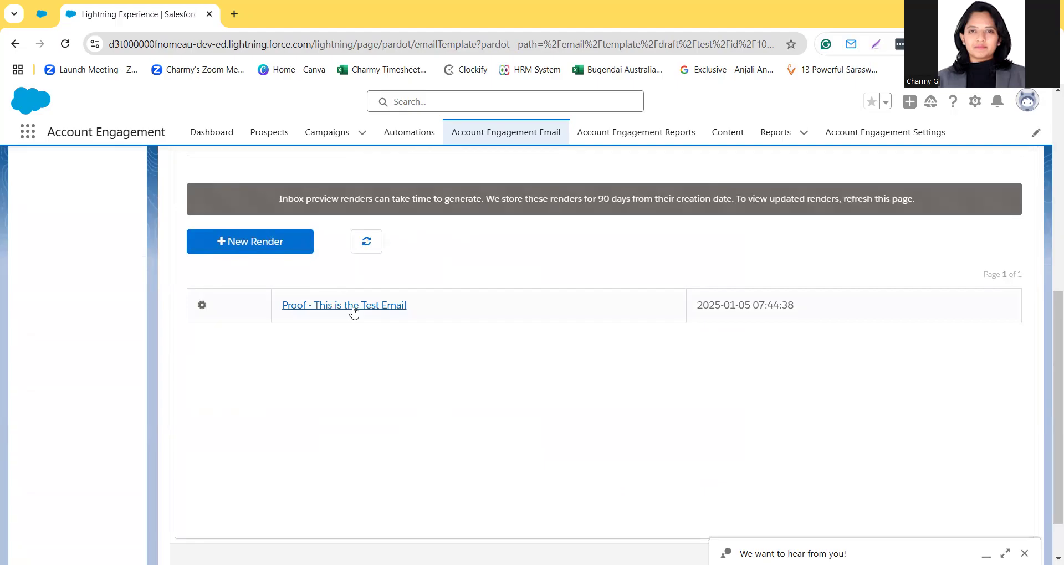
{"action": "left_click", "coordinate": [305, 306]}
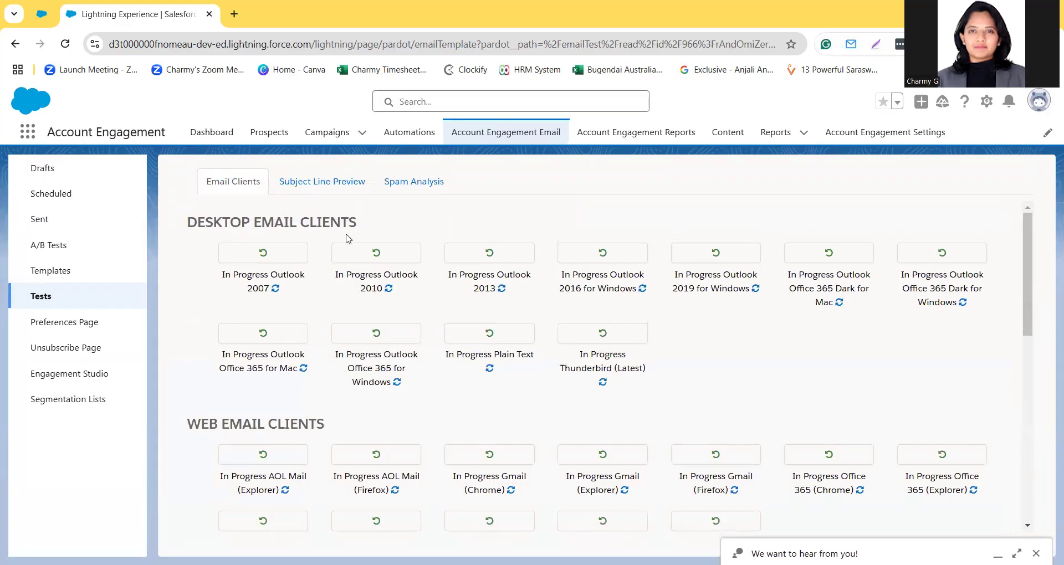
{"action": "scroll", "coordinate": [348, 238], "scroll_direction": "down", "scroll_amount": 2}
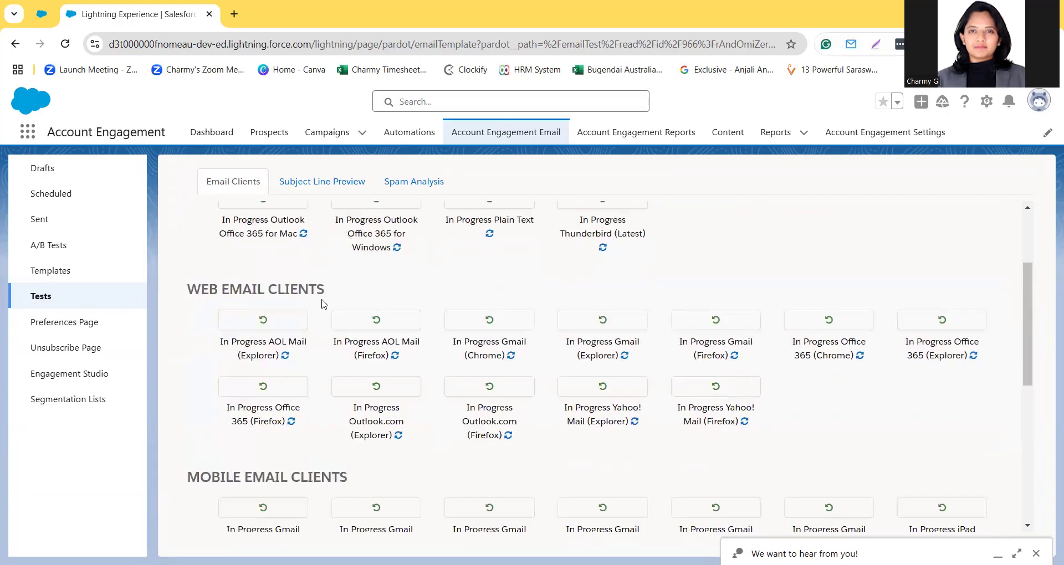
{"action": "scroll", "coordinate": [324, 303], "scroll_direction": "down", "scroll_amount": 3}
{"action": "scroll", "coordinate": [346, 334], "scroll_direction": "down", "scroll_amount": 3}
{"action": "scroll", "coordinate": [347, 334], "scroll_direction": "up", "scroll_amount": 10}
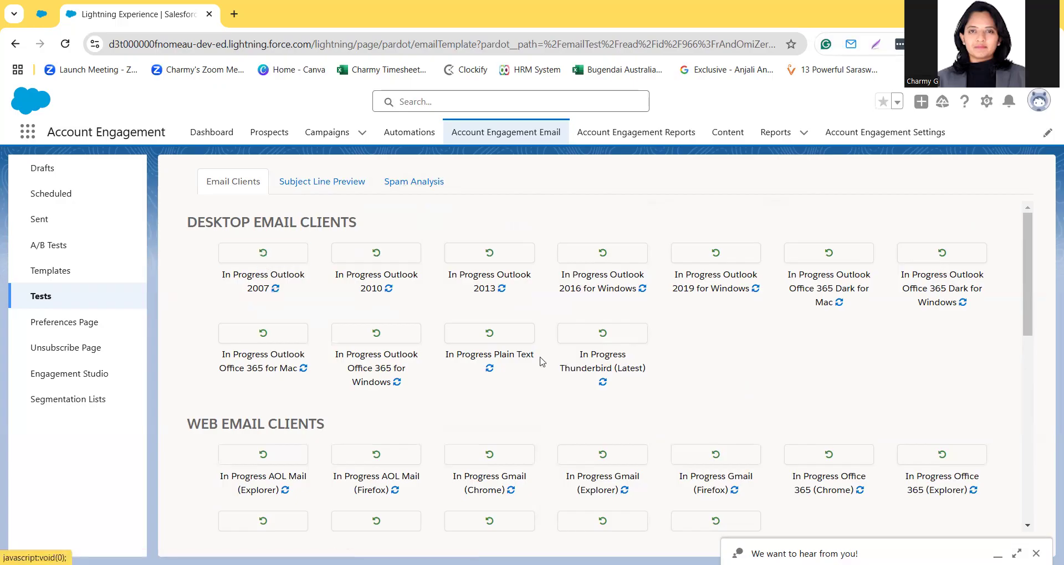
{"action": "scroll", "coordinate": [542, 362], "scroll_direction": "down", "scroll_amount": 6}
{"action": "scroll", "coordinate": [542, 362], "scroll_direction": "down", "scroll_amount": 3}
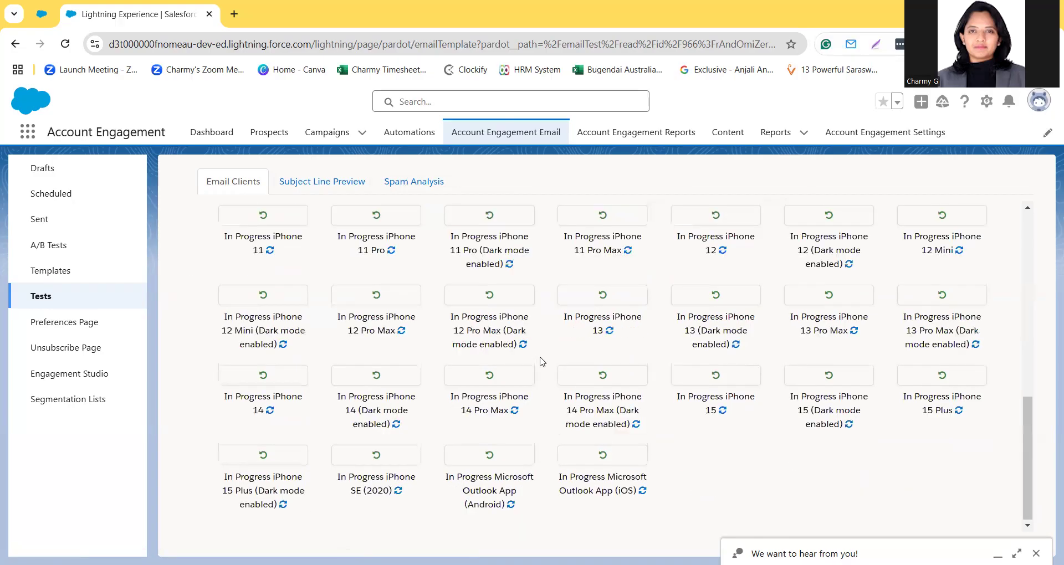
{"action": "scroll", "coordinate": [542, 361], "scroll_direction": "up", "scroll_amount": 10}
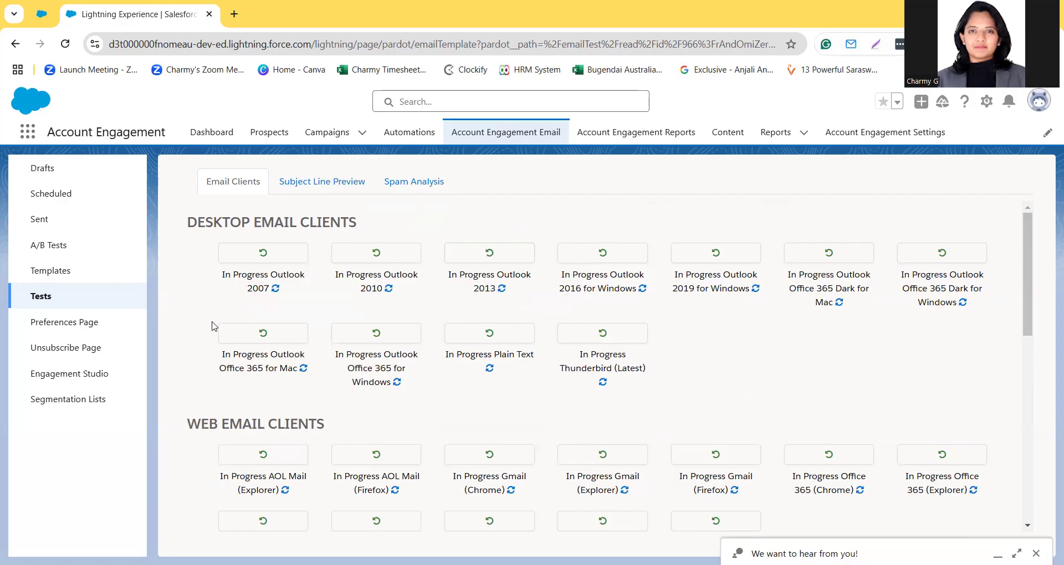
{"action": "scroll", "coordinate": [525, 402], "scroll_direction": "down", "scroll_amount": 8}
{"action": "scroll", "coordinate": [527, 404], "scroll_direction": "up", "scroll_amount": 8}
- Examine the test's subject line previews for the Outlook versions, Gmail, Outlook.com and Yahoo
{"action": "left_click", "coordinate": [321, 182]}
{"action": "scroll", "coordinate": [403, 355], "scroll_direction": "down", "scroll_amount": 2}
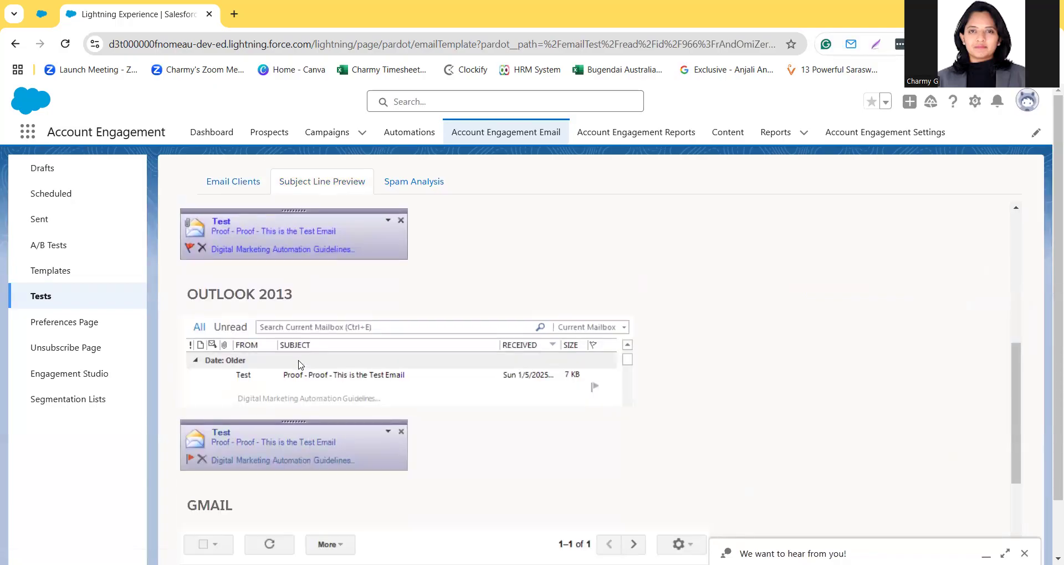
{"action": "scroll", "coordinate": [300, 364], "scroll_direction": "down", "scroll_amount": 5}
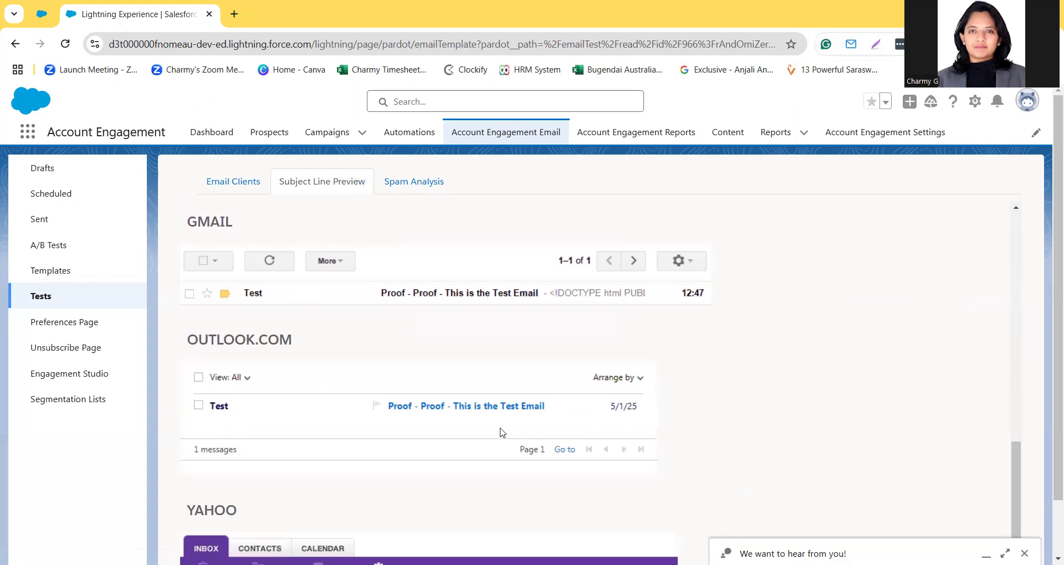
{"action": "scroll", "coordinate": [385, 368], "scroll_direction": "down", "scroll_amount": 1}
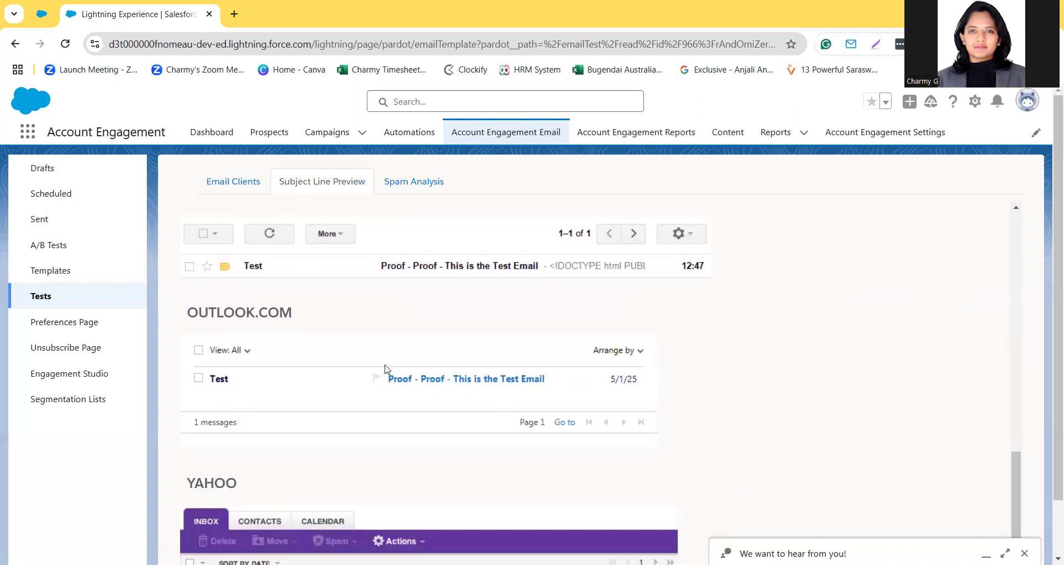
{"action": "scroll", "coordinate": [386, 369], "scroll_direction": "up", "scroll_amount": 5}
{"action": "scroll", "coordinate": [386, 368], "scroll_direction": "down", "scroll_amount": 2}
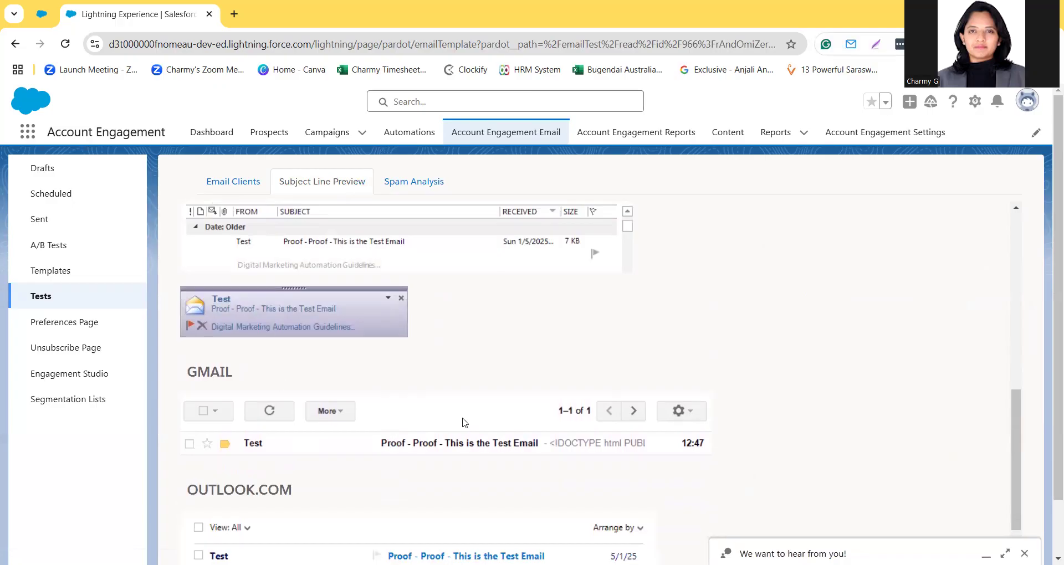
{"action": "scroll", "coordinate": [464, 423], "scroll_direction": "up", "scroll_amount": 3}
{"action": "scroll", "coordinate": [351, 415], "scroll_direction": "up", "scroll_amount": 1}
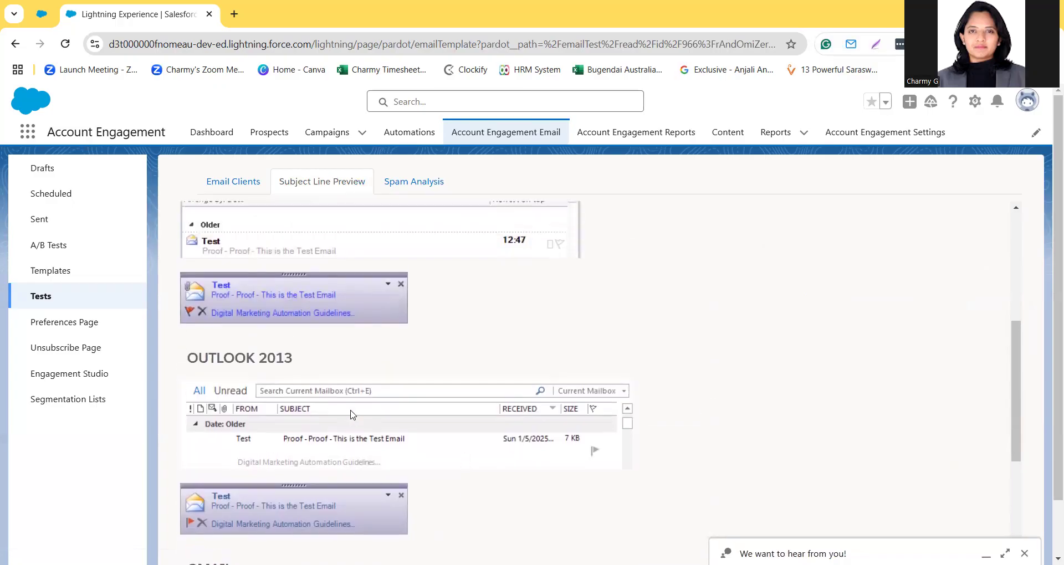
{"action": "scroll", "coordinate": [294, 382], "scroll_direction": "up", "scroll_amount": 4}
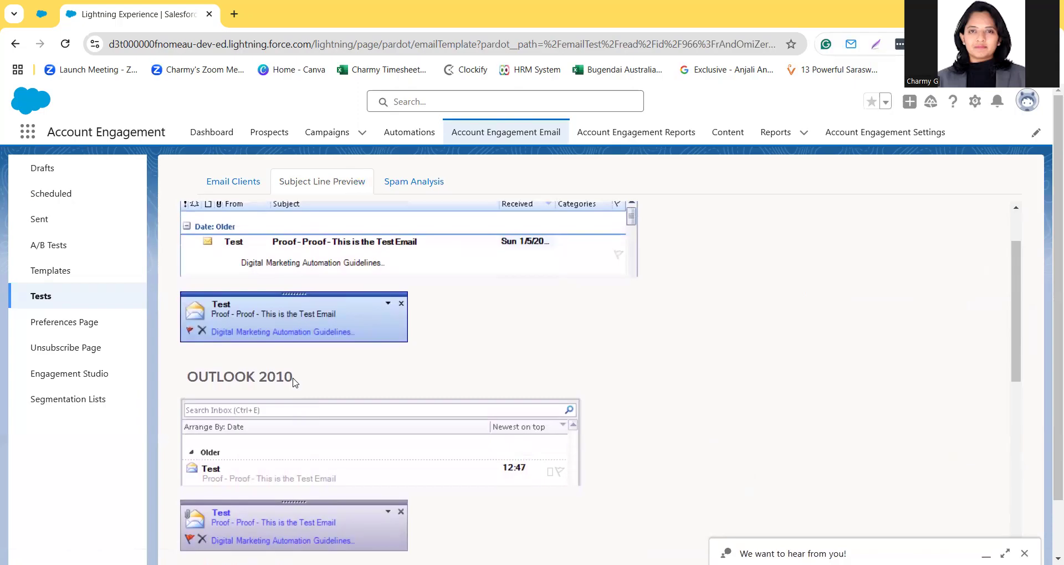
{"action": "scroll", "coordinate": [294, 382], "scroll_direction": "up", "scroll_amount": 2}
{"action": "scroll", "coordinate": [294, 381], "scroll_direction": "down", "scroll_amount": 10}
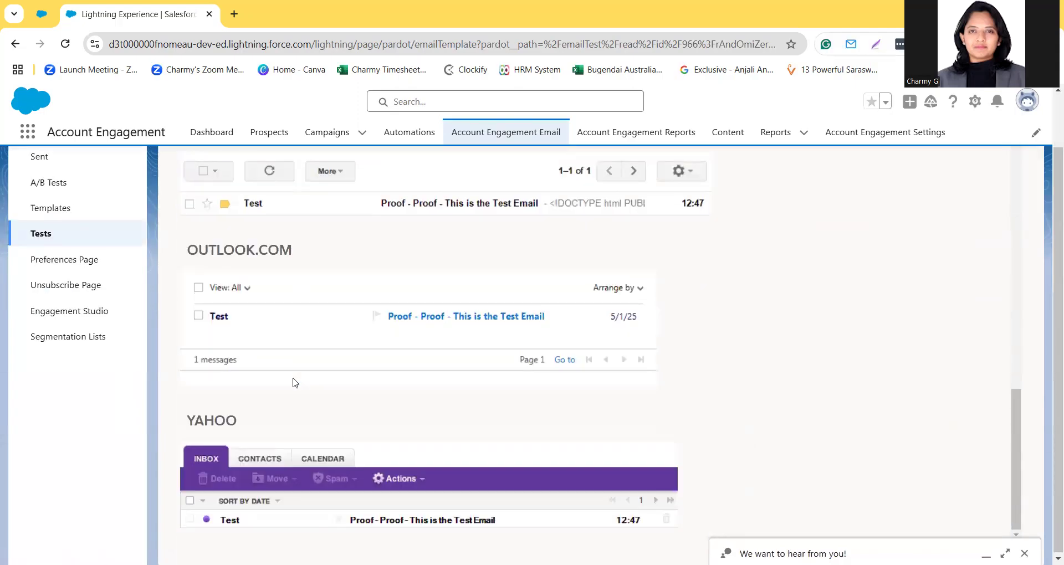
{"action": "scroll", "coordinate": [296, 383], "scroll_direction": "up", "scroll_amount": 10}
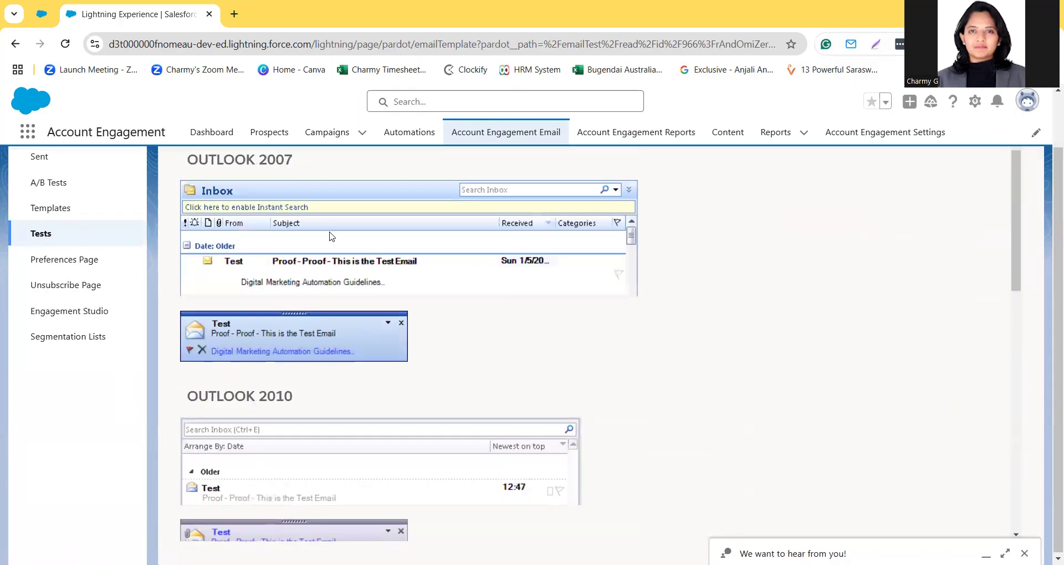
{"action": "scroll", "coordinate": [332, 237], "scroll_direction": "up", "scroll_amount": 2}
- Check the test's spam analysis and look over the email client renders again
{"action": "left_click", "coordinate": [411, 183]}
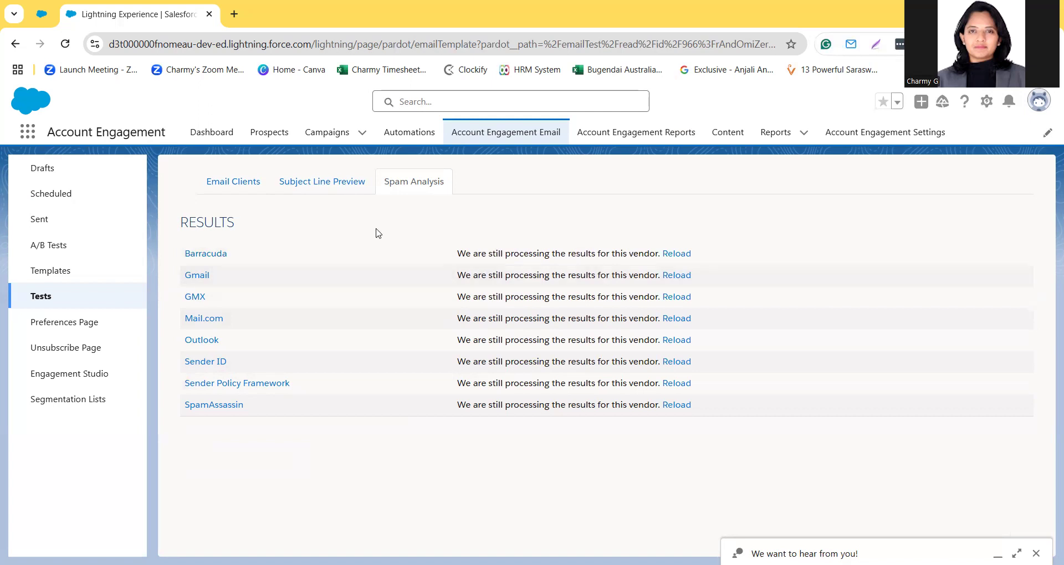
{"action": "left_click", "coordinate": [253, 183]}
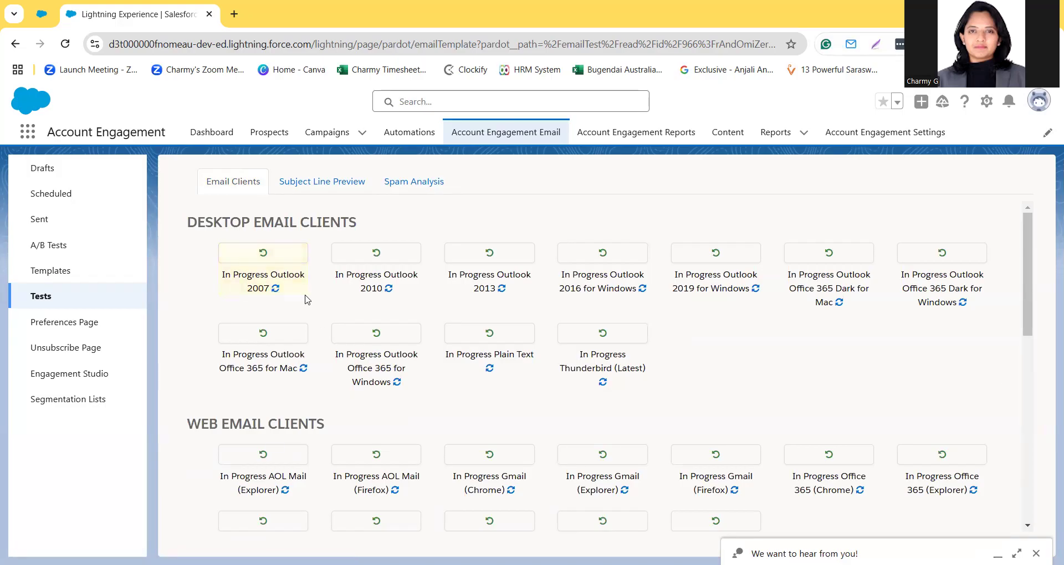
{"action": "scroll", "coordinate": [305, 298], "scroll_direction": "down", "scroll_amount": 5}
{"action": "scroll", "coordinate": [304, 298], "scroll_direction": "down", "scroll_amount": 5}
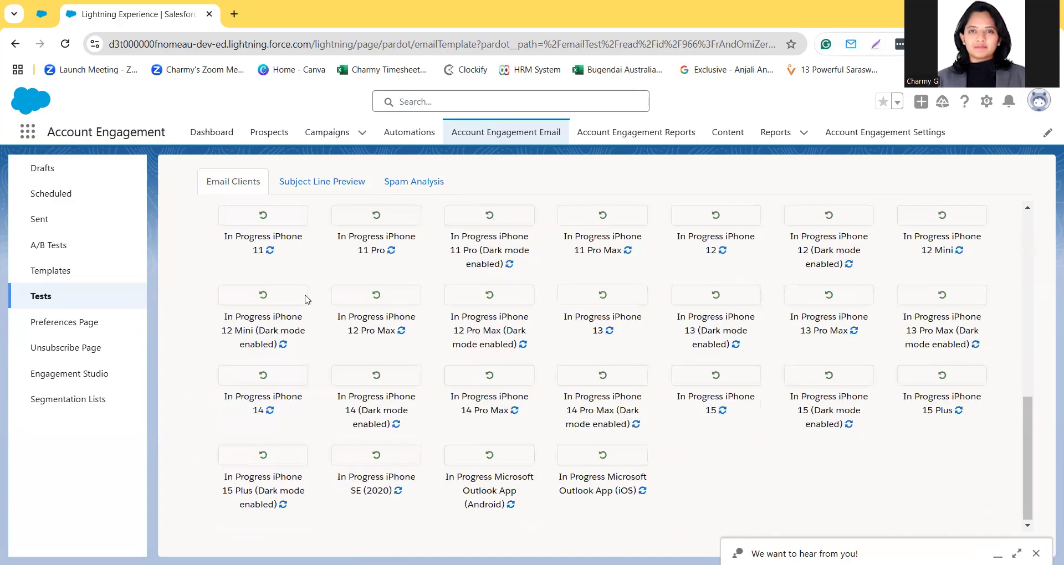
{"action": "scroll", "coordinate": [305, 299], "scroll_direction": "up", "scroll_amount": 5}
{"action": "scroll", "coordinate": [304, 299], "scroll_direction": "up", "scroll_amount": 3}
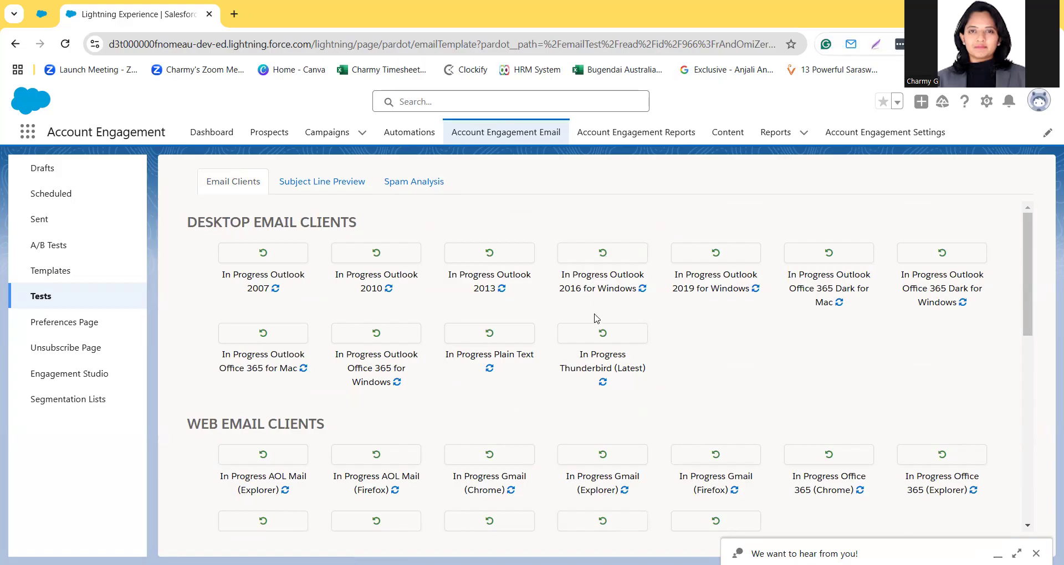
{"action": "scroll", "coordinate": [597, 318], "scroll_direction": "down", "scroll_amount": 8}
{"action": "scroll", "coordinate": [597, 318], "scroll_direction": "up", "scroll_amount": 2}
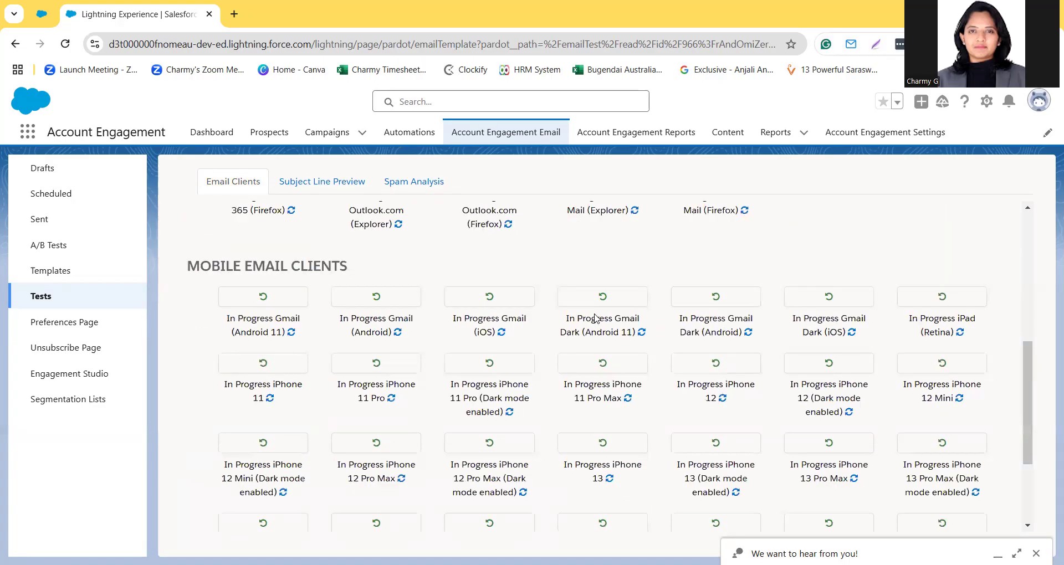
{"action": "scroll", "coordinate": [165, 204], "scroll_direction": "up", "scroll_amount": 8}
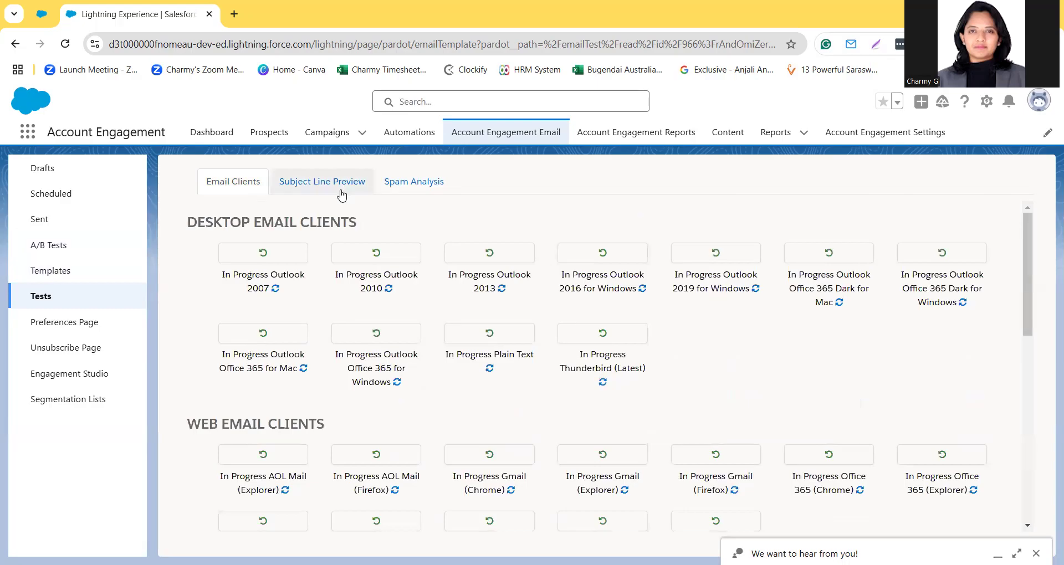
- Return to the testing page of "Chapter 2 - MCAE Email" and publish the draft to the template
{"action": "left_click", "coordinate": [15, 46]}
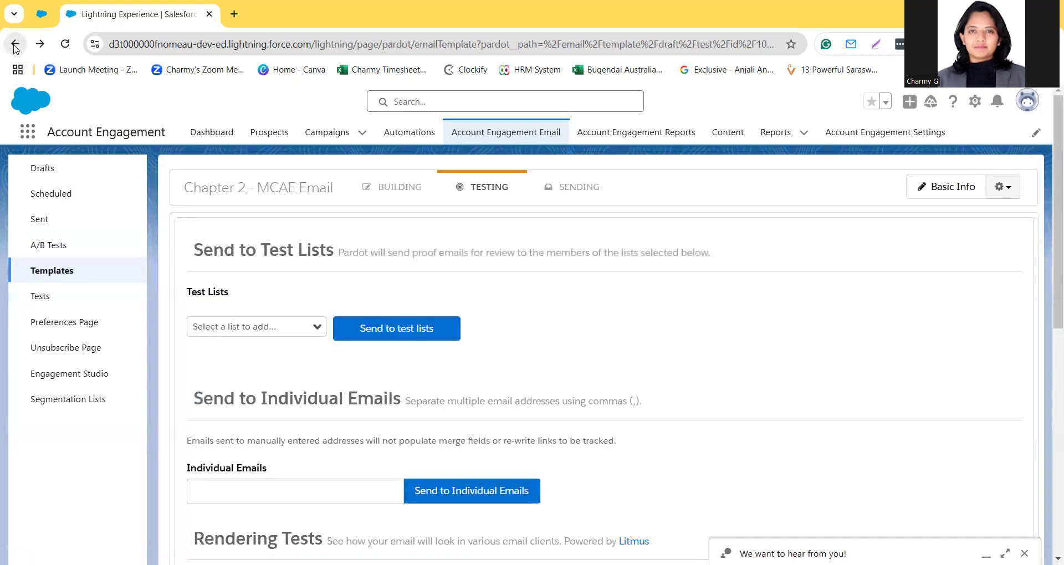
{"action": "scroll", "coordinate": [479, 377], "scroll_direction": "down", "scroll_amount": 5}
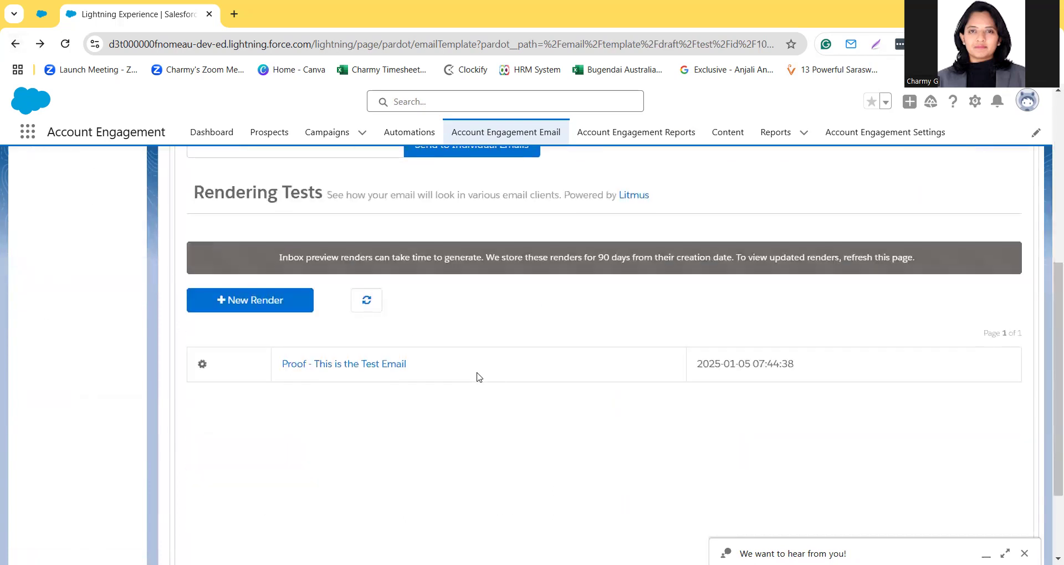
{"action": "scroll", "coordinate": [479, 378], "scroll_direction": "up", "scroll_amount": 5}
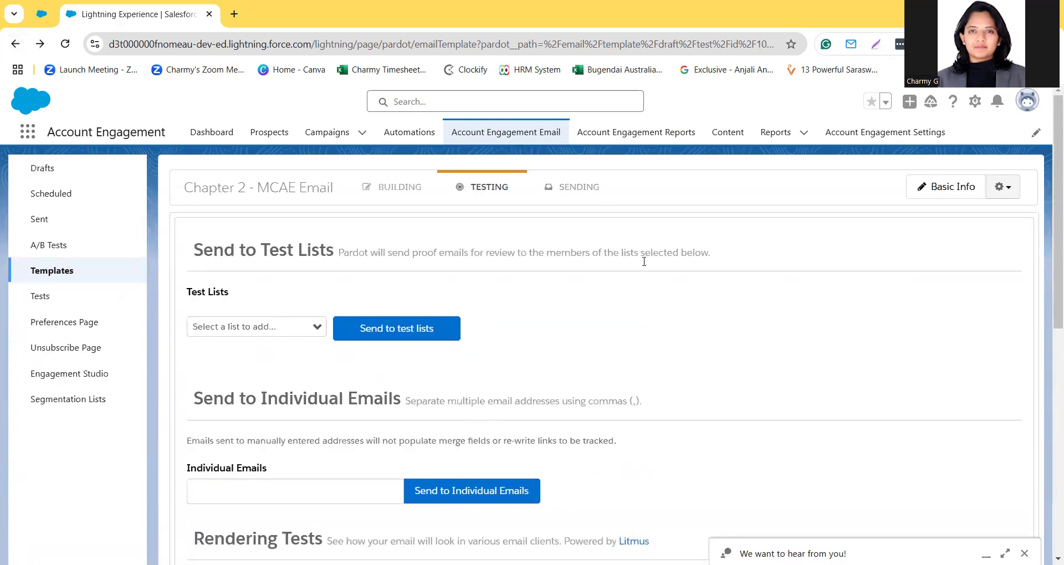
{"action": "scroll", "coordinate": [537, 294], "scroll_direction": "down", "scroll_amount": 8}
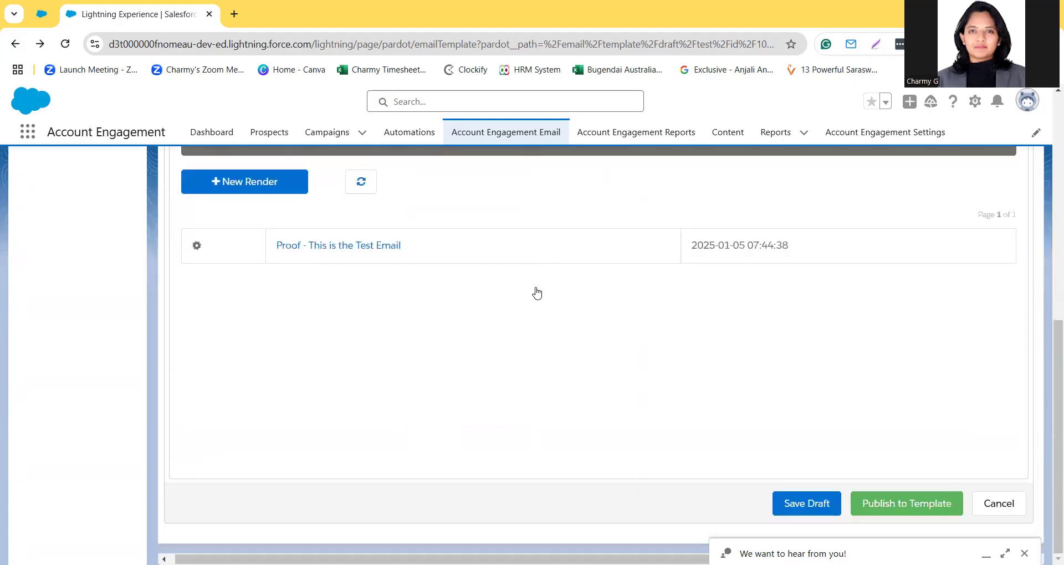
{"action": "left_click", "coordinate": [871, 505]}
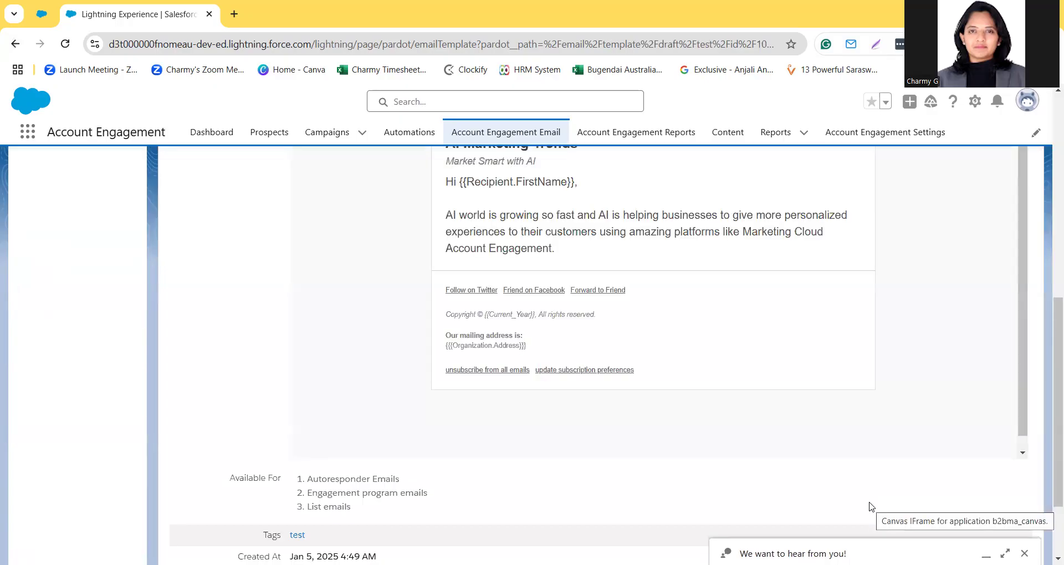
- Review the published template's details, message preview and additional actions without choosing an action
{"action": "scroll", "coordinate": [870, 506], "scroll_direction": "up", "scroll_amount": 8}
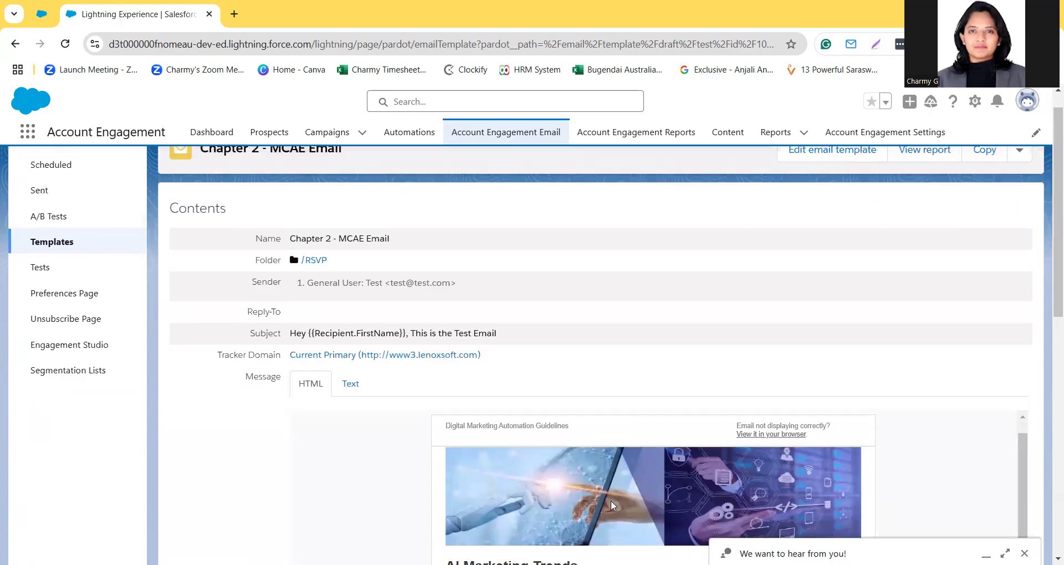
{"action": "scroll", "coordinate": [395, 445], "scroll_direction": "down", "scroll_amount": 8}
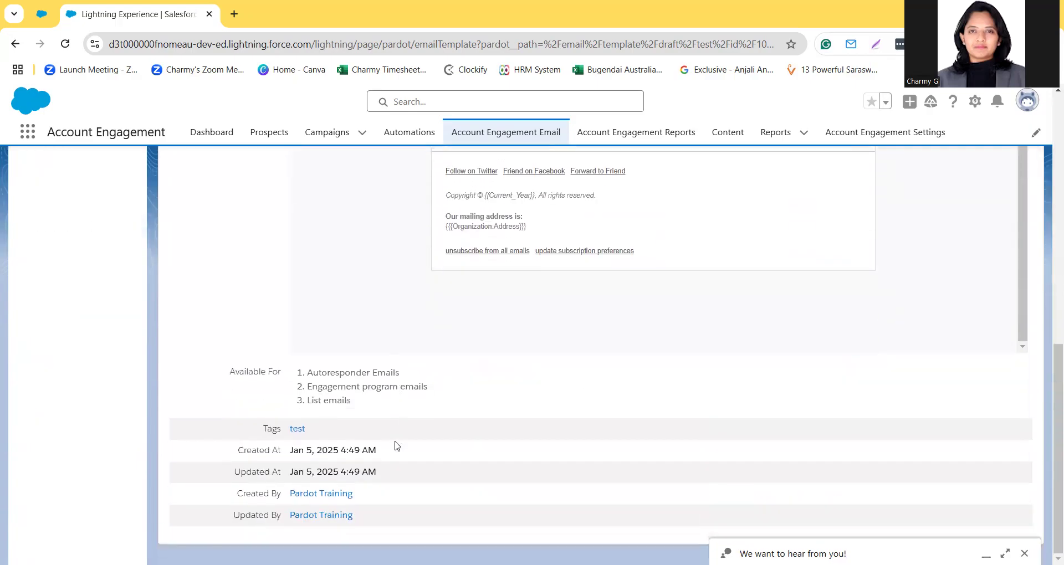
{"action": "scroll", "coordinate": [395, 445], "scroll_direction": "up", "scroll_amount": 10}
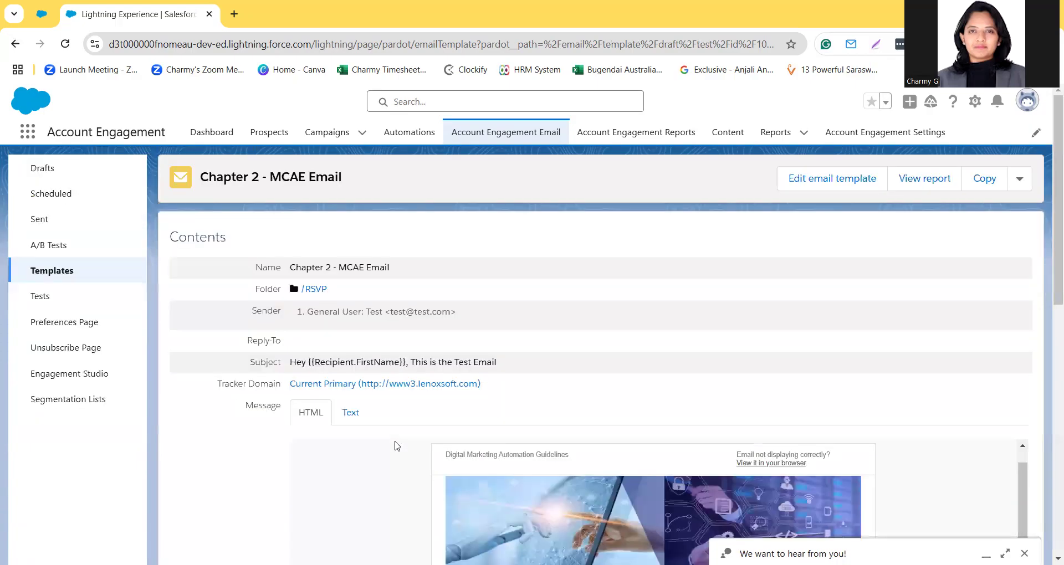
{"action": "left_click", "coordinate": [1020, 183]}
{"action": "left_click", "coordinate": [692, 182]}
- Open the A/B Tests overview and start a new list email from it
{"action": "left_click", "coordinate": [65, 248]}
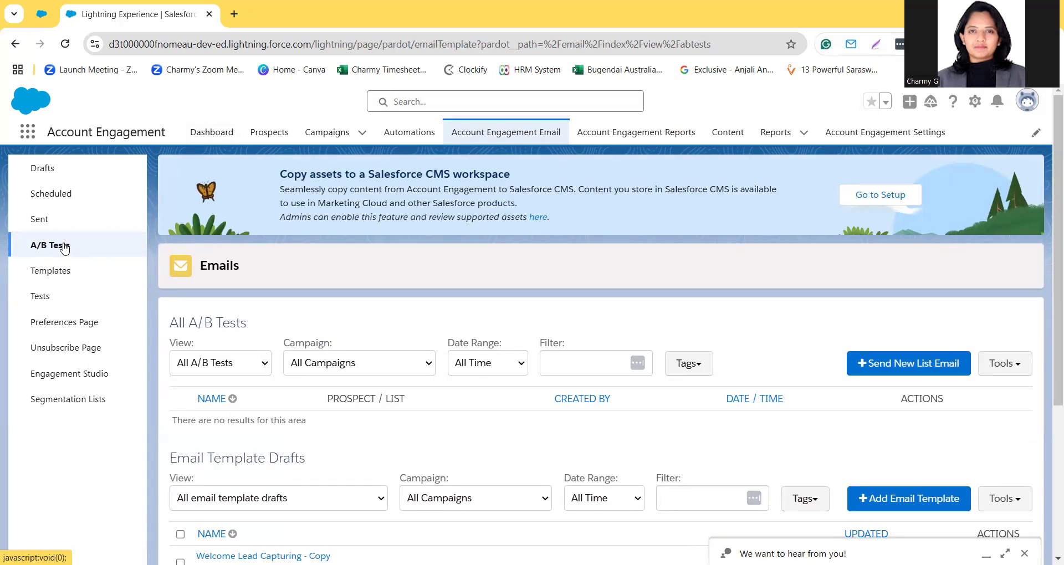
{"action": "scroll", "coordinate": [65, 247], "scroll_direction": "down", "scroll_amount": 4}
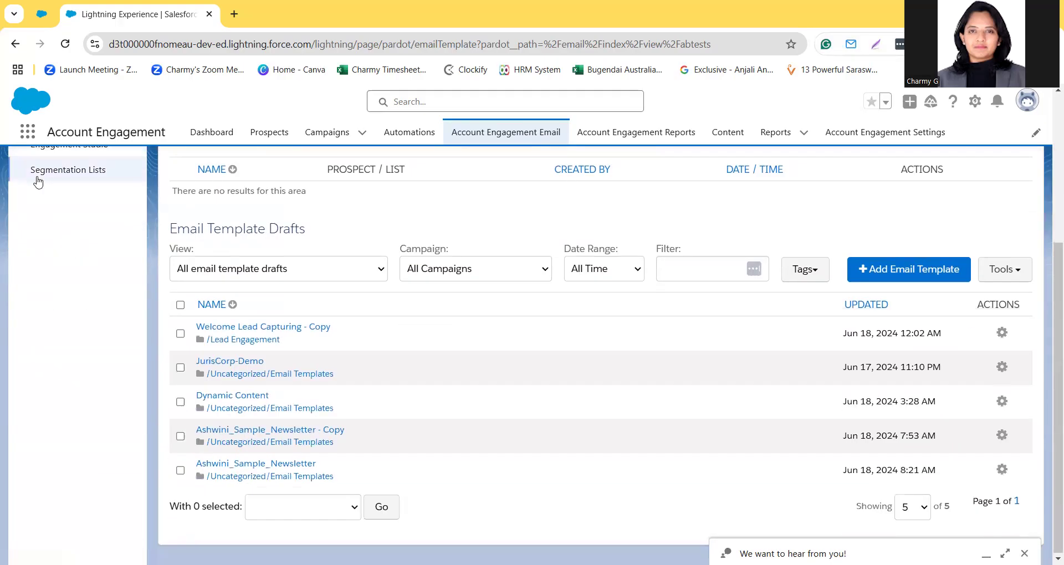
{"action": "scroll", "coordinate": [179, 338], "scroll_direction": "up", "scroll_amount": 3}
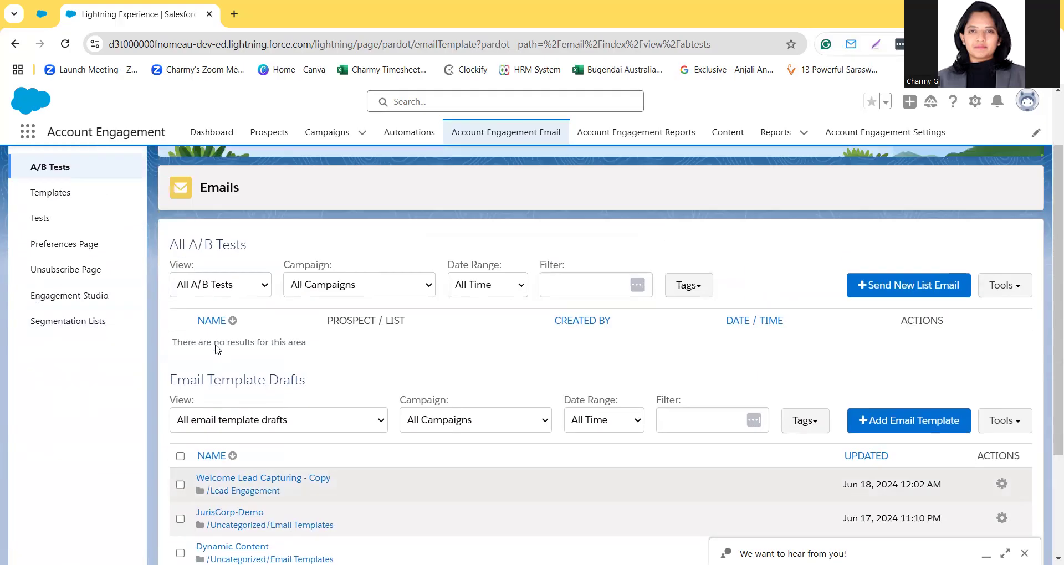
{"action": "left_click", "coordinate": [905, 298]}
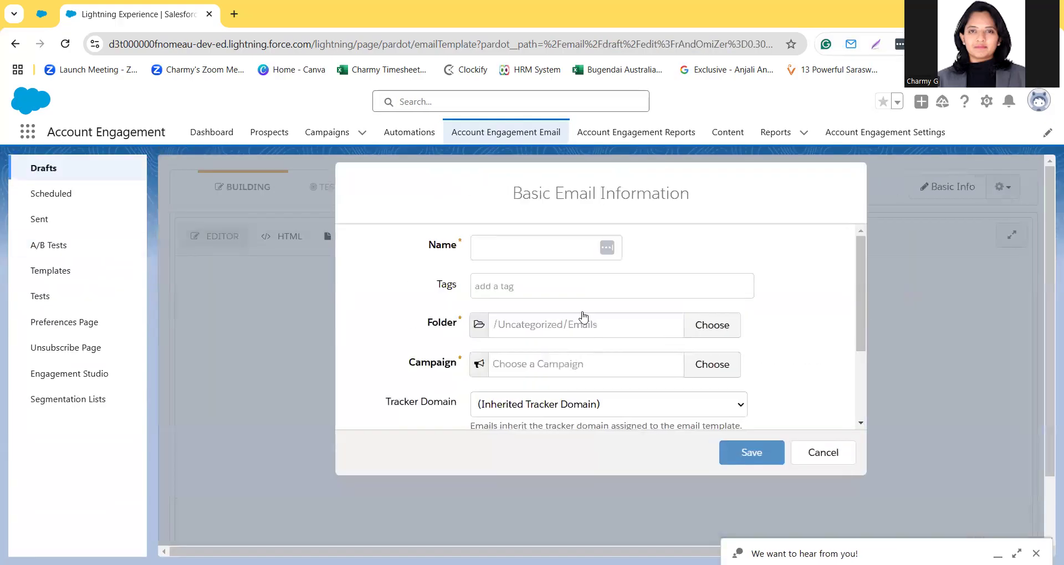
- Name the new list email "Test" and place it in the RSVP folder
{"action": "left_click", "coordinate": [526, 235]}
{"action": "type", "text": "Test"}
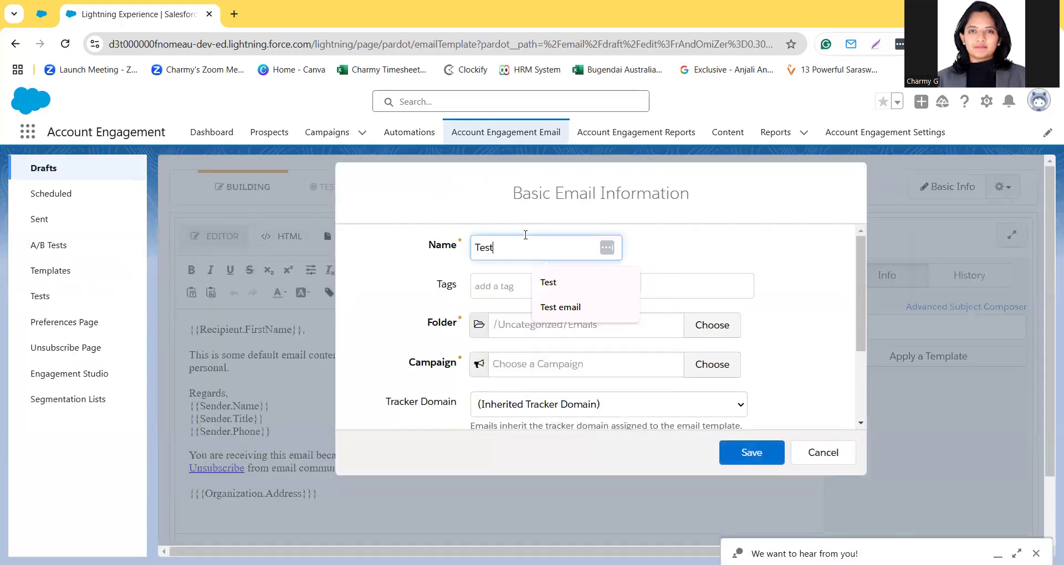
{"action": "left_click", "coordinate": [710, 327]}
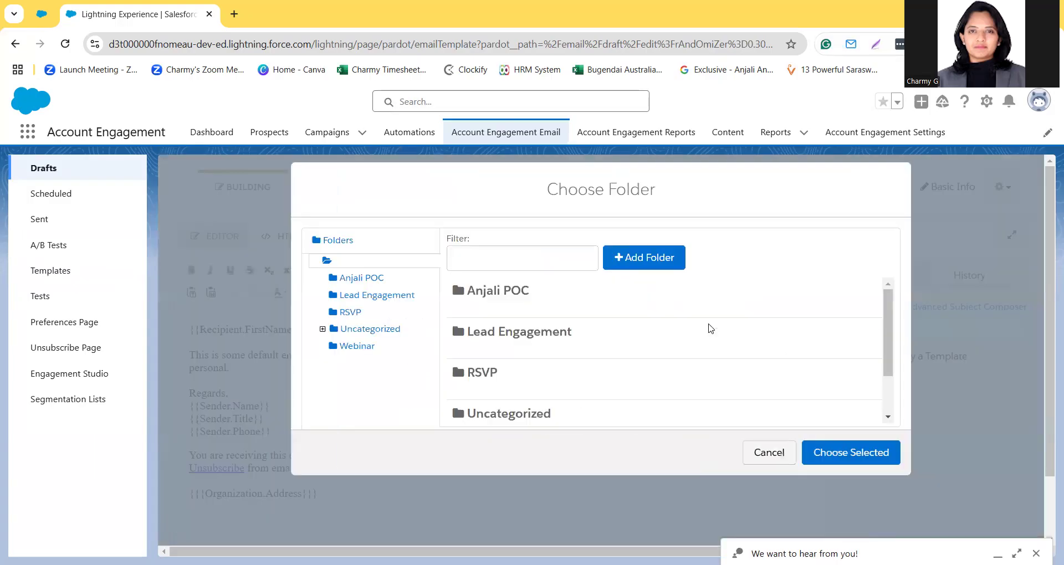
{"action": "left_click", "coordinate": [516, 375]}
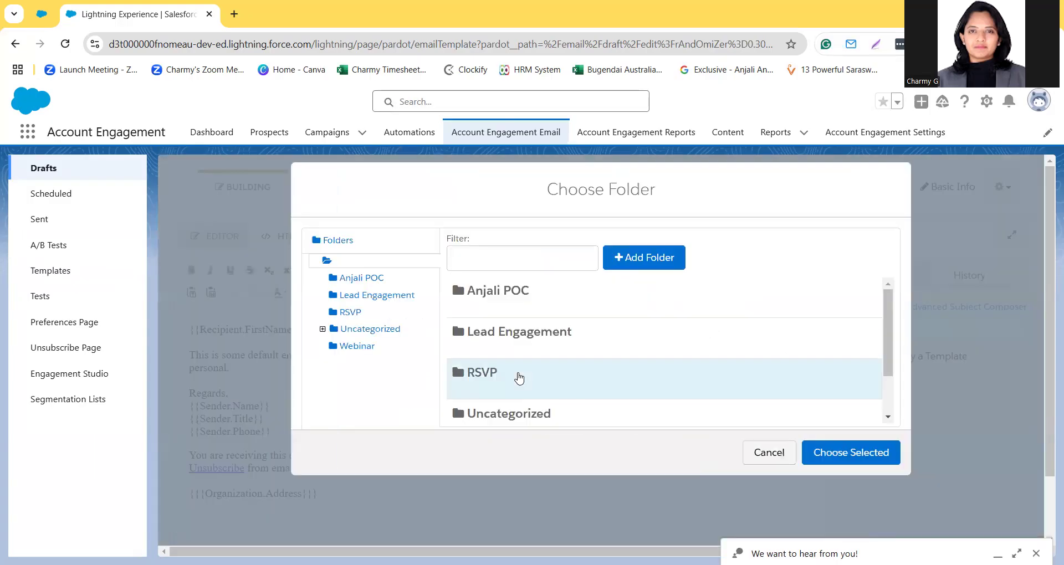
{"action": "left_click", "coordinate": [840, 450]}
- Assign the RSVP campaign to the email
{"action": "left_click", "coordinate": [727, 372]}
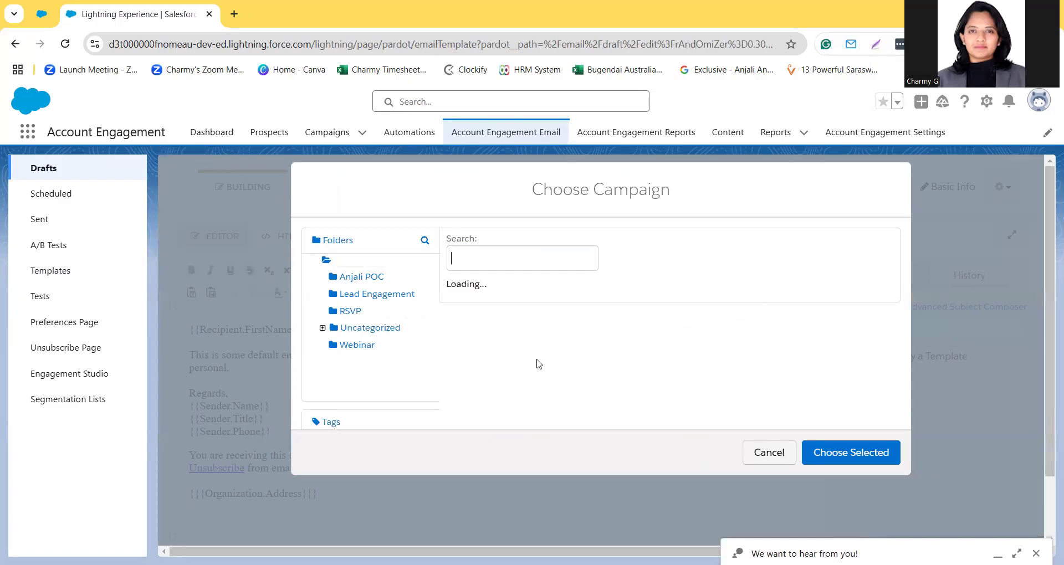
{"action": "scroll", "coordinate": [519, 309], "scroll_direction": "down", "scroll_amount": 5}
{"action": "left_click", "coordinate": [495, 291]}
{"action": "left_click", "coordinate": [858, 455]}
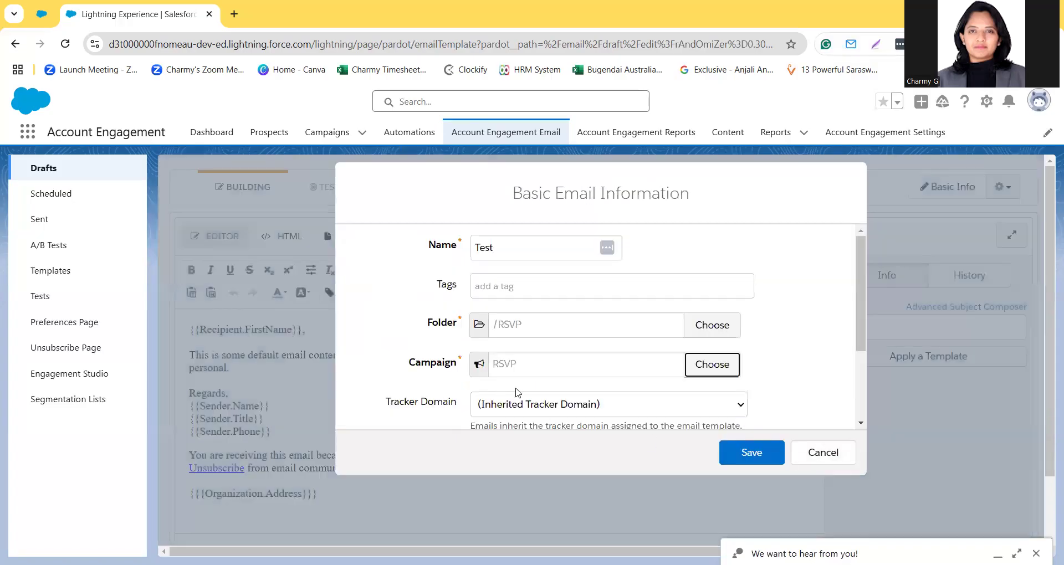
- Enable A/B testing for the email and save its basic information
{"action": "scroll", "coordinate": [515, 393], "scroll_direction": "down", "scroll_amount": 2}
{"action": "left_click", "coordinate": [474, 420]}
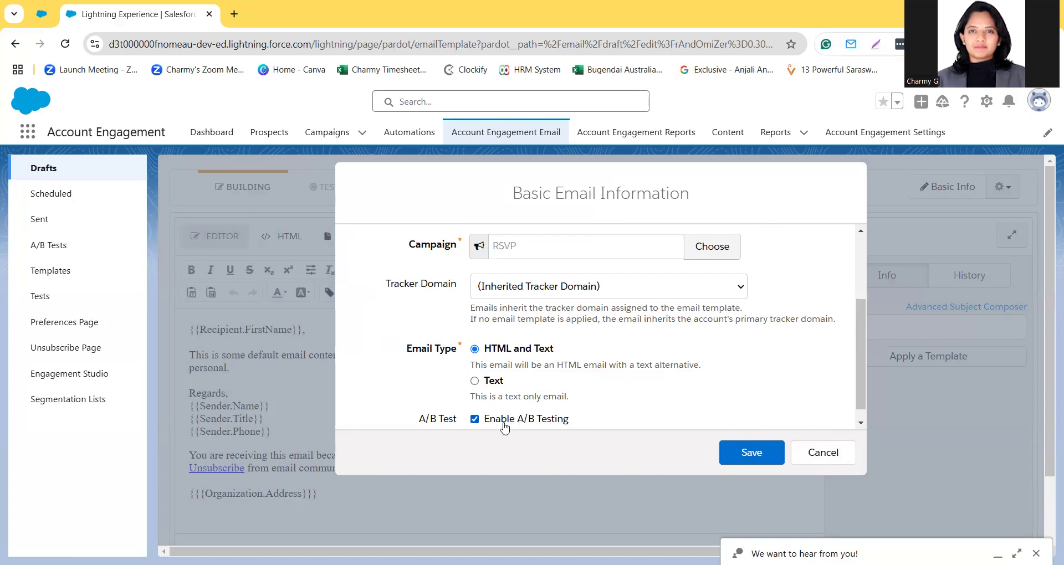
{"action": "left_click", "coordinate": [753, 453]}
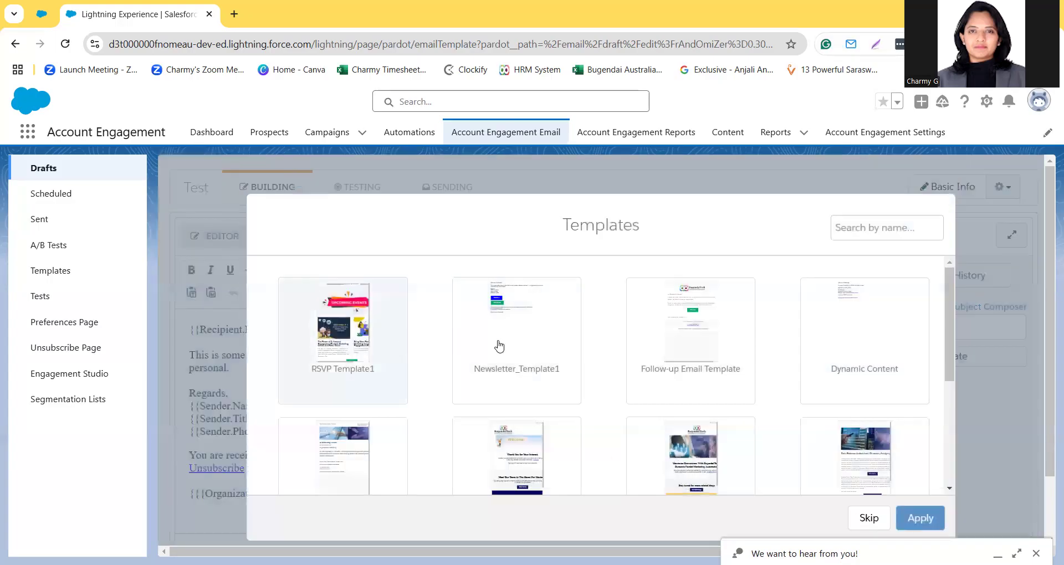
- Apply the "Chapter 2 - MCAE Email" template to the email
{"action": "scroll", "coordinate": [511, 357], "scroll_direction": "down", "scroll_amount": 2}
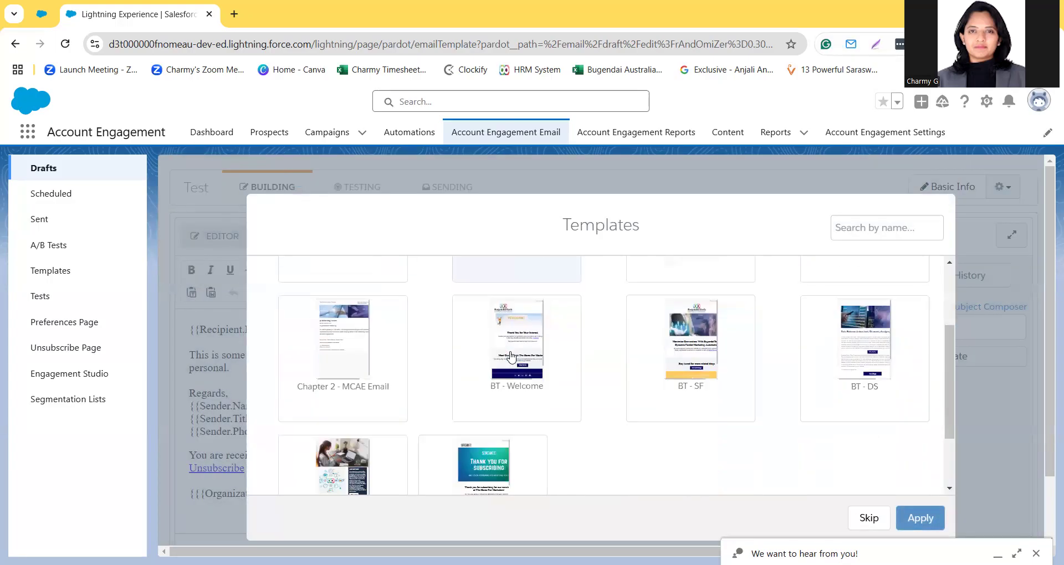
{"action": "scroll", "coordinate": [610, 419], "scroll_direction": "down", "scroll_amount": 2}
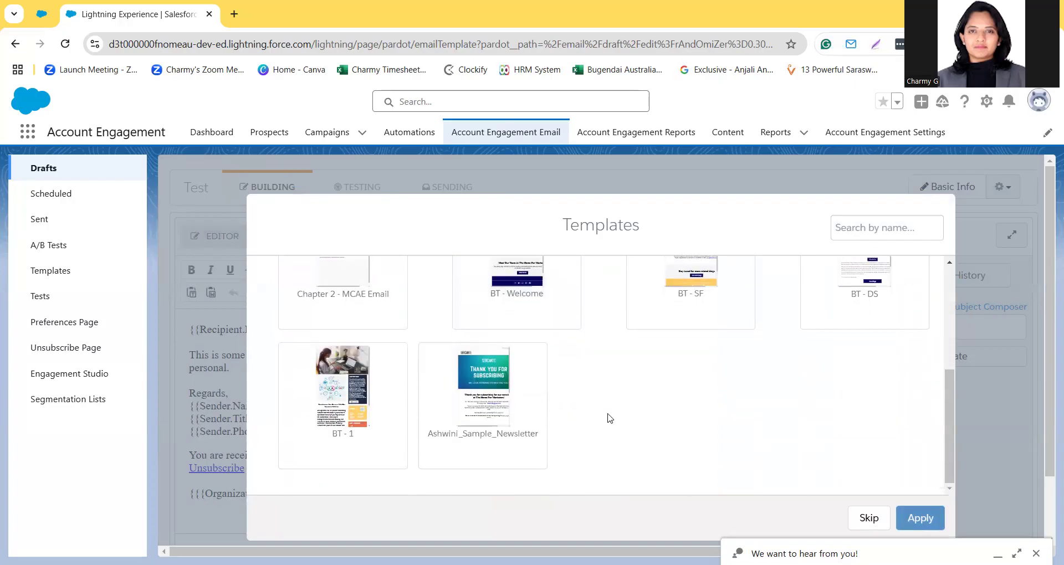
{"action": "scroll", "coordinate": [610, 419], "scroll_direction": "up", "scroll_amount": 4}
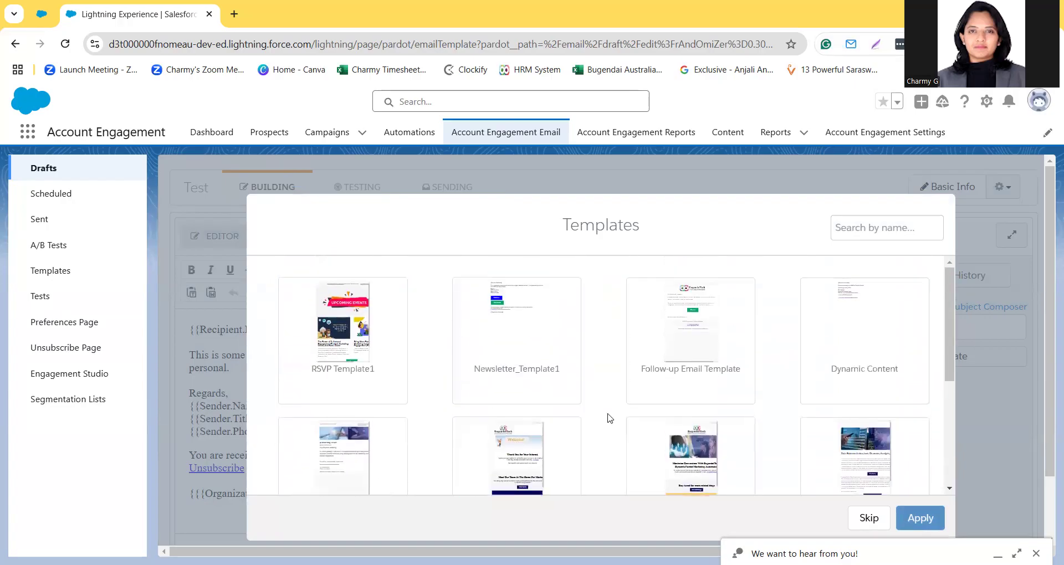
{"action": "scroll", "coordinate": [369, 404], "scroll_direction": "down", "scroll_amount": 2}
{"action": "left_click", "coordinate": [349, 375]}
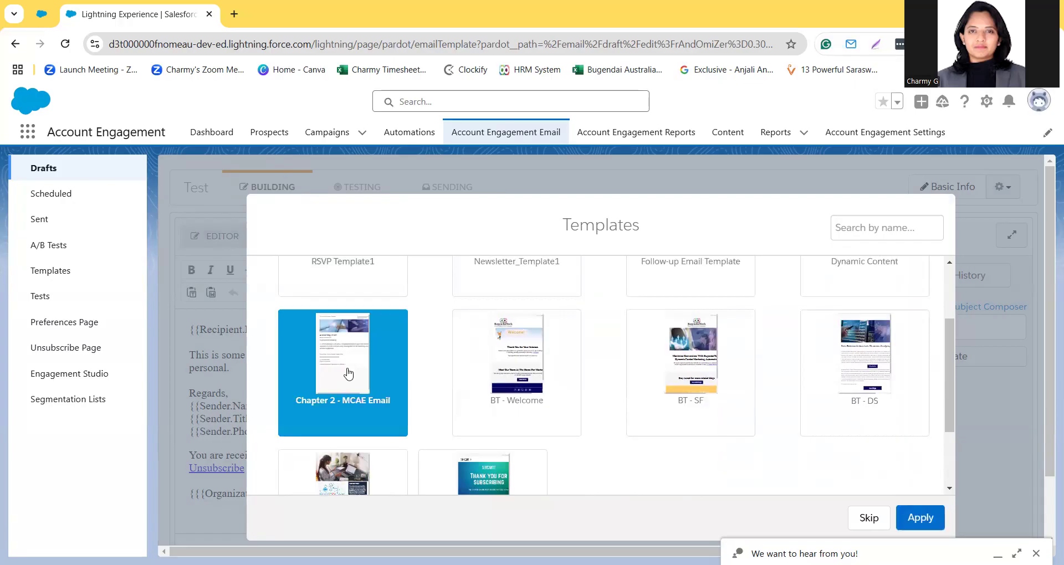
{"action": "left_click", "coordinate": [907, 519]}
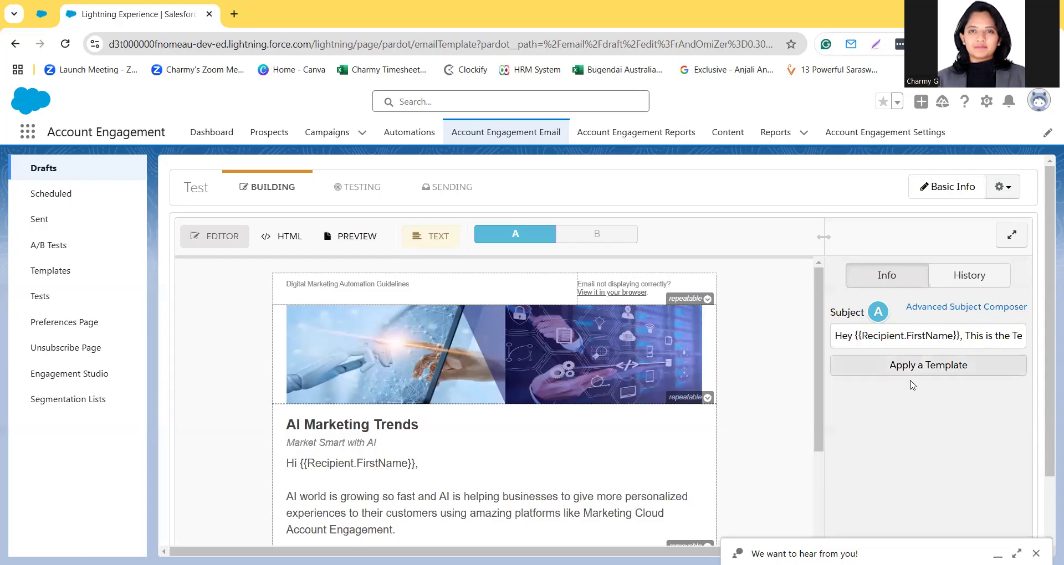
- Switch to version B of the email and set its subject to "This is the Test Email"
{"action": "left_click", "coordinate": [614, 235]}
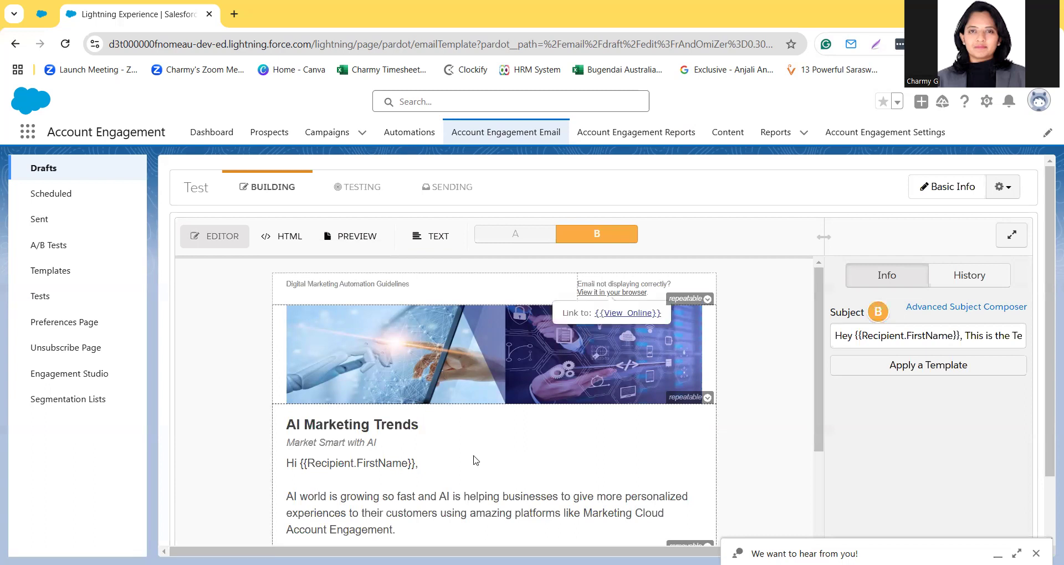
{"action": "scroll", "coordinate": [475, 460], "scroll_direction": "down", "scroll_amount": 2}
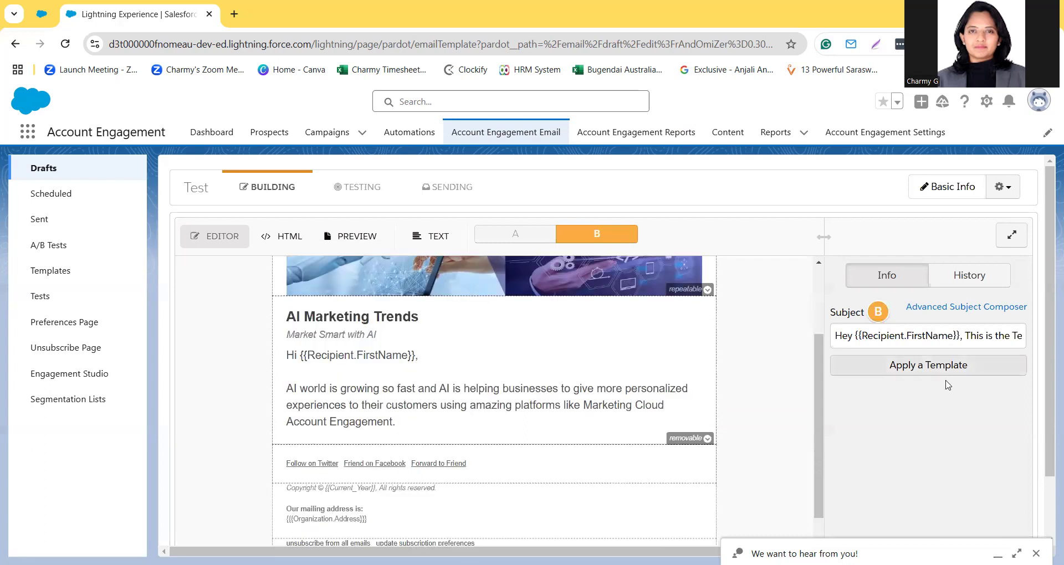
{"action": "triple_click", "coordinate": [963, 336]}
{"action": "type", "text": "This is the Test Email"}
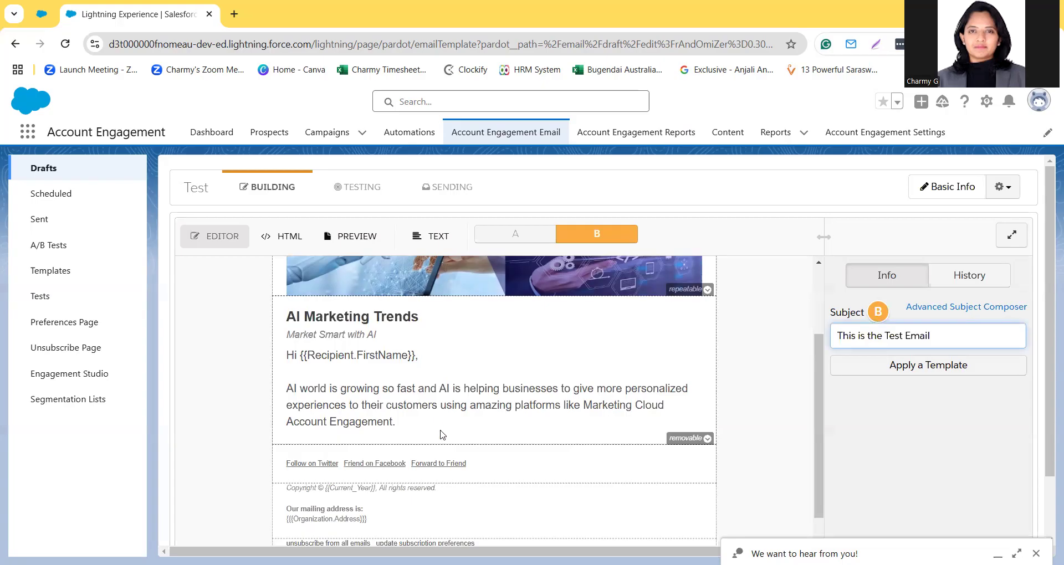
- Add the line "Join Us for a Webinar to explore More." below the AI Marketing Trends paragraph in version B
{"action": "left_click", "coordinate": [394, 421]}
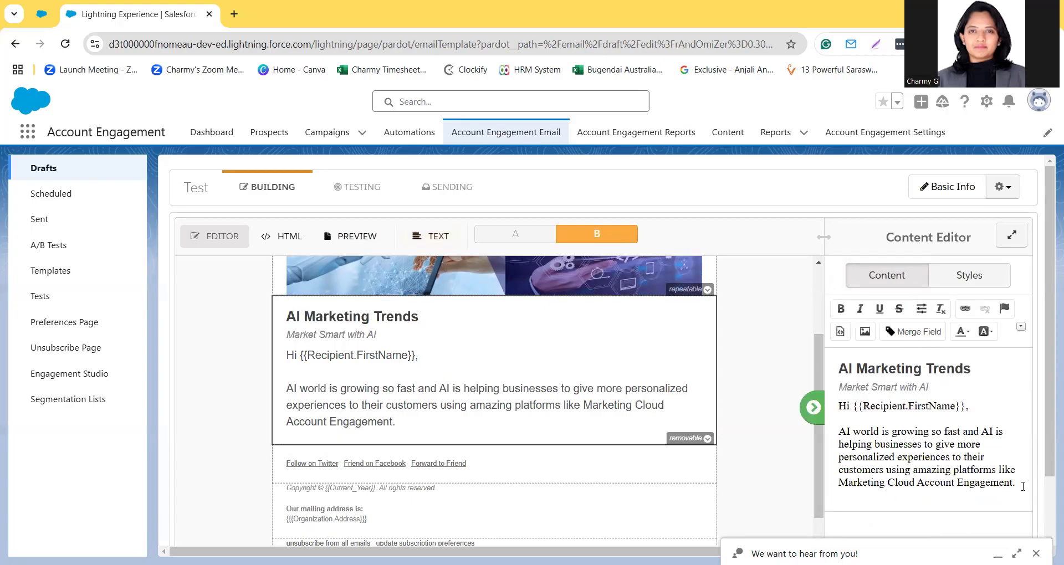
{"action": "key", "text": "Return"}
{"action": "type", "text": "Join"}
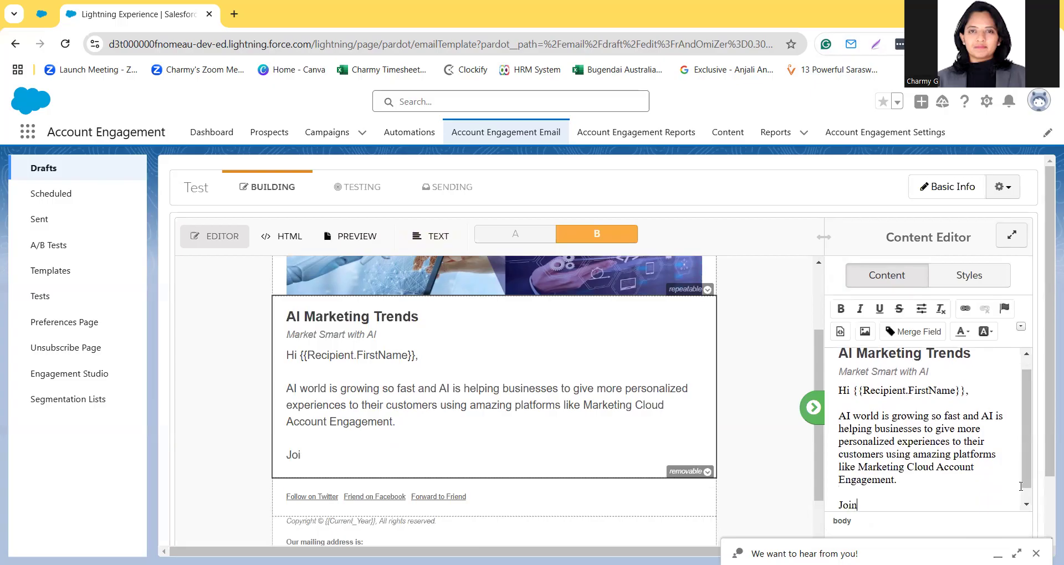
{"action": "type", "text": " Us for a Webinar to explore "}
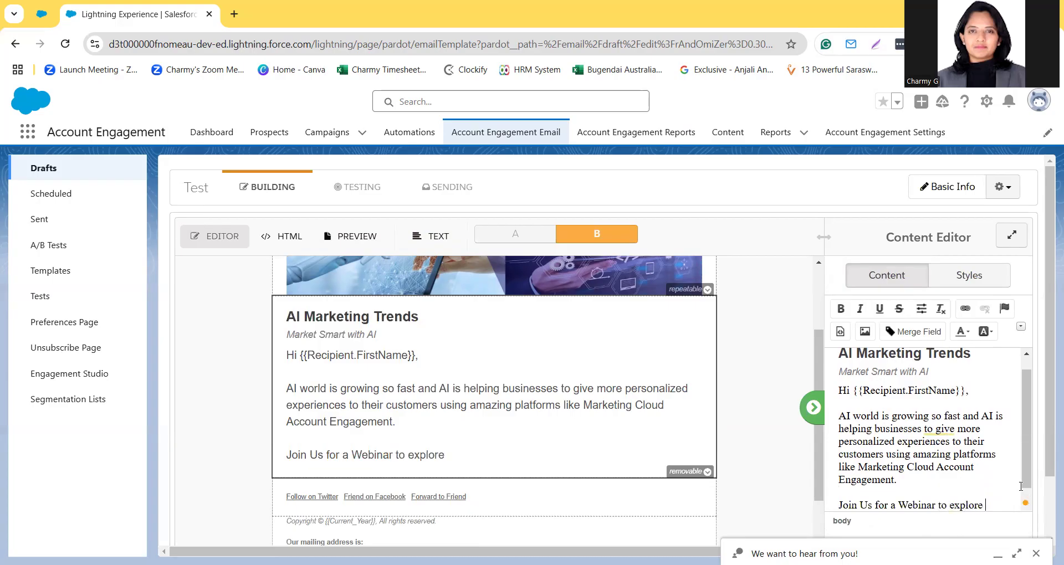
{"action": "type", "text": "More."}
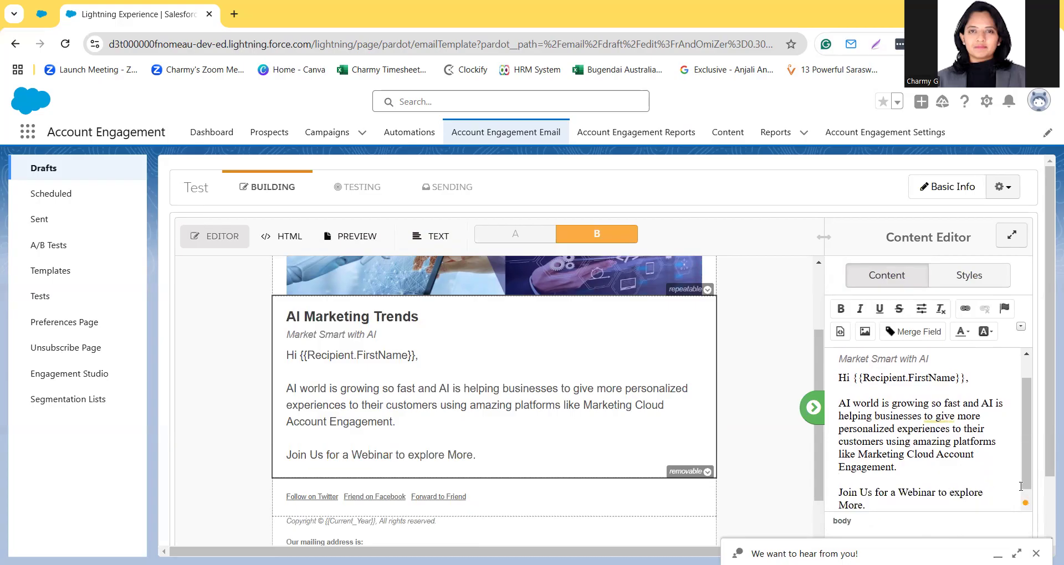
{"action": "scroll", "coordinate": [738, 437], "scroll_direction": "down", "scroll_amount": 1}
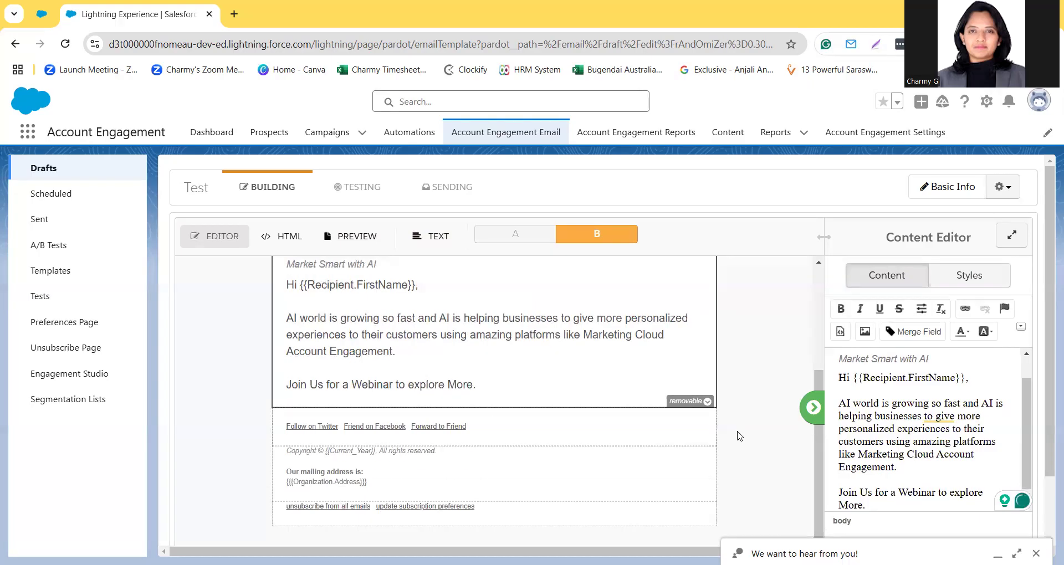
- Look over the email's testing options and proceed to its sending settings
{"action": "left_click", "coordinate": [365, 188]}
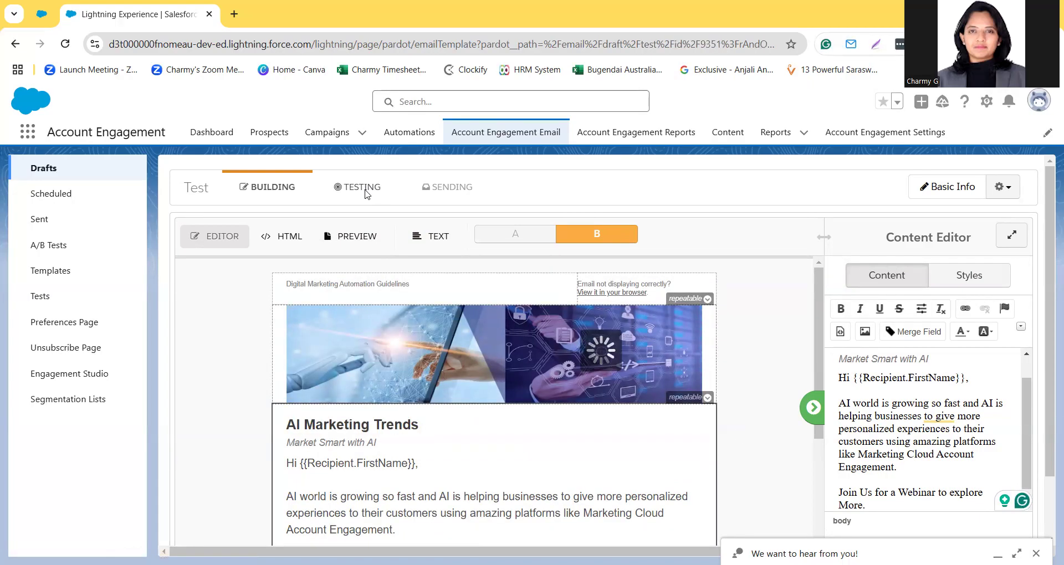
{"action": "scroll", "coordinate": [366, 195], "scroll_direction": "down", "scroll_amount": 5}
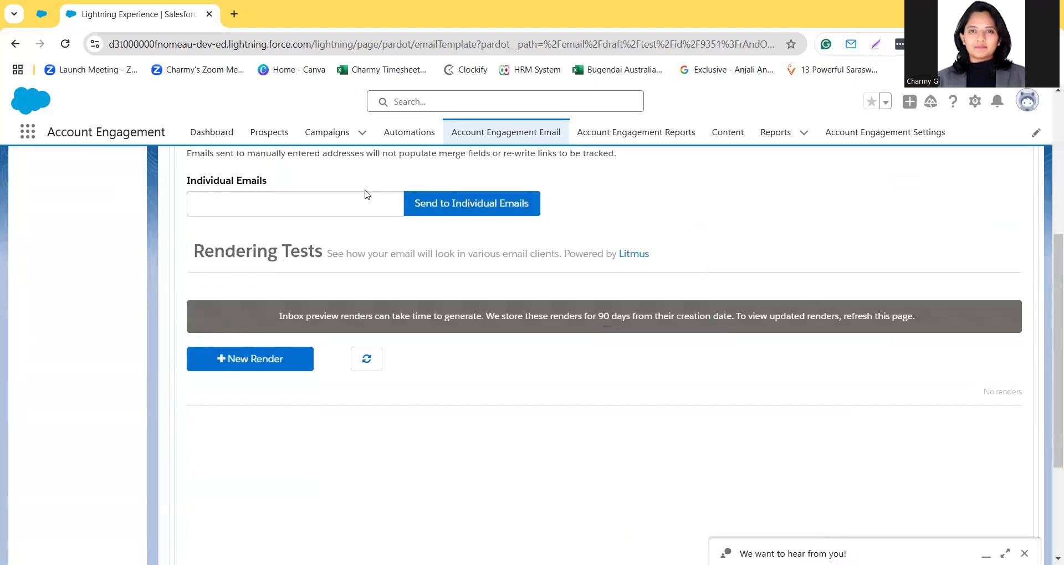
{"action": "scroll", "coordinate": [366, 196], "scroll_direction": "up", "scroll_amount": 5}
{"action": "left_click", "coordinate": [494, 200]}
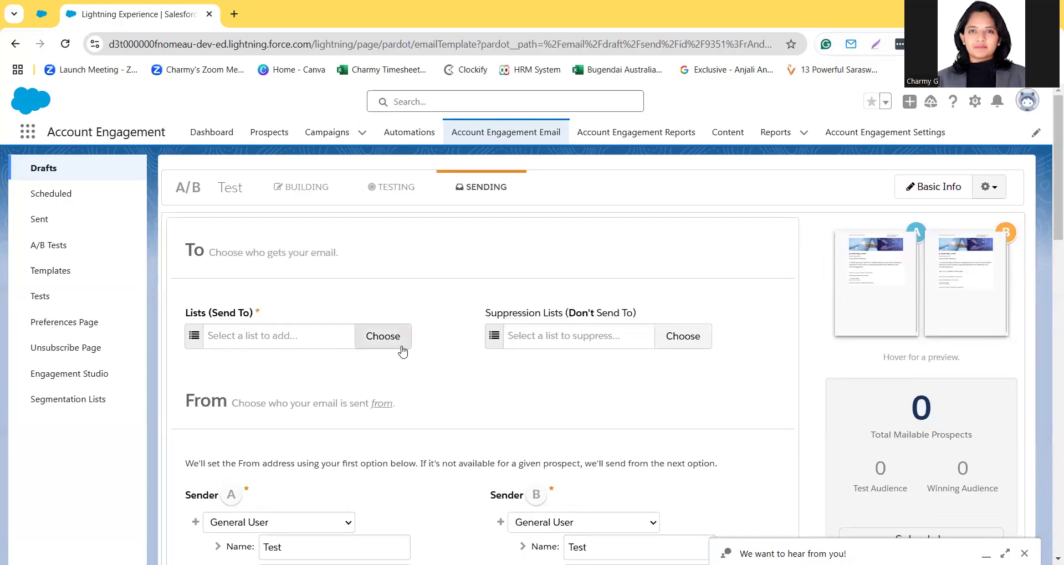
- Choose the RSVP Attendees list as the recipients of the A/B test email
{"action": "scroll", "coordinate": [400, 349], "scroll_direction": "down", "scroll_amount": 3}
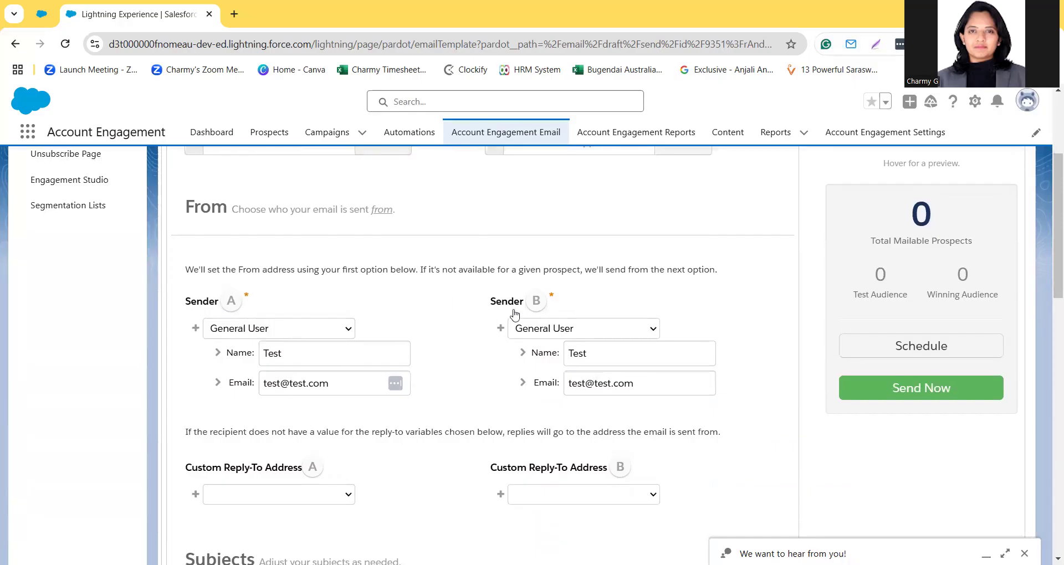
{"action": "scroll", "coordinate": [460, 348], "scroll_direction": "up", "scroll_amount": 3}
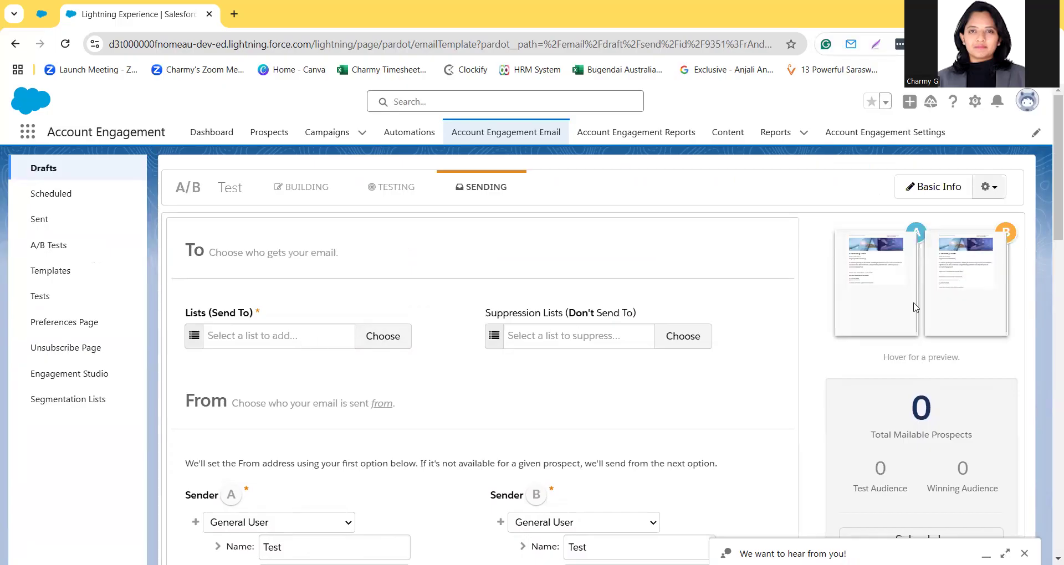
{"action": "mouse_move", "coordinate": [916, 308]}
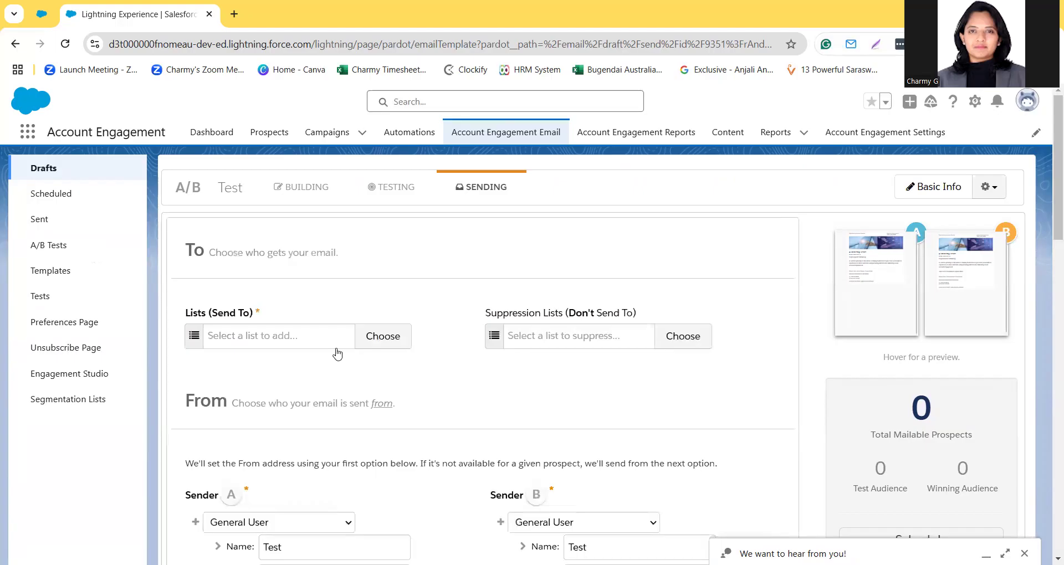
{"action": "left_click", "coordinate": [310, 330]}
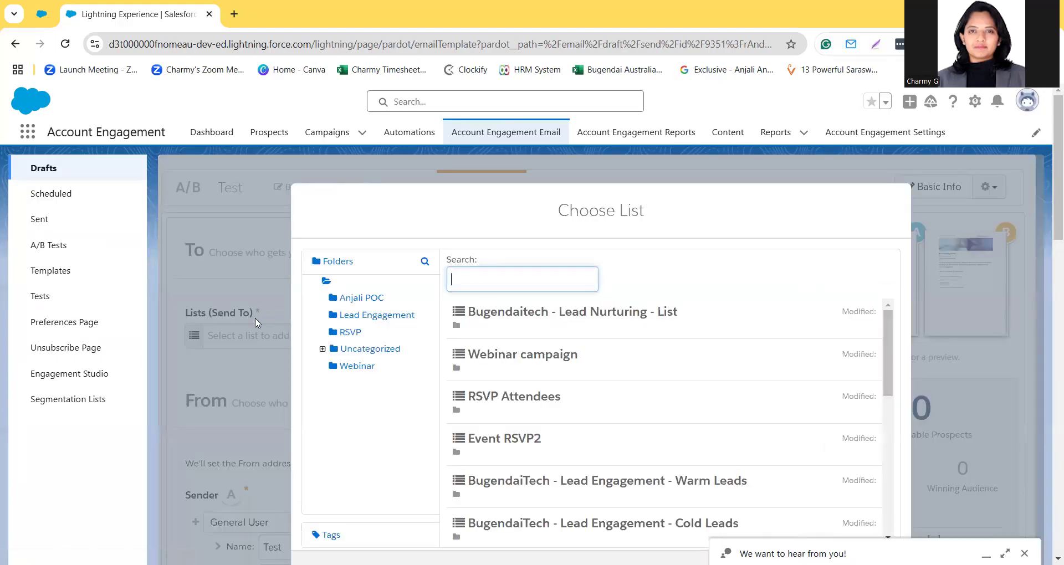
{"action": "left_click", "coordinate": [514, 366]}
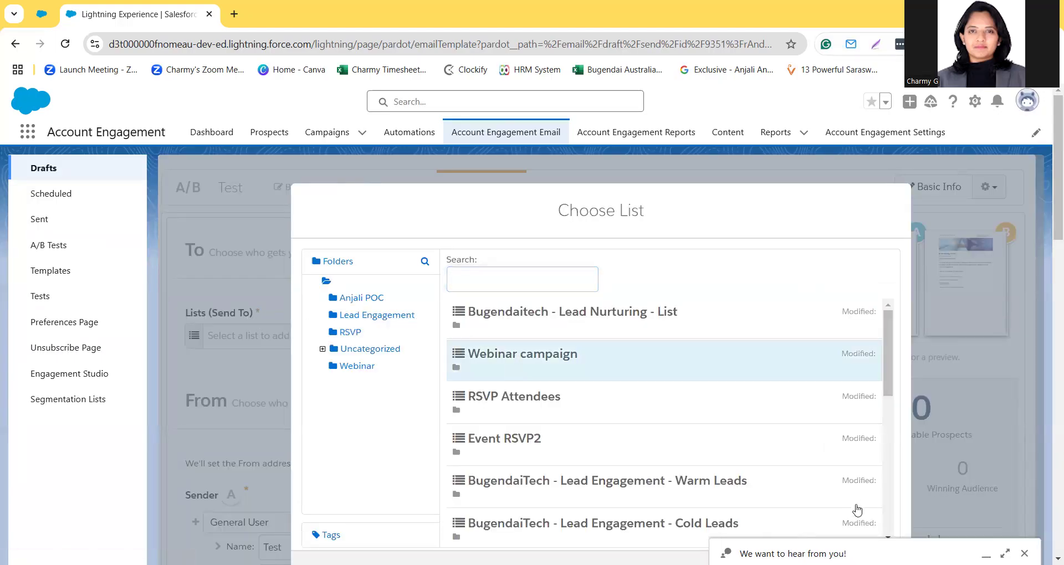
{"action": "scroll", "coordinate": [850, 507], "scroll_direction": "down", "scroll_amount": 1}
{"action": "scroll", "coordinate": [850, 508], "scroll_direction": "down", "scroll_amount": 4}
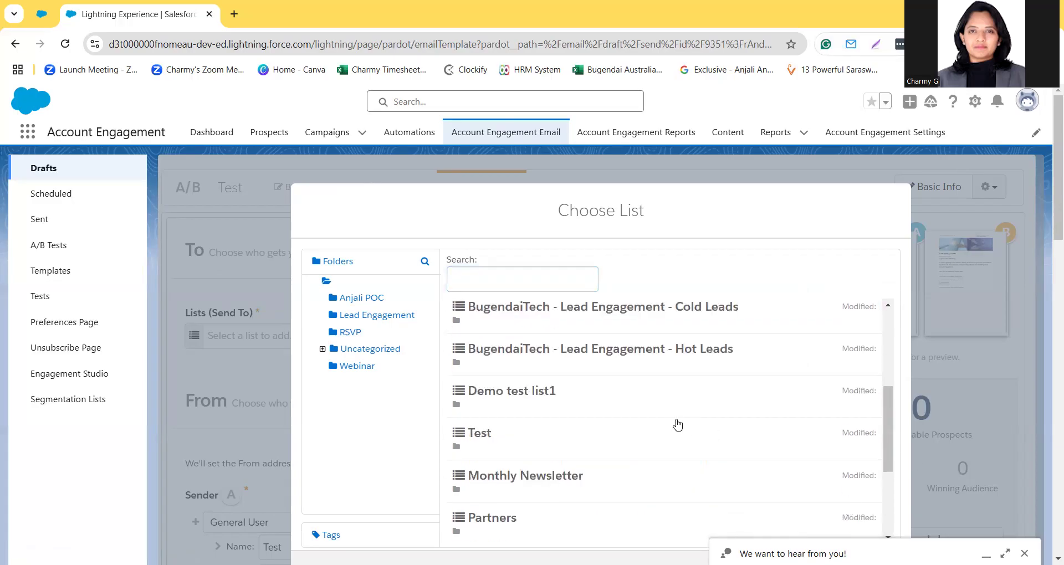
{"action": "scroll", "coordinate": [676, 425], "scroll_direction": "up", "scroll_amount": 3}
{"action": "left_click", "coordinate": [600, 356]}
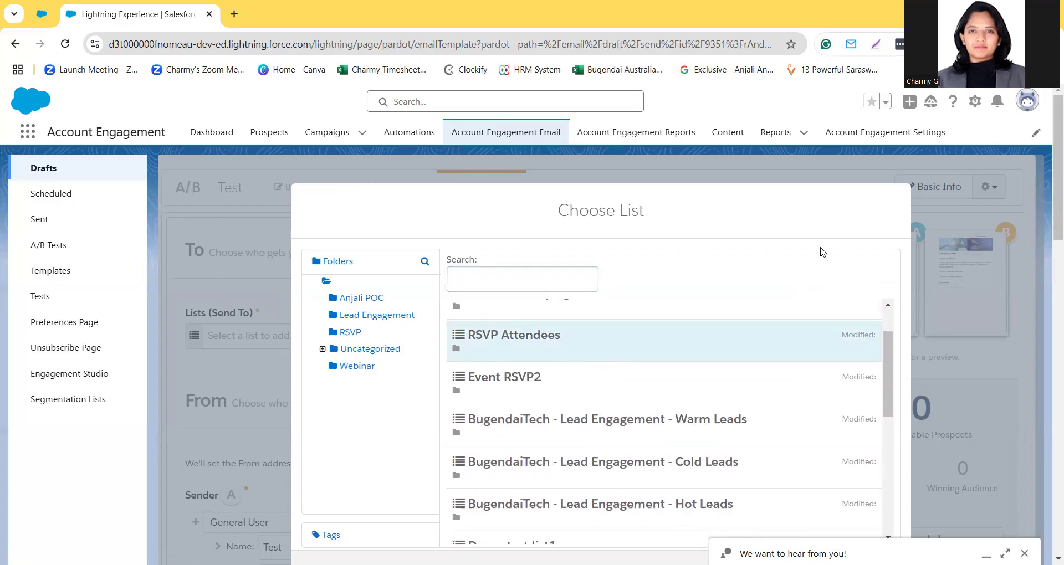
{"action": "scroll", "coordinate": [822, 249], "scroll_direction": "down", "scroll_amount": 3}
{"action": "left_click", "coordinate": [835, 381]}
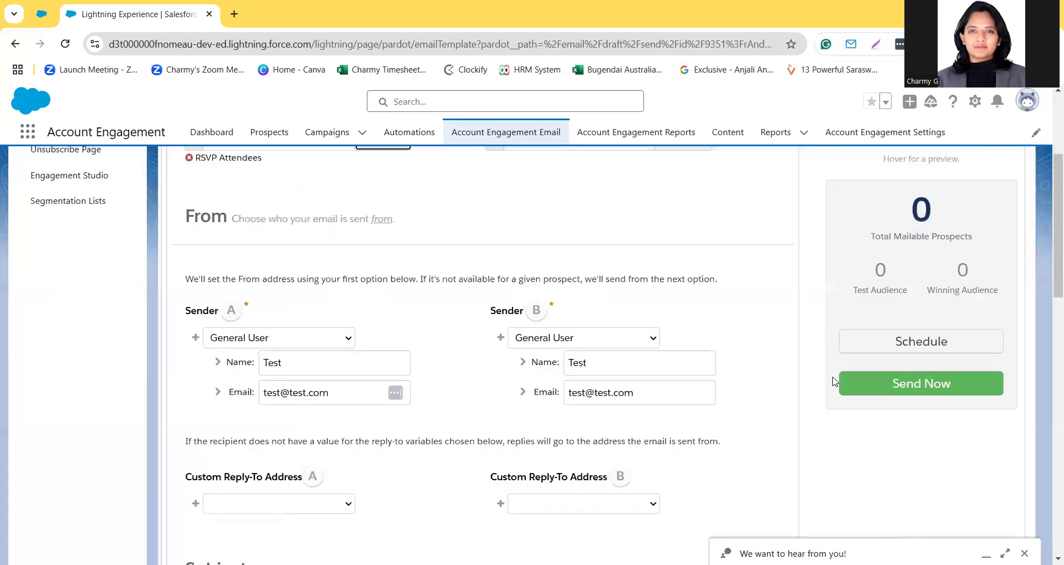
- Review the suppression list, sender, reply-to and subject line settings for versions A and B
{"action": "scroll", "coordinate": [550, 333], "scroll_direction": "up", "scroll_amount": 3}
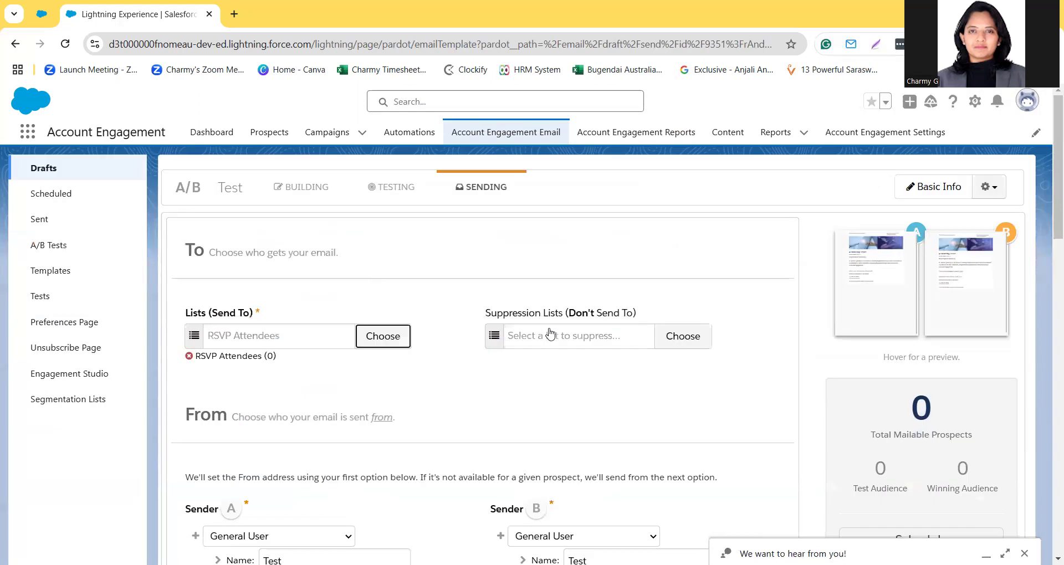
{"action": "scroll", "coordinate": [517, 447], "scroll_direction": "down", "scroll_amount": 3}
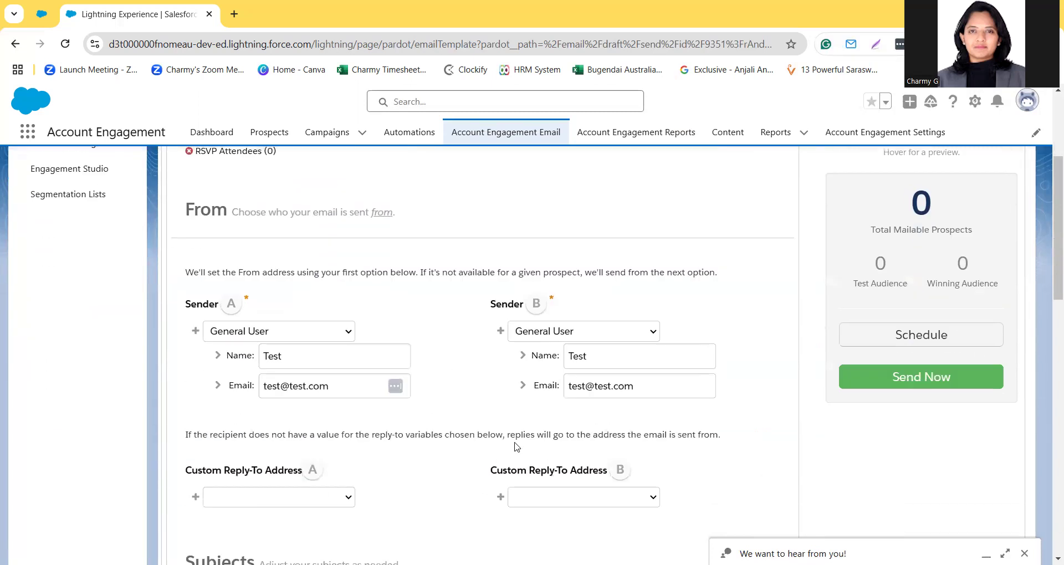
{"action": "scroll", "coordinate": [441, 394], "scroll_direction": "down", "scroll_amount": 2}
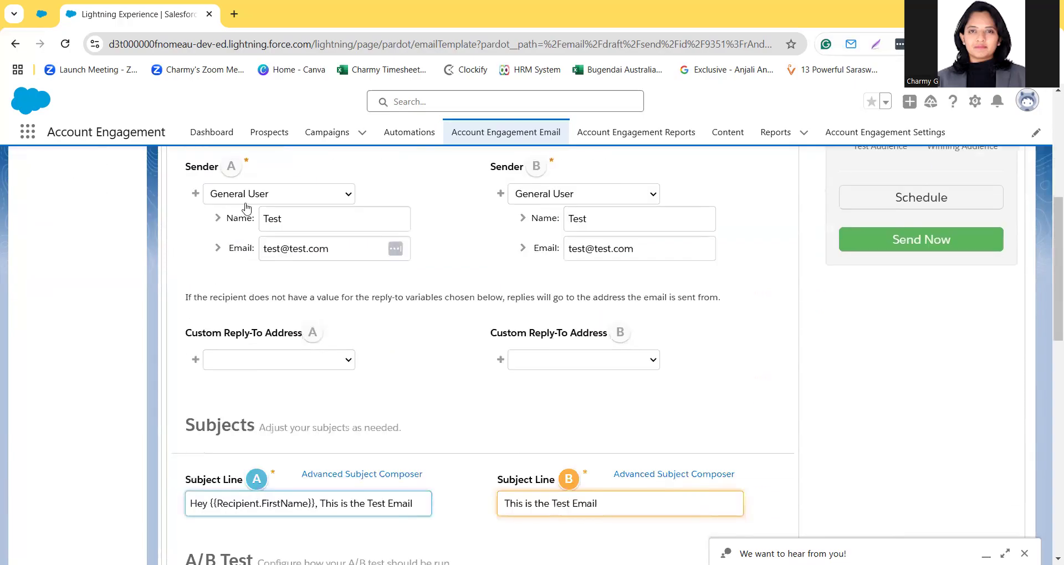
{"action": "scroll", "coordinate": [475, 280], "scroll_direction": "up", "scroll_amount": 1}
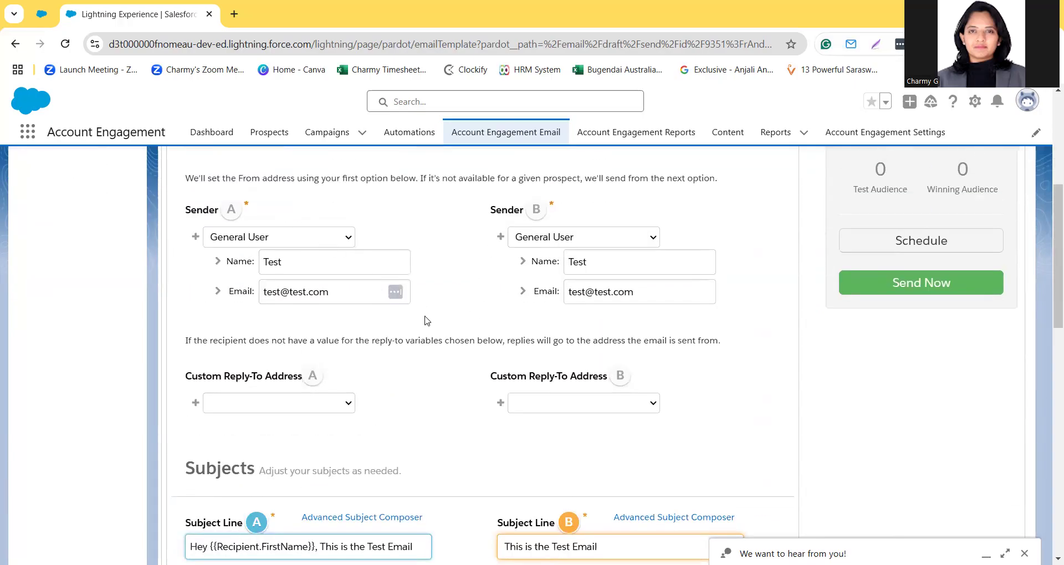
- Set the percentage of the audience used for A/B testing to 15%
{"action": "scroll", "coordinate": [428, 321], "scroll_direction": "down", "scroll_amount": 3}
{"action": "scroll", "coordinate": [399, 252], "scroll_direction": "down", "scroll_amount": 2}
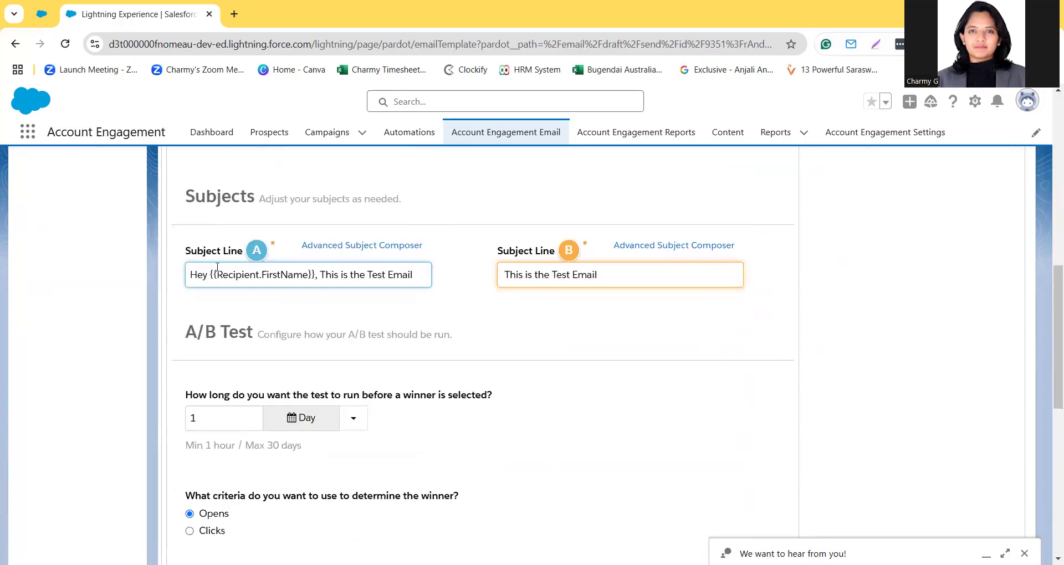
{"action": "scroll", "coordinate": [506, 304], "scroll_direction": "down", "scroll_amount": 2}
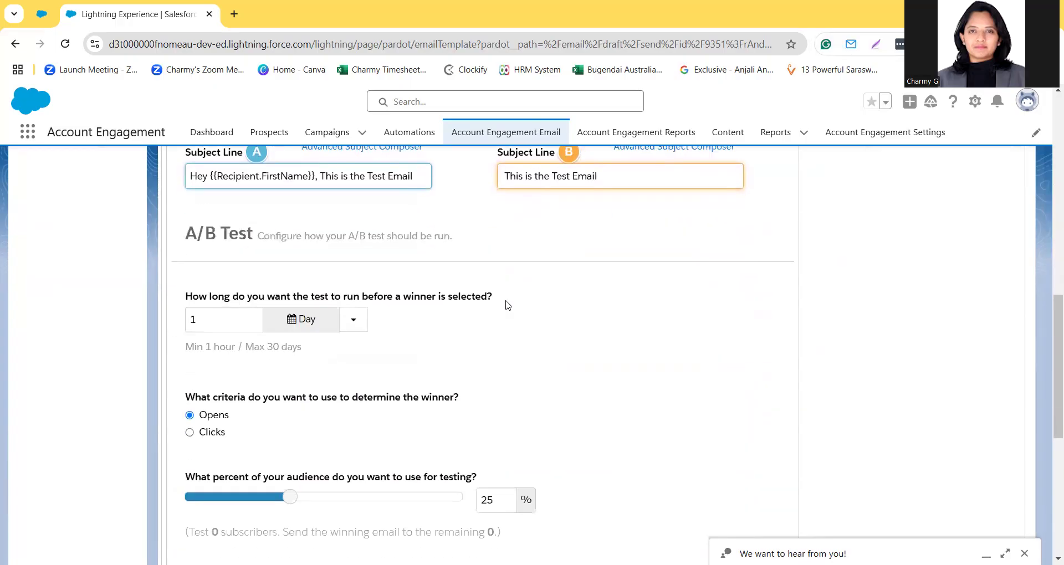
{"action": "scroll", "coordinate": [242, 358], "scroll_direction": "down", "scroll_amount": 1}
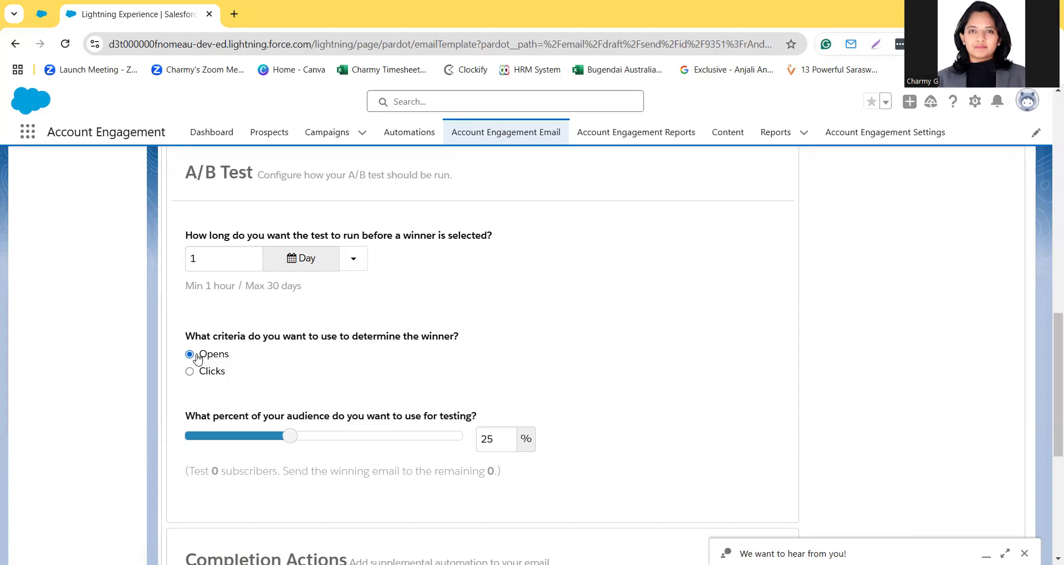
{"action": "scroll", "coordinate": [199, 359], "scroll_direction": "down", "scroll_amount": 2}
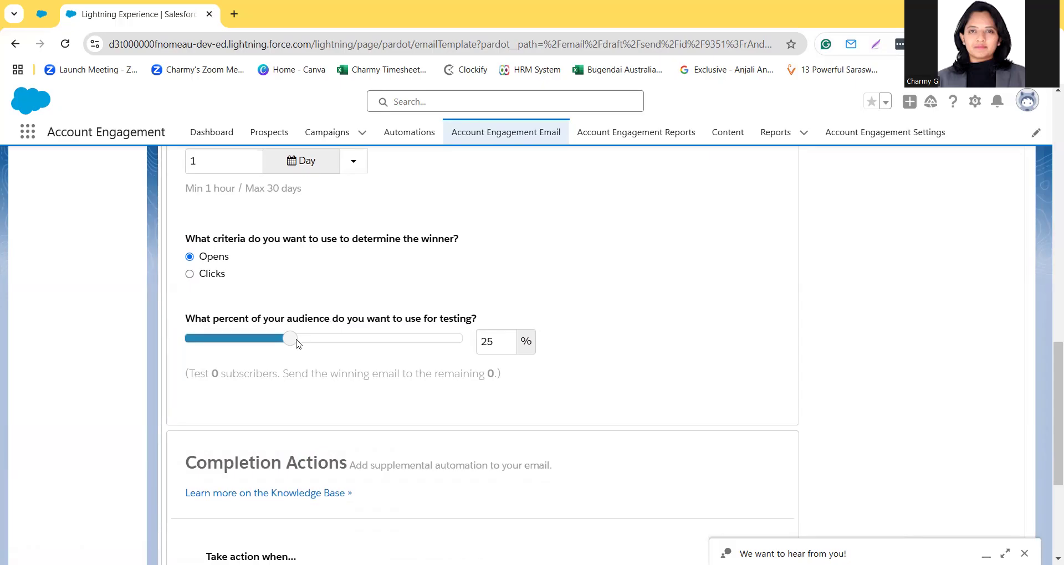
{"action": "left_click_drag", "start_coordinate": [291, 340], "coordinate": [227, 342]}
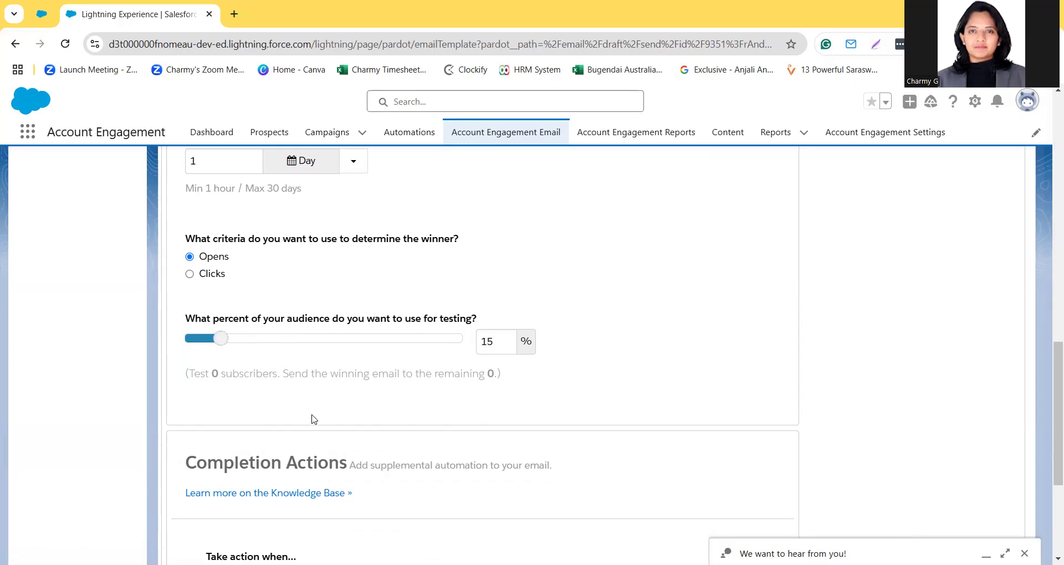
{"action": "scroll", "coordinate": [314, 420], "scroll_direction": "down", "scroll_amount": 3}
{"action": "scroll", "coordinate": [313, 420], "scroll_direction": "up", "scroll_amount": 3}
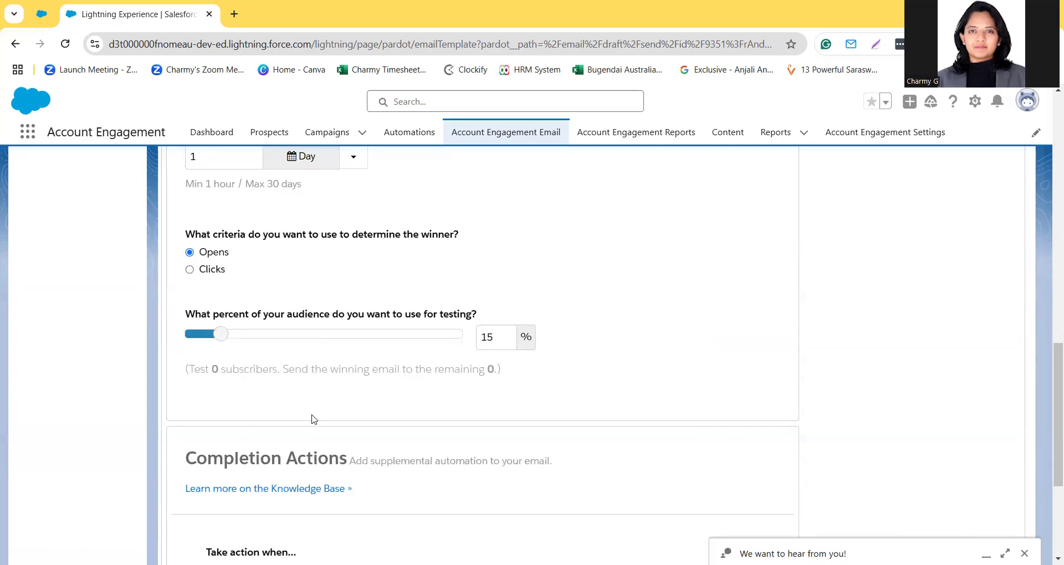
- Add a completion action that notifies the Pardot Training user when a prospect clicks this email, and save the sending settings
{"action": "scroll", "coordinate": [314, 420], "scroll_direction": "down", "scroll_amount": 3}
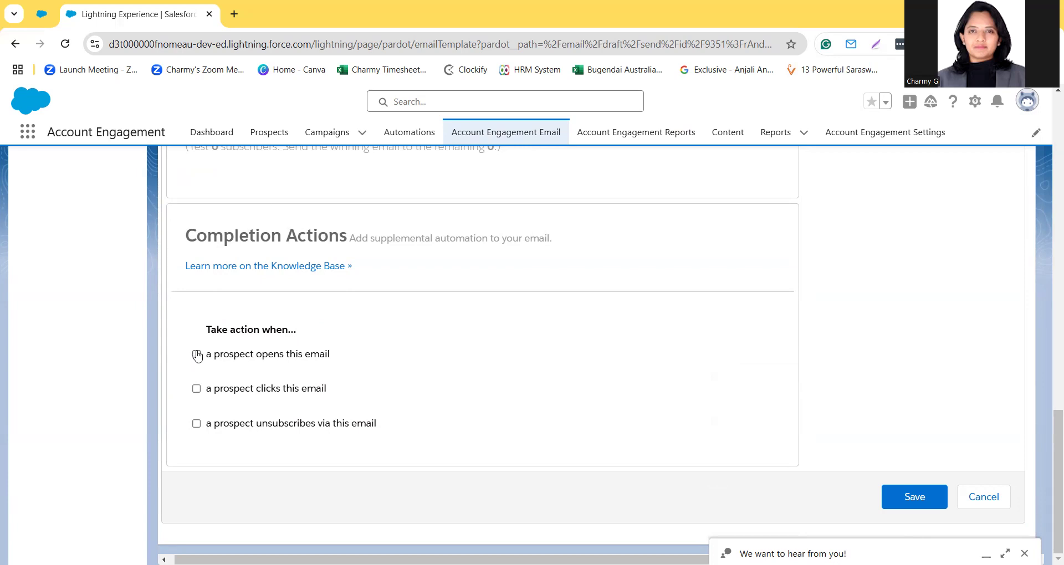
{"action": "left_click", "coordinate": [196, 389]}
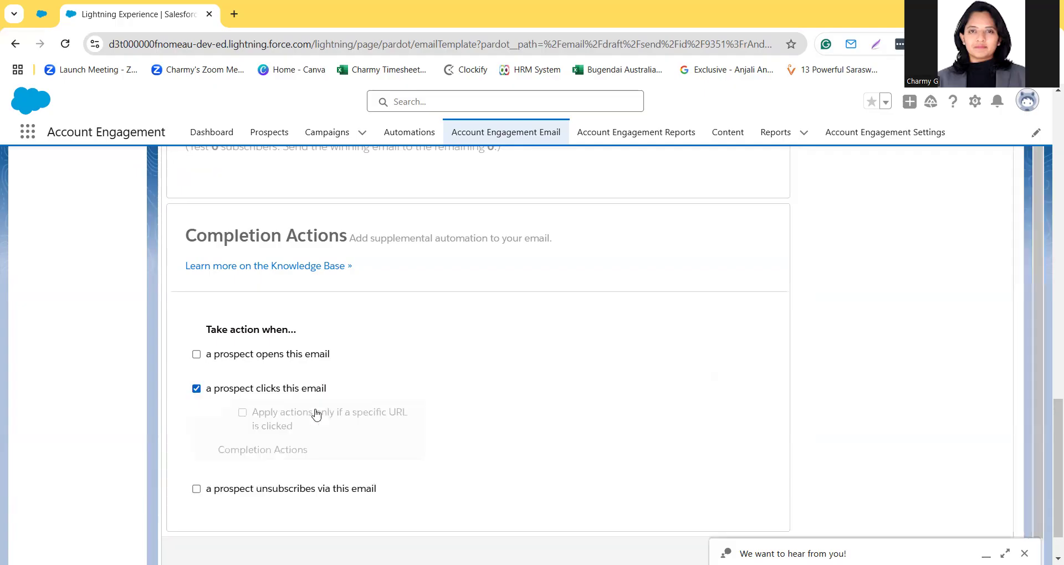
{"action": "scroll", "coordinate": [316, 410], "scroll_direction": "down", "scroll_amount": 2}
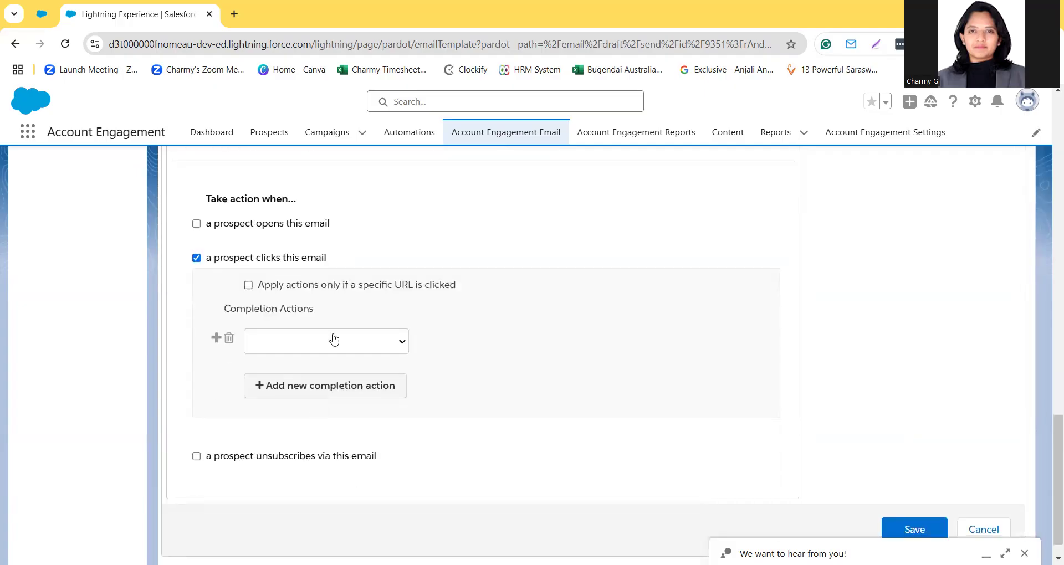
{"action": "left_click", "coordinate": [334, 340]}
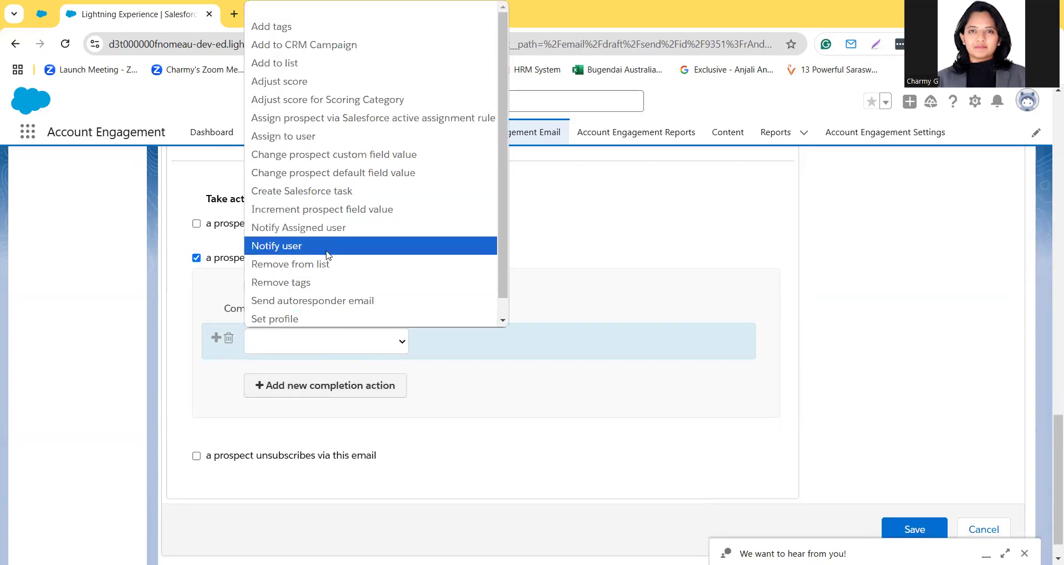
{"action": "scroll", "coordinate": [323, 197], "scroll_direction": "down", "scroll_amount": 1}
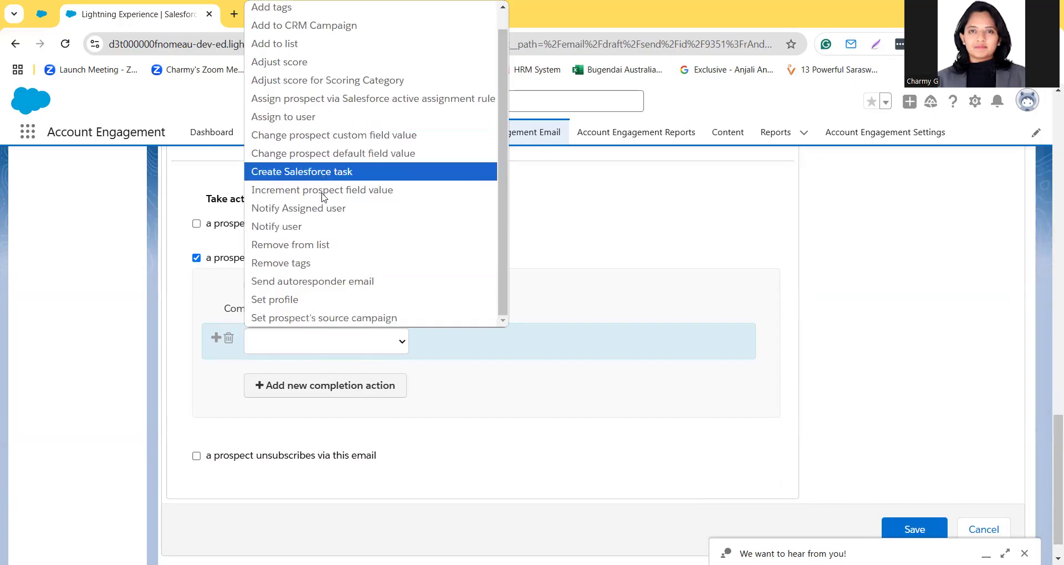
{"action": "scroll", "coordinate": [323, 197], "scroll_direction": "up", "scroll_amount": 1}
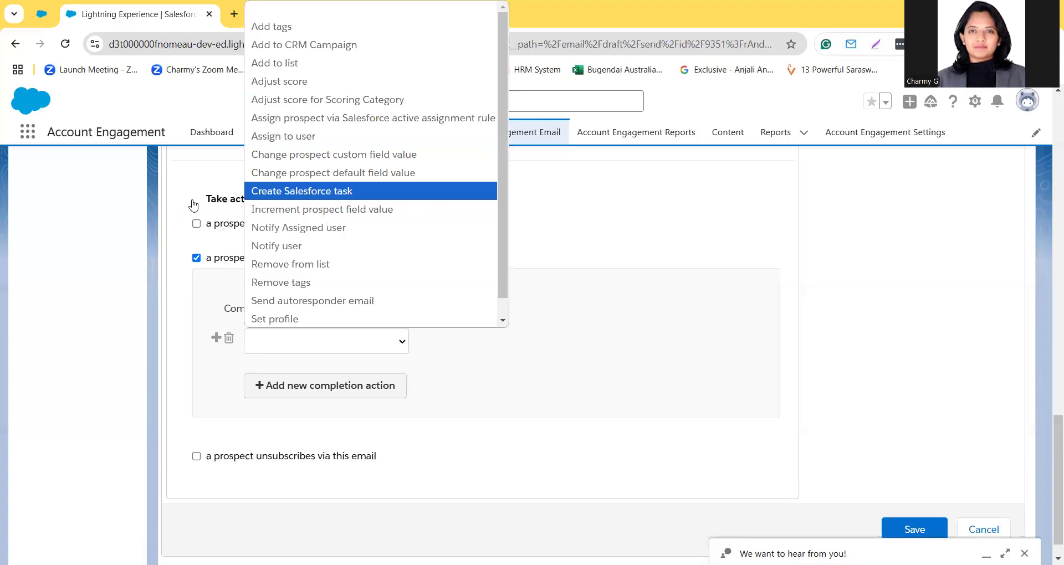
{"action": "left_click", "coordinate": [272, 246]}
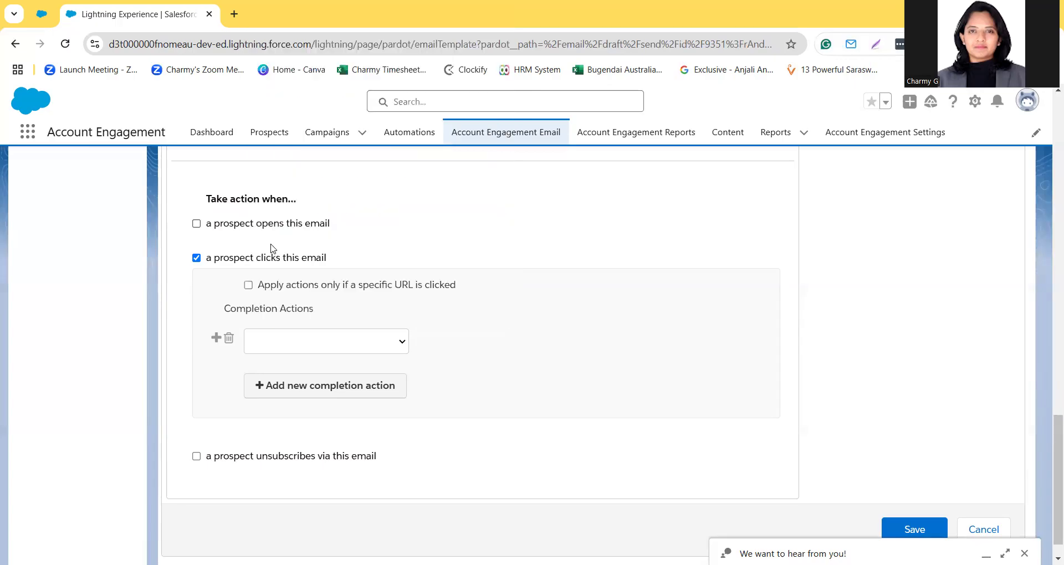
{"action": "left_click", "coordinate": [475, 358]}
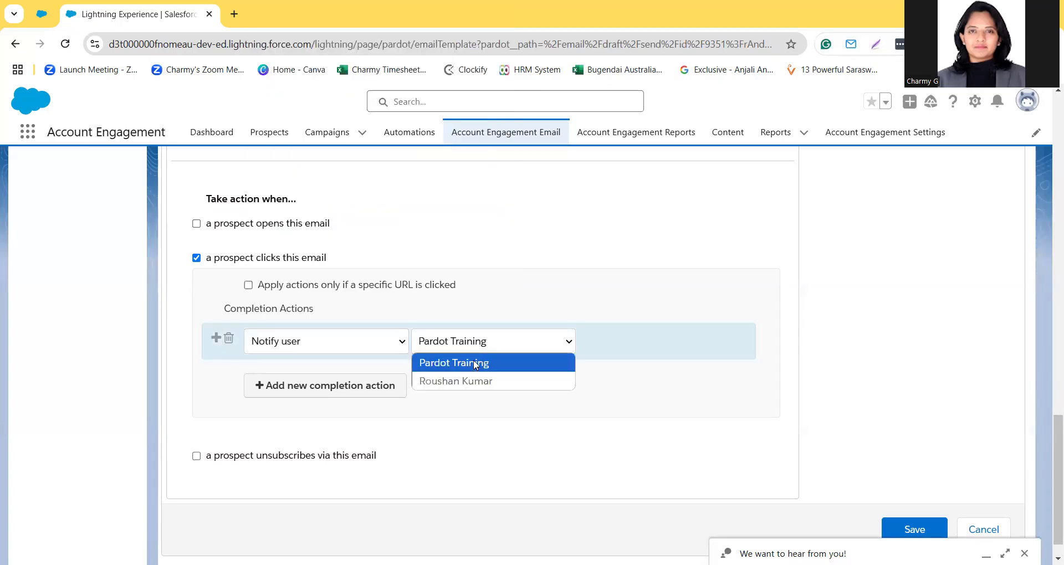
{"action": "left_click", "coordinate": [534, 302]}
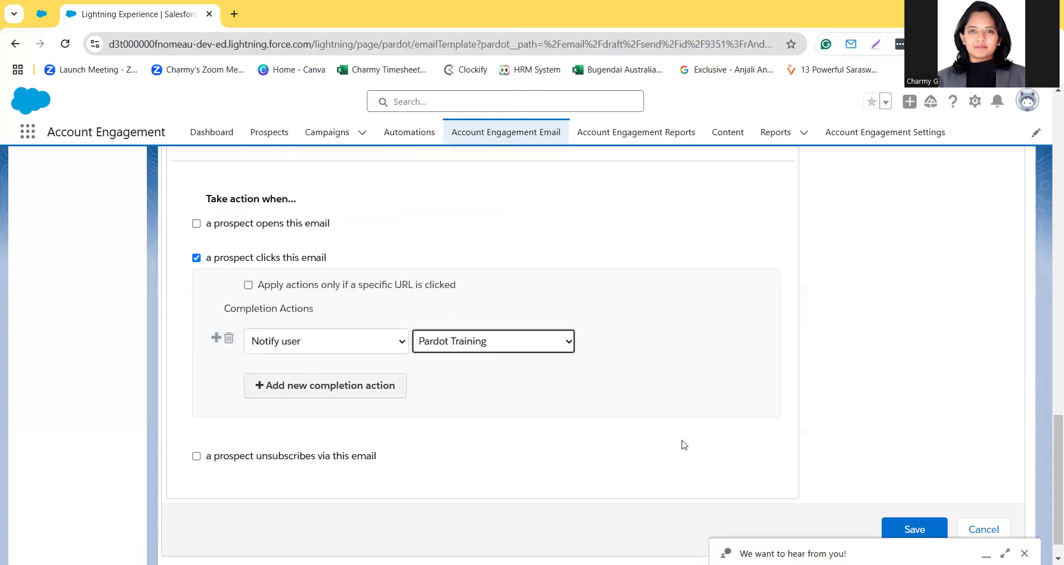
{"action": "scroll", "coordinate": [683, 444], "scroll_direction": "down", "scroll_amount": 1}
{"action": "left_click", "coordinate": [931, 506]}
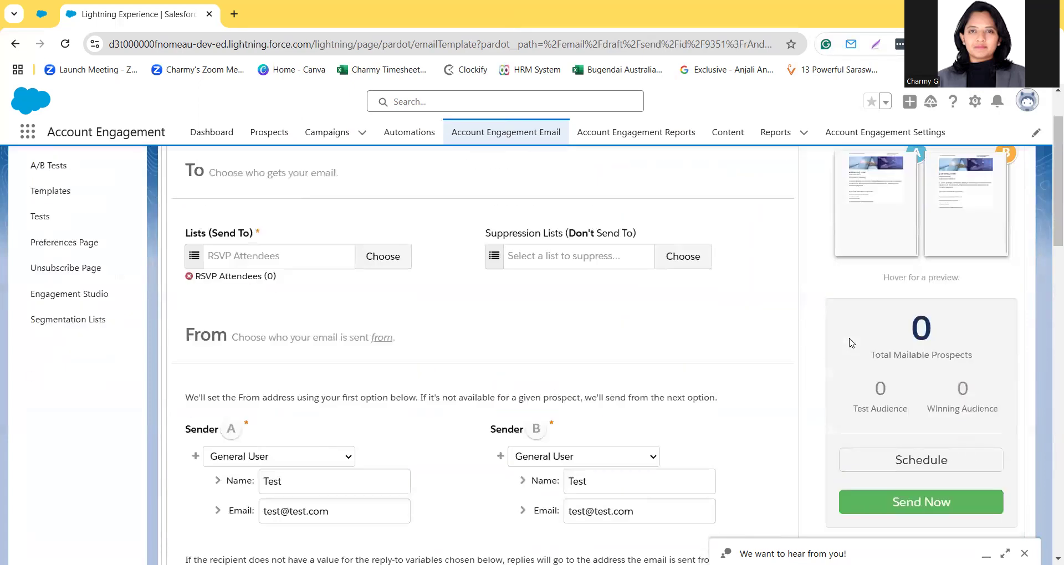
- Add Bugendaitech - Lead Nurturing - List to the recipients and remove the RSVP Attendees list
{"action": "left_click", "coordinate": [372, 257]}
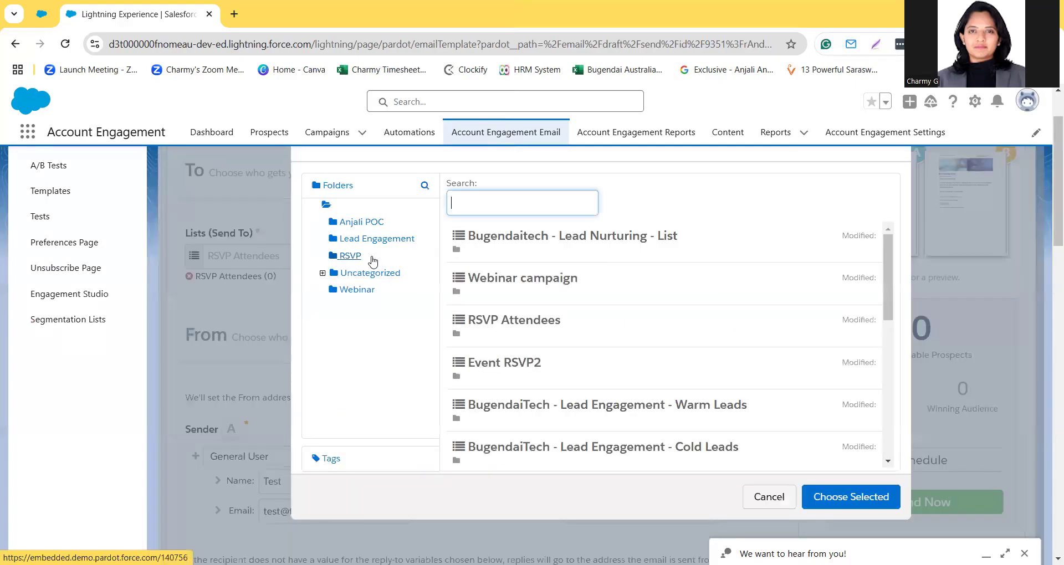
{"action": "left_click", "coordinate": [536, 244]}
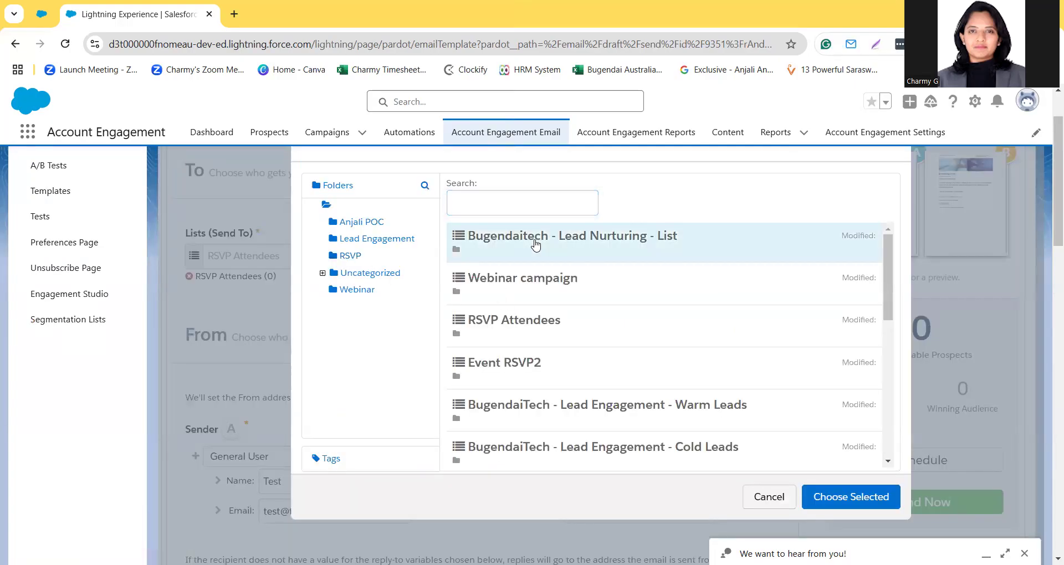
{"action": "left_click", "coordinate": [838, 504]}
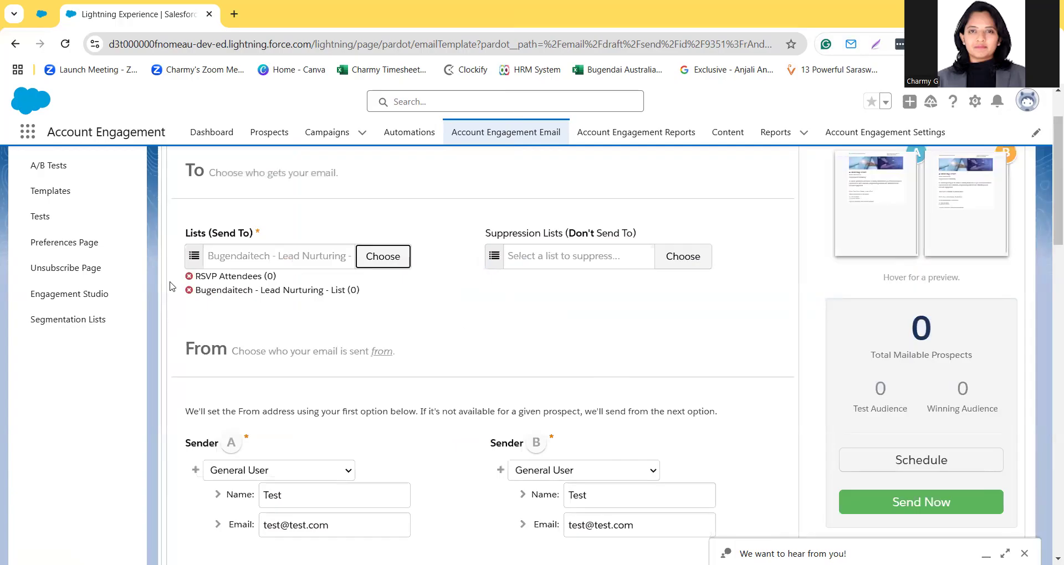
{"action": "left_click", "coordinate": [189, 276]}
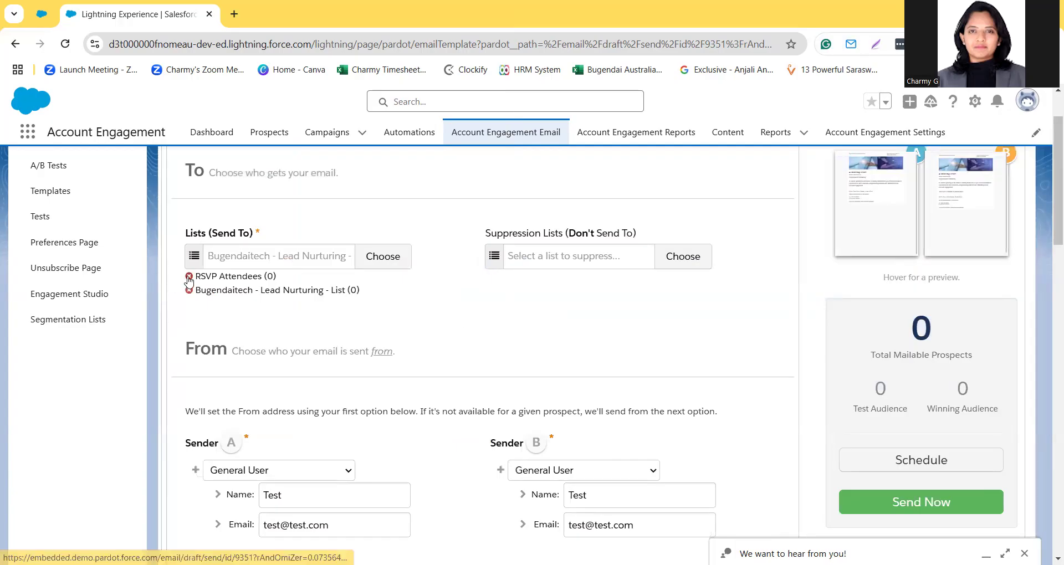
- Add the BugendaiTech - Lead Engagement - Cold Leads and Monthly Newsletter lists to the recipients
{"action": "left_click", "coordinate": [383, 256]}
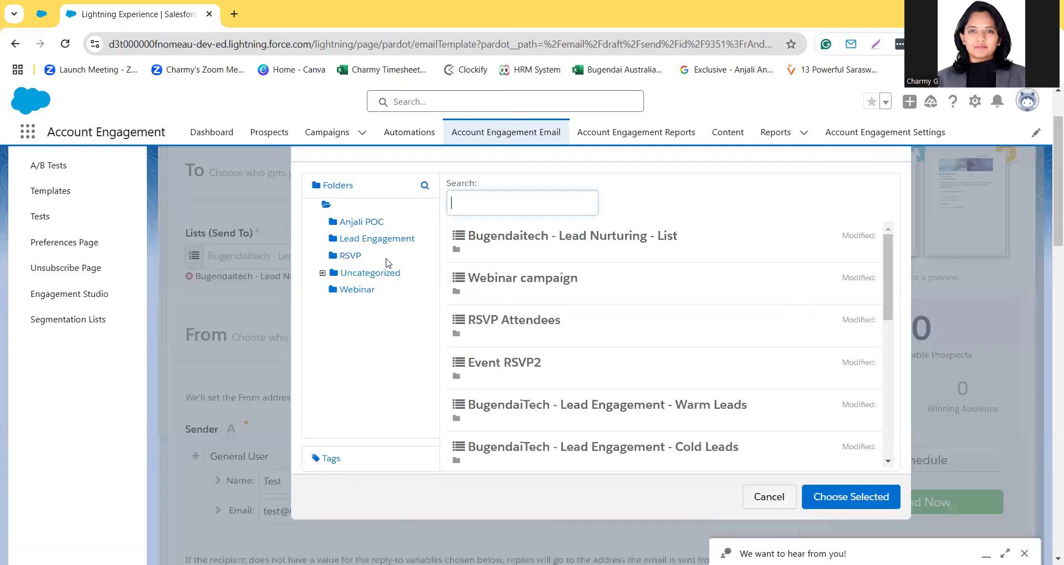
{"action": "scroll", "coordinate": [566, 396], "scroll_direction": "down", "scroll_amount": 2}
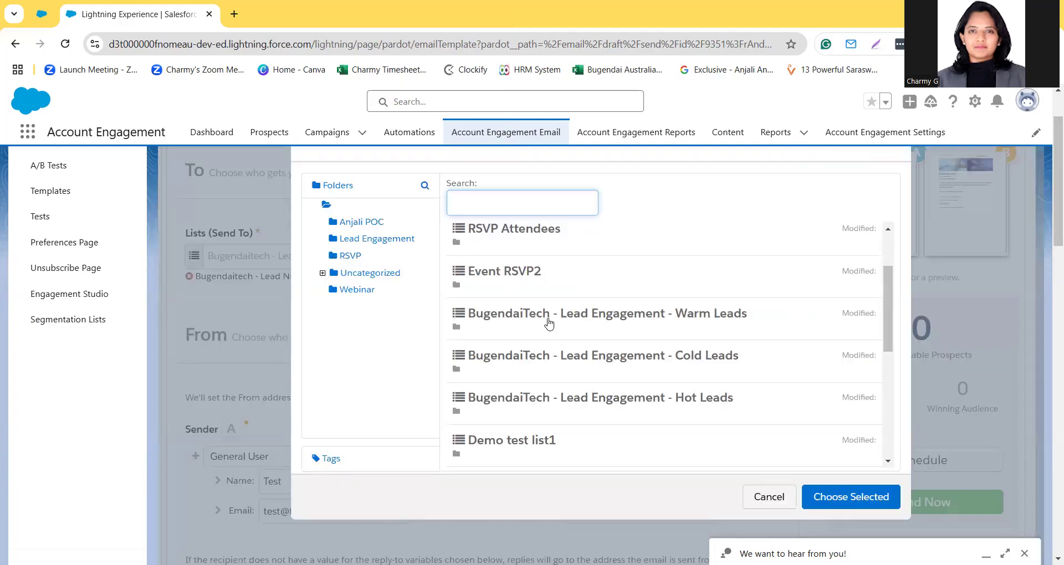
{"action": "left_click", "coordinate": [537, 353]}
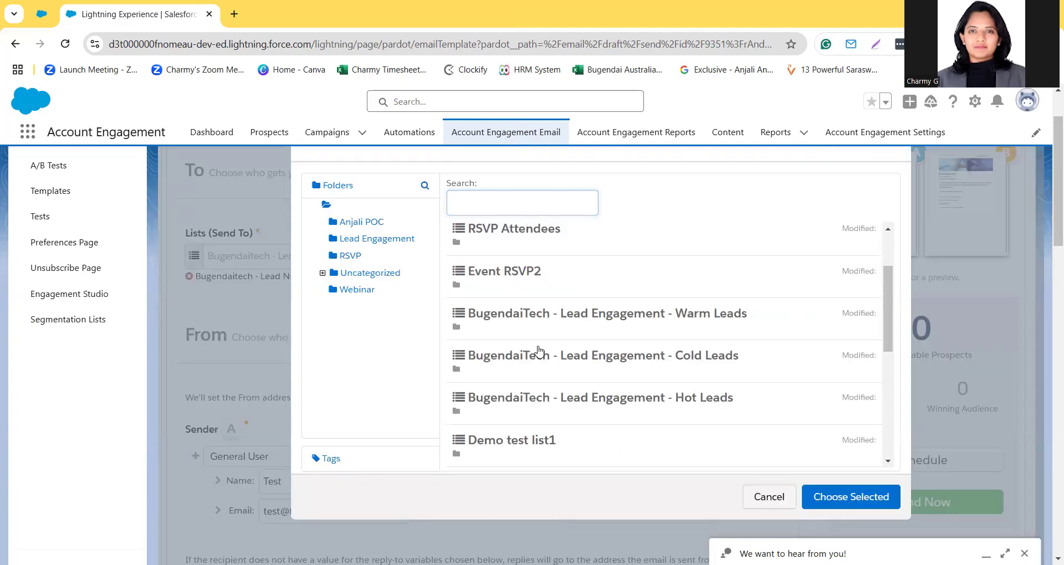
{"action": "left_click", "coordinate": [853, 499]}
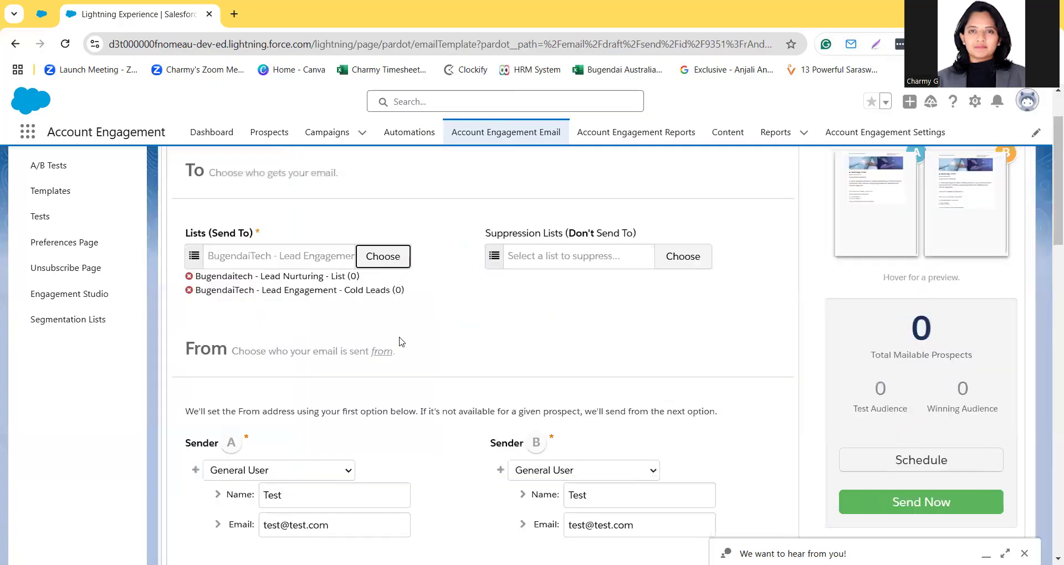
{"action": "left_click", "coordinate": [387, 255]}
{"action": "scroll", "coordinate": [598, 384], "scroll_direction": "down", "scroll_amount": 5}
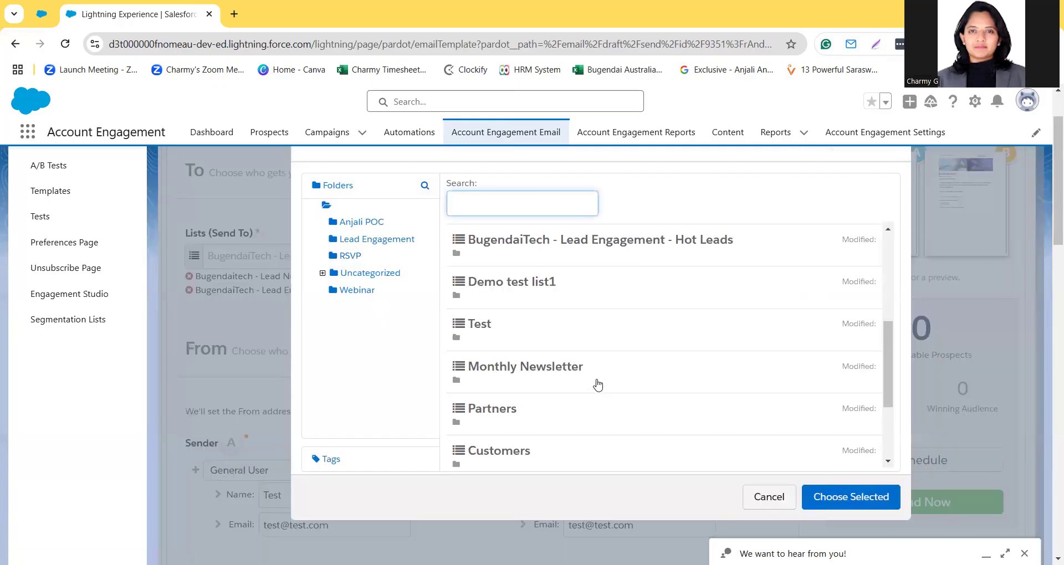
{"action": "left_click", "coordinate": [598, 385]}
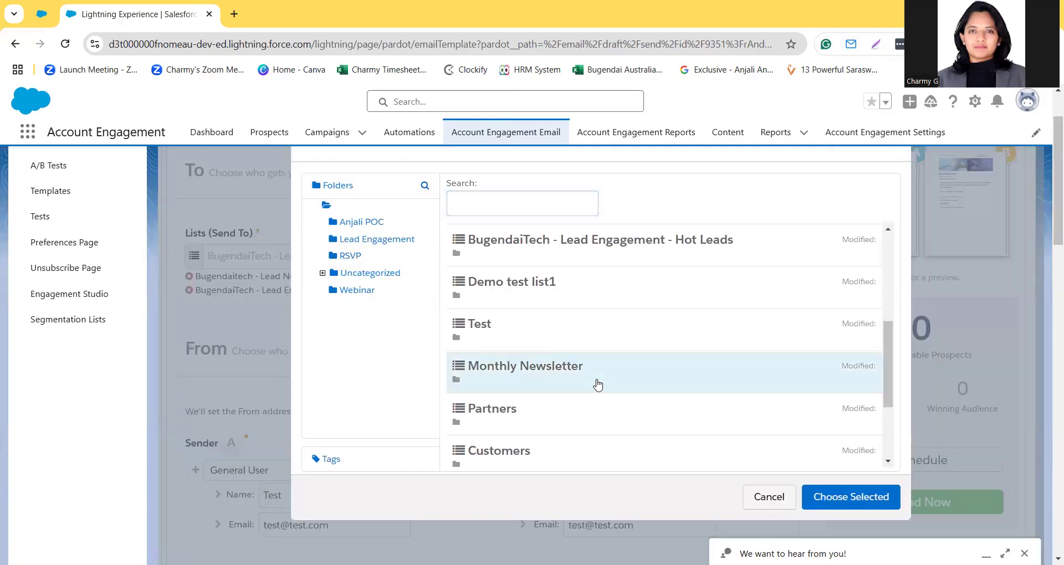
{"action": "left_click", "coordinate": [867, 502]}
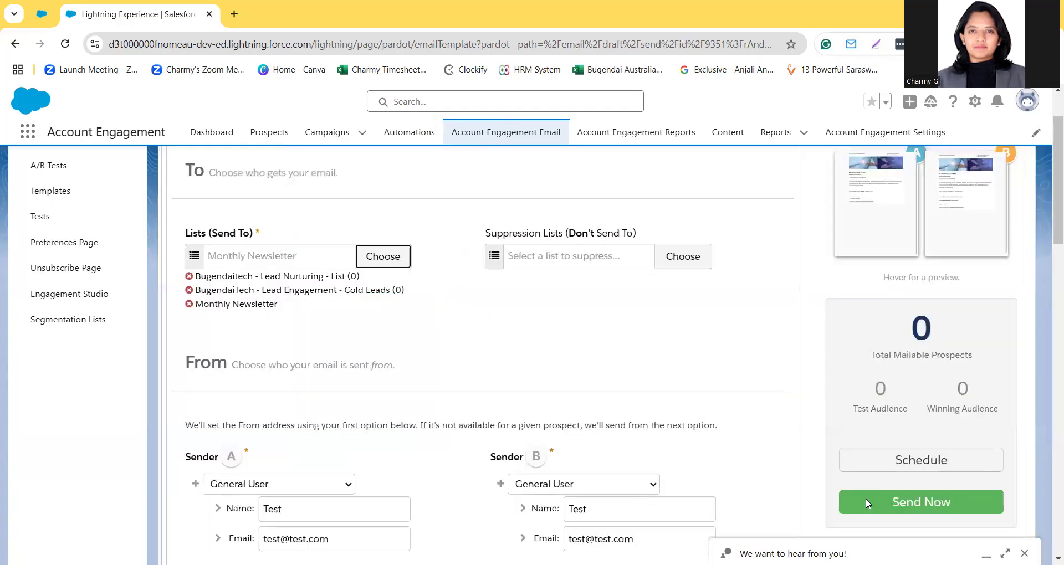
- Remove all the chosen recipient lists from the A/B test email
{"action": "left_click", "coordinate": [190, 277]}
{"action": "left_click", "coordinate": [189, 278]}
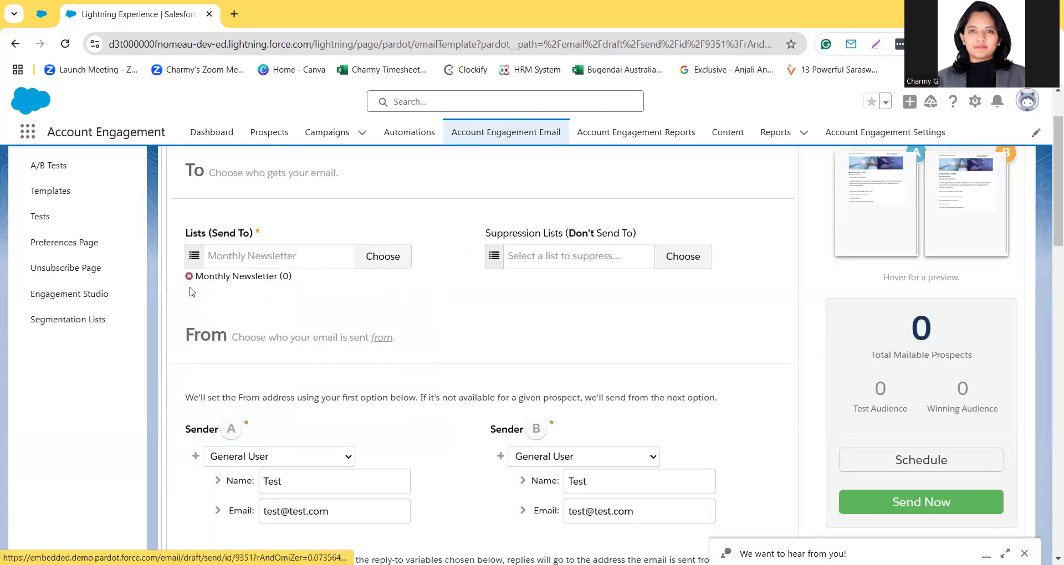
{"action": "left_click", "coordinate": [189, 276]}
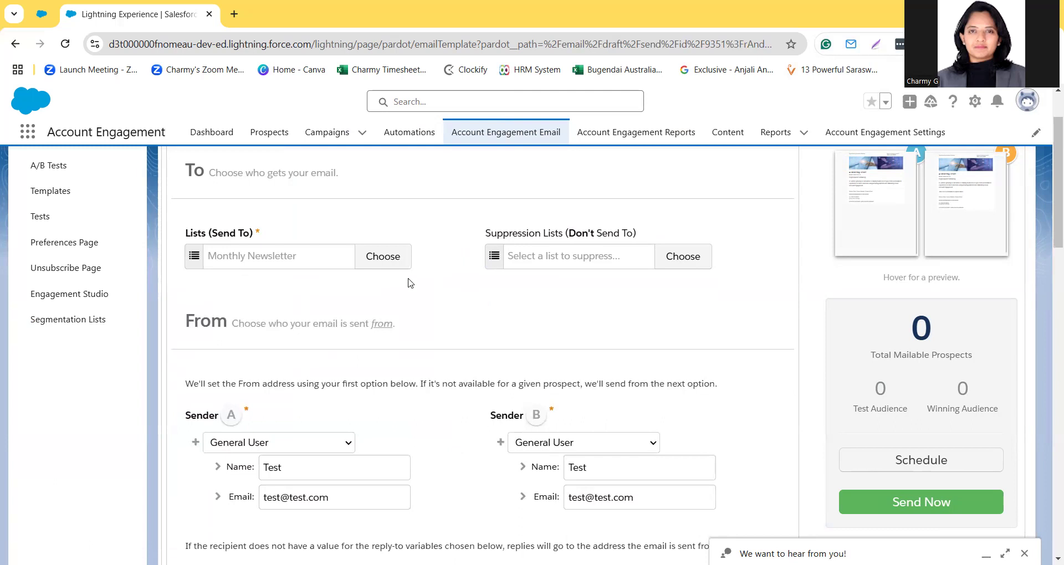
- Choose the list between Attendees_RSVP and Newsletter Subscriber List as the email's only recipient list
{"action": "left_click", "coordinate": [389, 260]}
{"action": "scroll", "coordinate": [706, 373], "scroll_direction": "down", "scroll_amount": 10}
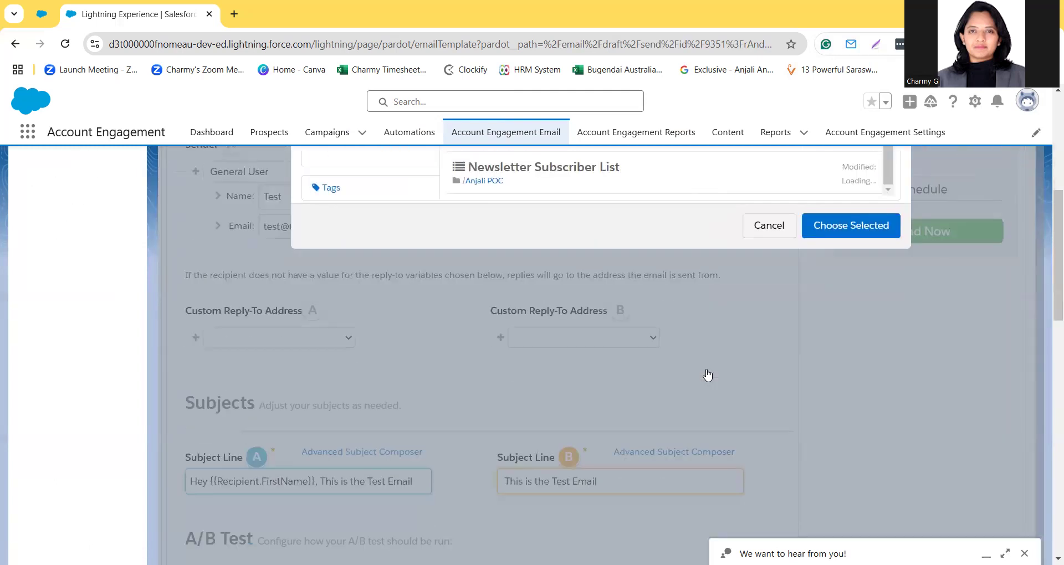
{"action": "scroll", "coordinate": [673, 305], "scroll_direction": "up", "scroll_amount": 4}
{"action": "triple_click", "coordinate": [571, 333]}
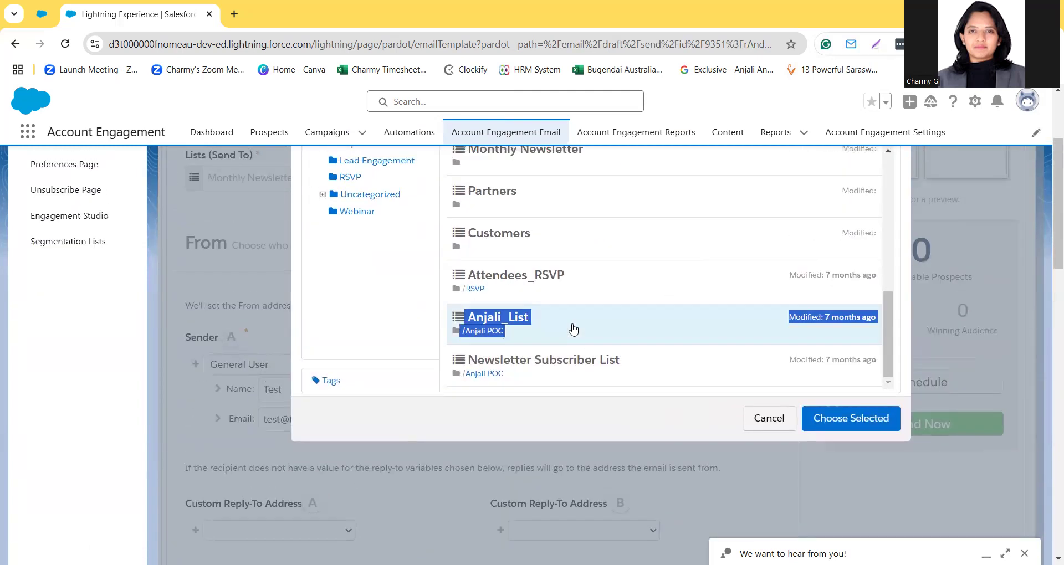
{"action": "left_click", "coordinate": [845, 421]}
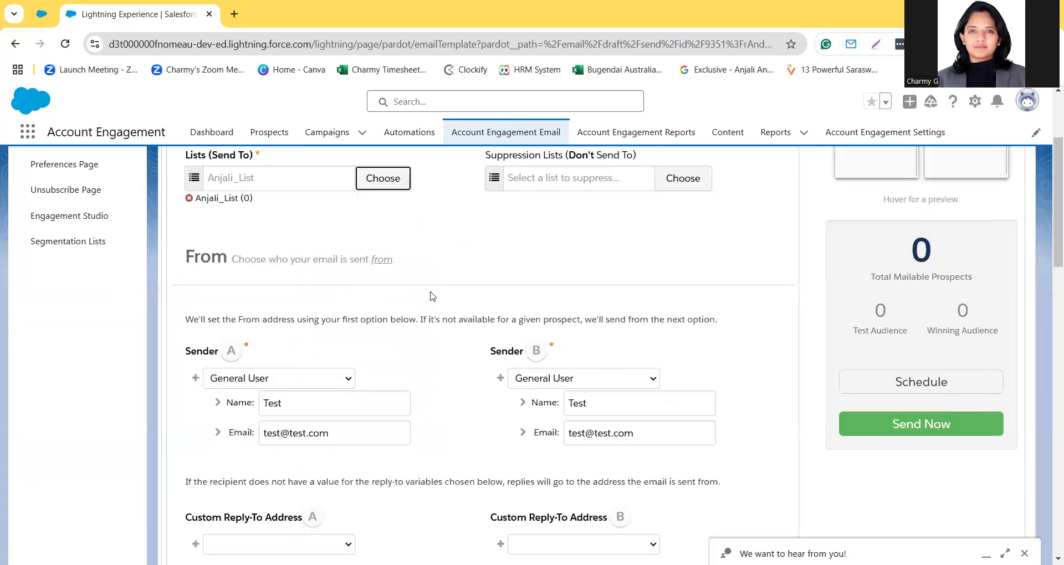
- Save the A/B test email's sending settings, including its recipient list, senders, subjects and completion action
{"action": "scroll", "coordinate": [432, 295], "scroll_direction": "up", "scroll_amount": 2}
{"action": "scroll", "coordinate": [798, 381], "scroll_direction": "down", "scroll_amount": 7}
{"action": "scroll", "coordinate": [799, 381], "scroll_direction": "up", "scroll_amount": 5}
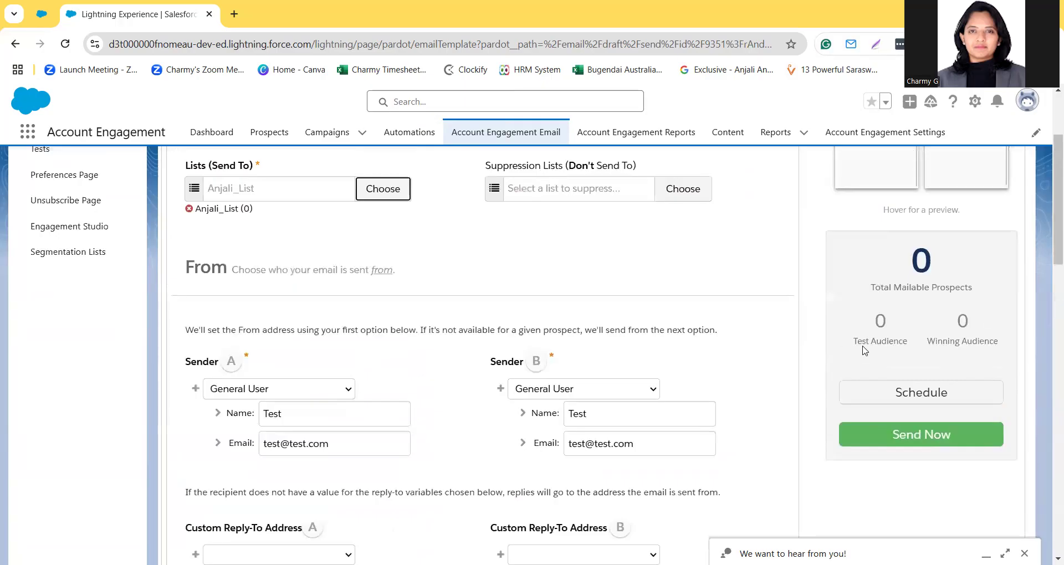
{"action": "scroll", "coordinate": [922, 398], "scroll_direction": "down", "scroll_amount": 9}
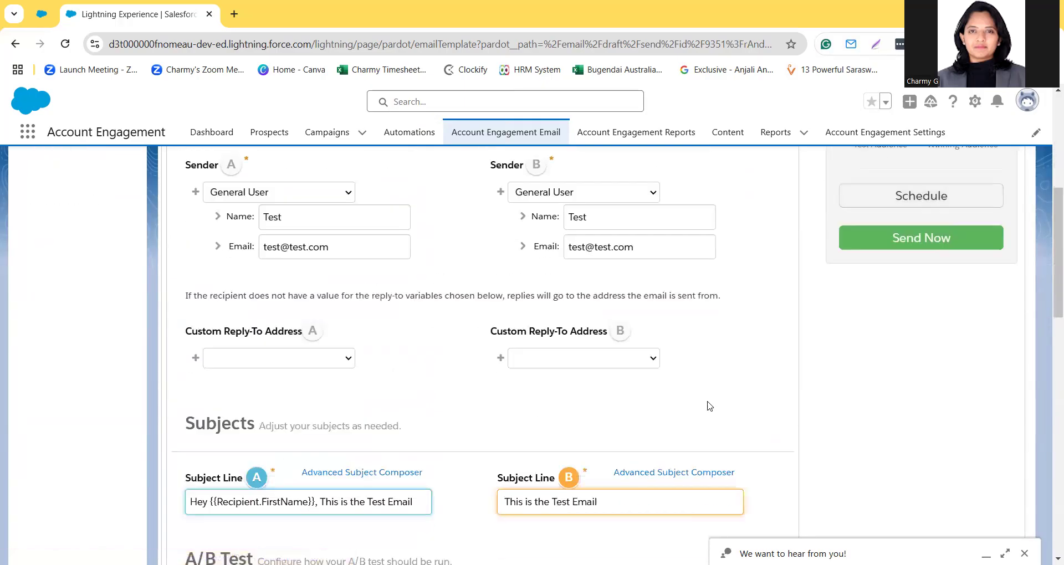
{"action": "scroll", "coordinate": [709, 407], "scroll_direction": "down", "scroll_amount": 10}
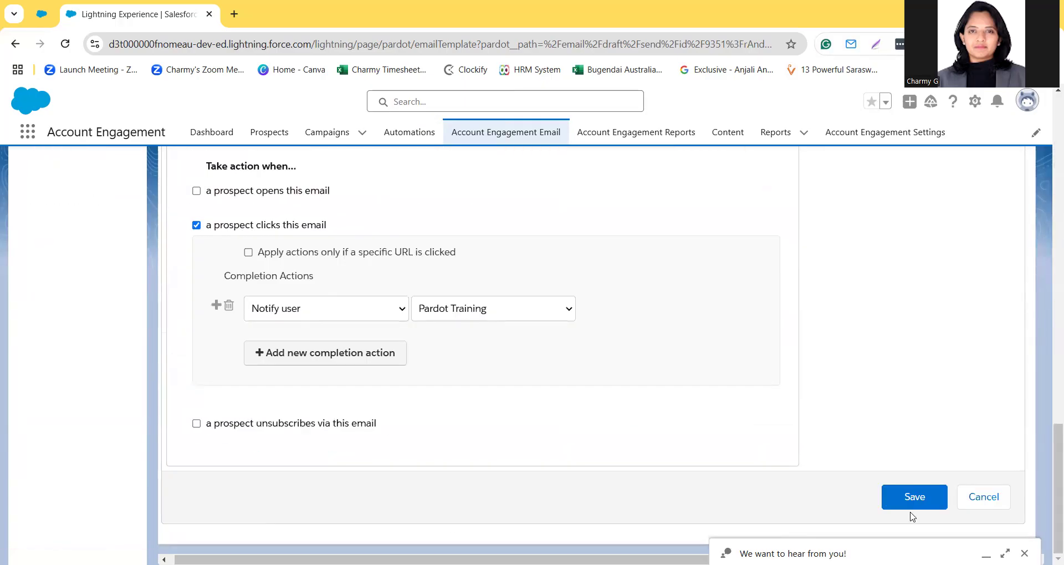
{"action": "left_click", "coordinate": [915, 506]}
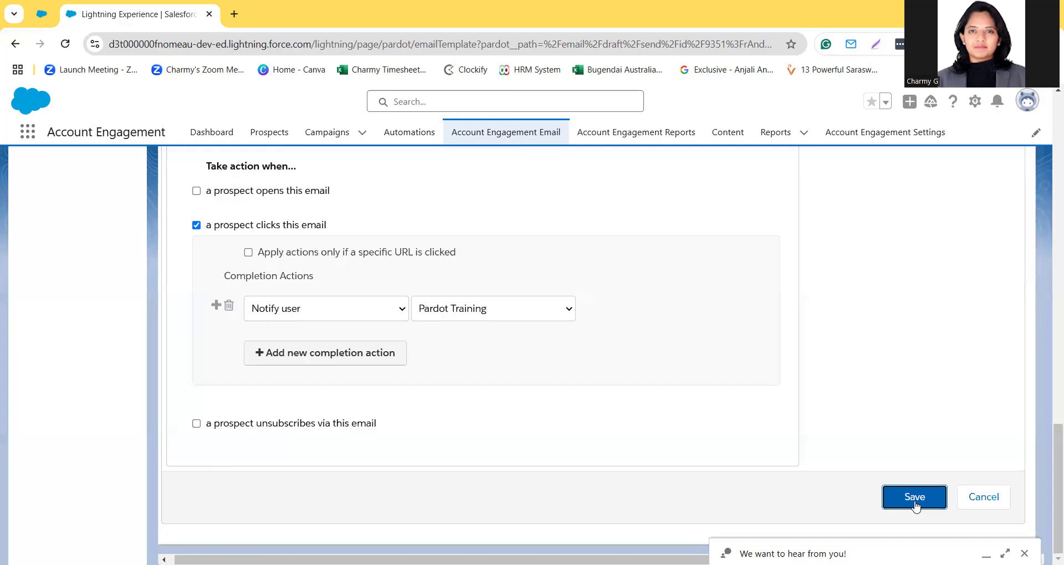
- Open the scheduling options of the A/B test email to view its send date and time settings
{"action": "scroll", "coordinate": [853, 270], "scroll_direction": "up", "scroll_amount": 10}
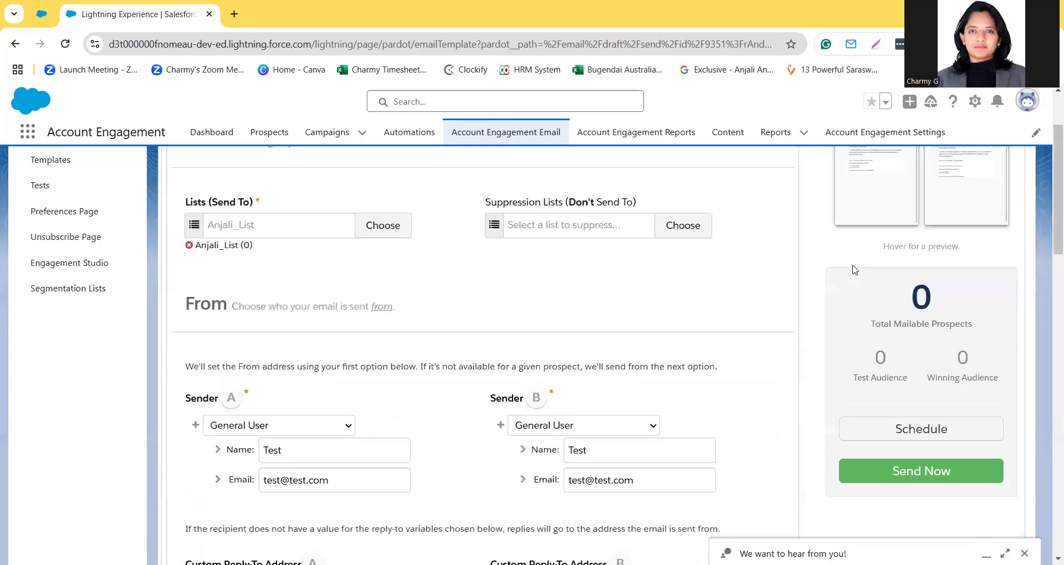
{"action": "scroll", "coordinate": [855, 270], "scroll_direction": "up", "scroll_amount": 2}
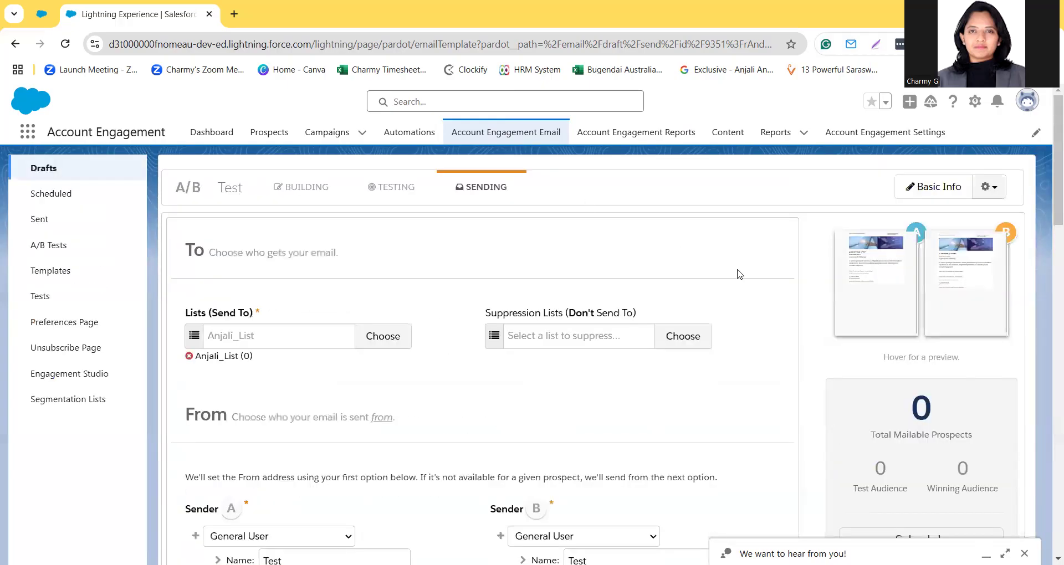
{"action": "scroll", "coordinate": [738, 274], "scroll_direction": "down", "scroll_amount": 8}
{"action": "scroll", "coordinate": [739, 274], "scroll_direction": "up", "scroll_amount": 8}
{"action": "scroll", "coordinate": [740, 274], "scroll_direction": "down", "scroll_amount": 2}
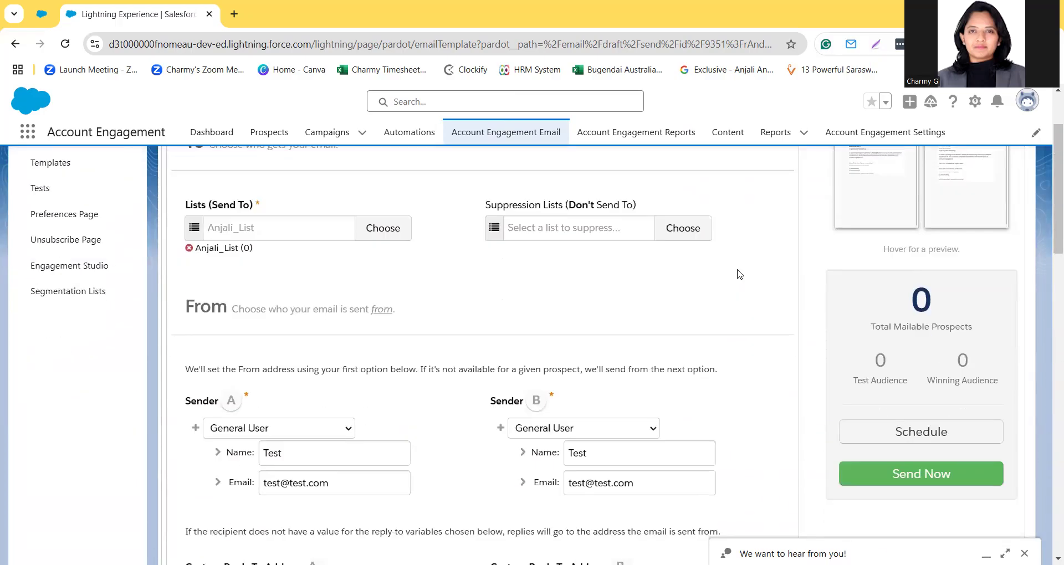
{"action": "left_click", "coordinate": [929, 438]}
{"action": "scroll", "coordinate": [921, 454], "scroll_direction": "down", "scroll_amount": 5}
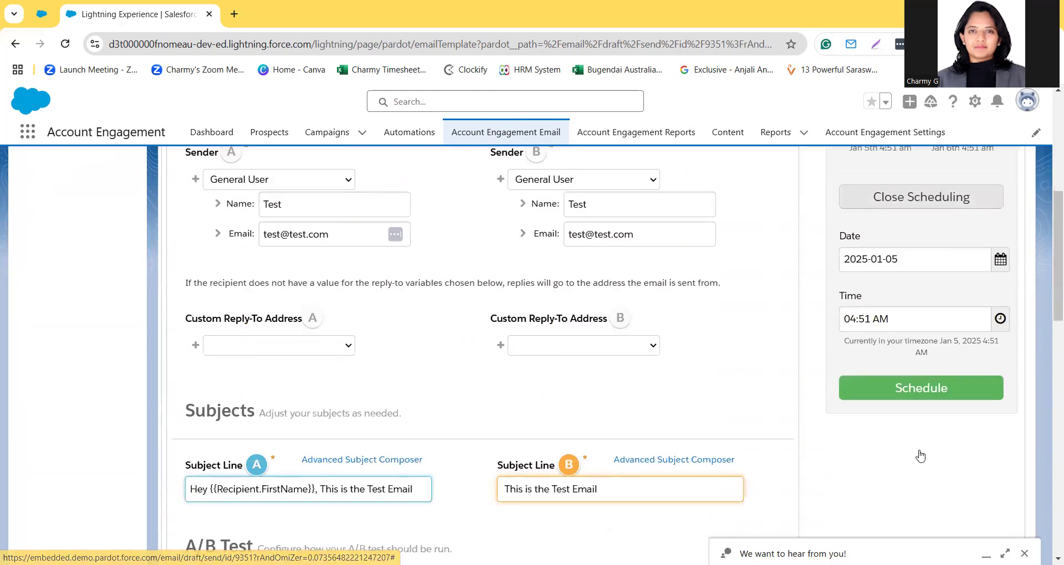
- Cancel out of the sending setup, discarding unsaved work, and review the Test draft's details
{"action": "scroll", "coordinate": [979, 420], "scroll_direction": "down", "scroll_amount": 5}
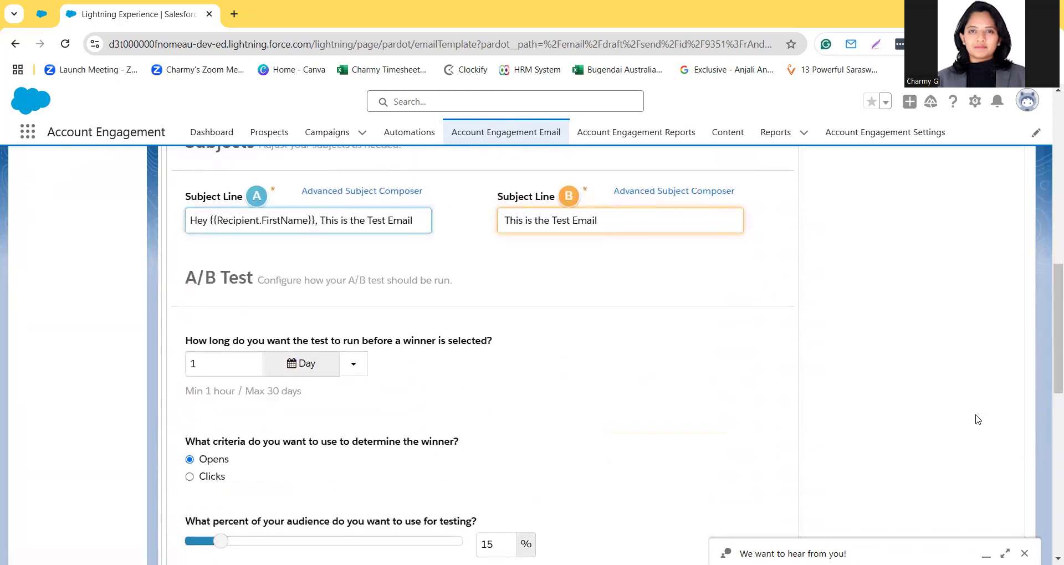
{"action": "scroll", "coordinate": [979, 420], "scroll_direction": "down", "scroll_amount": 10}
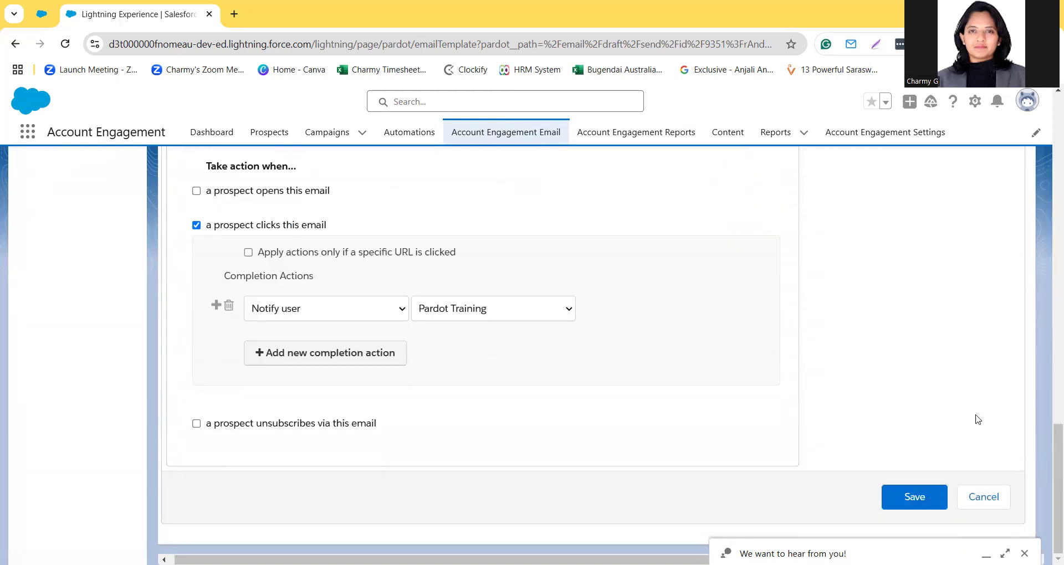
{"action": "left_click", "coordinate": [992, 496]}
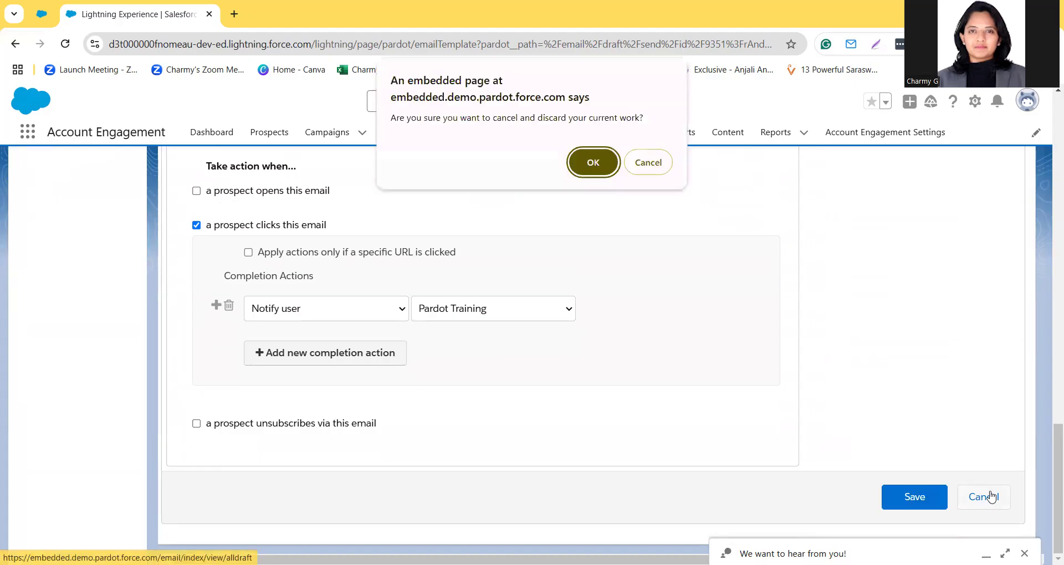
{"action": "left_click", "coordinate": [591, 156]}
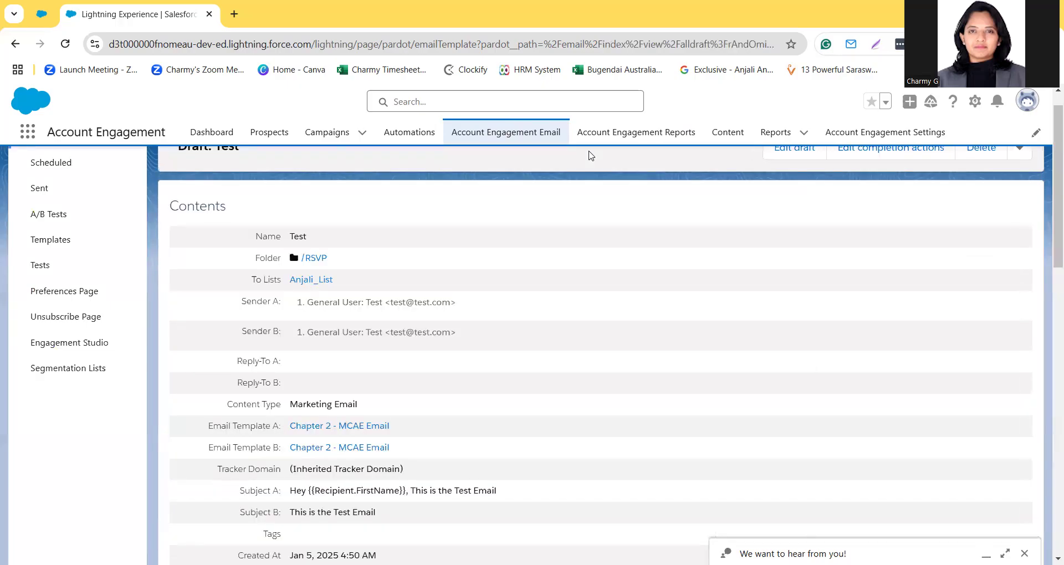
{"action": "scroll", "coordinate": [589, 340], "scroll_direction": "down", "scroll_amount": 10}
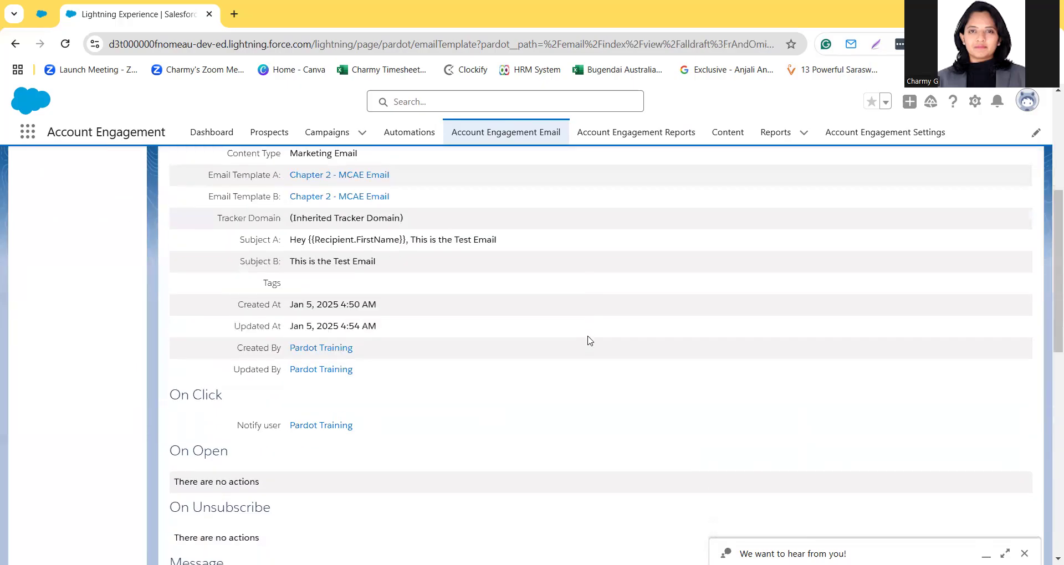